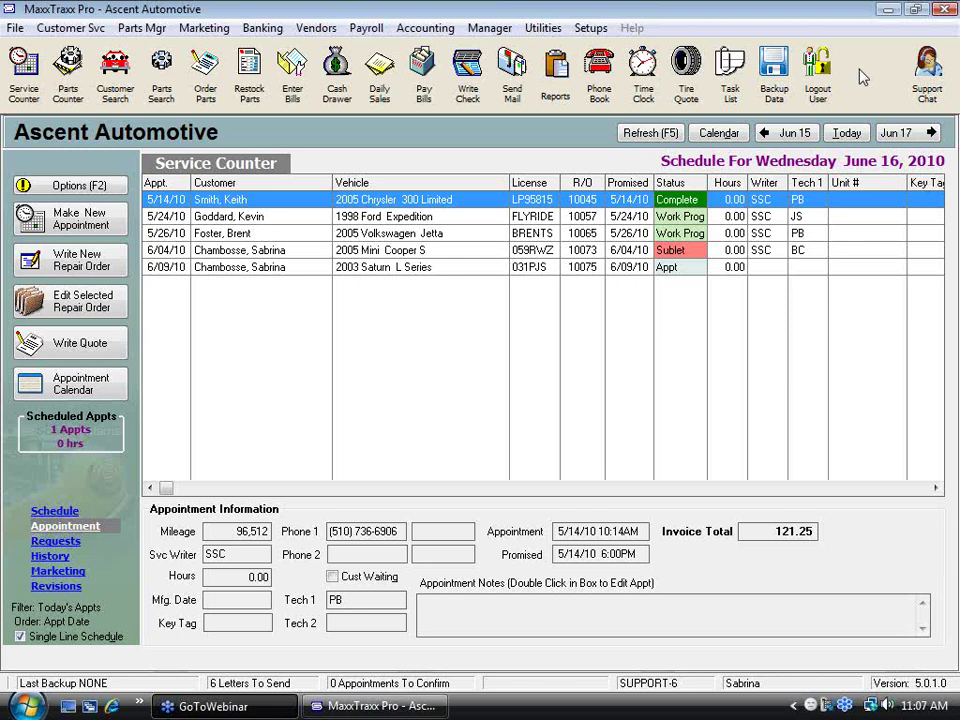
Step: Open the 2005 Mini Cooper S repair order and add part 10001, Radiator, from the part list to the Sublet Labor line
{"action": "left_click", "coordinate": [383, 252]}
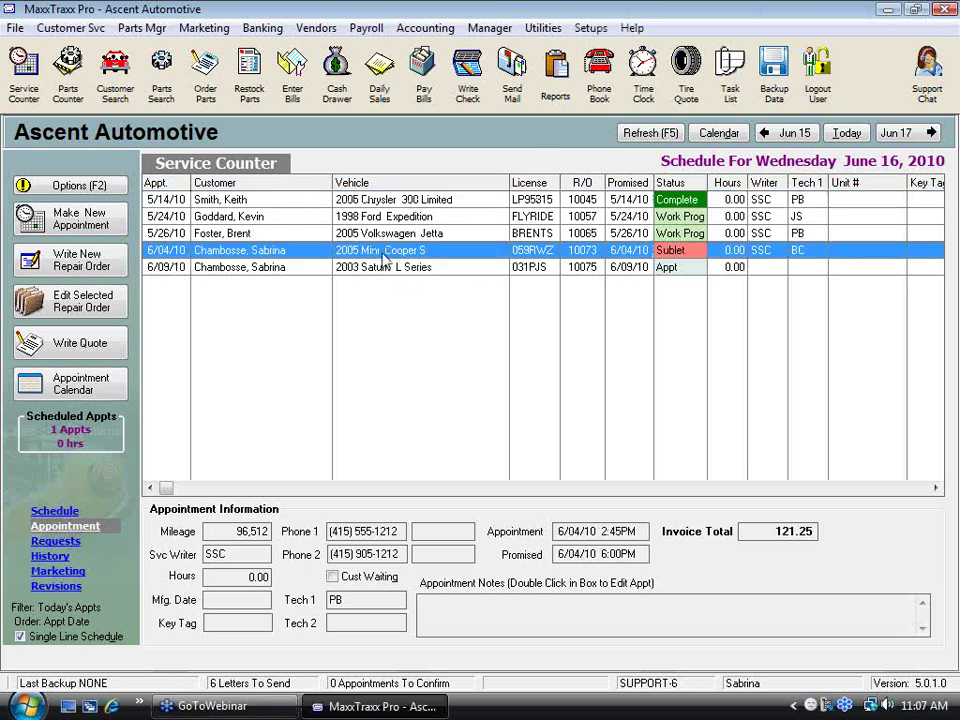
{"action": "double_click", "coordinate": [383, 255]}
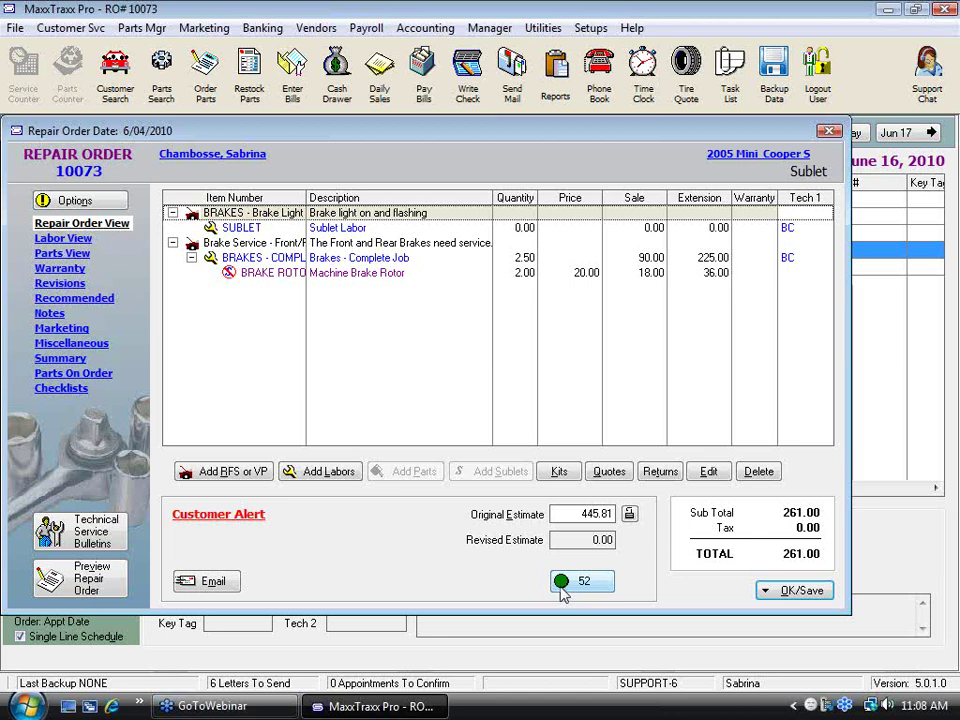
{"action": "left_click", "coordinate": [356, 230]}
{"action": "left_click", "coordinate": [418, 478]}
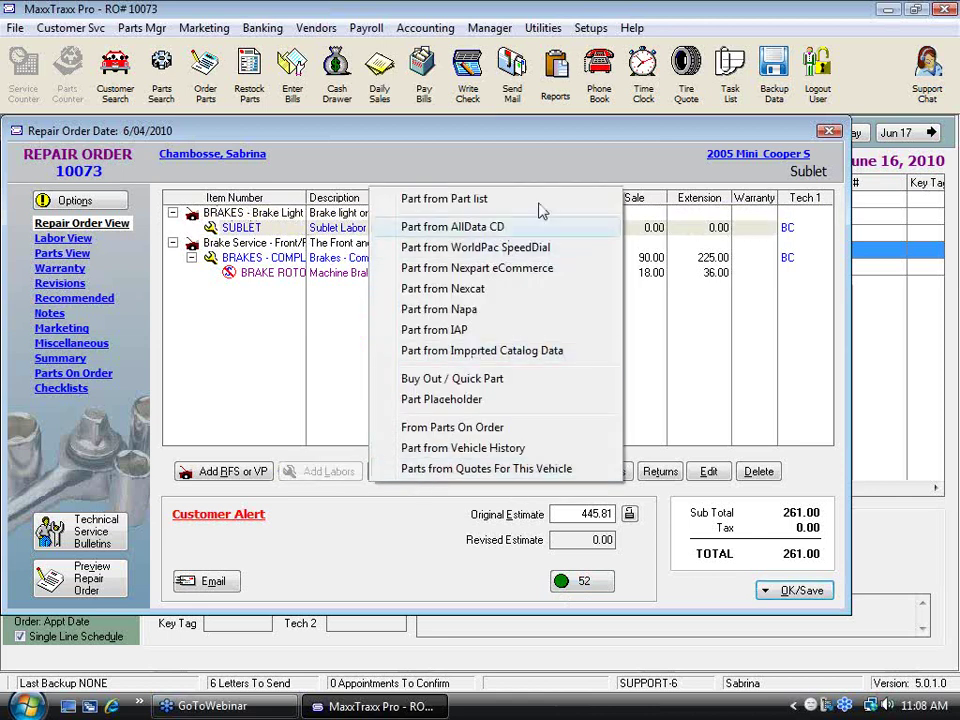
{"action": "left_click", "coordinate": [491, 204]}
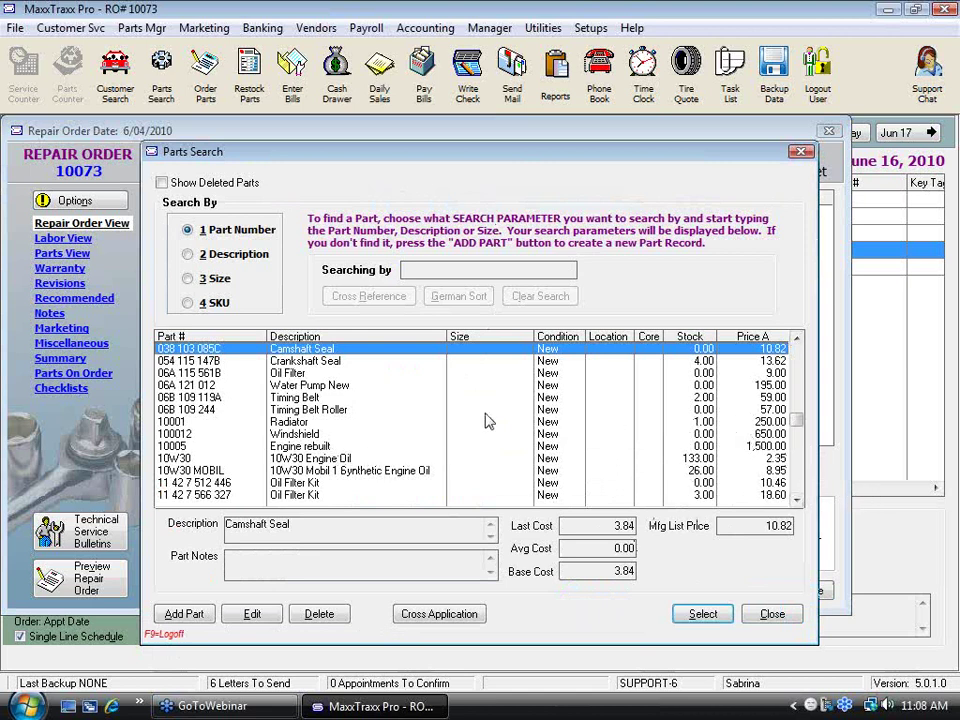
{"action": "left_click", "coordinate": [290, 423]}
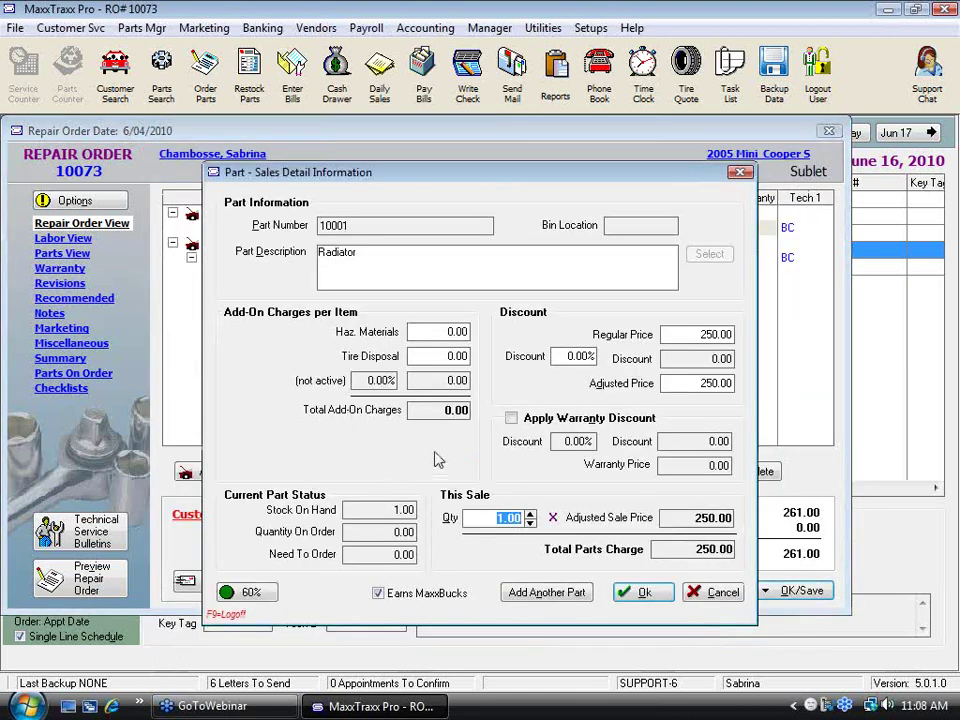
Step: Check the radiator's profitability breakdown, set its regular price to 125.00 and accept the part
{"action": "left_click", "coordinate": [250, 594]}
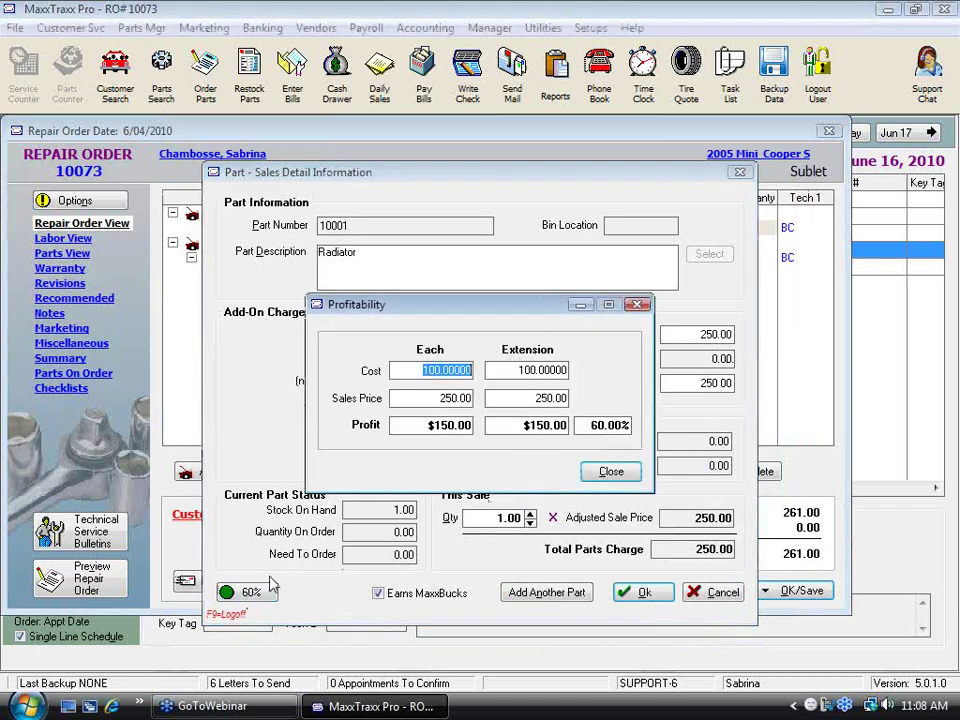
{"action": "left_click", "coordinate": [618, 477]}
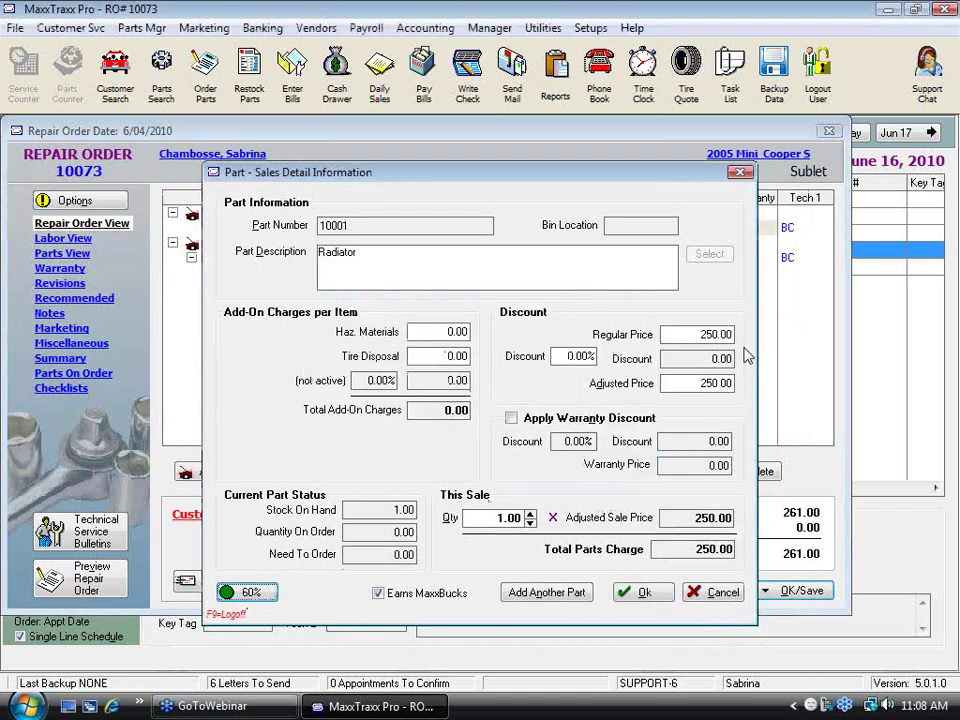
{"action": "left_click", "coordinate": [677, 335]}
{"action": "type", "text": "125"}
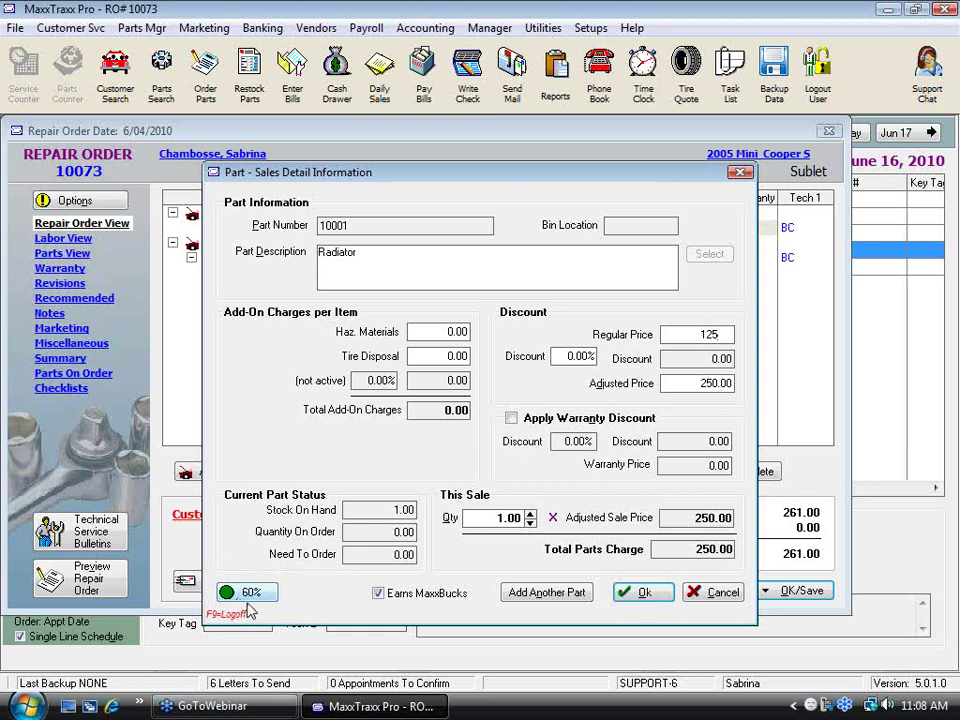
{"action": "left_click", "coordinate": [636, 594]}
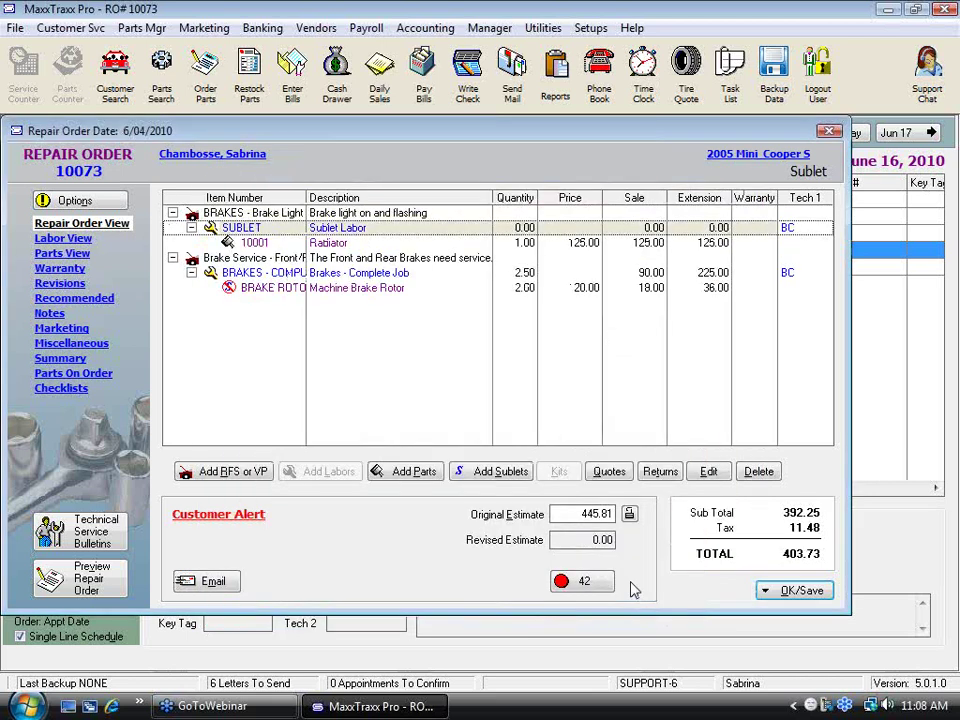
Step: Reopen the radiator's sales details to review its profit percentage and close them
{"action": "double_click", "coordinate": [333, 243]}
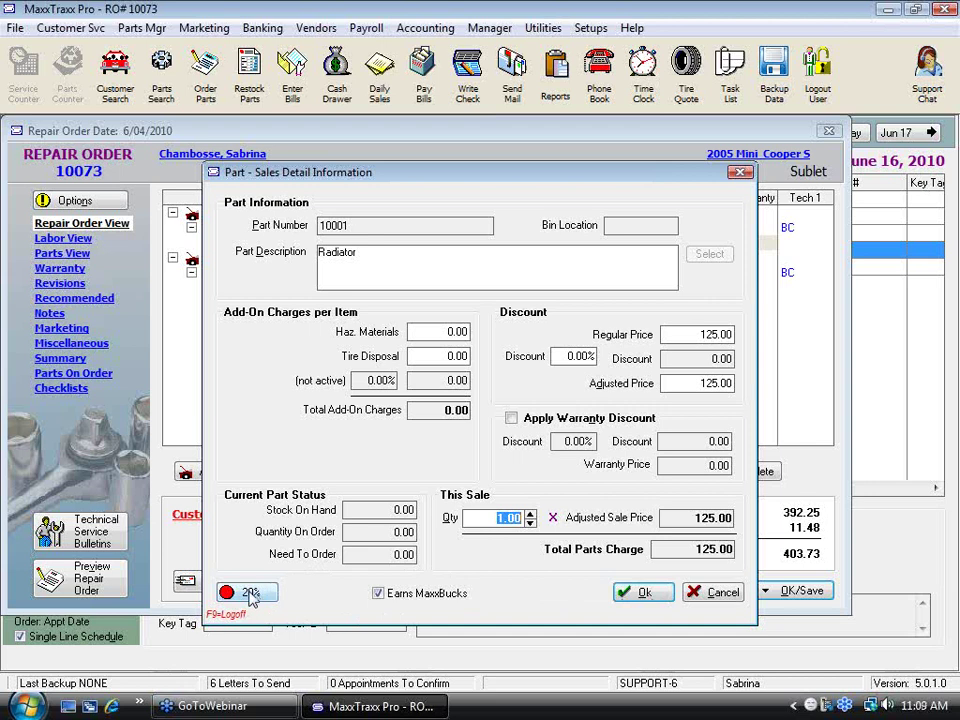
{"action": "left_click", "coordinate": [650, 592]}
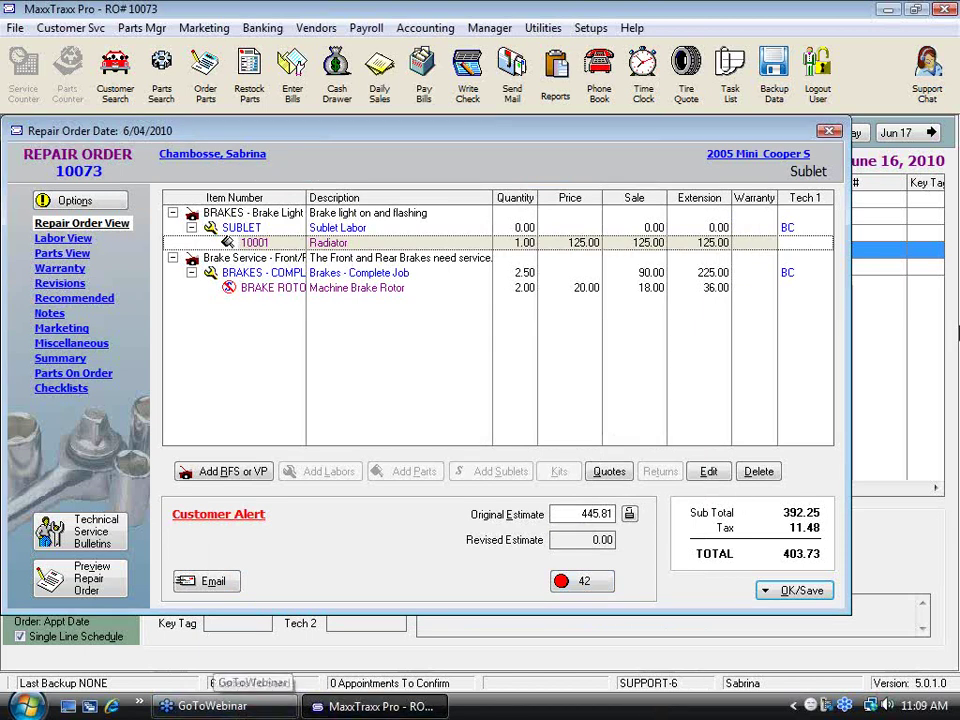
{"action": "left_click", "coordinate": [930, 46]}
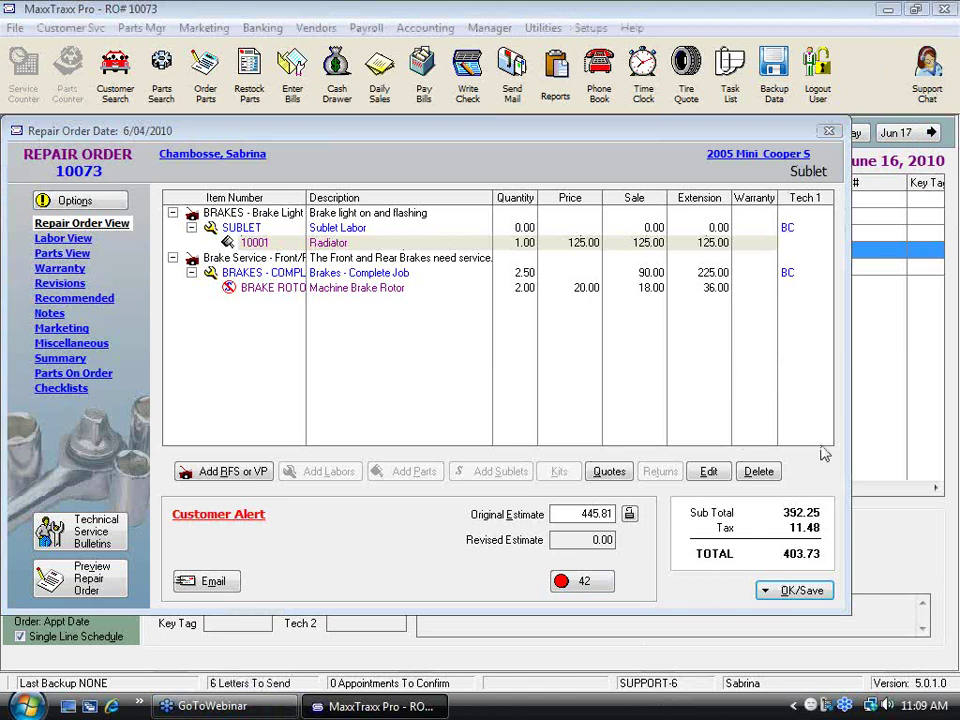
{"action": "left_click", "coordinate": [742, 46]}
{"action": "left_click_drag", "start_coordinate": [886, 265], "coordinate": [914, 45]}
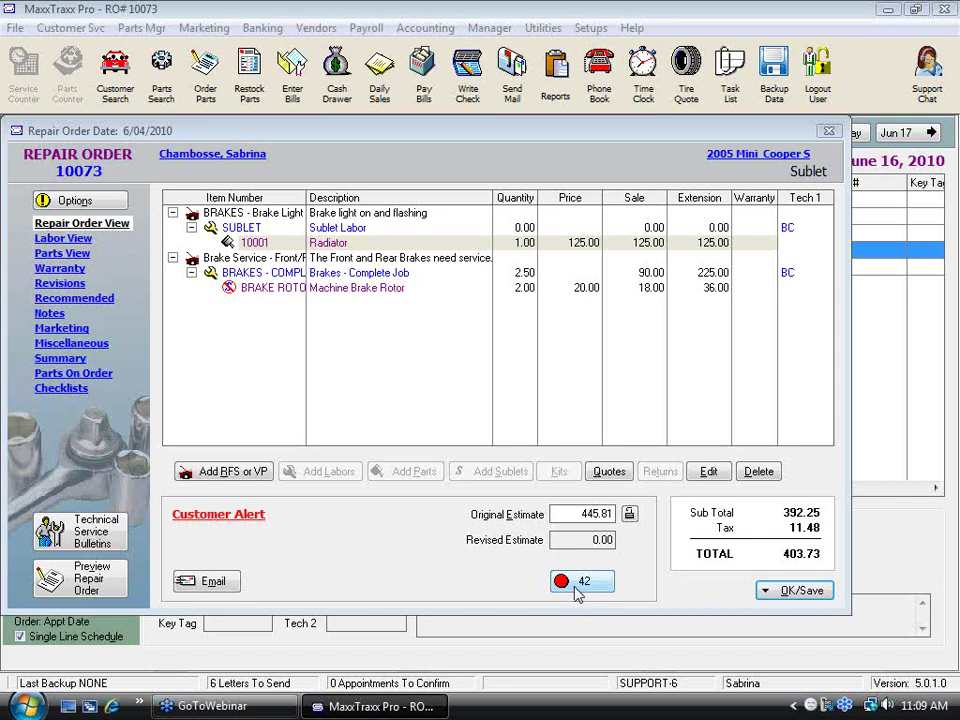
Step: Inspect the profit indicator in the radiator part's sales detail once more and return to the repair order
{"action": "double_click", "coordinate": [325, 243]}
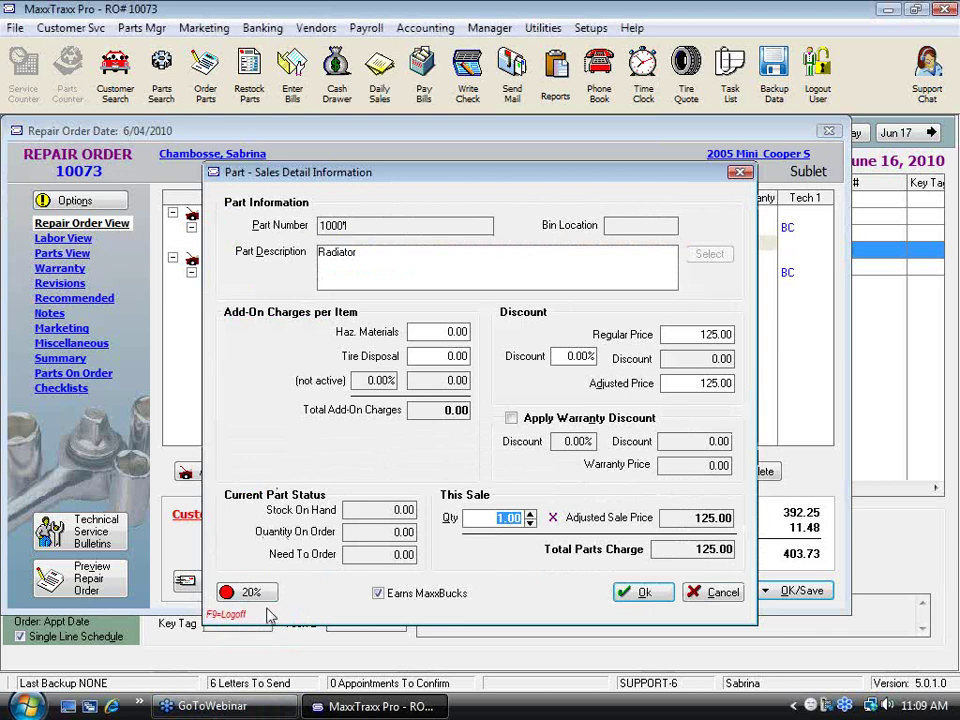
{"action": "left_click", "coordinate": [648, 594]}
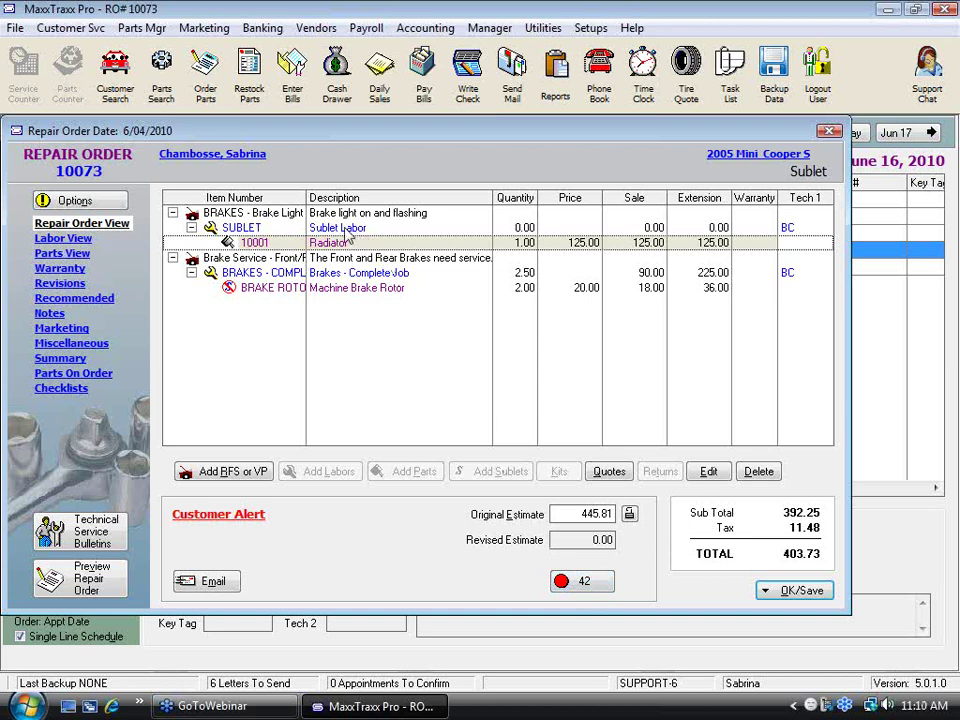
Step: Review the Brakes - Complete Job labor's profitability, including flat rate hours, average labor cost, labor rate and profit percentage
{"action": "double_click", "coordinate": [338, 280]}
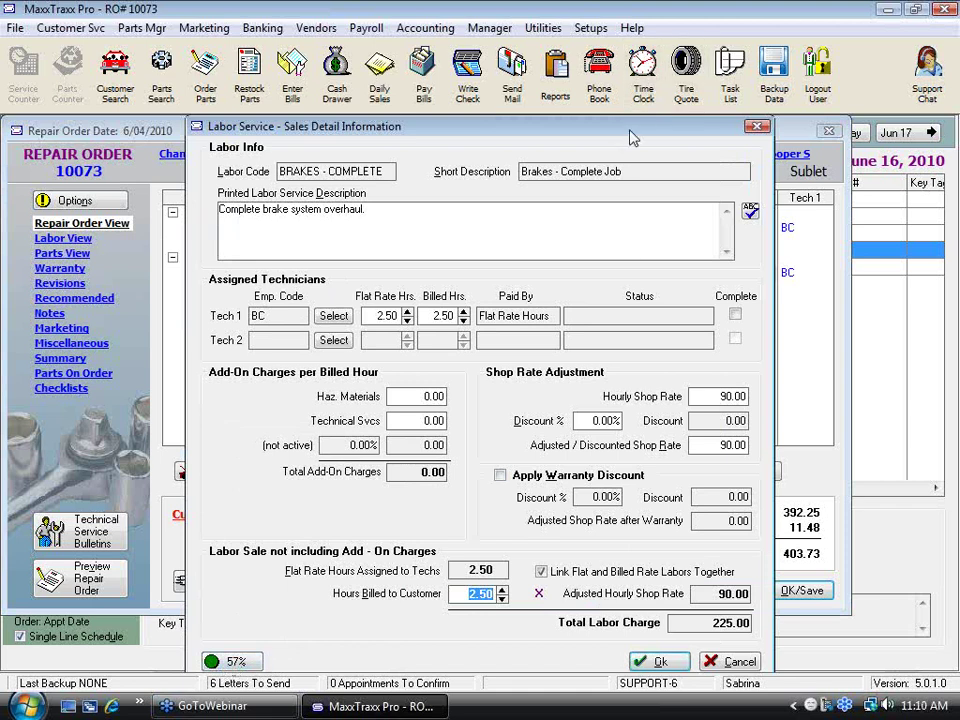
{"action": "left_click_drag", "start_coordinate": [553, 122], "coordinate": [479, 107]}
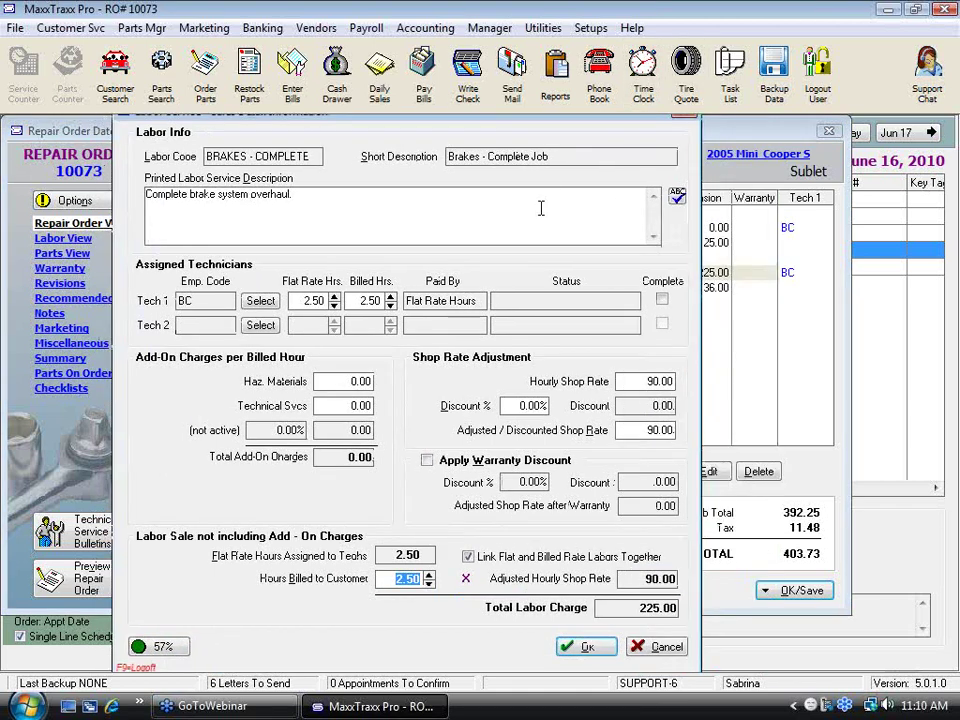
{"action": "left_click", "coordinate": [163, 646]}
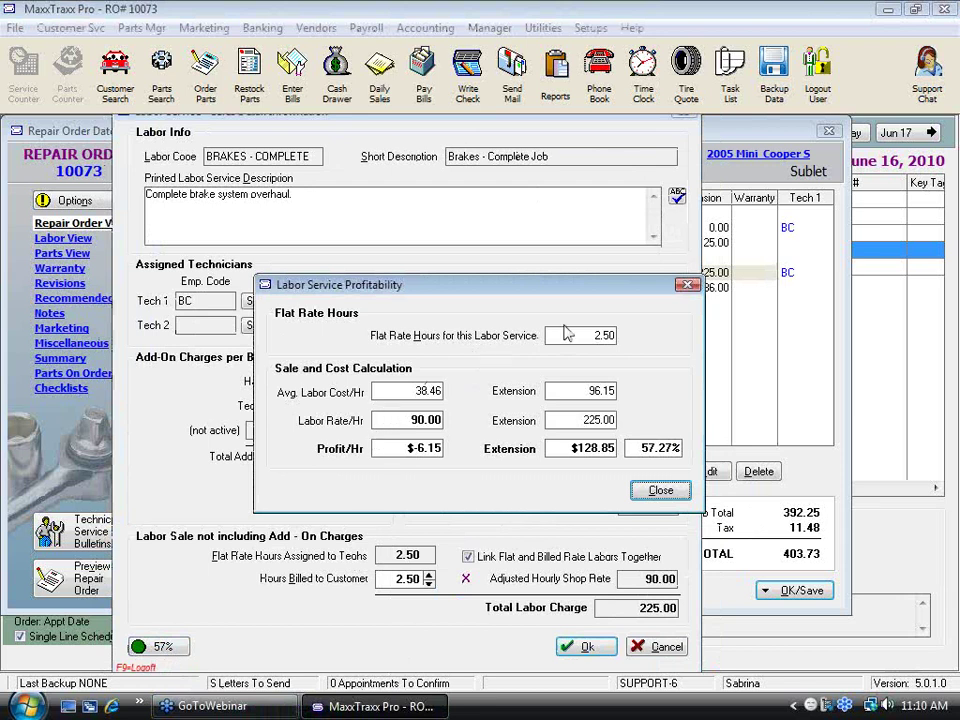
{"action": "left_click", "coordinate": [574, 335]}
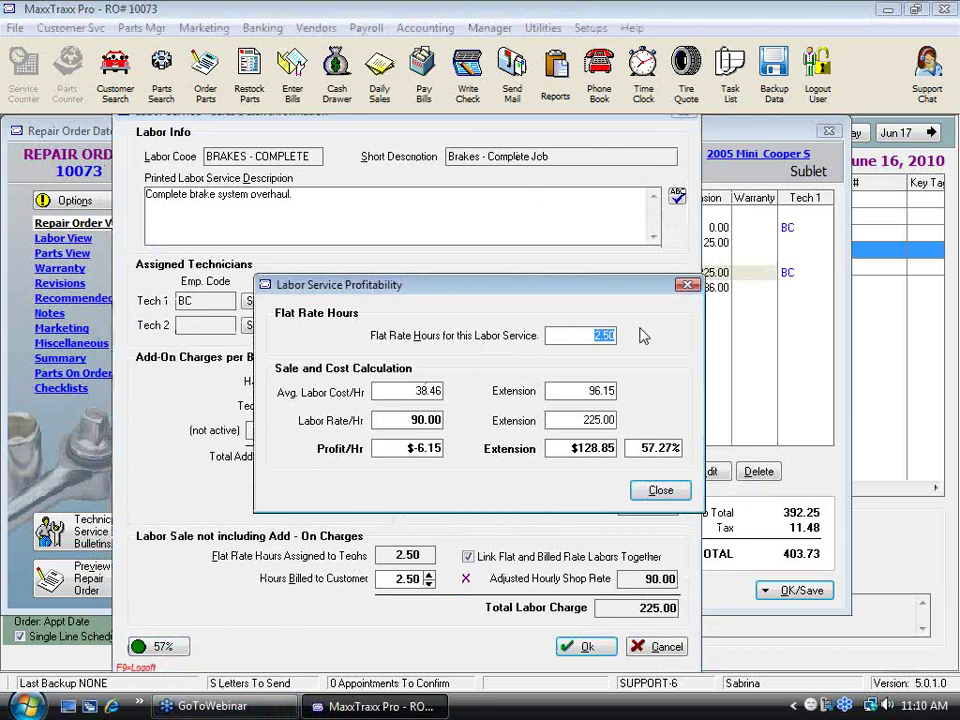
{"action": "key", "text": "Tab"}
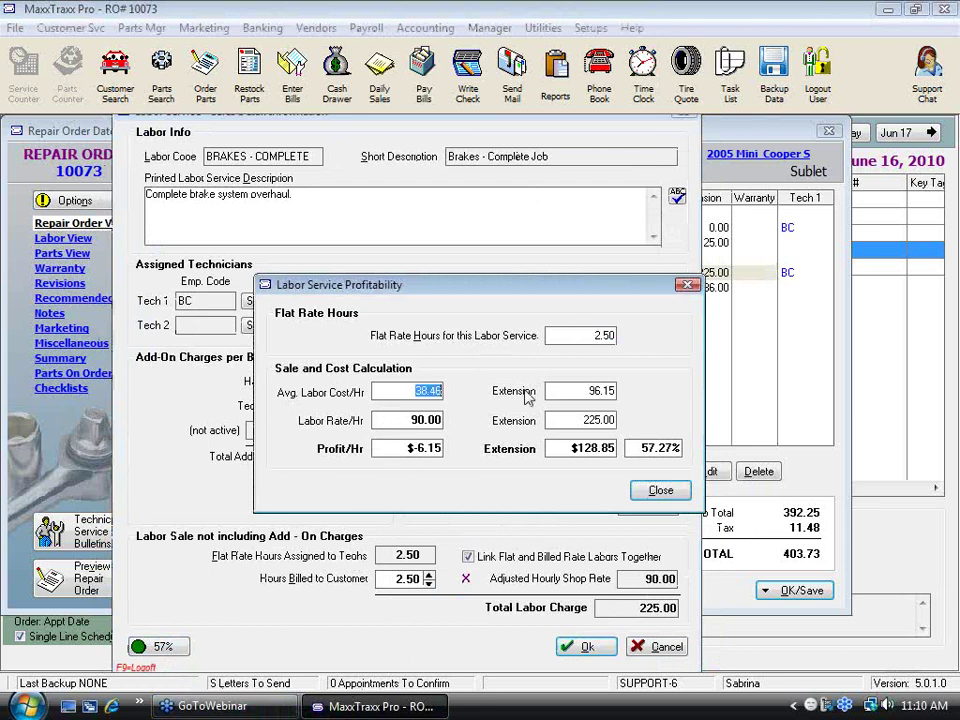
{"action": "key", "text": "Tab"}
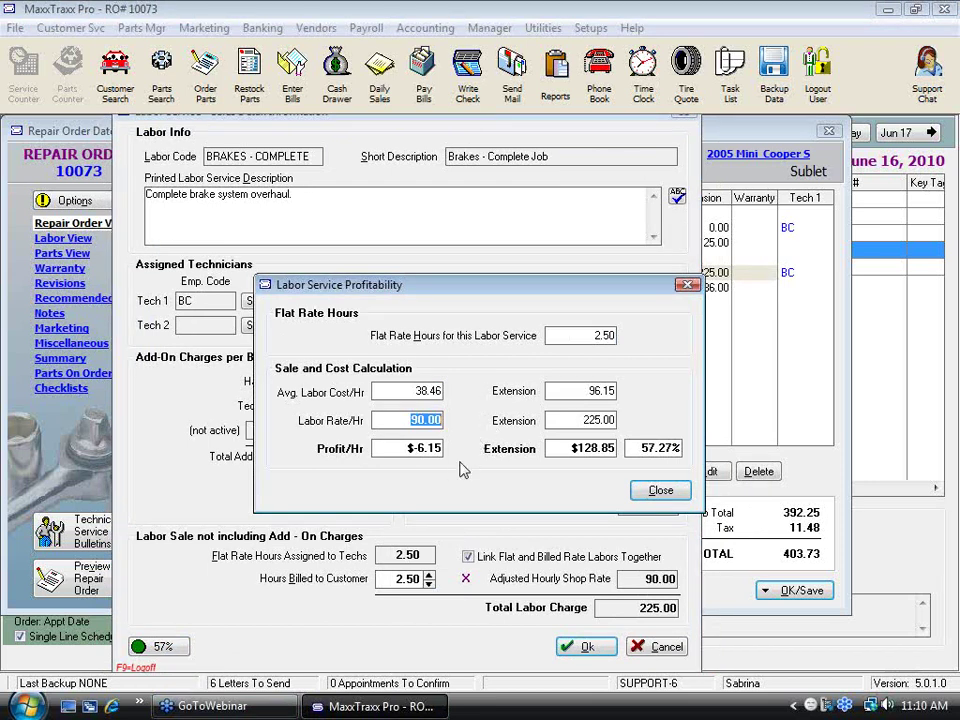
{"action": "key", "text": "Tab"}
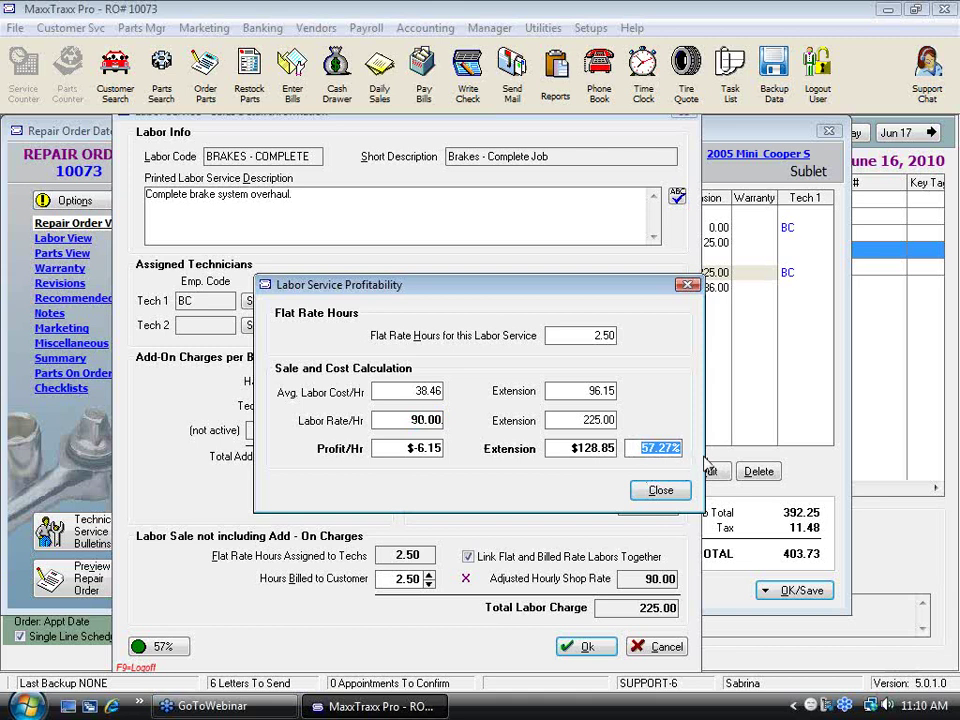
{"action": "left_click", "coordinate": [656, 490]}
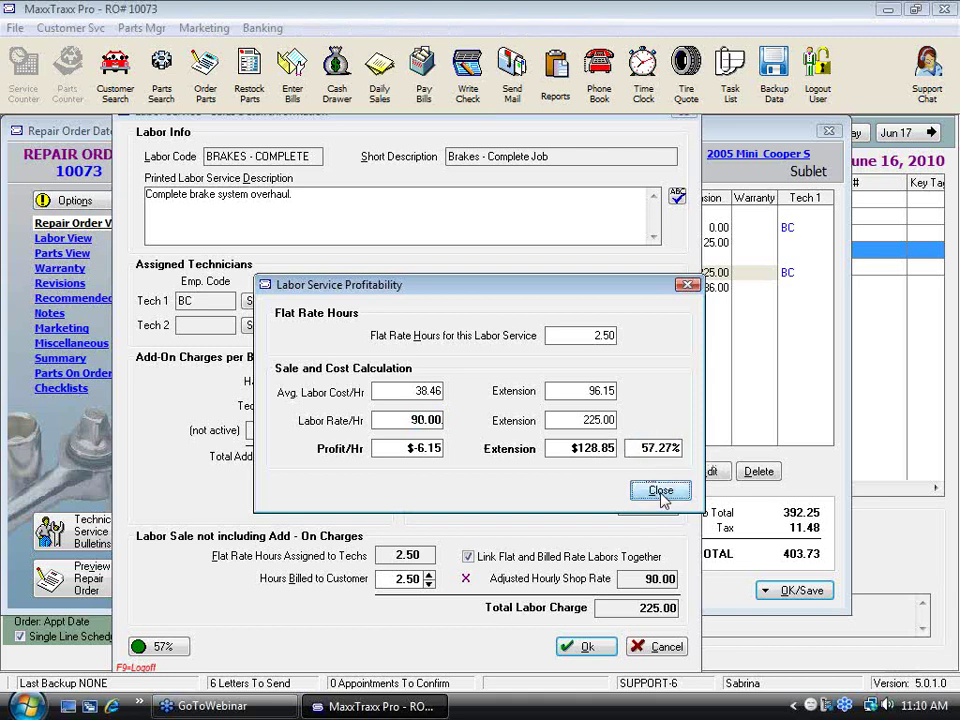
{"action": "left_click", "coordinate": [591, 648]}
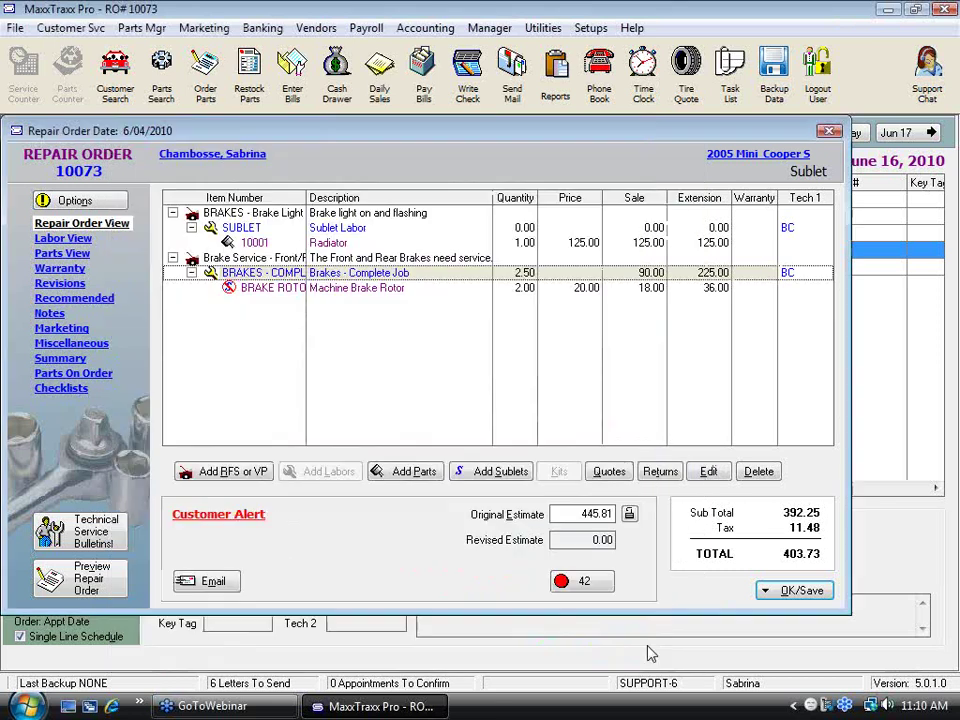
Step: Save the repair order without printing it or changing its status
{"action": "left_click", "coordinate": [801, 594]}
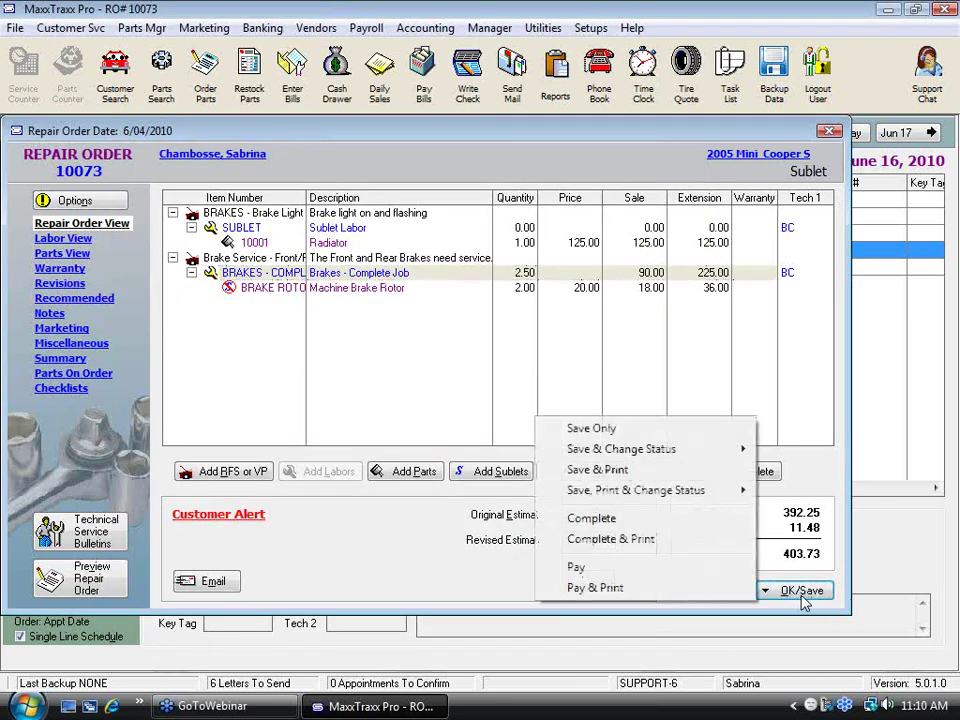
{"action": "left_click", "coordinate": [578, 428]}
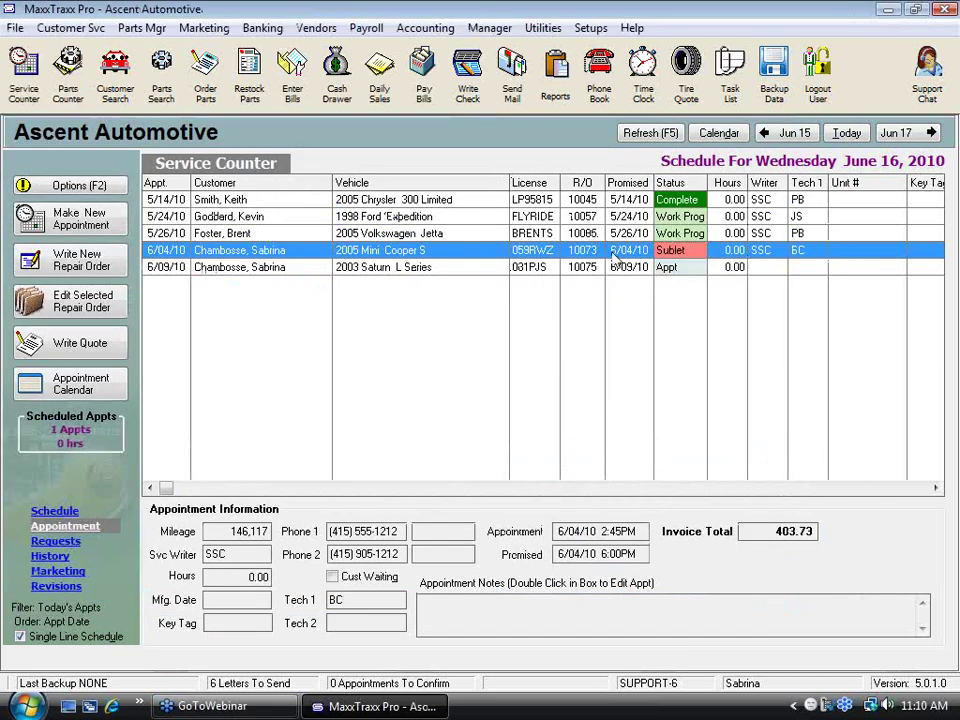
Step: Set the average labor cost per hour to 42.00 in the labor rates of the repair order and part invoice setup
{"action": "left_click", "coordinate": [592, 28]}
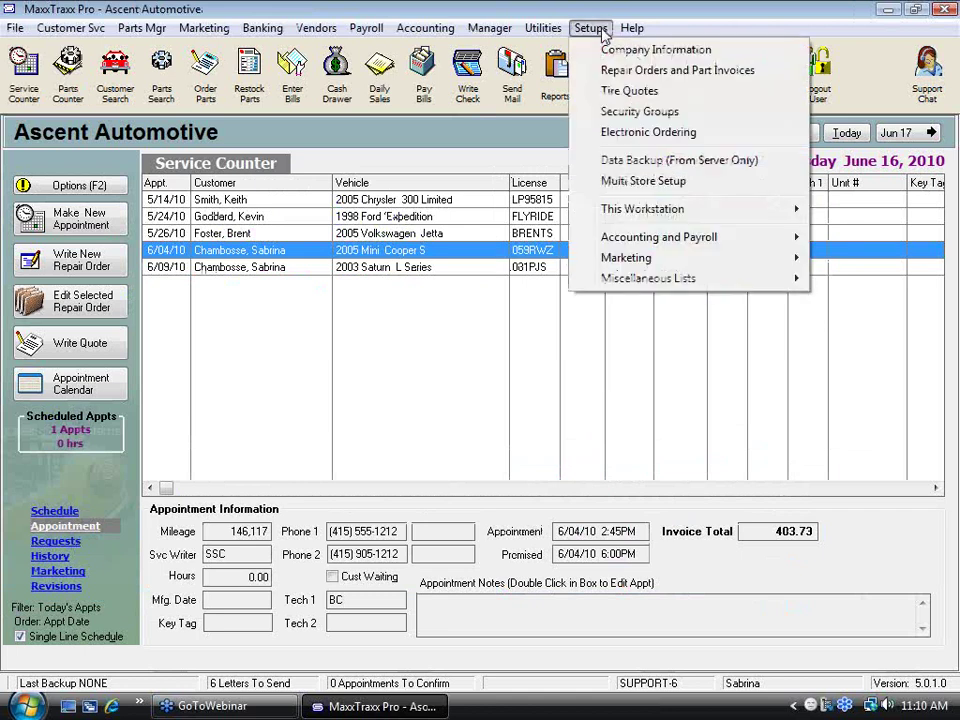
{"action": "left_click", "coordinate": [628, 80]}
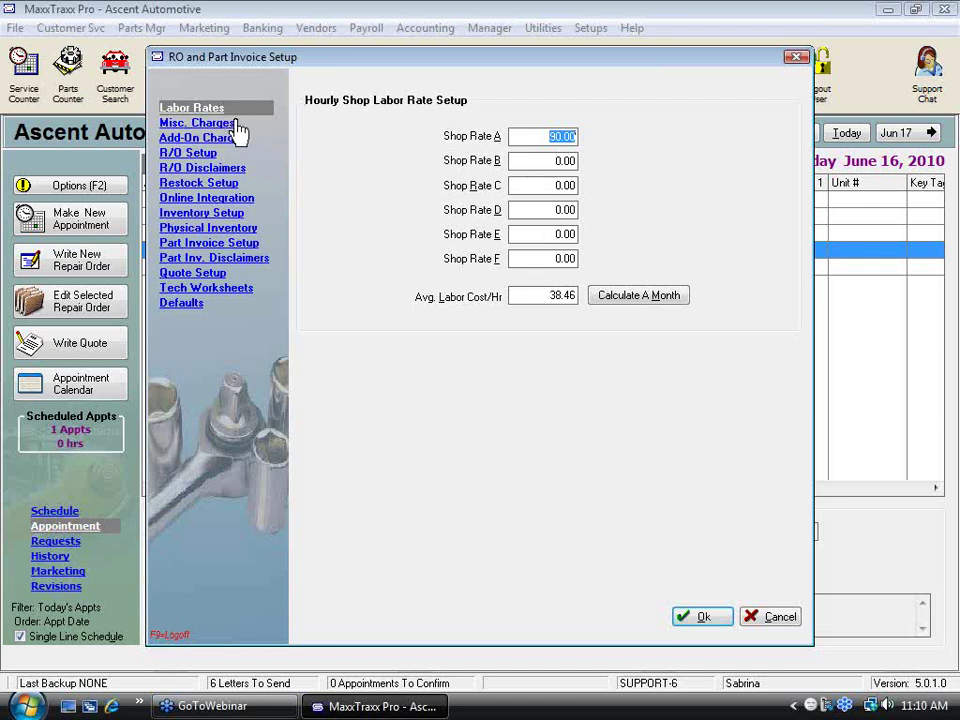
{"action": "left_click", "coordinate": [522, 295]}
{"action": "type", "text": "42"}
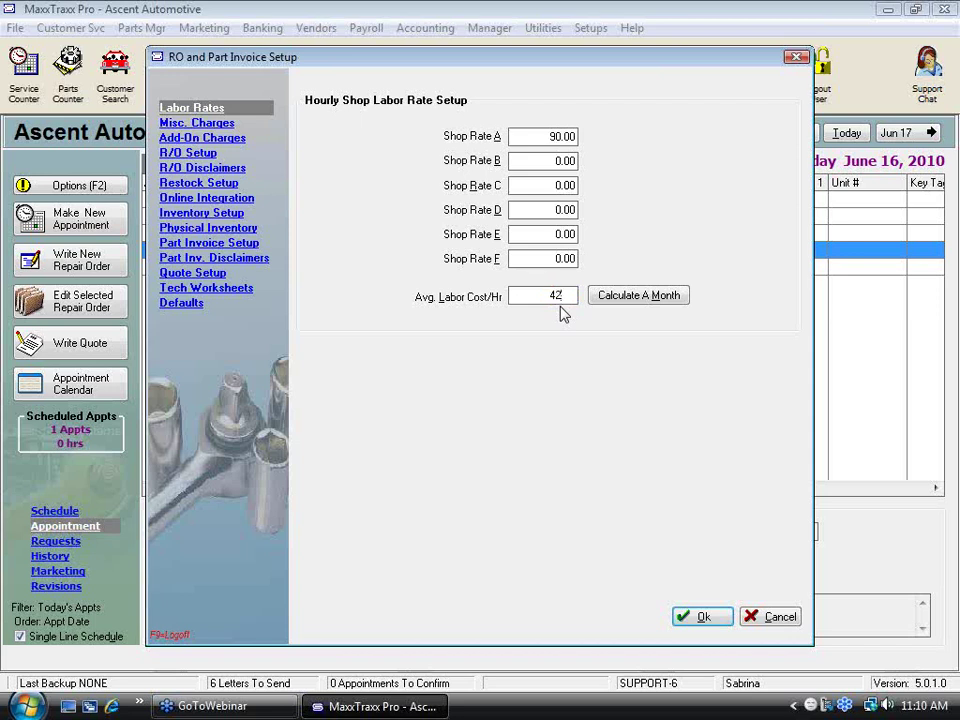
{"action": "key", "text": "Tab"}
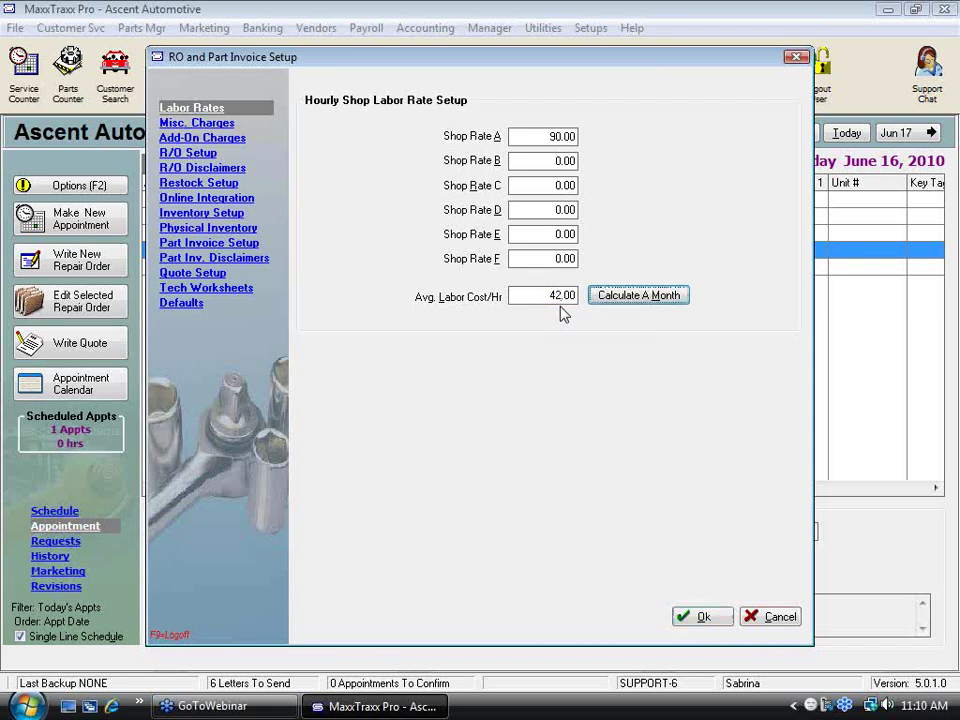
{"action": "key", "text": "shift+Tab"}
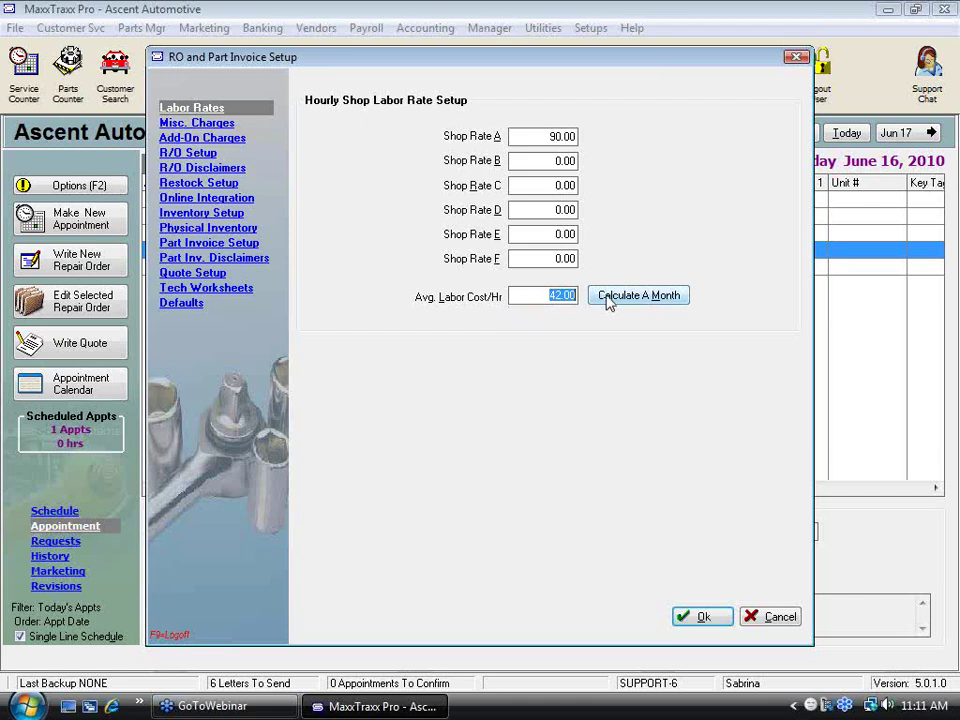
Step: Review the labor profit percentage target among the setup defaults and return to the average labor cost per hour in the labor rates
{"action": "left_click", "coordinate": [183, 310]}
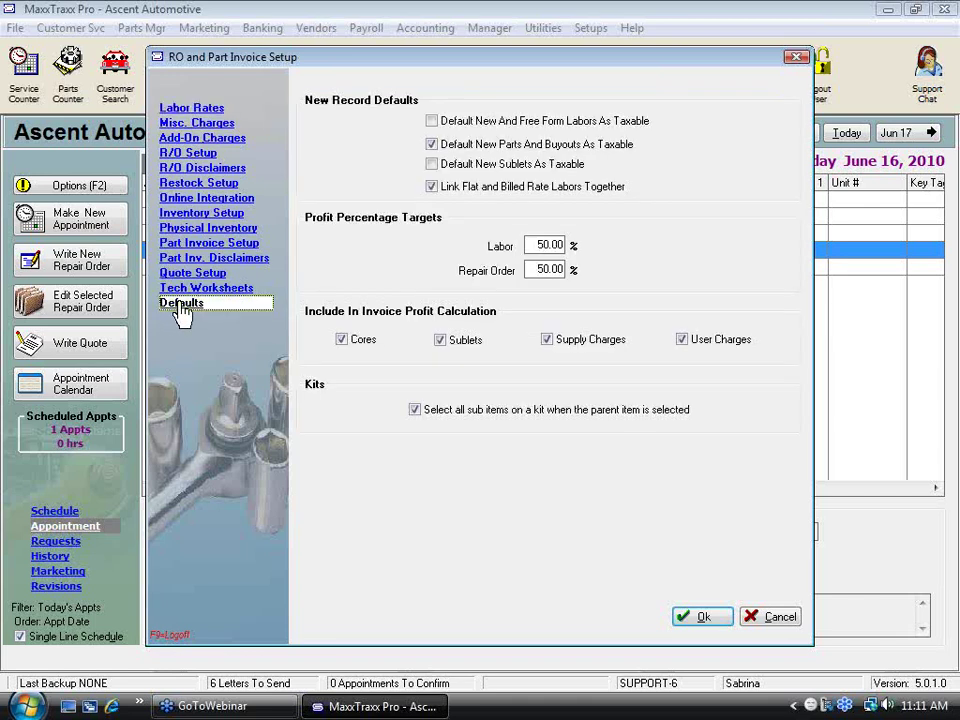
{"action": "left_click", "coordinate": [532, 245]}
{"action": "left_click_drag", "start_coordinate": [532, 245], "coordinate": [603, 237]}
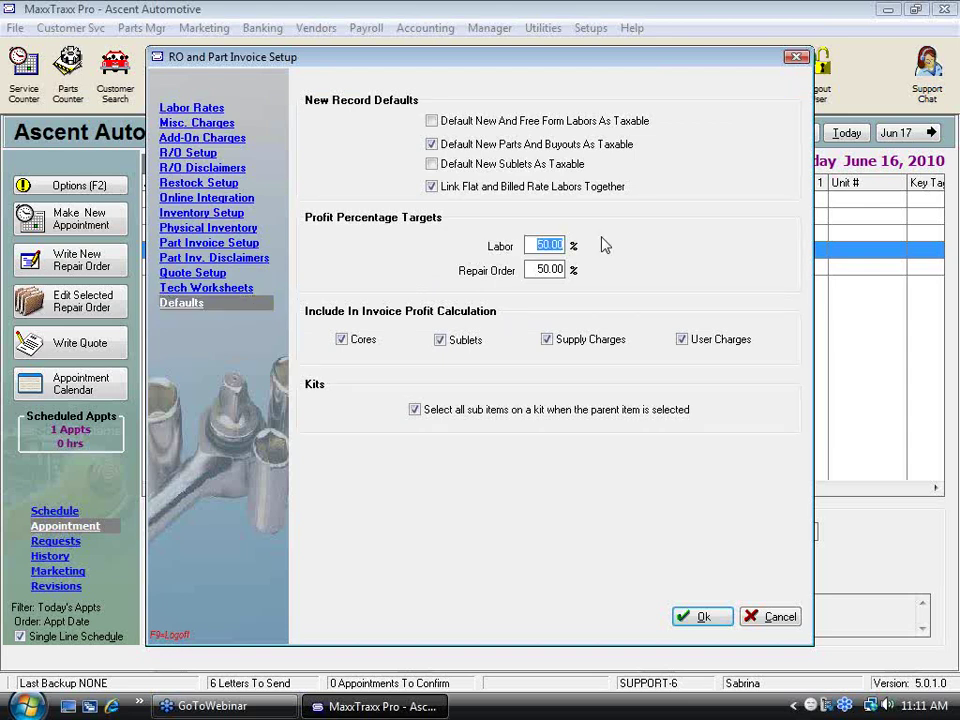
{"action": "left_click", "coordinate": [198, 109]}
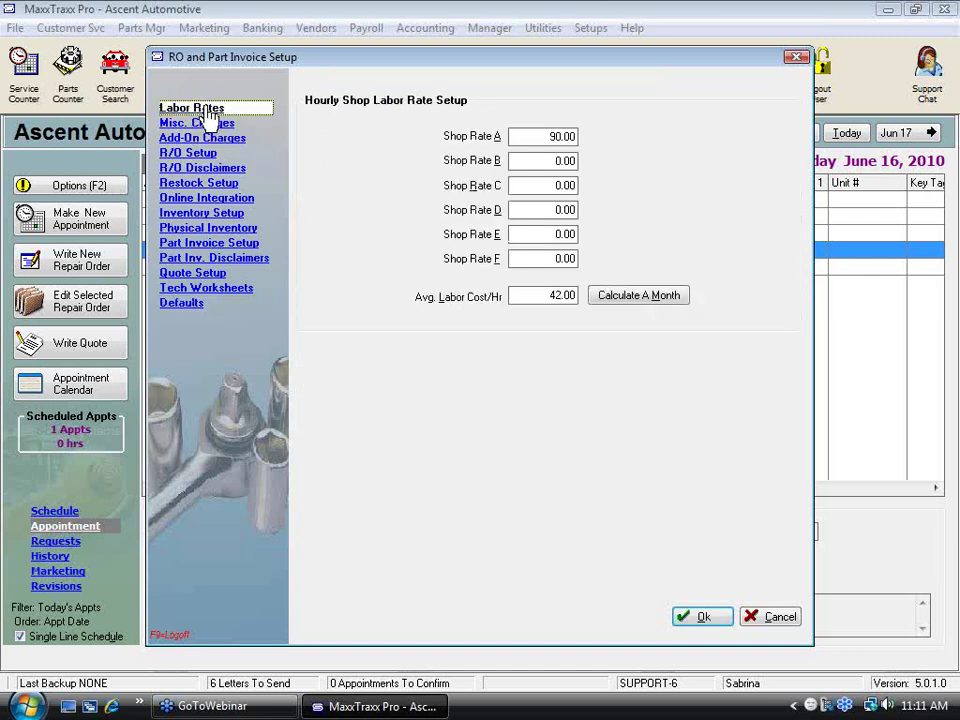
{"action": "left_click", "coordinate": [538, 295]}
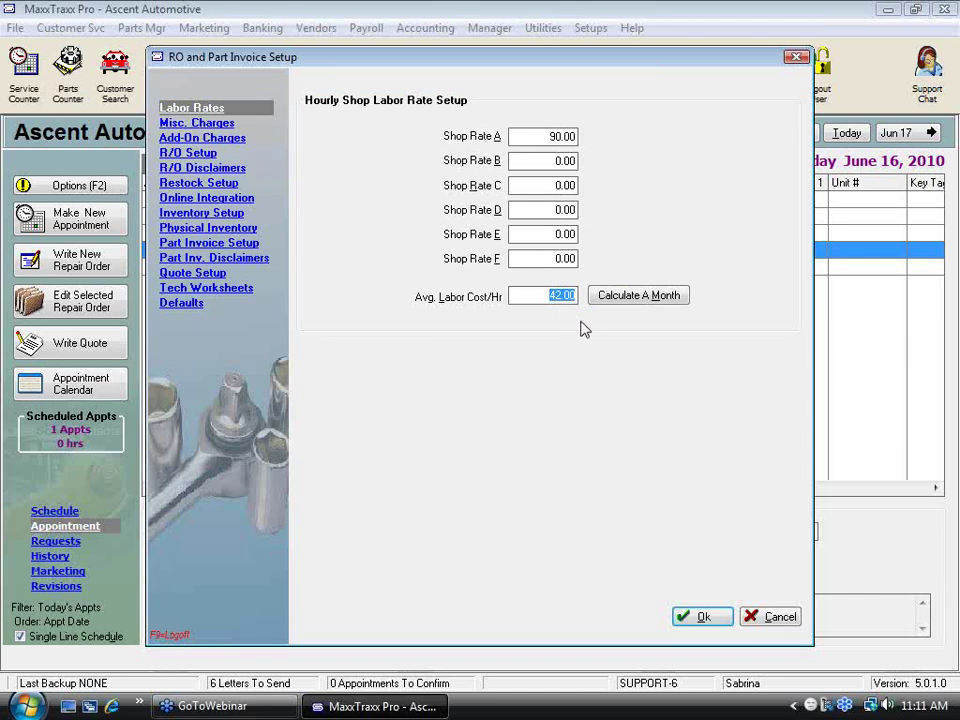
Step: Open the monthly average labor cost calculation and review the advertising, consulting, gross payroll, insurance and building lease expenses
{"action": "left_click", "coordinate": [645, 297]}
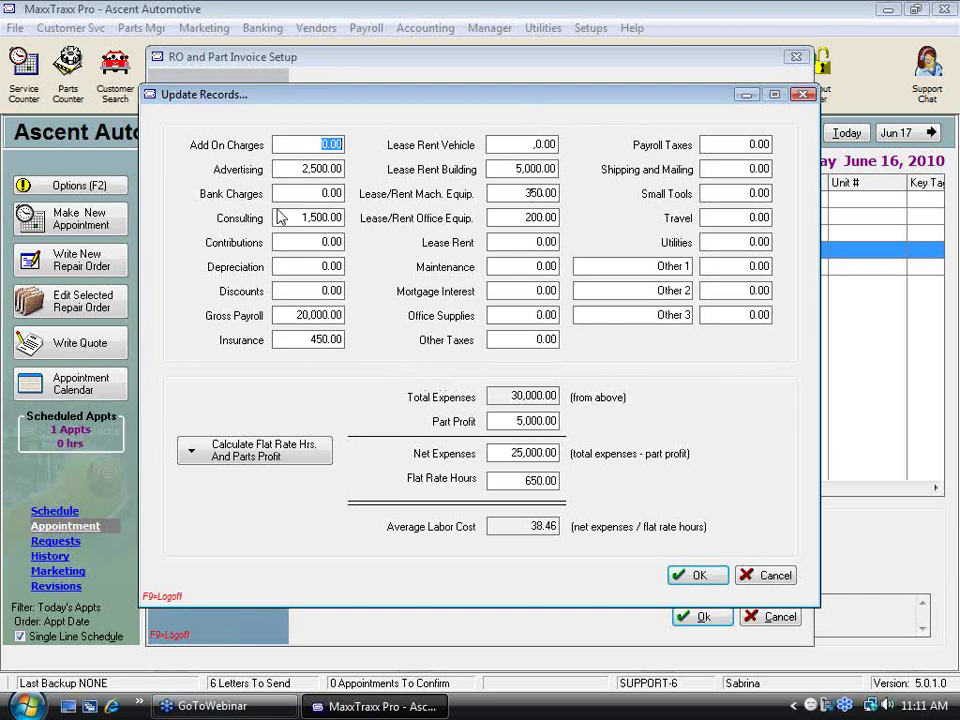
{"action": "left_click", "coordinate": [348, 169]}
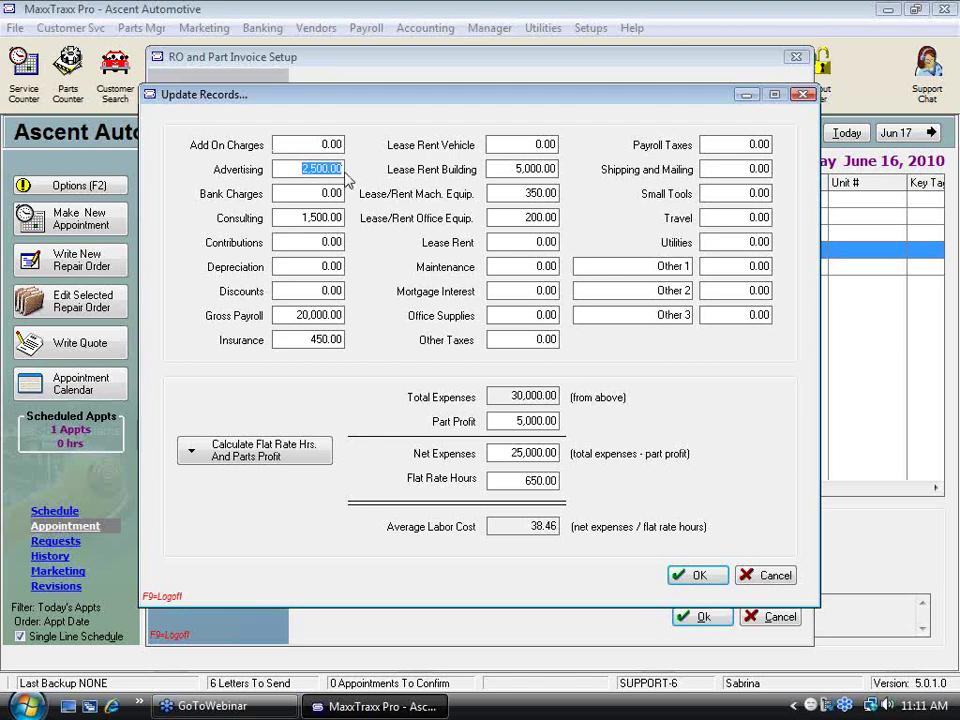
{"action": "left_click", "coordinate": [308, 218]}
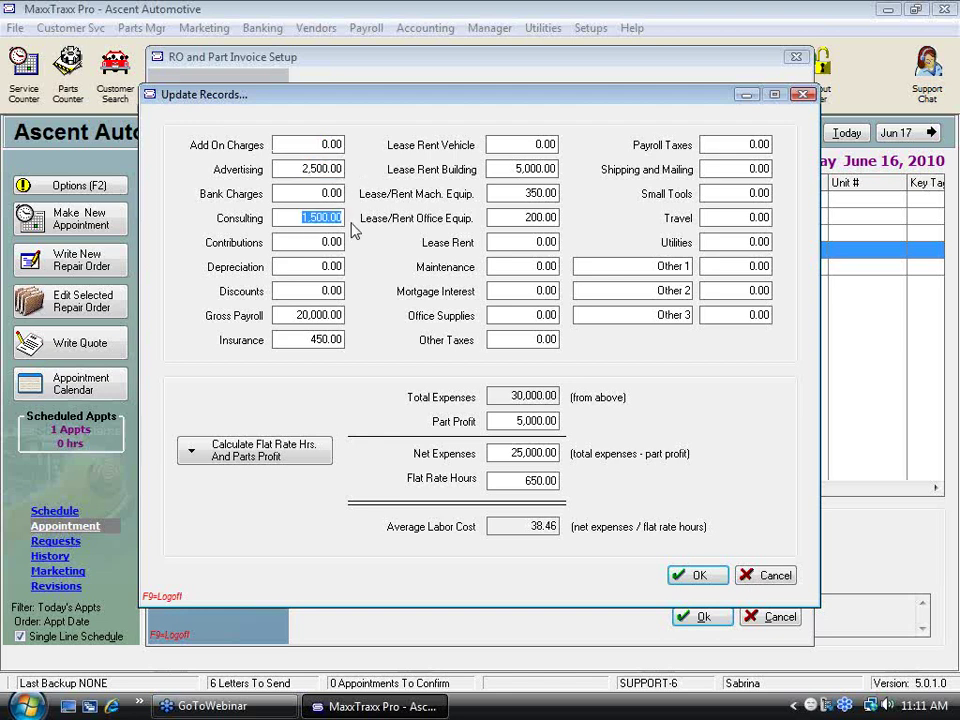
{"action": "left_click", "coordinate": [296, 319]}
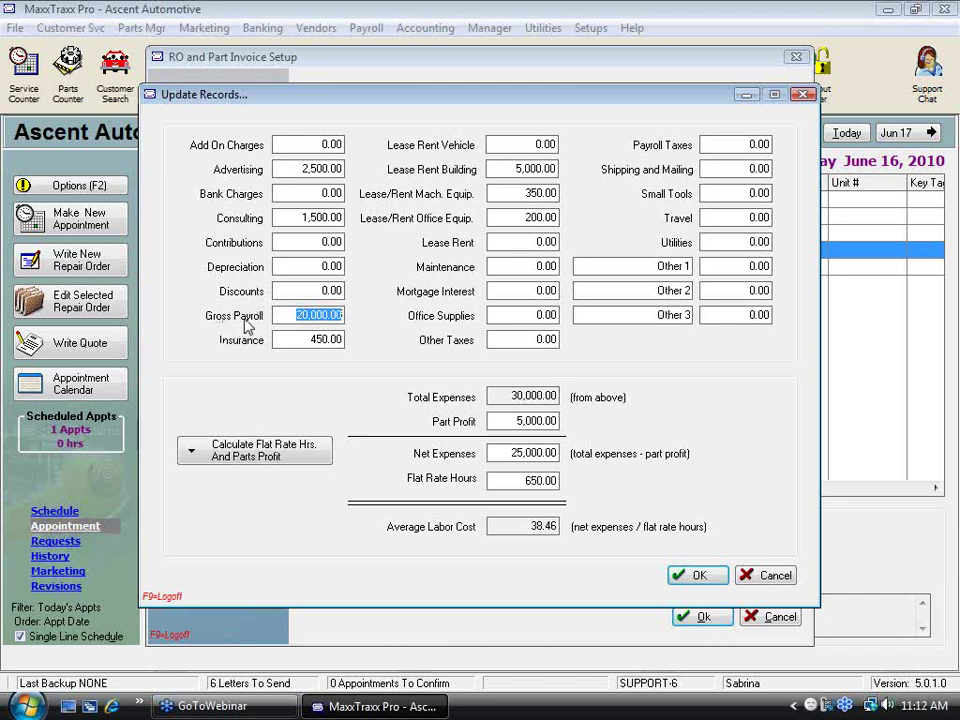
{"action": "key", "text": "Tab"}
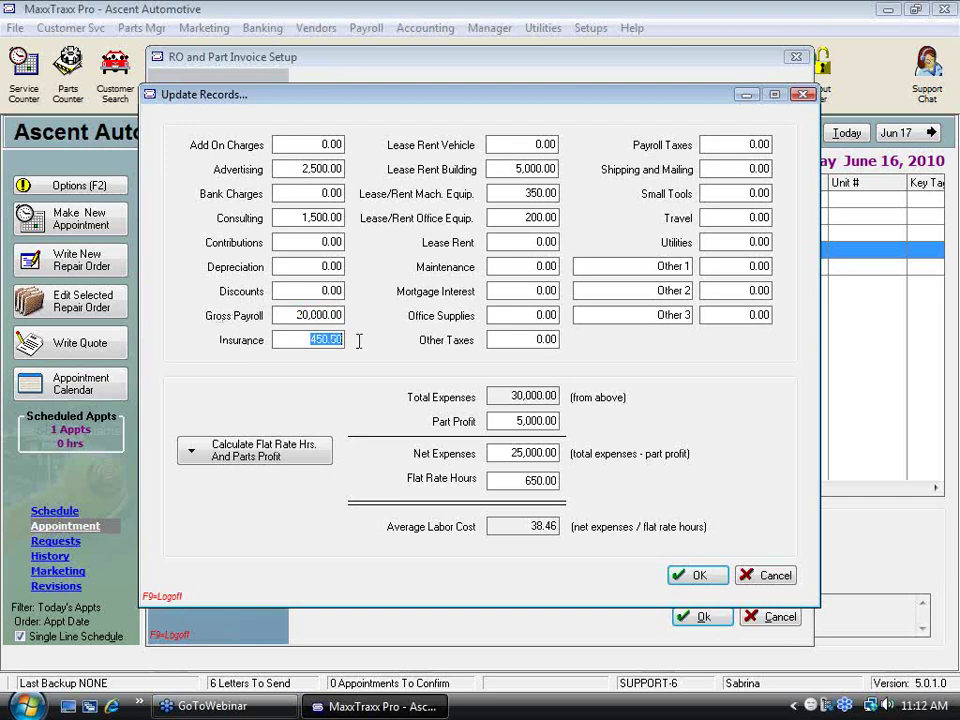
{"action": "left_click", "coordinate": [548, 169]}
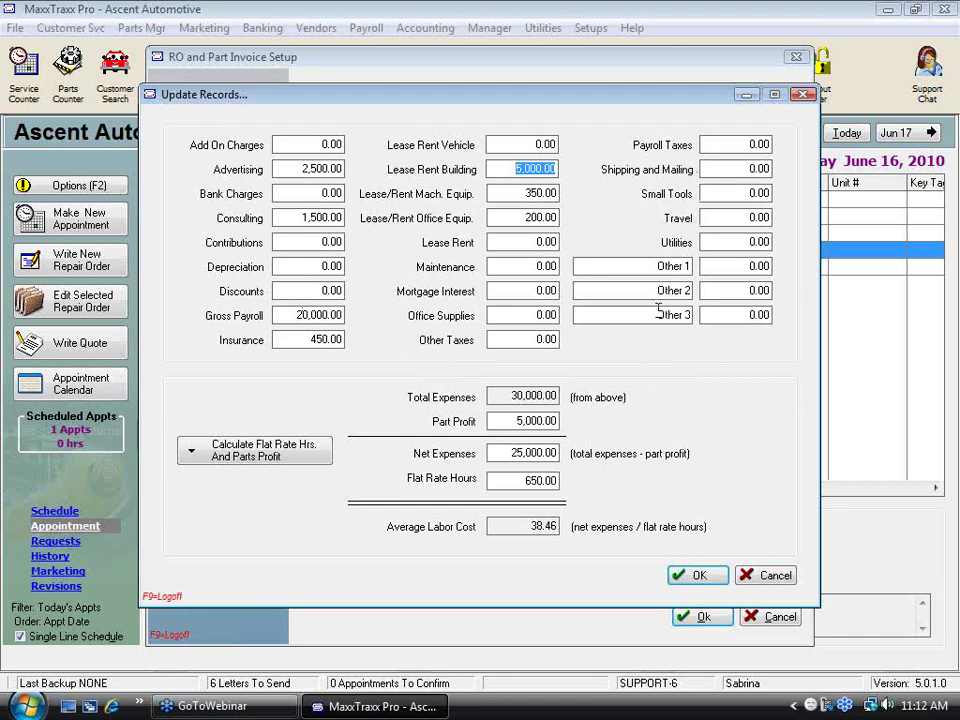
Step: Examine how total expenses and part profit produce the net expenses in the average labor cost calculation
{"action": "left_click", "coordinate": [522, 396]}
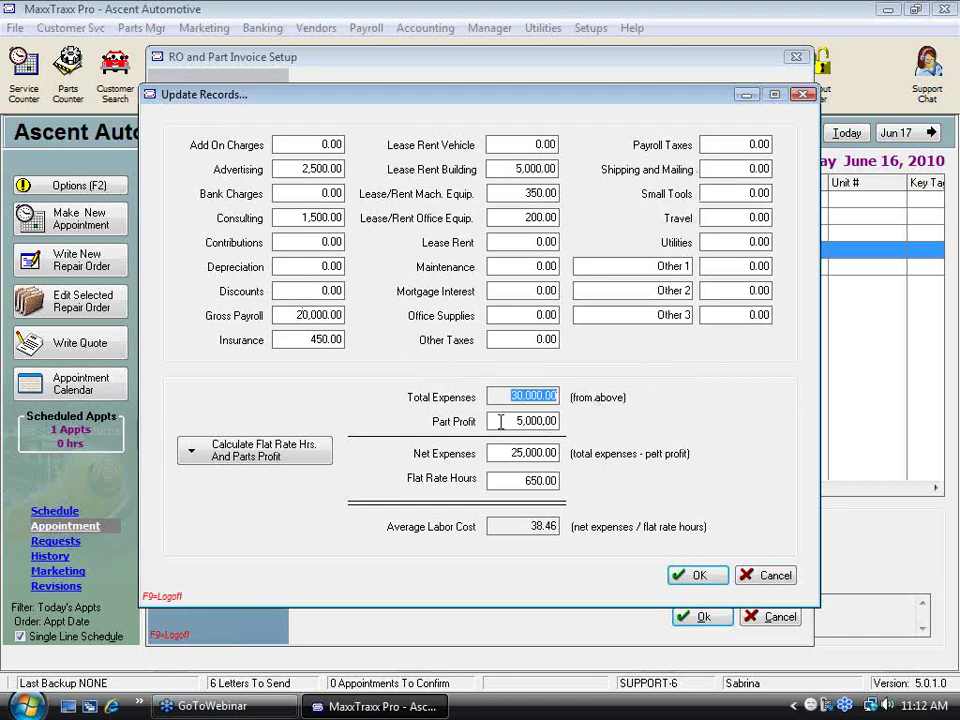
{"action": "left_click", "coordinate": [501, 421]}
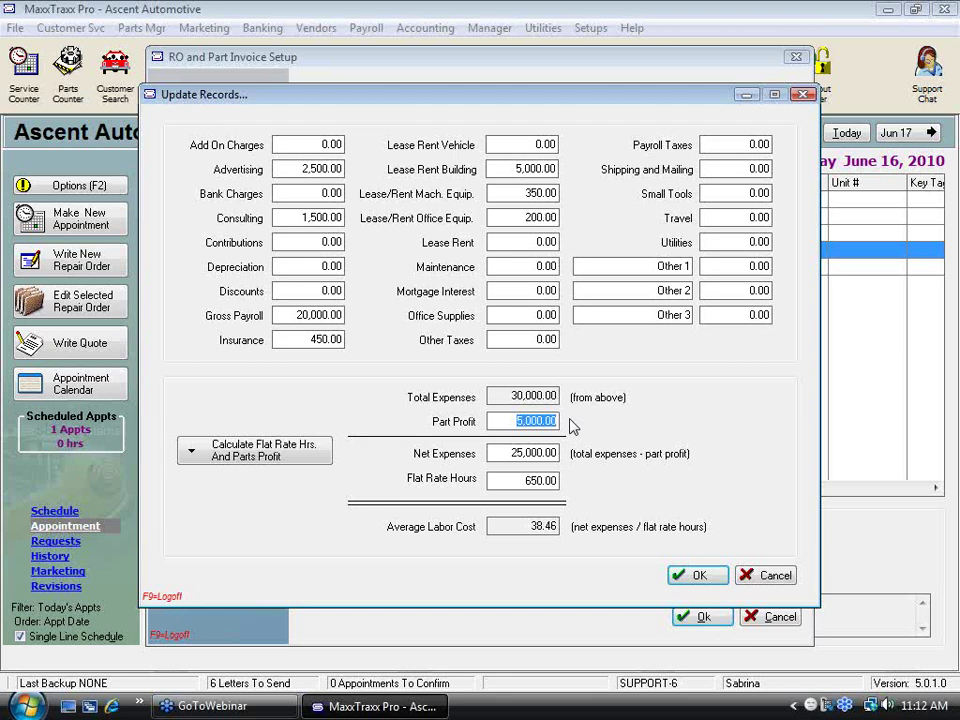
{"action": "left_click", "coordinate": [505, 453]}
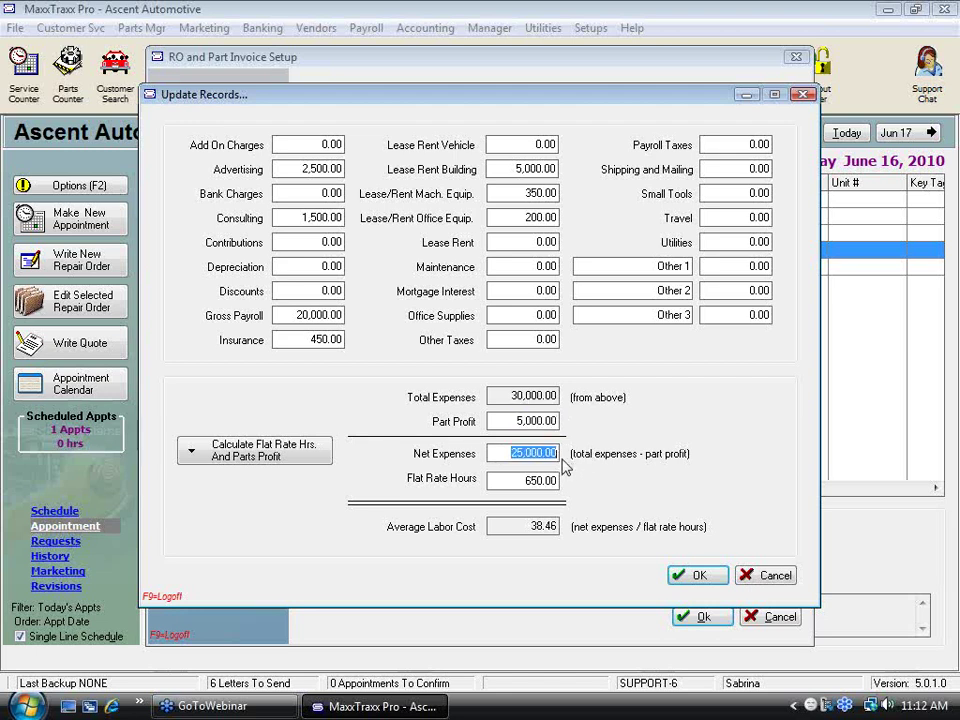
{"action": "left_click", "coordinate": [558, 421]}
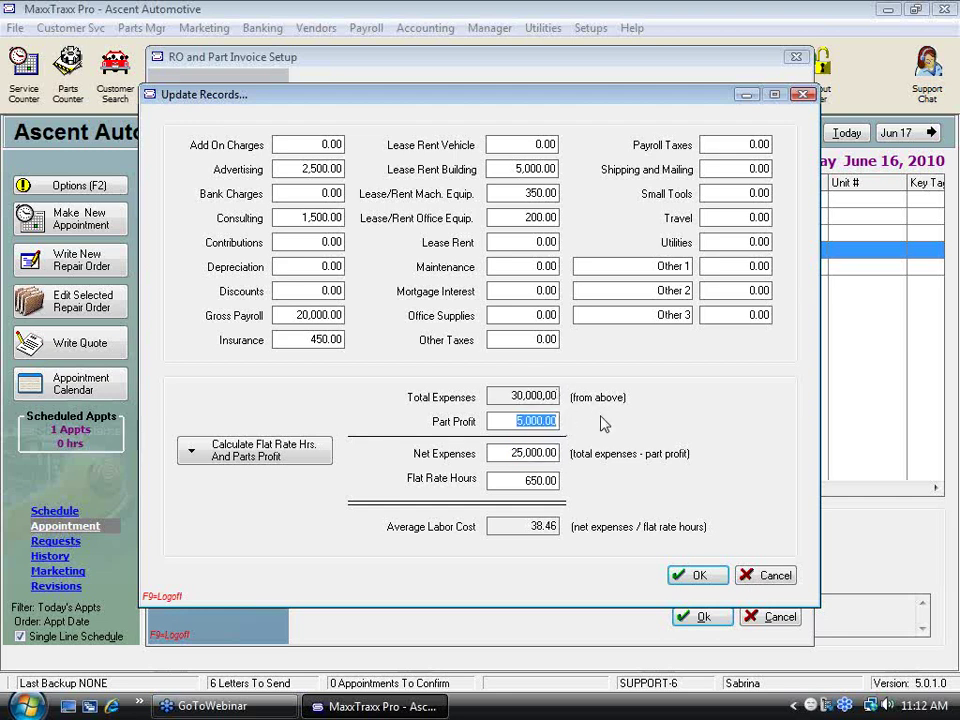
{"action": "key", "text": "shift+Tab"}
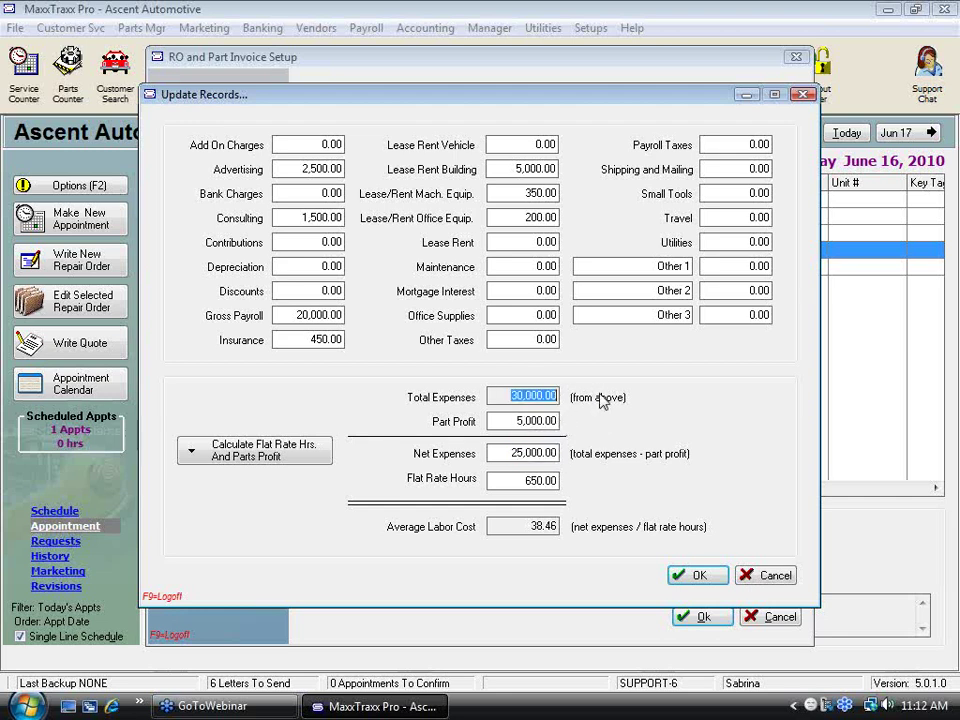
Step: Check the flat rate hours and resulting average labor cost, and apply the calculated cost to the labor rates
{"action": "left_click", "coordinate": [518, 481]}
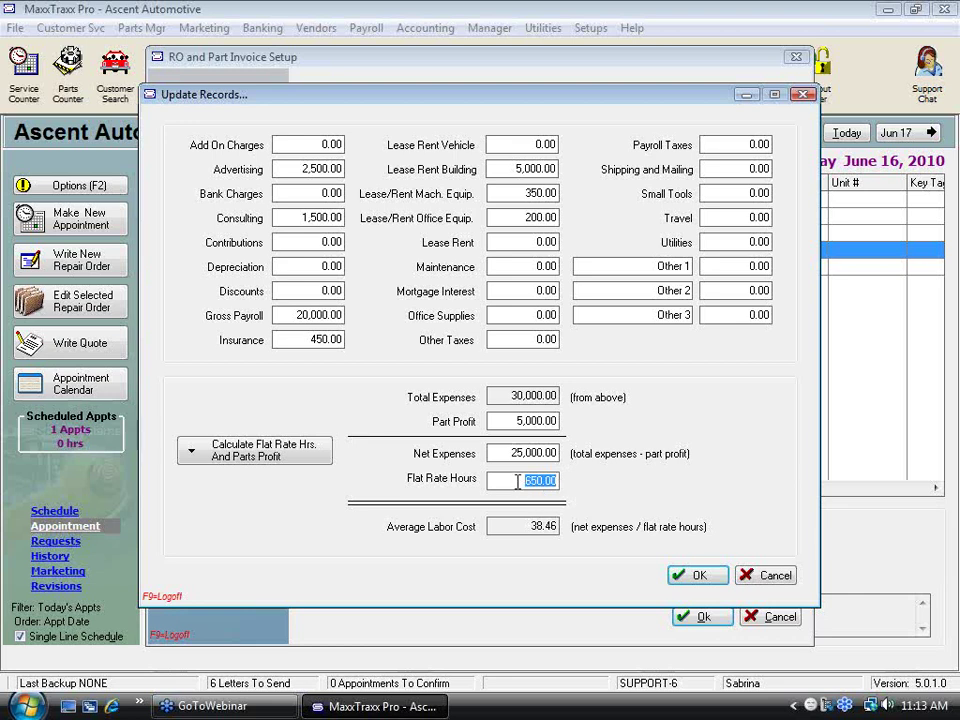
{"action": "left_click_drag", "start_coordinate": [518, 525], "coordinate": [563, 523]}
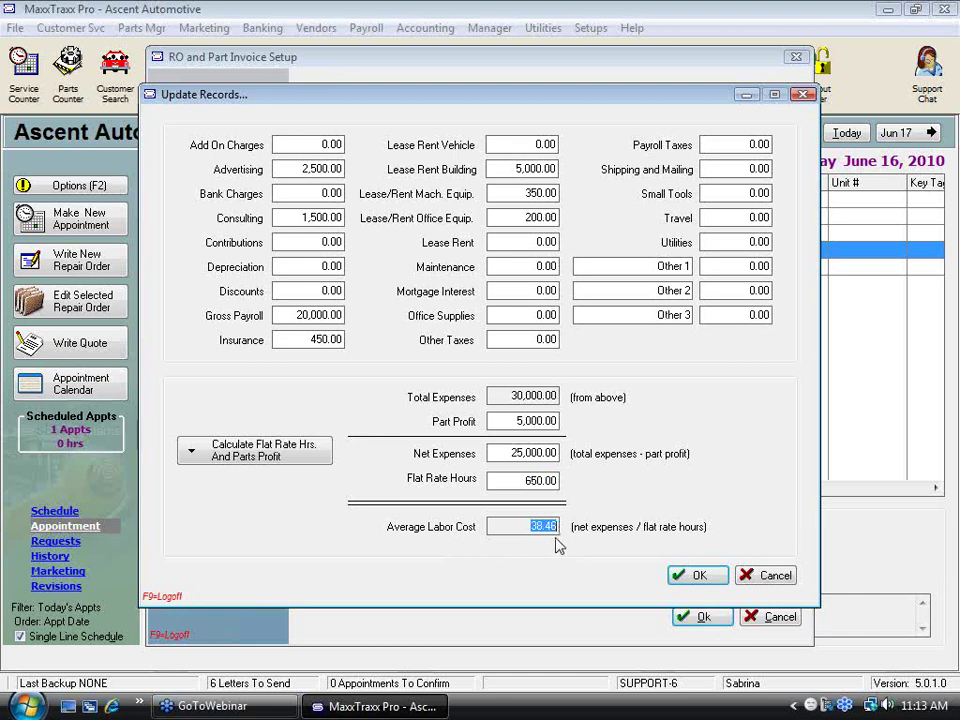
{"action": "left_click", "coordinate": [699, 580]}
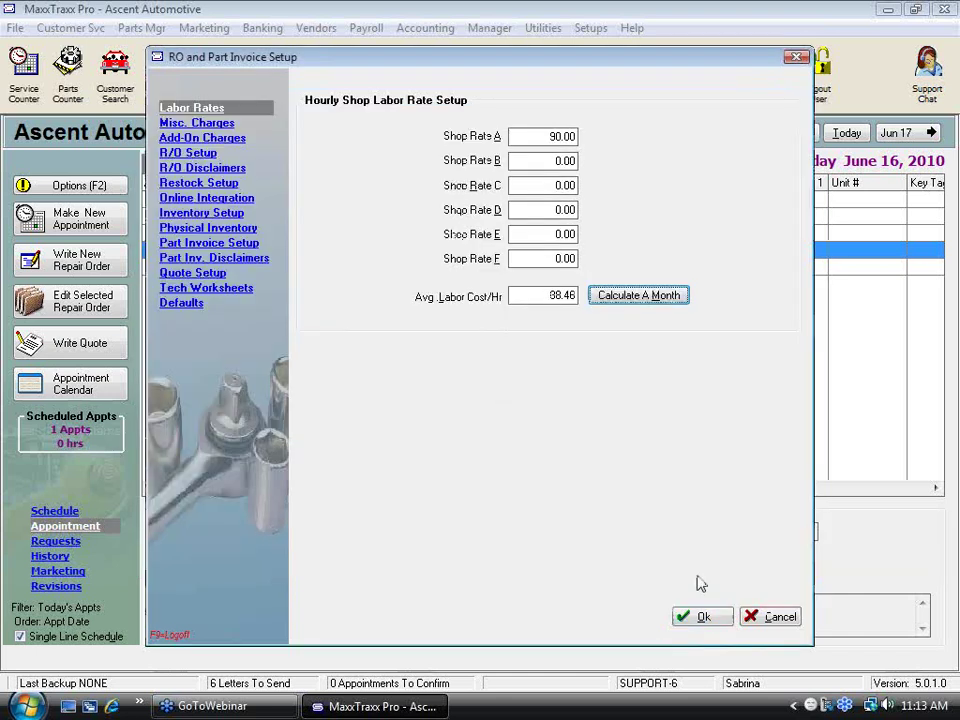
{"action": "left_click", "coordinate": [546, 298]}
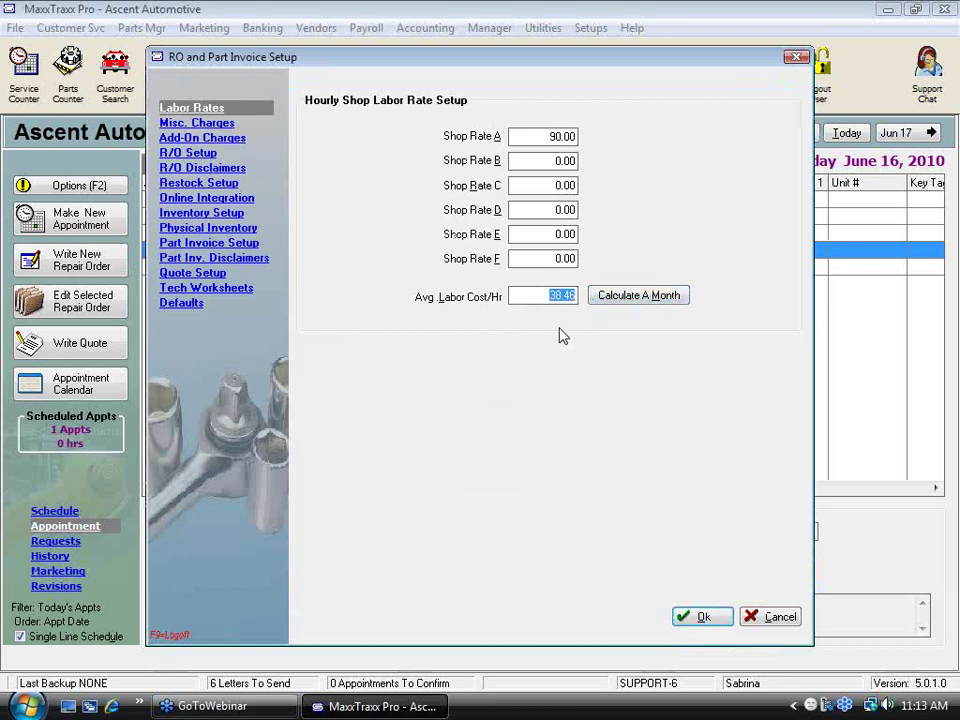
Step: Reopen the monthly labor cost calculation and set the flat rate hours to 550
{"action": "left_click", "coordinate": [637, 295]}
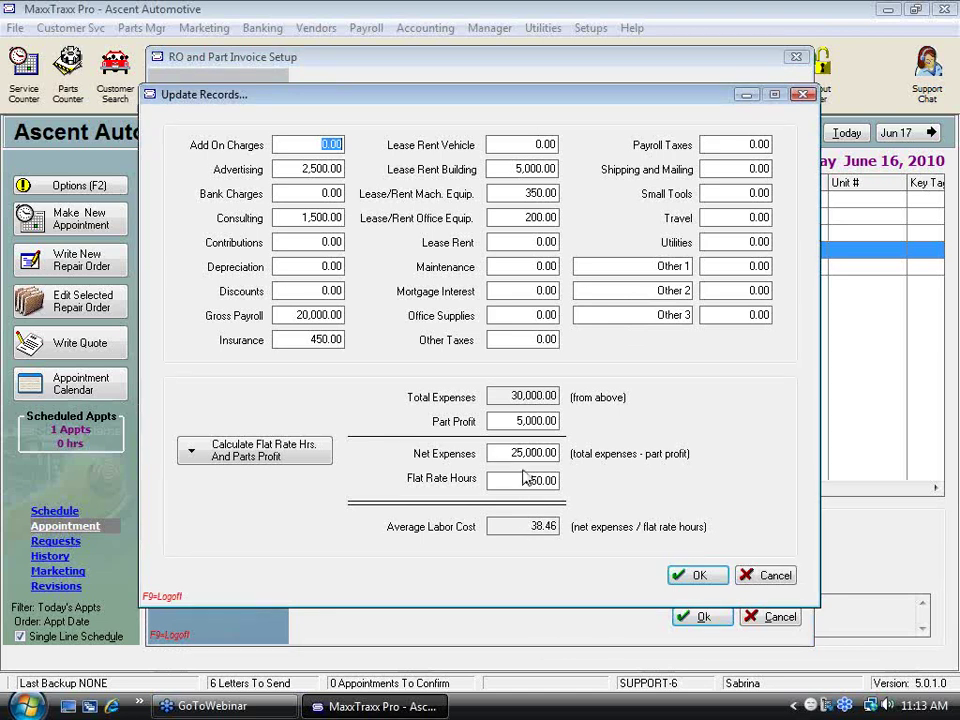
{"action": "left_click", "coordinate": [519, 481]}
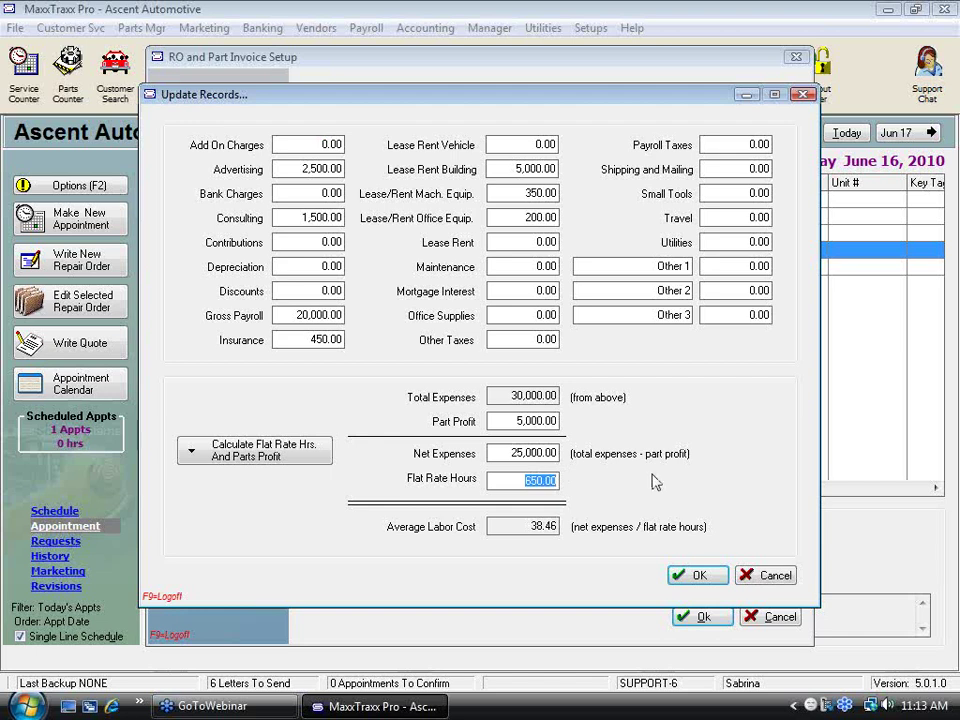
{"action": "type", "text": "650"}
{"action": "key", "text": "Tab"}
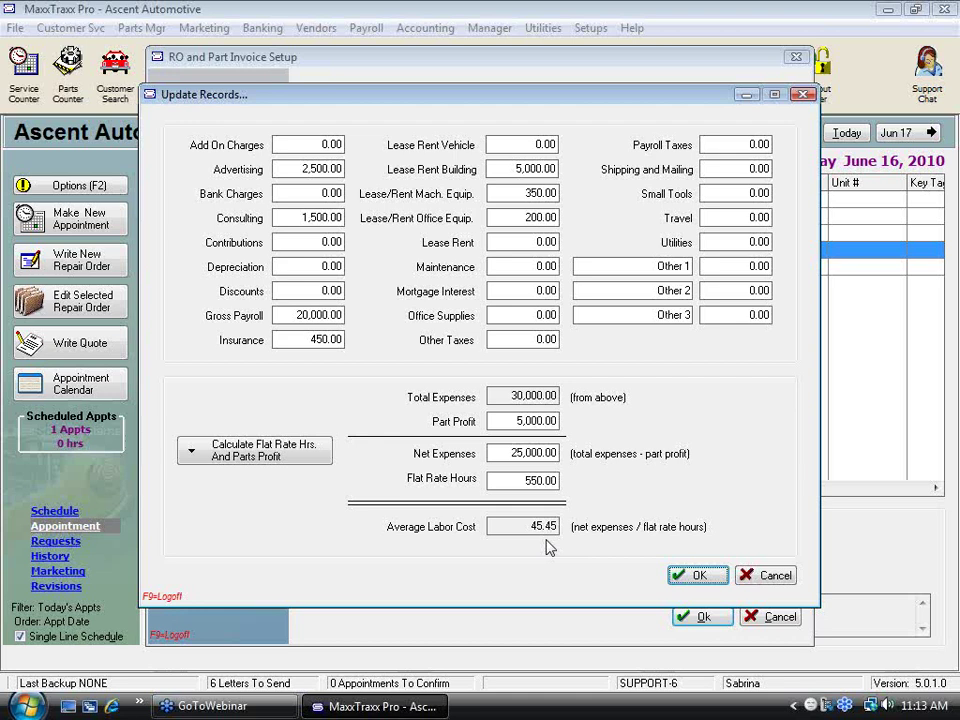
Step: Set the flat rate hours back to 650 and recalculate the average labor cost
{"action": "left_click", "coordinate": [542, 479]}
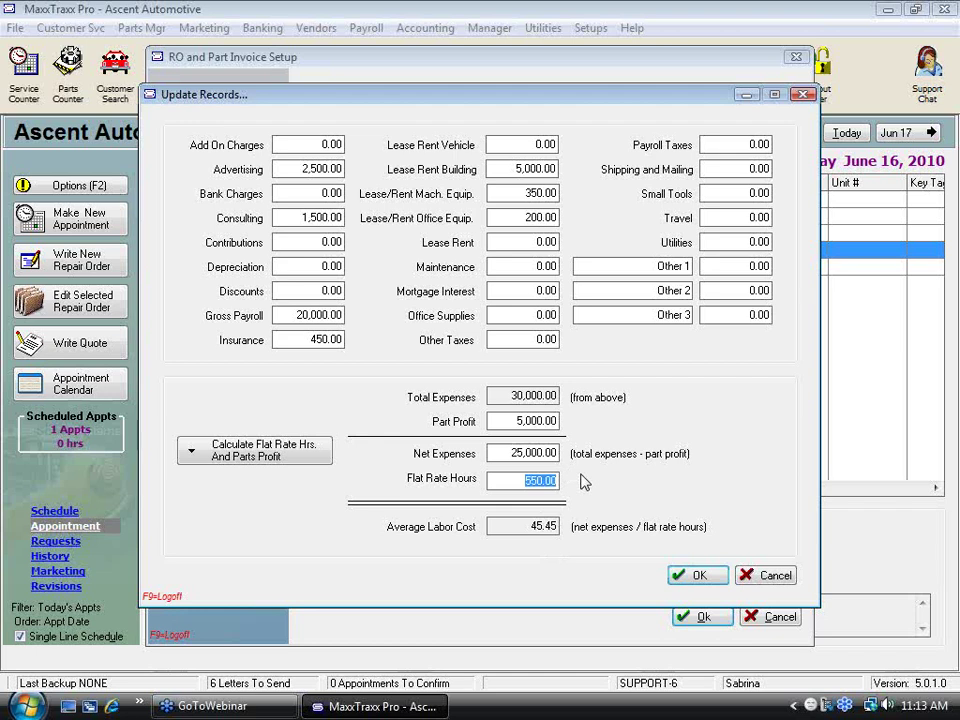
{"action": "type", "text": "660"}
{"action": "key", "text": "Tab"}
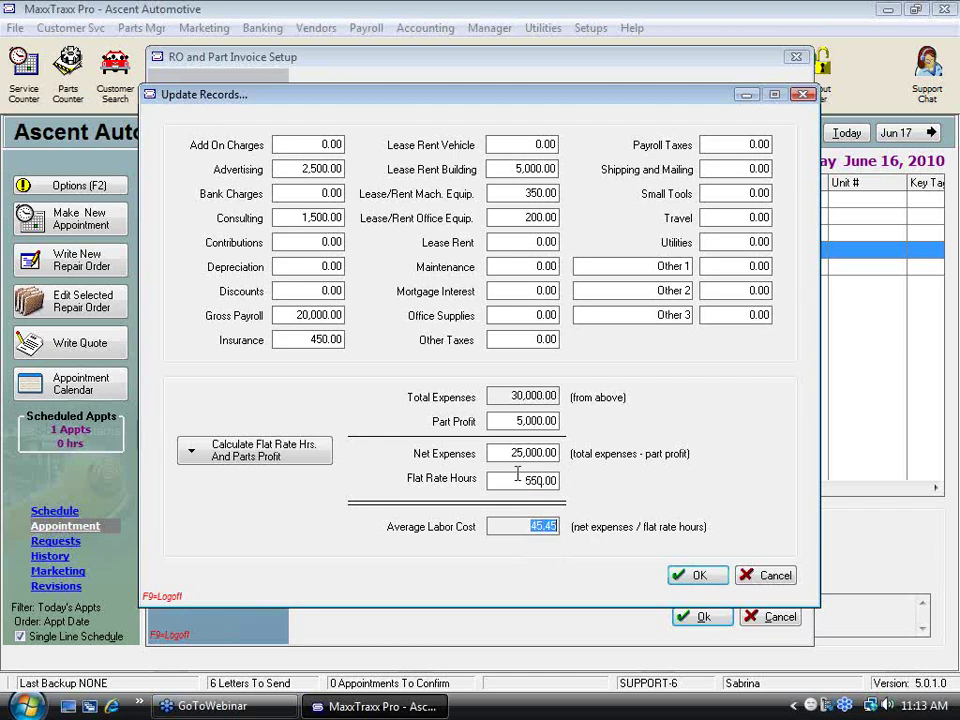
{"action": "left_click_drag", "start_coordinate": [522, 481], "coordinate": [590, 480]}
{"action": "type", "text": "660"}
{"action": "key", "text": "Tab"}
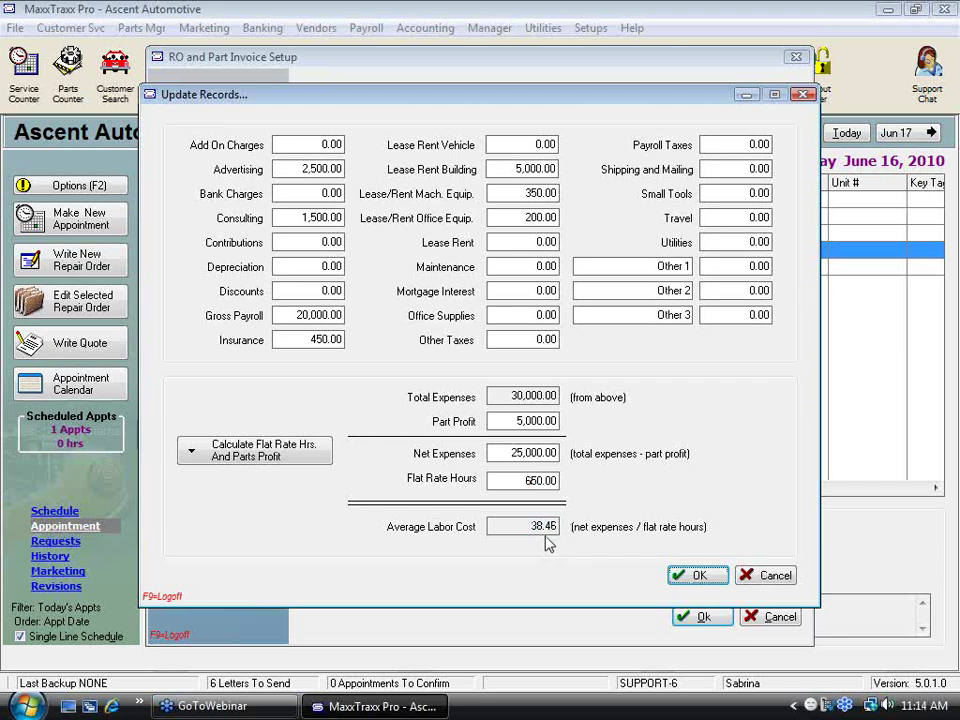
Step: View the months available for calculating flat rate hours and parts profit, and review the building lease, advertising and gross payroll expenses
{"action": "left_click", "coordinate": [274, 458]}
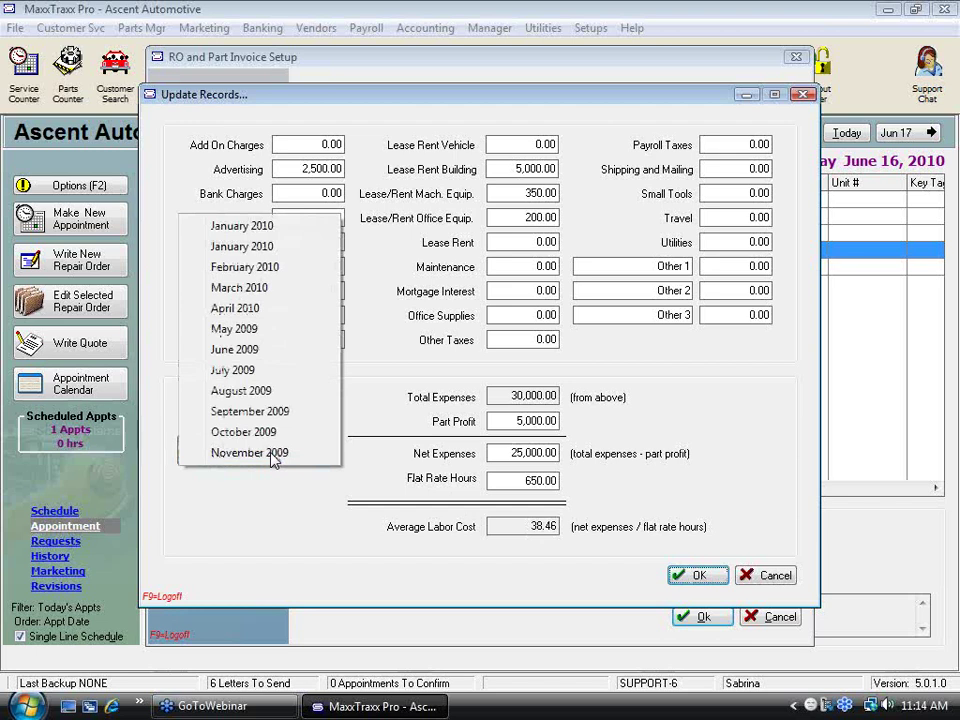
{"action": "left_click", "coordinate": [512, 170]}
{"action": "left_click_drag", "start_coordinate": [557, 169], "coordinate": [530, 169]}
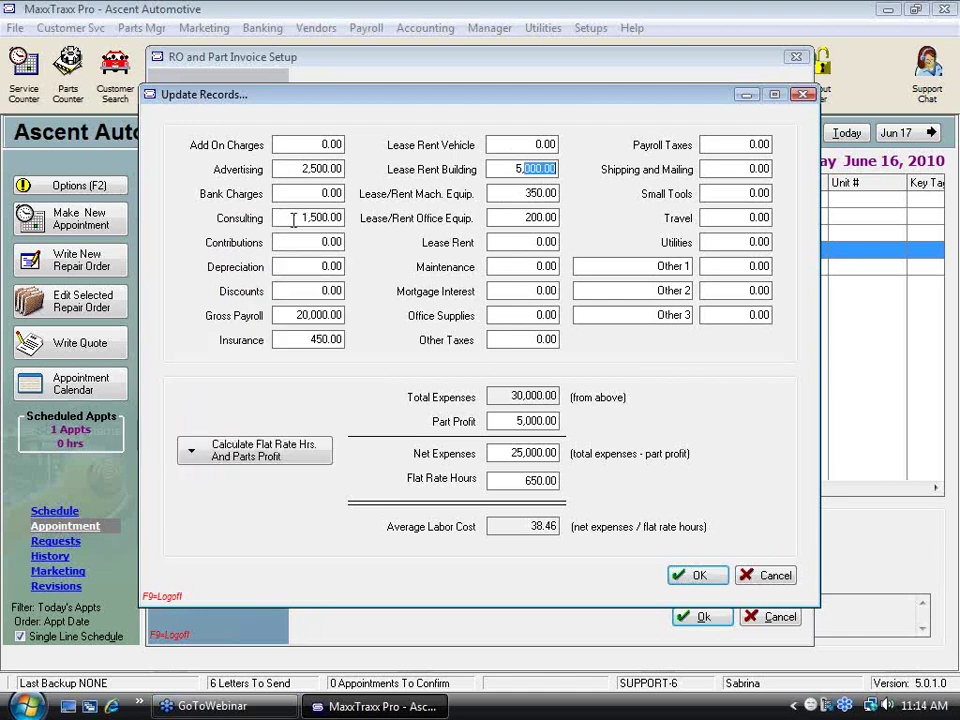
{"action": "left_click", "coordinate": [290, 169]}
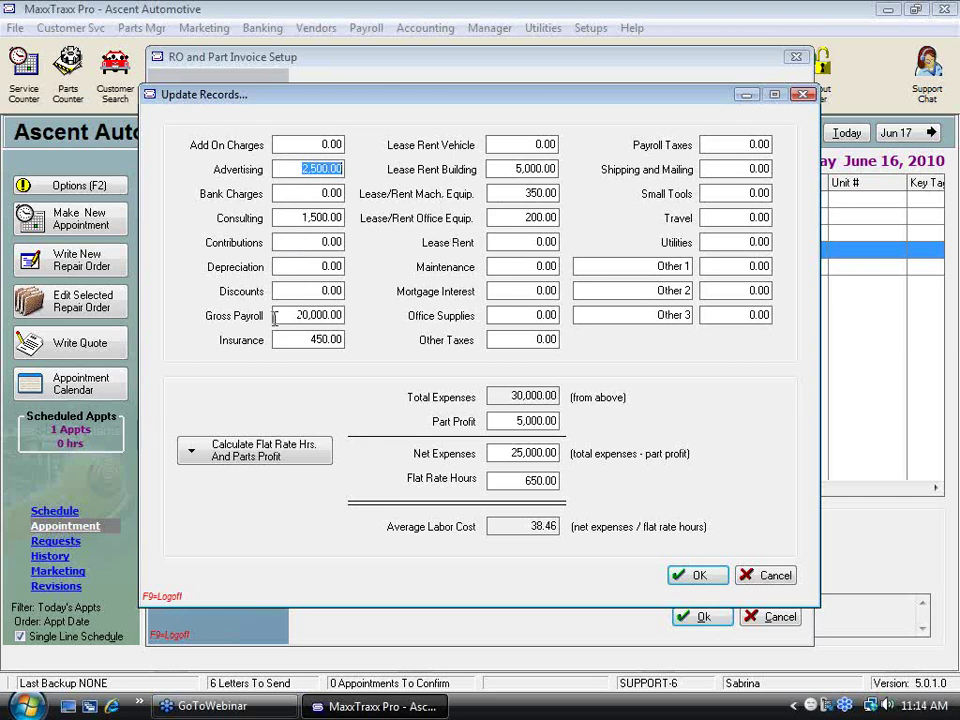
{"action": "left_click", "coordinate": [275, 318]}
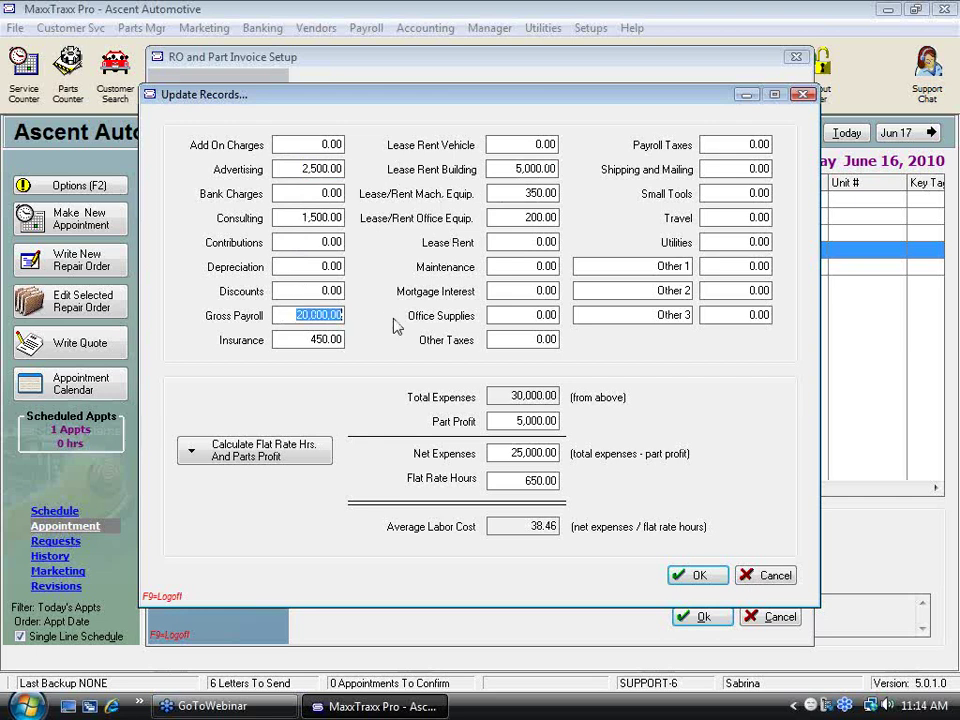
Step: Calculate the flat rate hours and parts profit for March 2010, and review the resulting average labor cost, hours and total expenses
{"action": "left_click", "coordinate": [268, 453]}
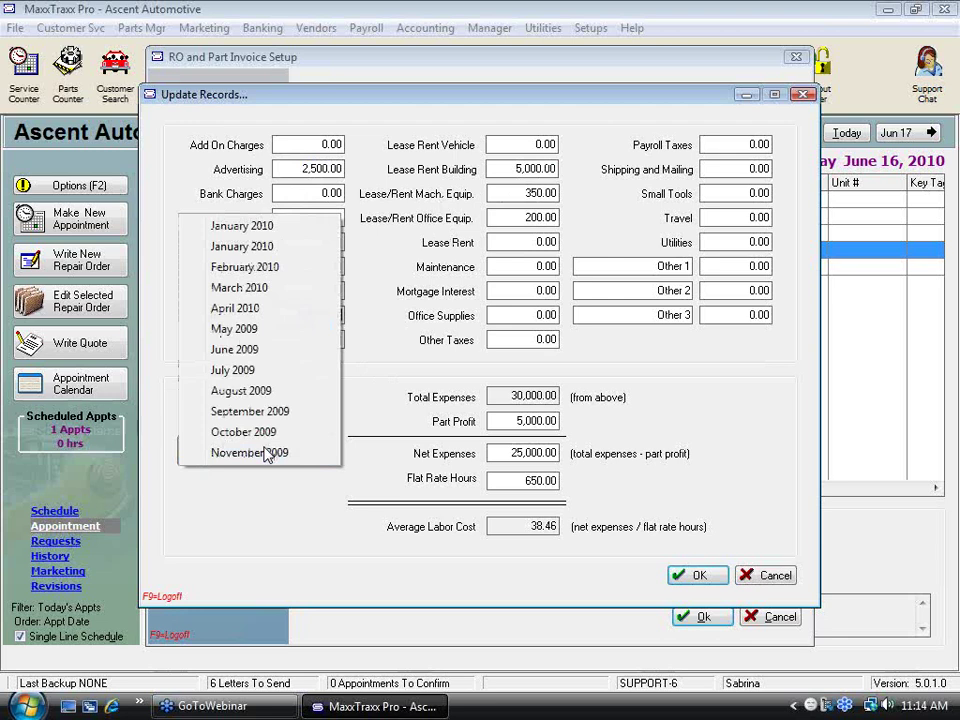
{"action": "left_click", "coordinate": [277, 289]}
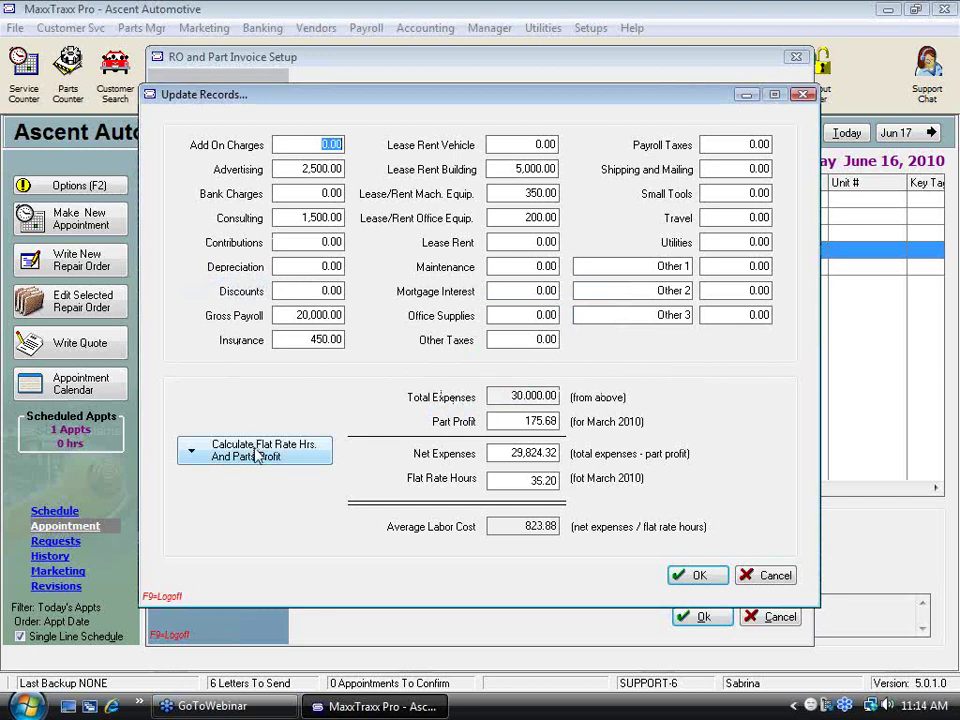
{"action": "left_click", "coordinate": [257, 455]}
{"action": "double_click", "coordinate": [532, 526]}
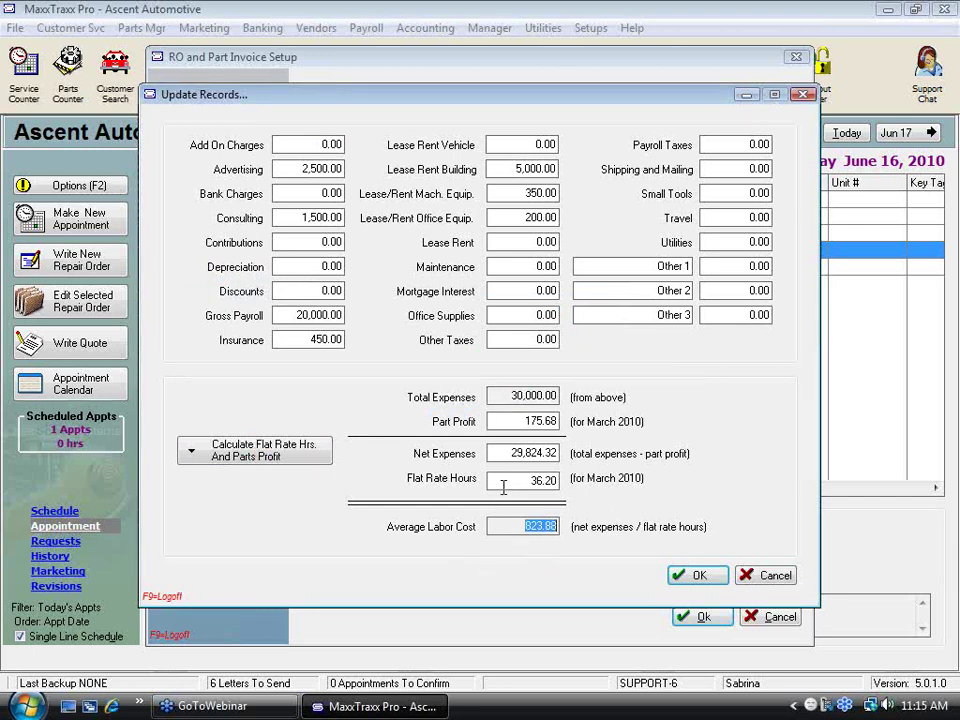
{"action": "double_click", "coordinate": [530, 481]}
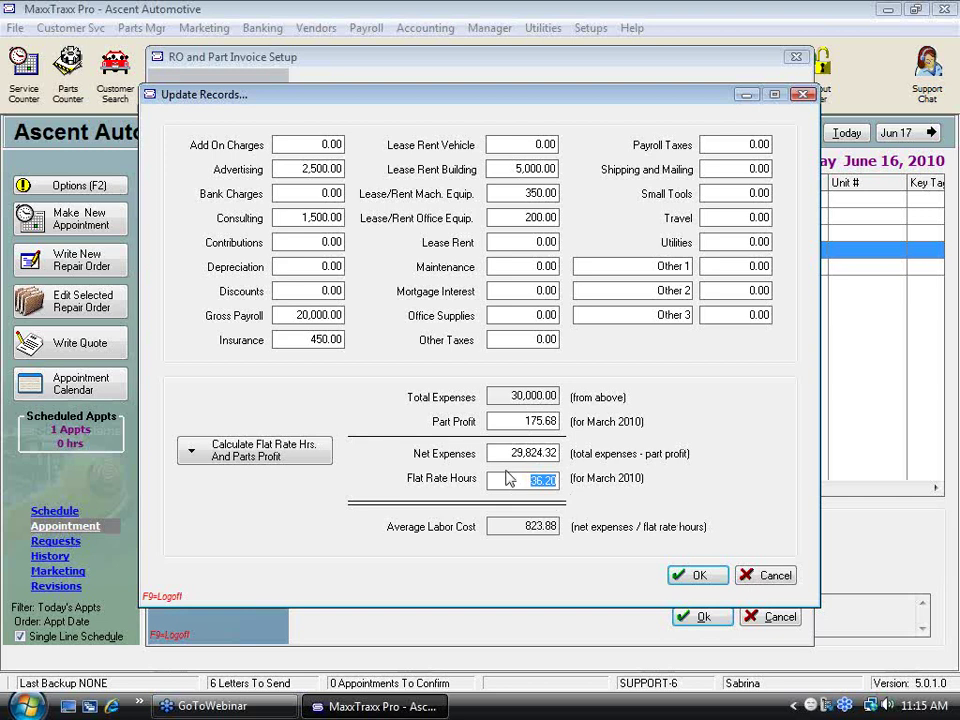
{"action": "left_click_drag", "start_coordinate": [512, 399], "coordinate": [557, 394]}
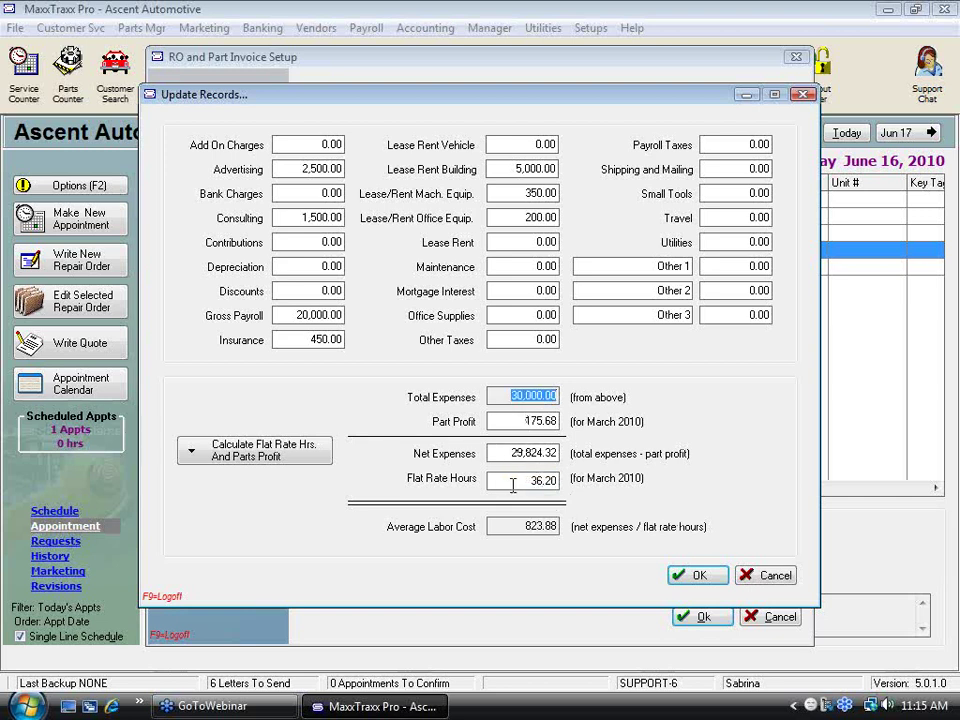
Step: Override the March 2010 flat rate hours with 500 and recalculate the average labor cost
{"action": "left_click_drag", "start_coordinate": [512, 483], "coordinate": [557, 480]}
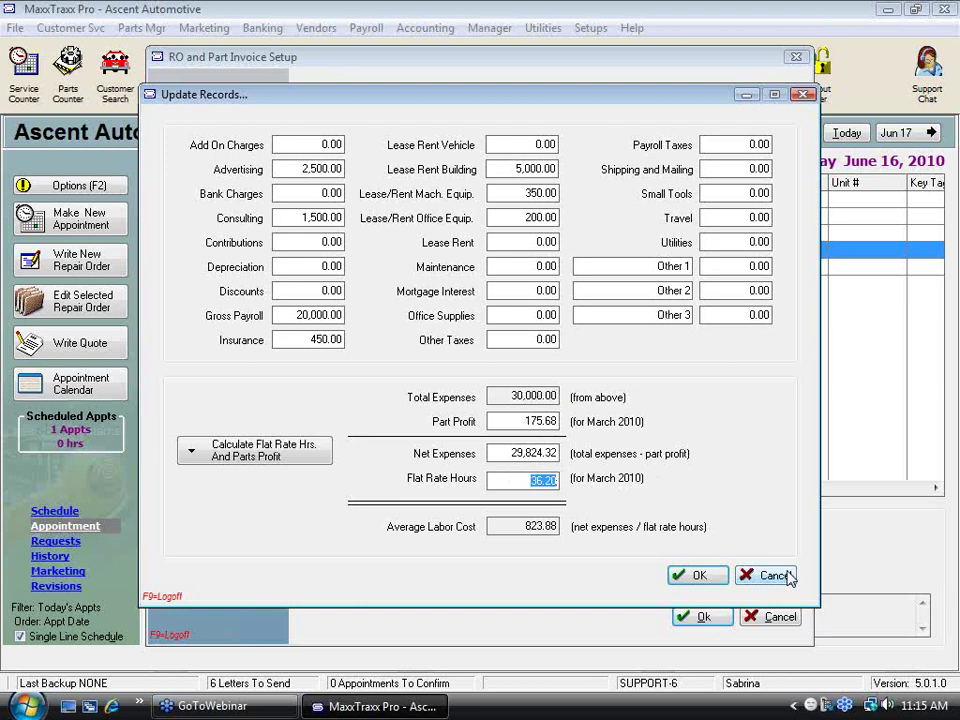
{"action": "type", "text": "500"}
{"action": "key", "text": "Tab"}
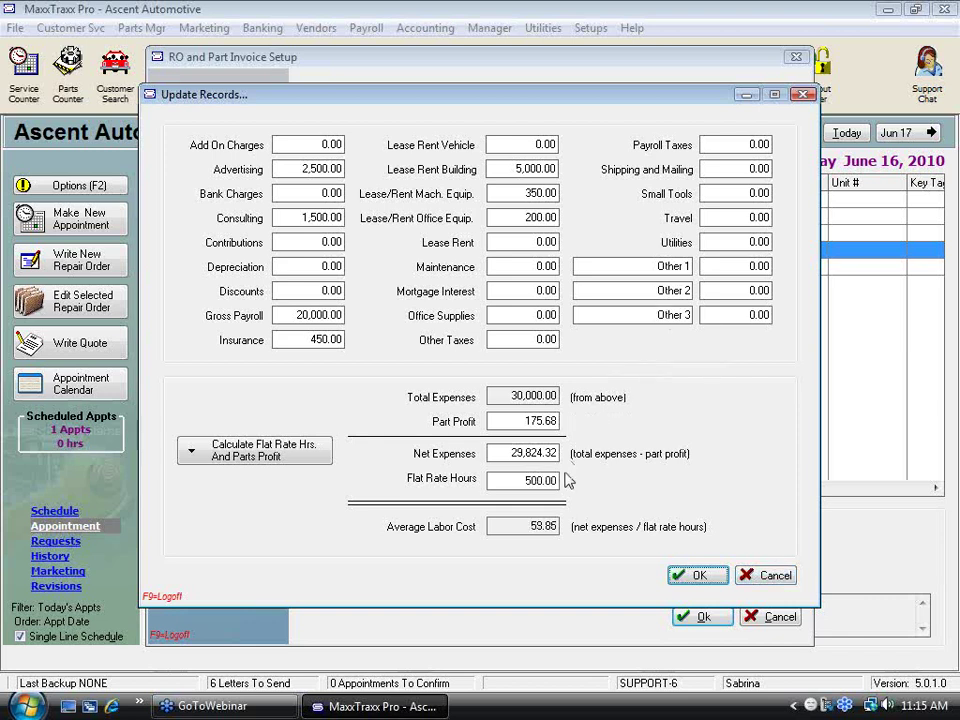
Step: Review the recalculated average labor cost together with the total expenses, part profit and net expenses
{"action": "left_click_drag", "start_coordinate": [531, 526], "coordinate": [578, 527]}
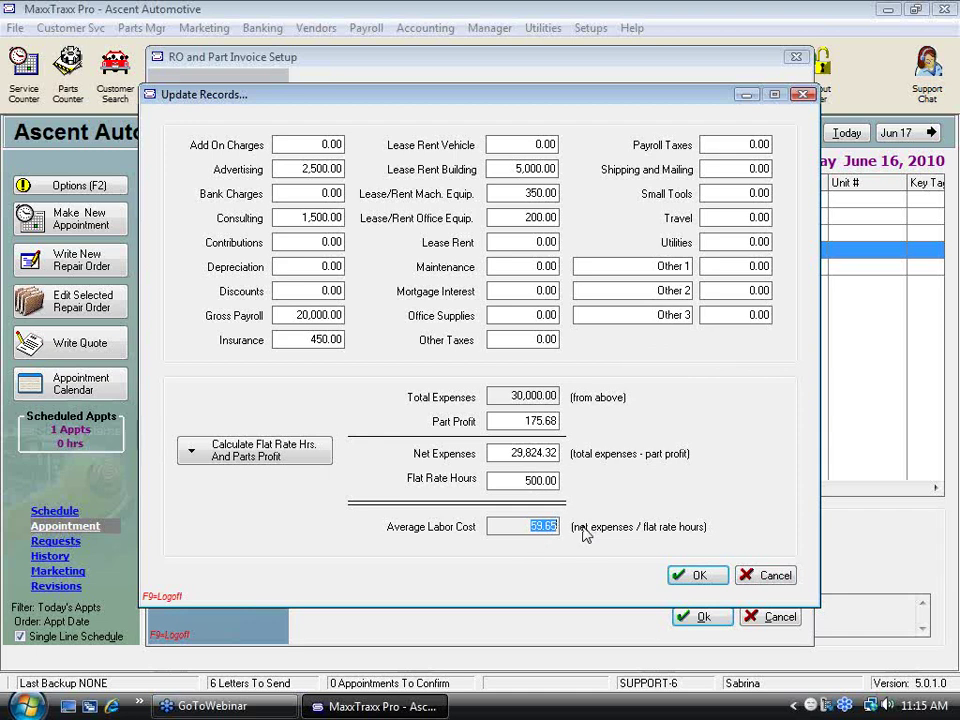
{"action": "left_click_drag", "start_coordinate": [557, 396], "coordinate": [512, 397]}
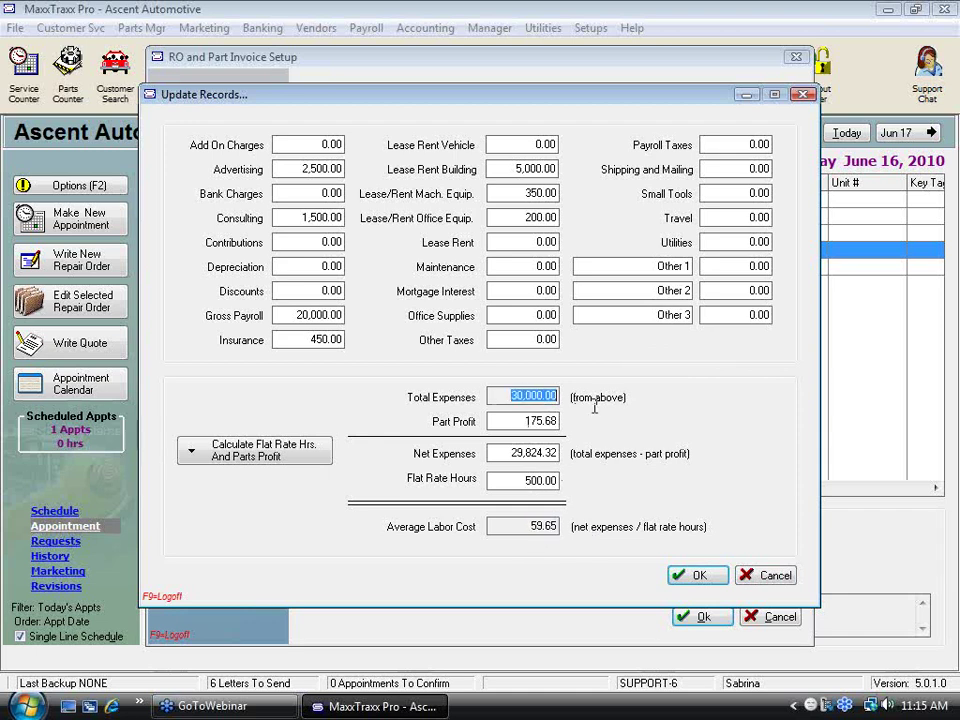
{"action": "key", "text": "Tab"}
{"action": "key", "text": "Tab"}
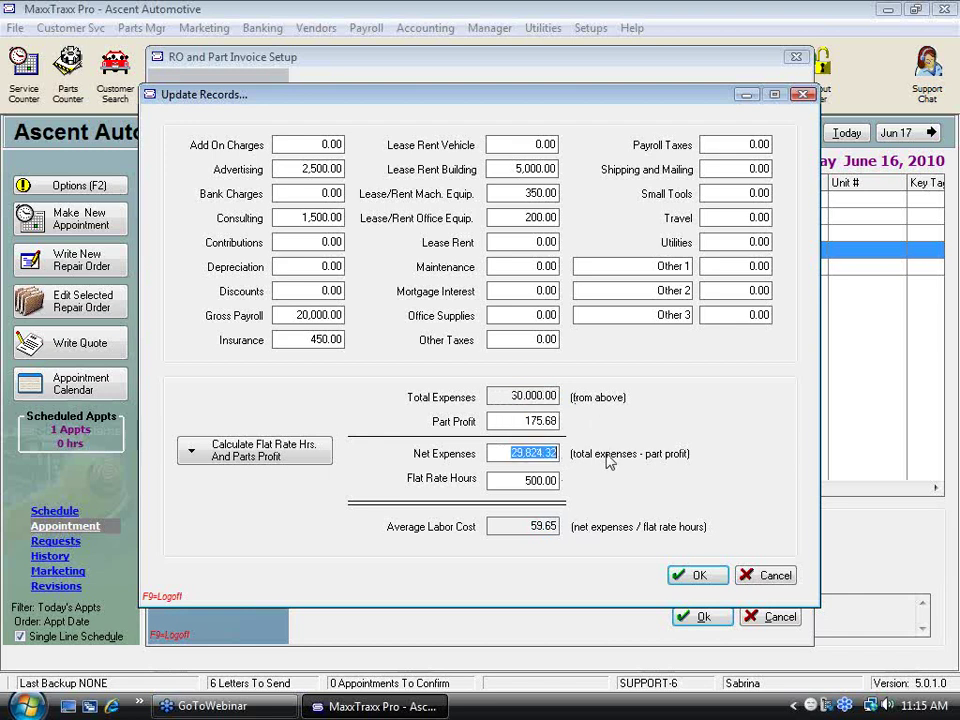
Step: Review the net expenses against the part profit used in the average labor cost calculation
{"action": "left_click", "coordinate": [492, 452]}
{"action": "key", "text": "shift+Tab"}
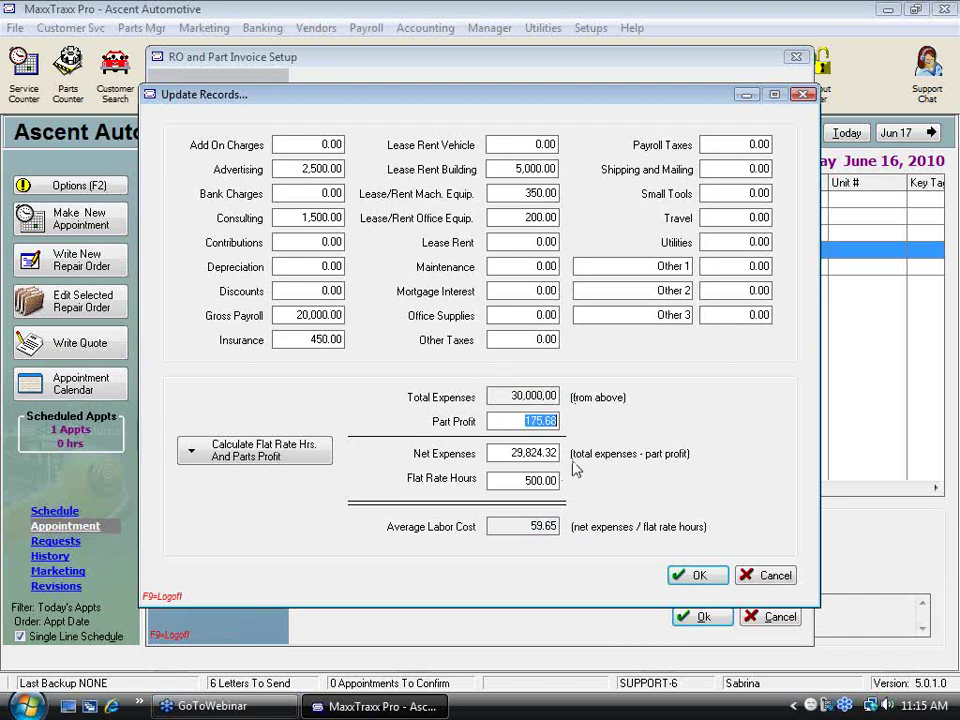
{"action": "key", "text": "Tab"}
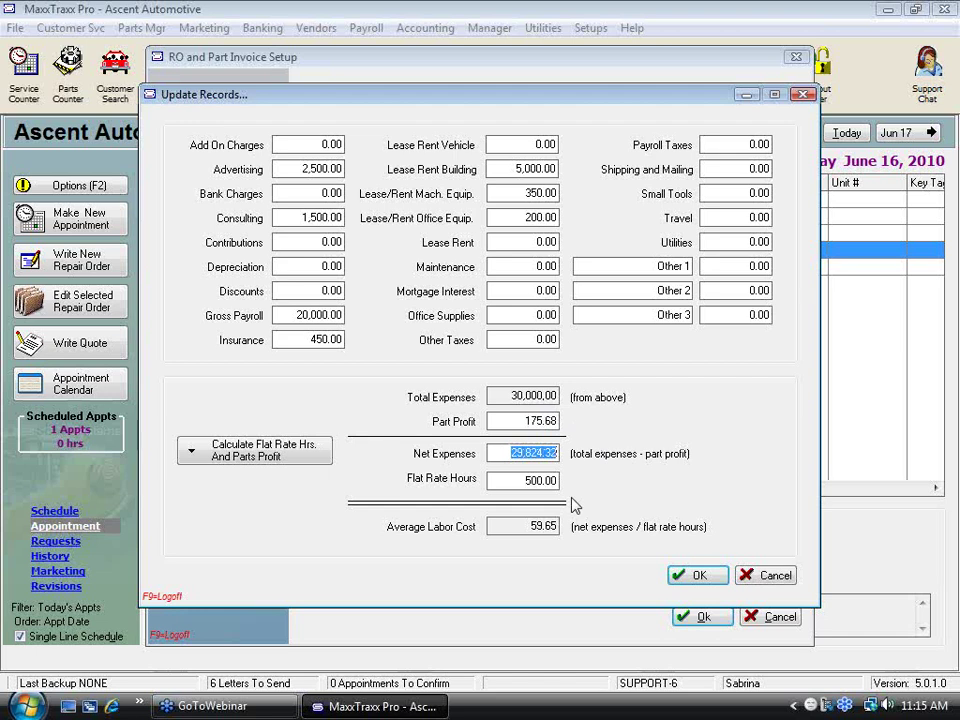
Step: Calculate the flat rate hours and parts profit for April 2010, and override the flat rate hours with 500
{"action": "left_click", "coordinate": [253, 452]}
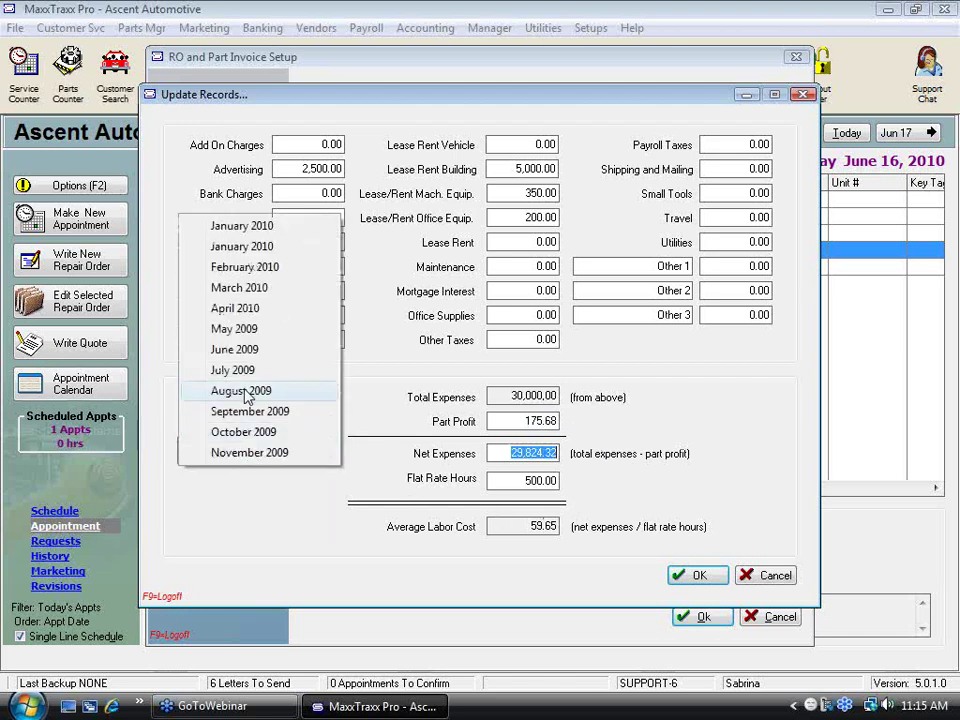
{"action": "left_click", "coordinate": [233, 310]}
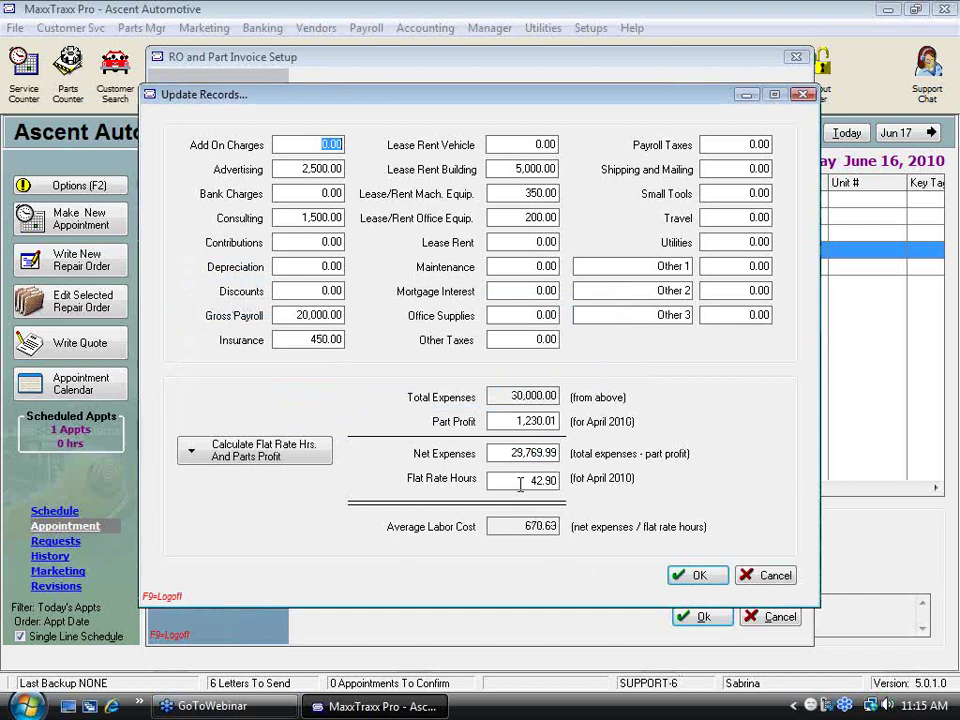
{"action": "left_click_drag", "start_coordinate": [522, 480], "coordinate": [637, 480]}
{"action": "type", "text": "5"}
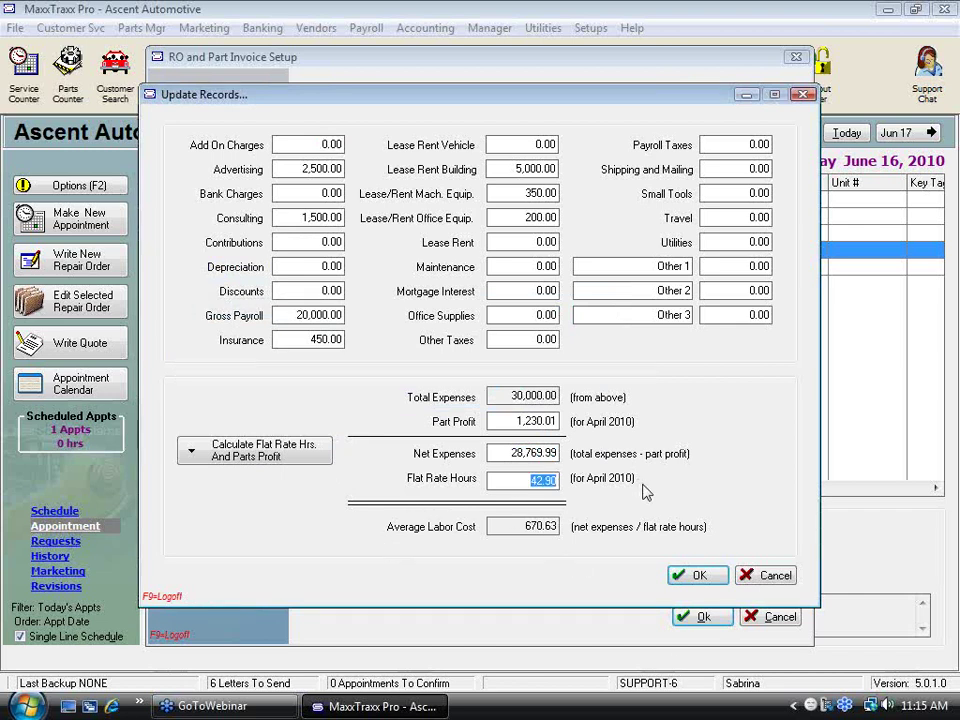
{"action": "type", "text": "00"}
{"action": "key", "text": "Tab"}
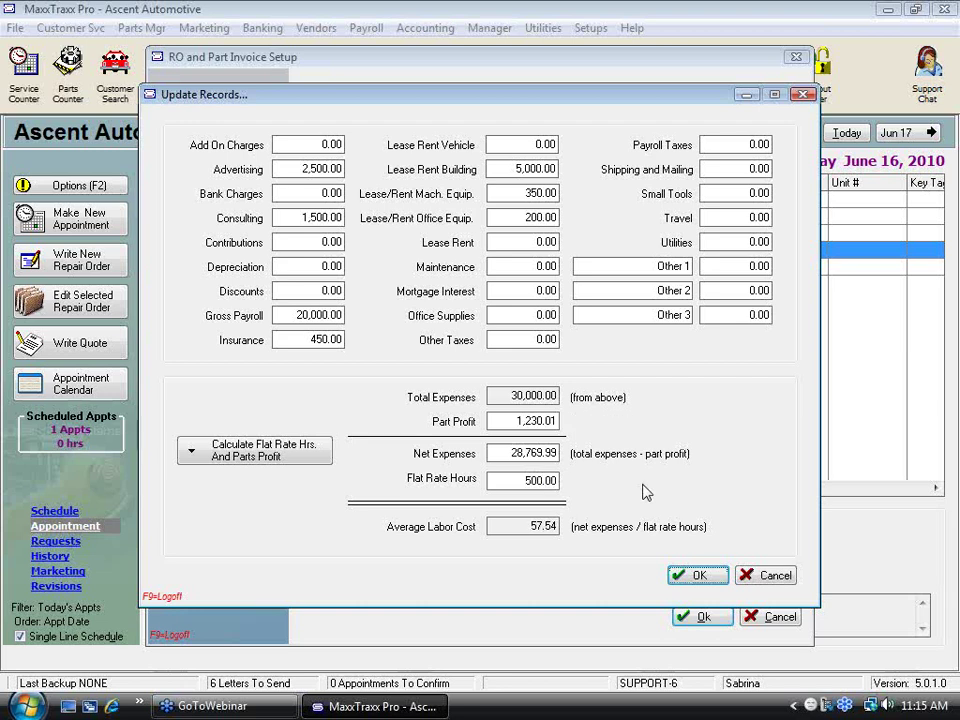
Step: Review the flat rate hours, advertising expense and available months, and close the monthly calculation without saving
{"action": "left_click_drag", "start_coordinate": [513, 482], "coordinate": [606, 484]}
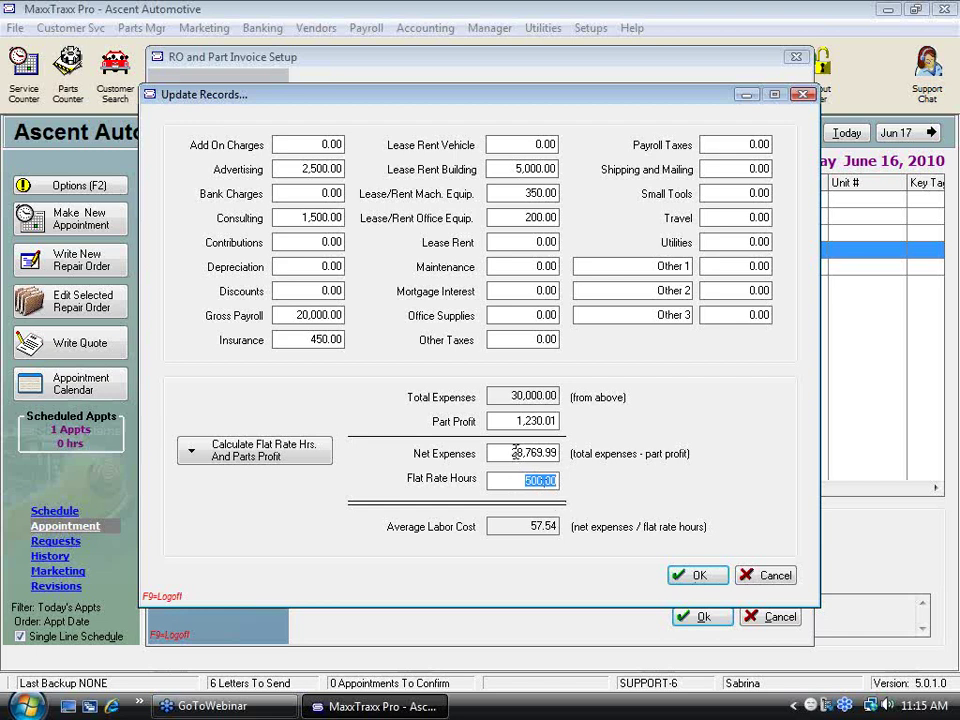
{"action": "left_click", "coordinate": [309, 168]}
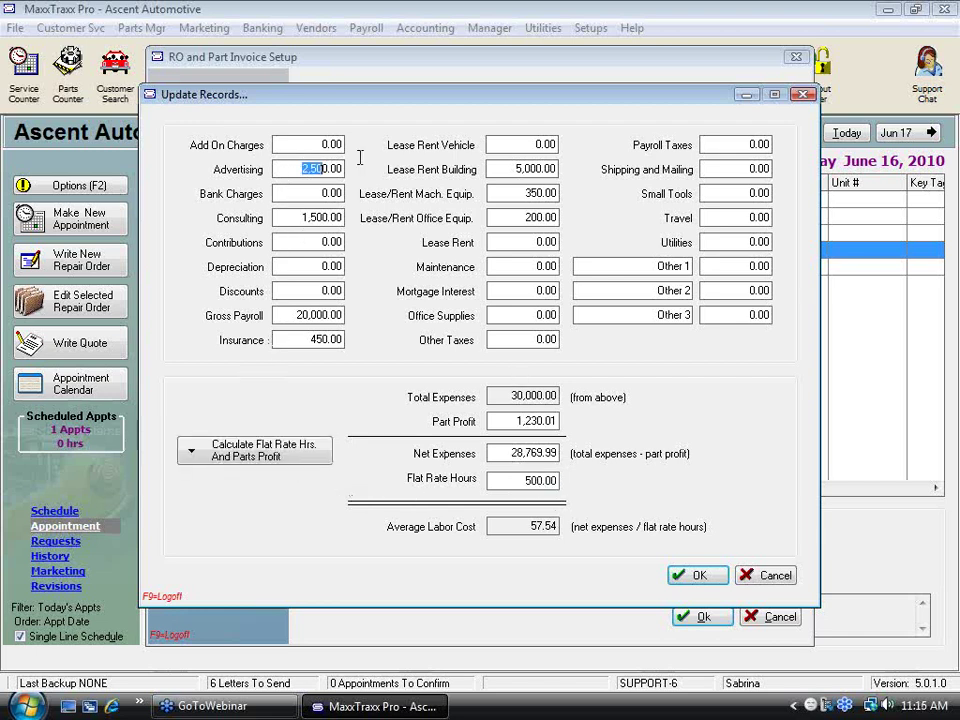
{"action": "key", "text": "Tab"}
{"action": "key", "text": "Tab"}
{"action": "left_click", "coordinate": [266, 445]}
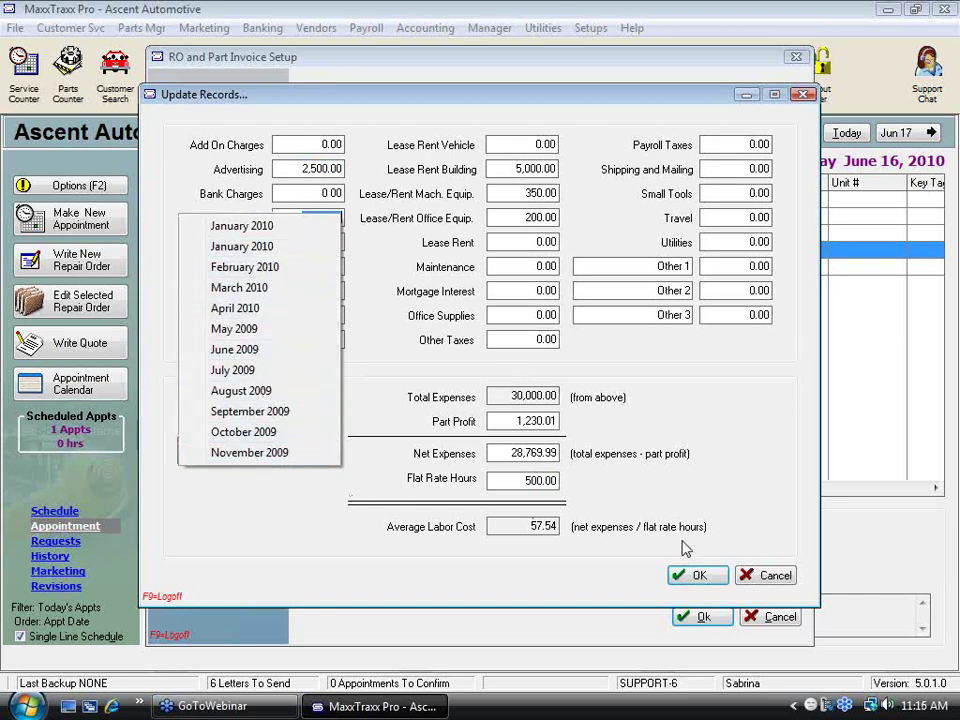
{"action": "left_click", "coordinate": [768, 575]}
{"action": "left_click", "coordinate": [479, 385]}
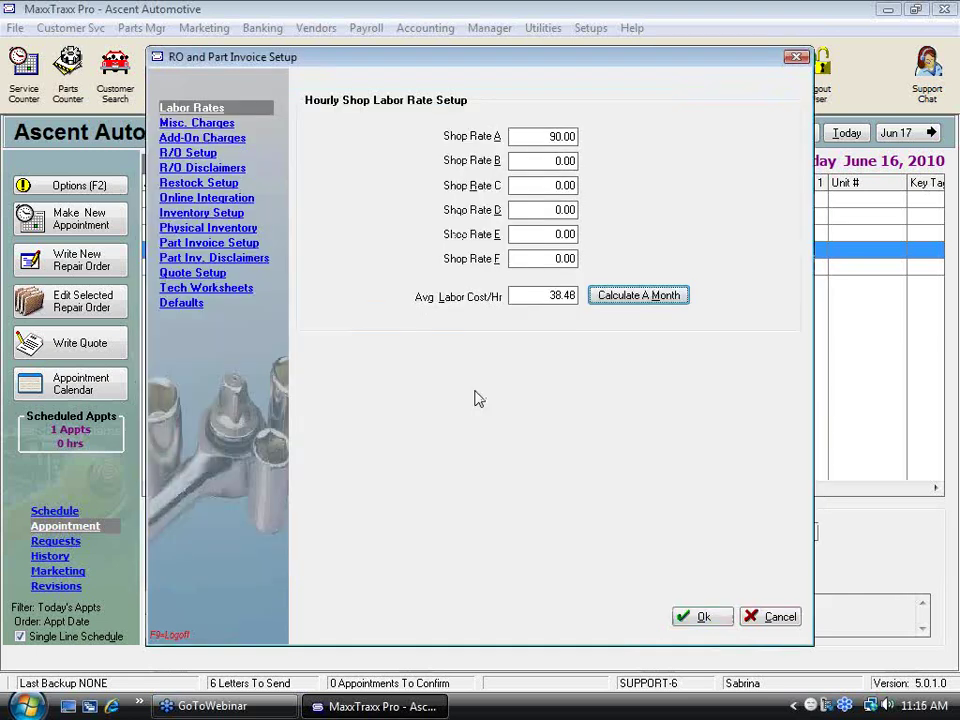
Step: Set the average labor cost per hour to 42, and close the RO and part invoice setup without saving
{"action": "left_click", "coordinate": [550, 294]}
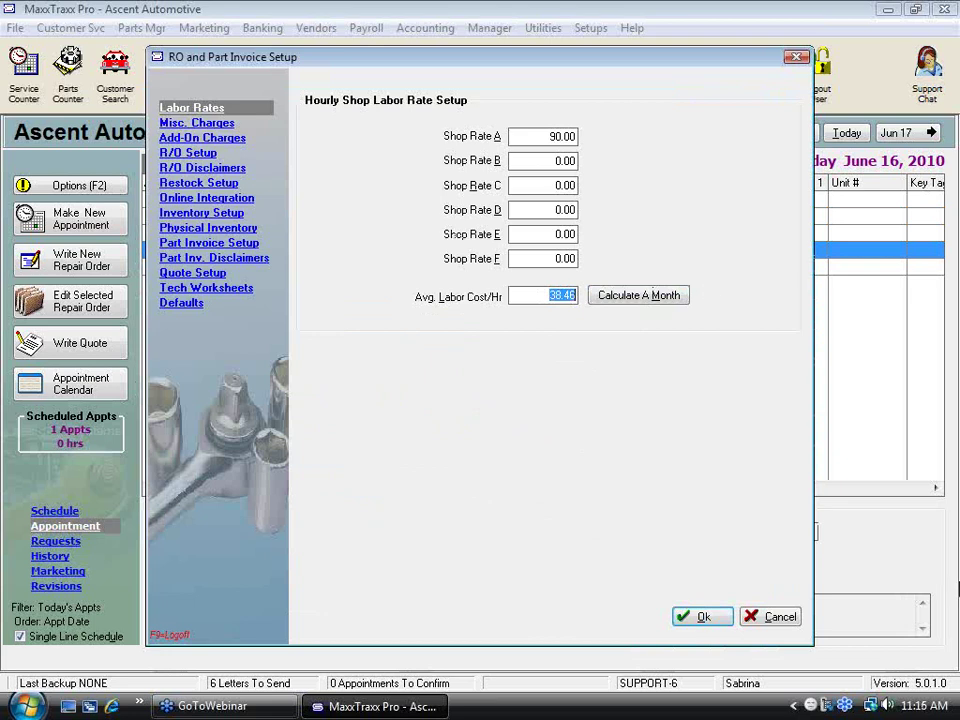
{"action": "type", "text": "42"}
{"action": "key", "text": "Tab"}
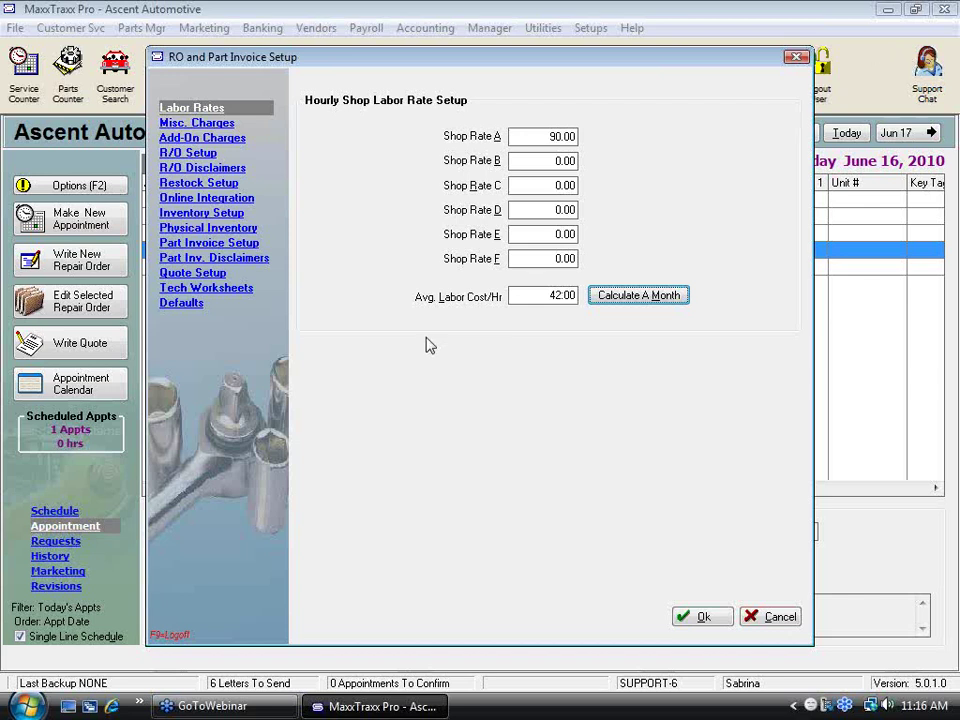
{"action": "left_click", "coordinate": [771, 619]}
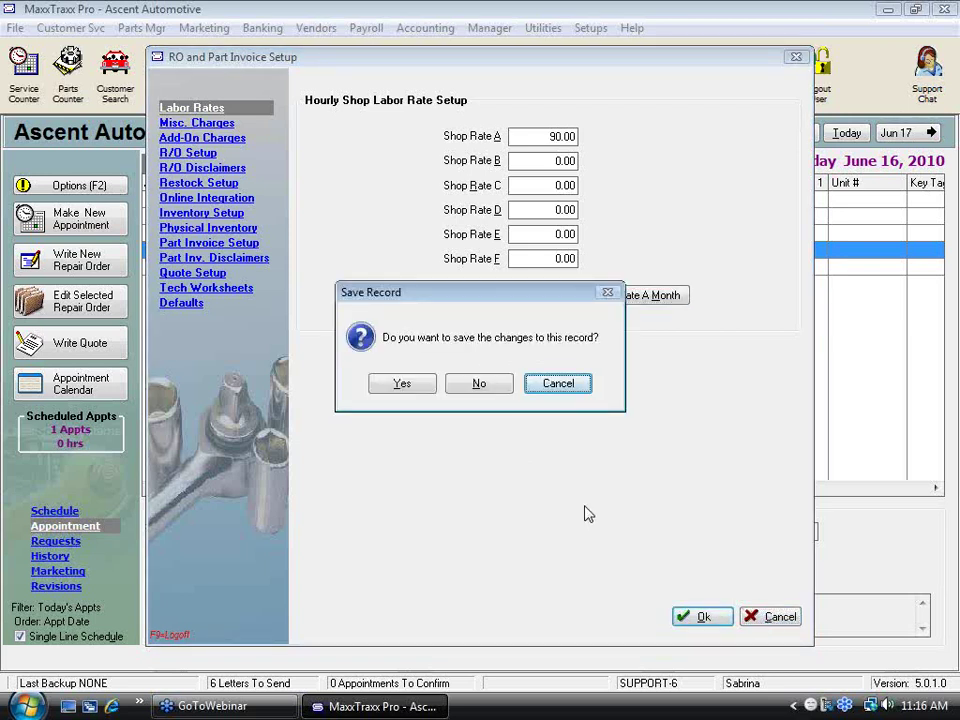
{"action": "left_click", "coordinate": [479, 385]}
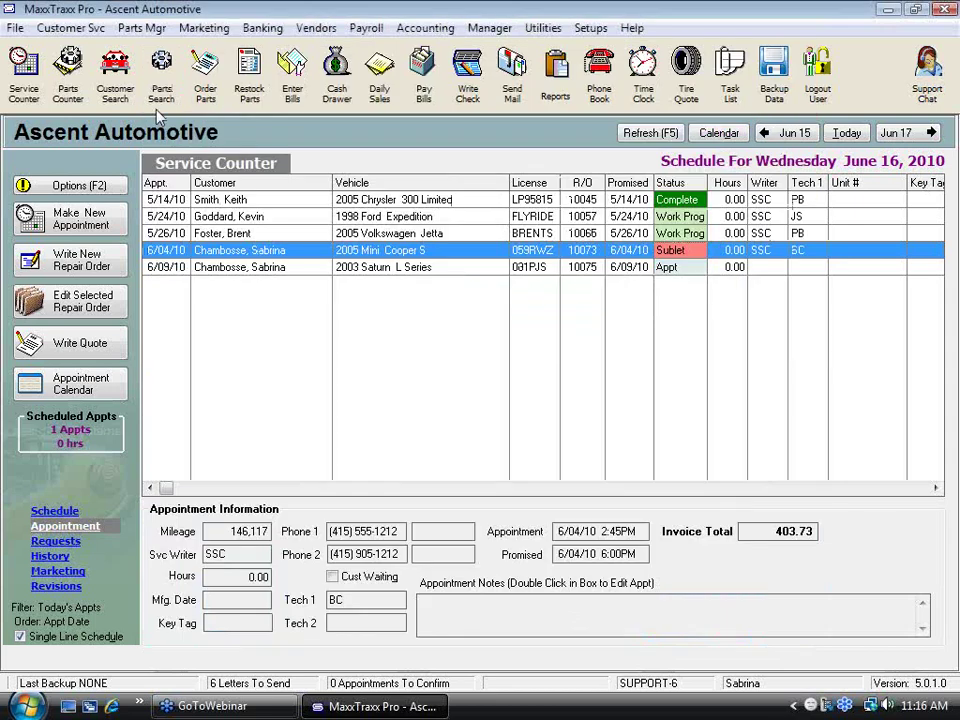
Step: View the Part Price Matrix and the pricing options of its 0.00 starting part cost entry, and close both without changes
{"action": "left_click", "coordinate": [150, 29]}
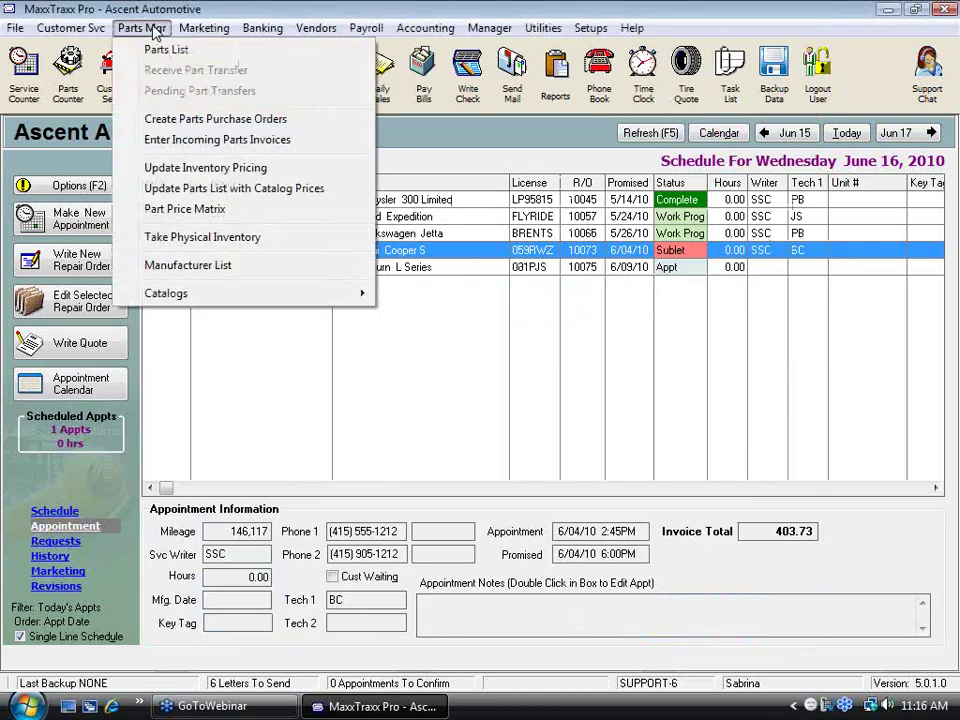
{"action": "left_click", "coordinate": [190, 210]}
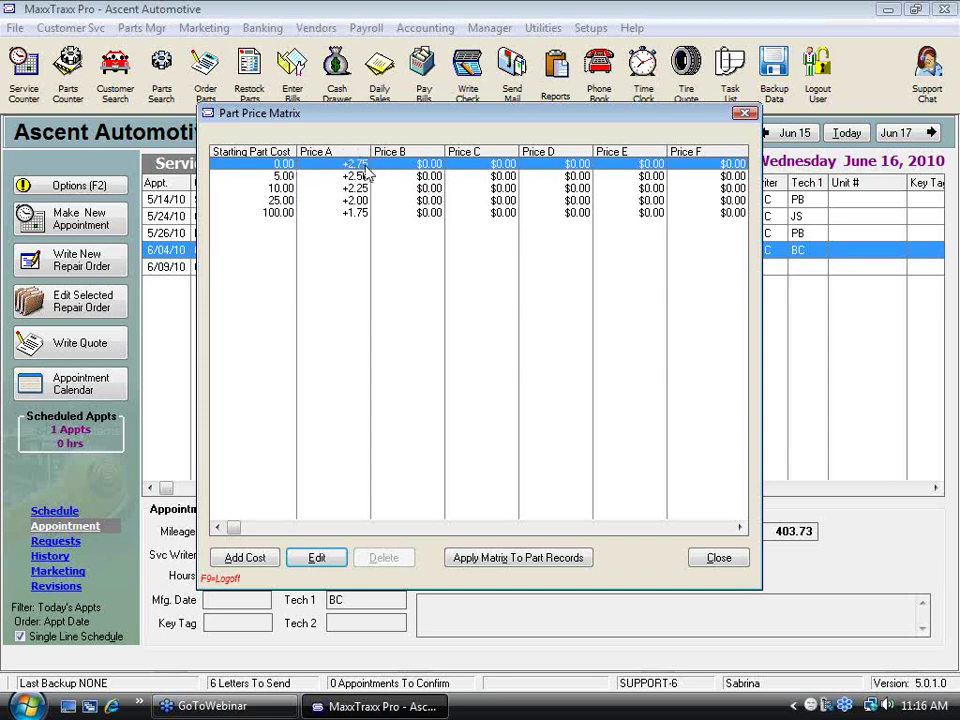
{"action": "double_click", "coordinate": [310, 165]}
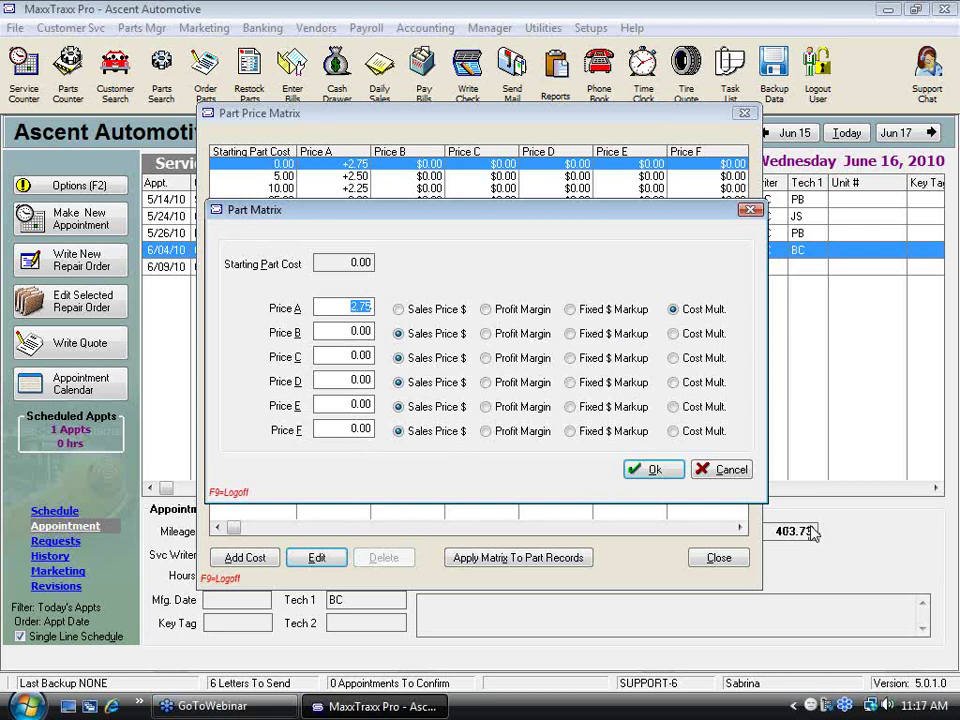
{"action": "left_click", "coordinate": [741, 479]}
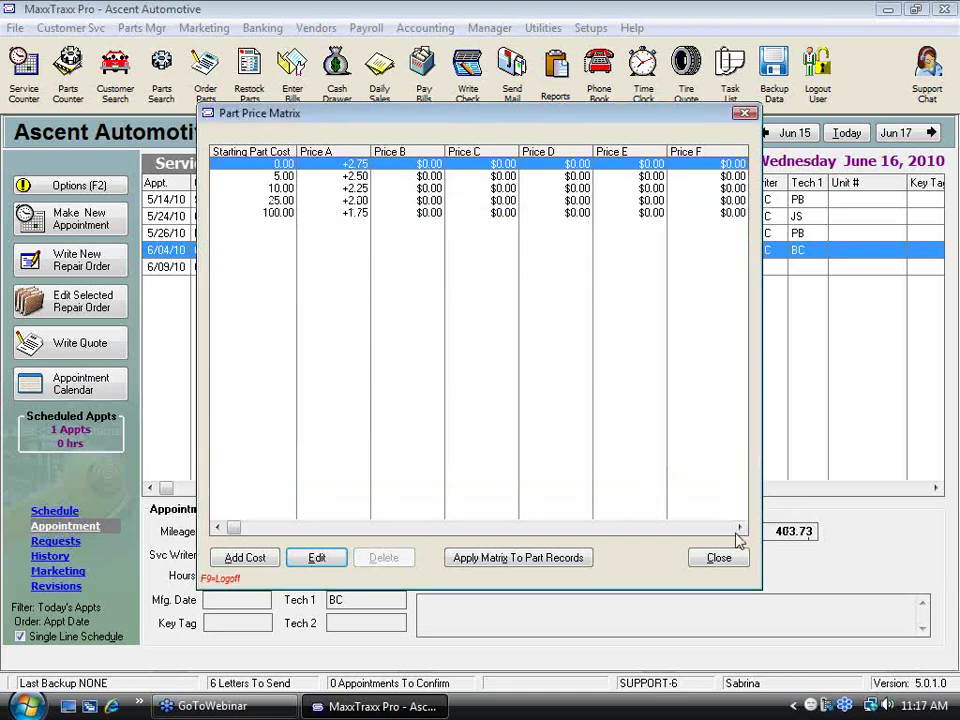
{"action": "left_click", "coordinate": [720, 559]}
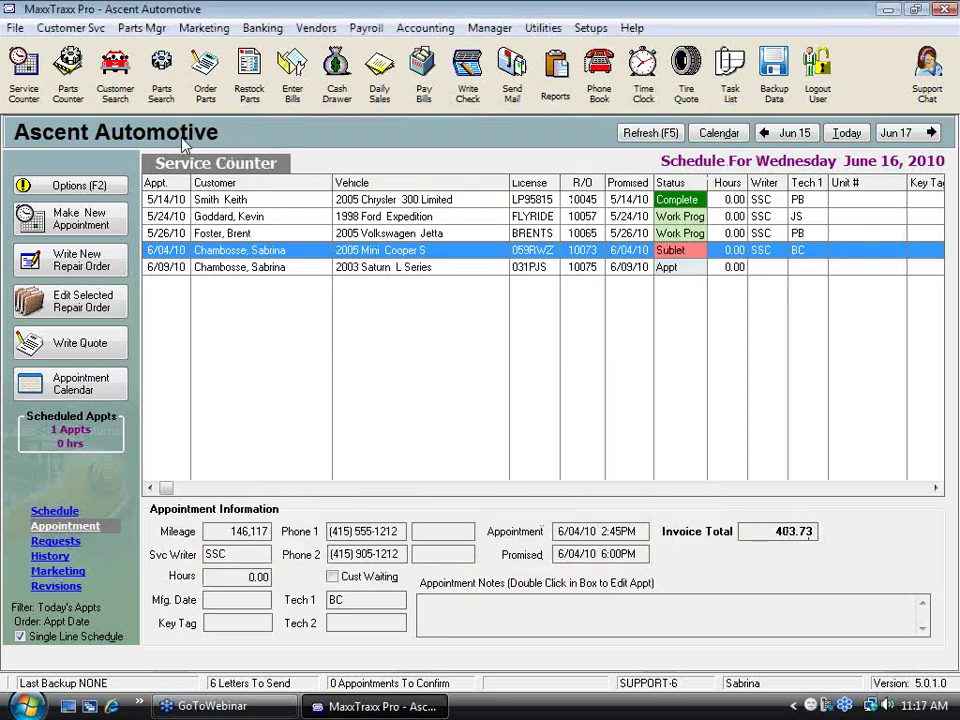
Step: Start a new part with number 101 and description Test Part, accepting the default details and stocking information
{"action": "left_click", "coordinate": [162, 90]}
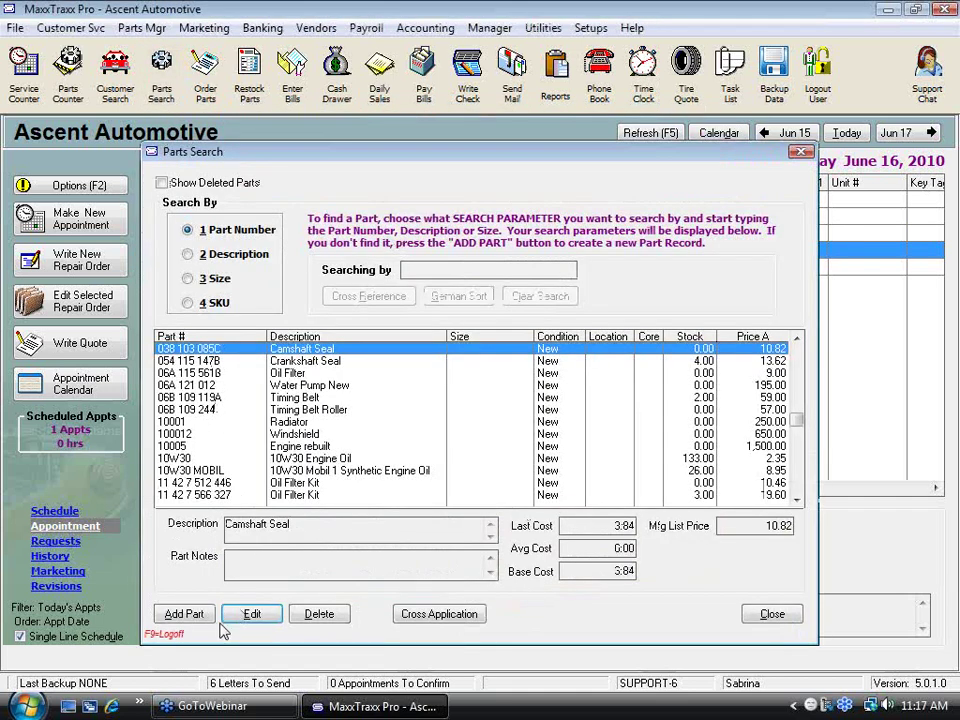
{"action": "left_click", "coordinate": [184, 613]}
{"action": "type", "text": "101"}
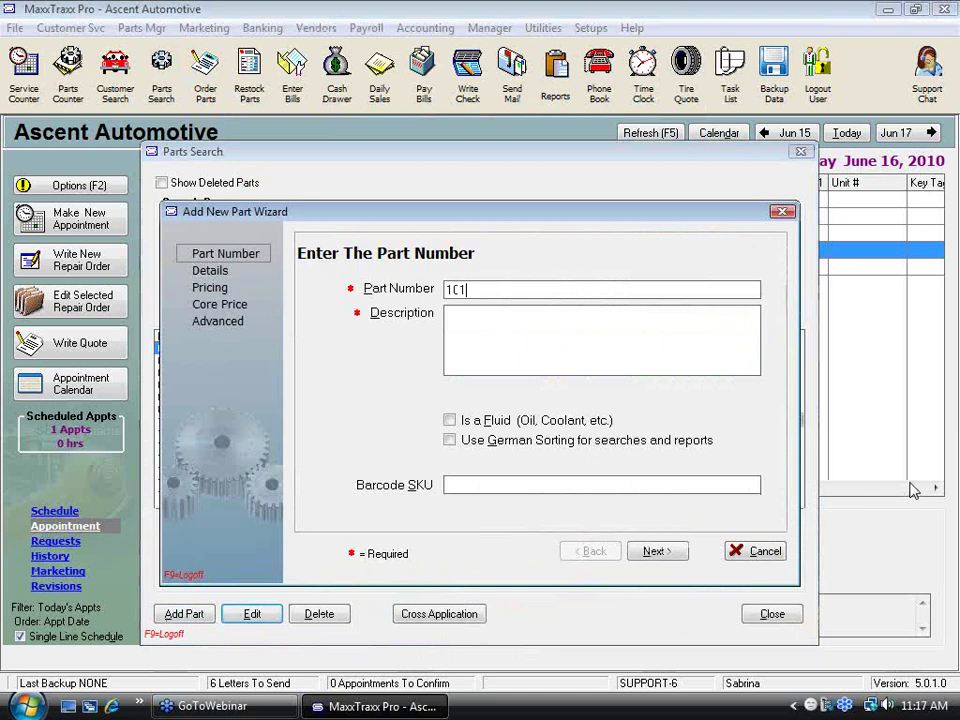
{"action": "type", "text": "Test Part"}
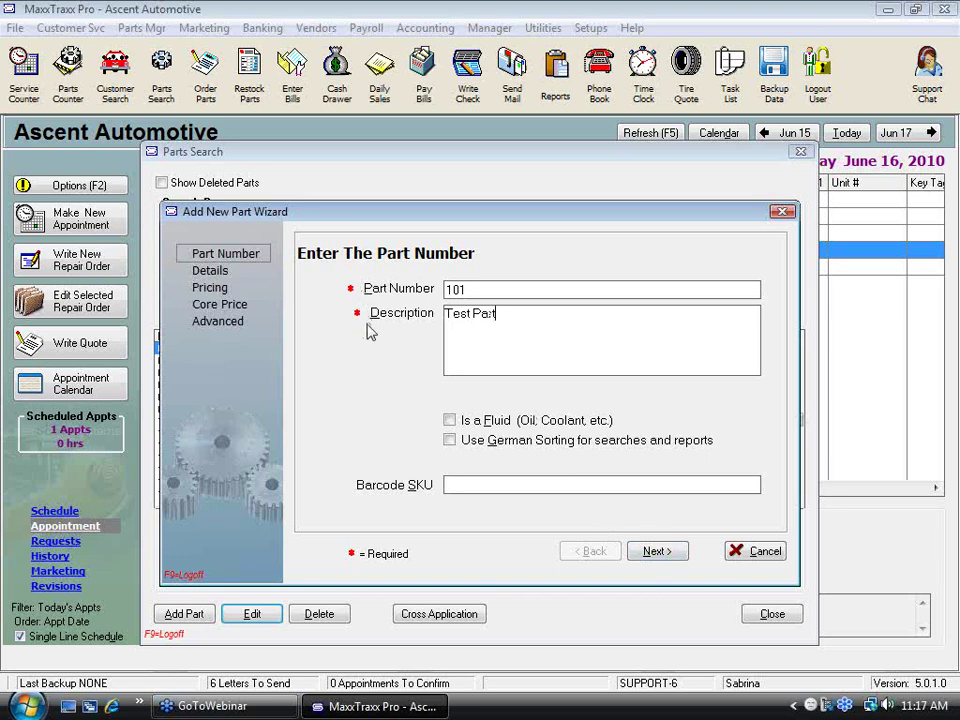
{"action": "left_click", "coordinate": [667, 554]}
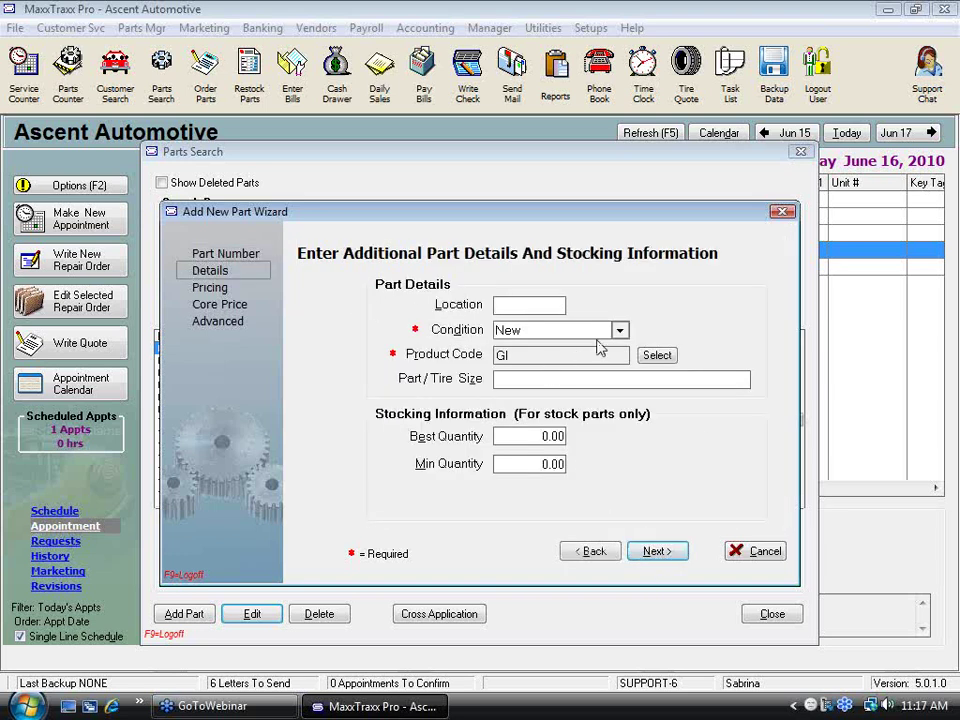
{"action": "left_click", "coordinate": [668, 553]}
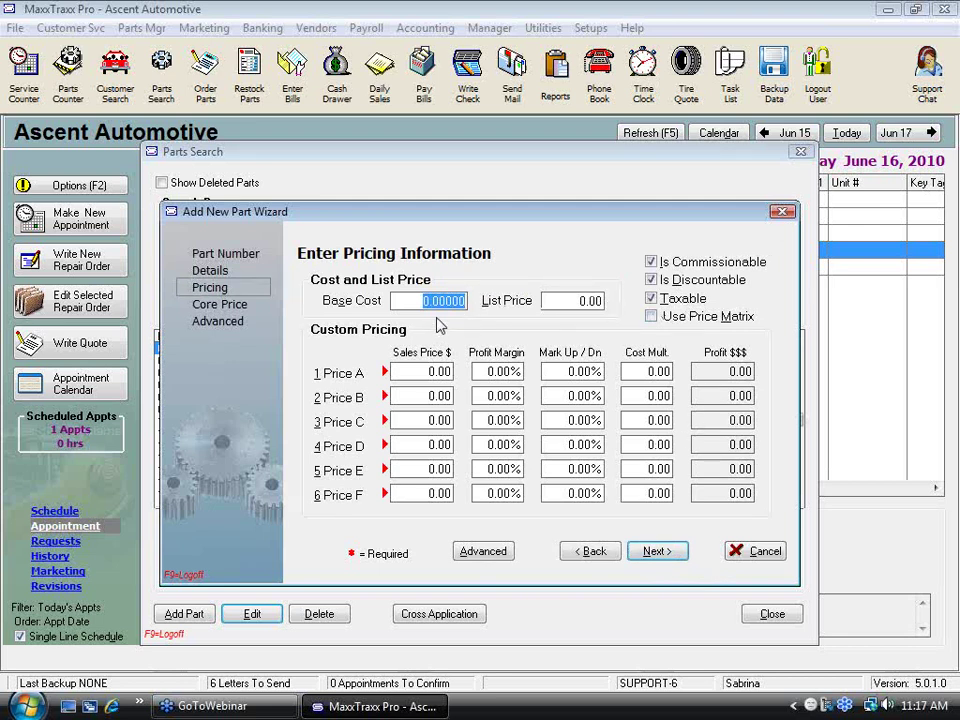
Step: Set the new part's base cost to 4.00, apply the price matrix and review the Price A sales price
{"action": "key", "text": "Tab"}
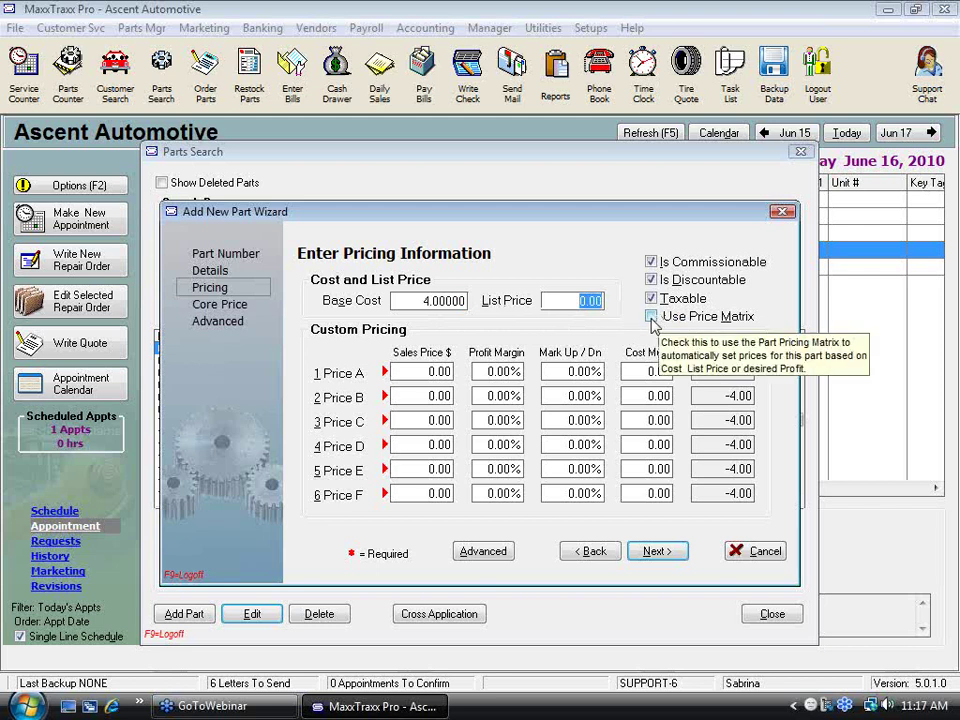
{"action": "left_click", "coordinate": [651, 317]}
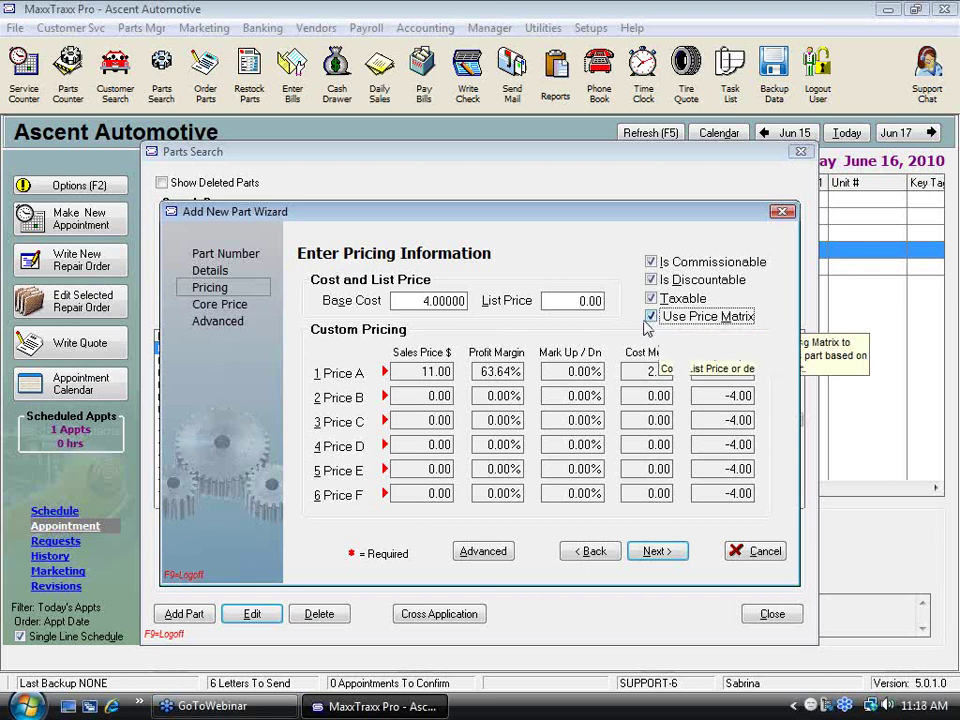
{"action": "left_click", "coordinate": [420, 371]}
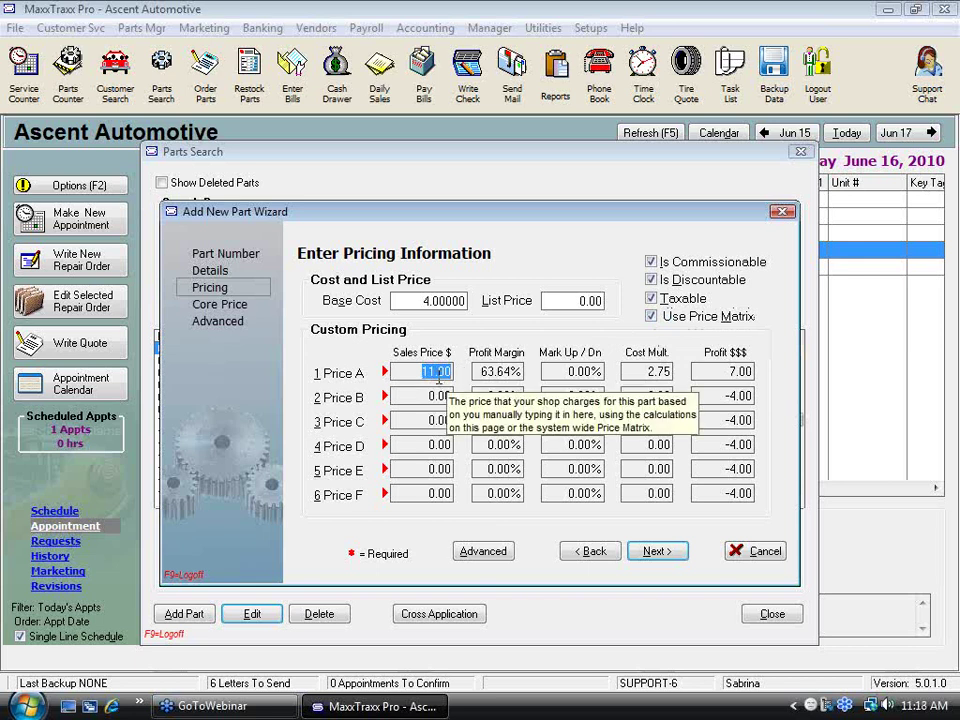
Step: Turn off the price matrix for the part and set the Price A cost multiplier to 2.0
{"action": "left_click", "coordinate": [652, 317]}
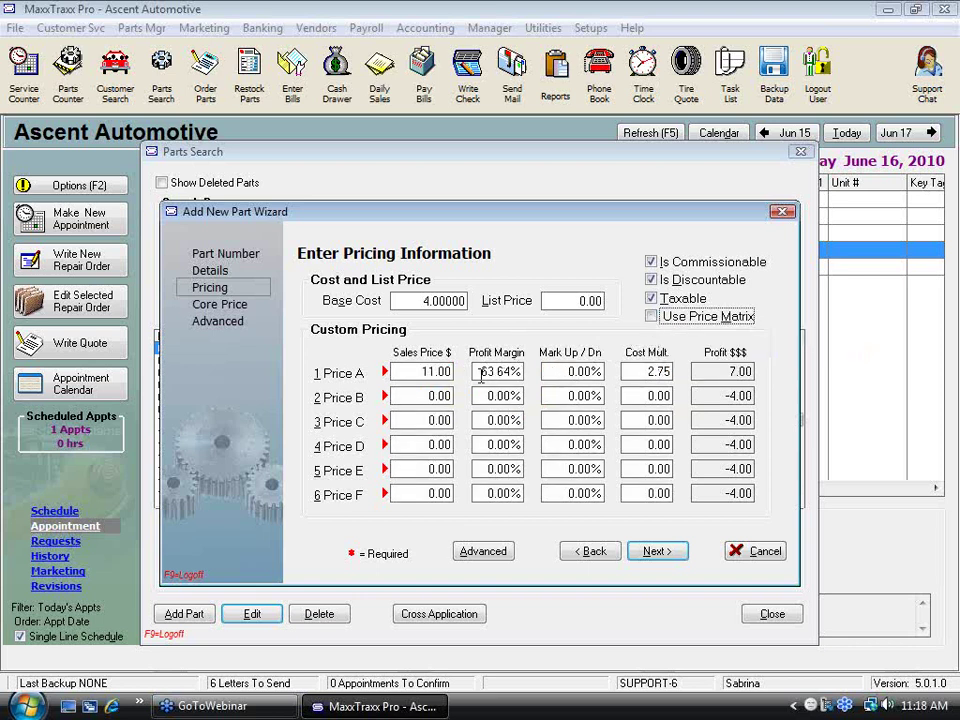
{"action": "left_click", "coordinate": [646, 372]}
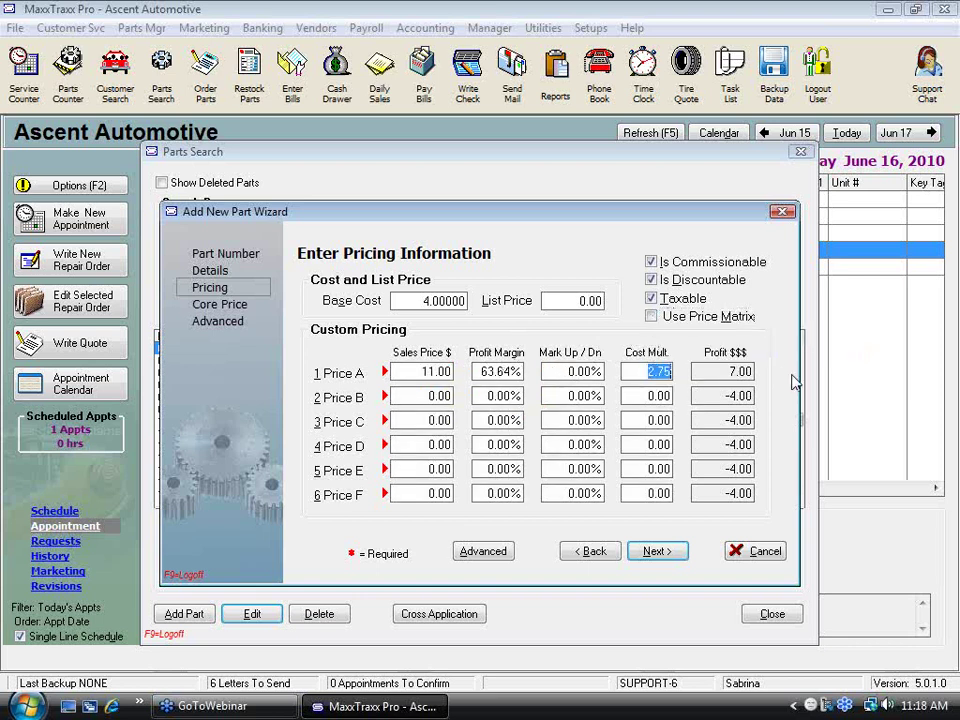
{"action": "type", "text": "2.0"}
{"action": "key", "text": "Tab"}
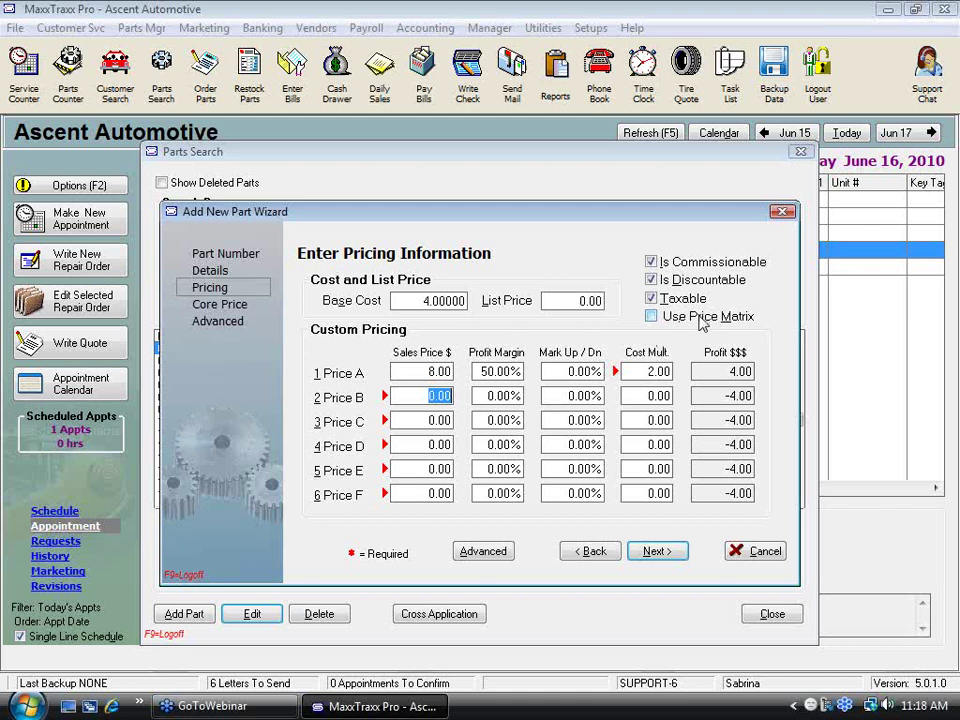
Step: Check the Price A sales price, finish adding the part and close the parts search
{"action": "left_click", "coordinate": [422, 369]}
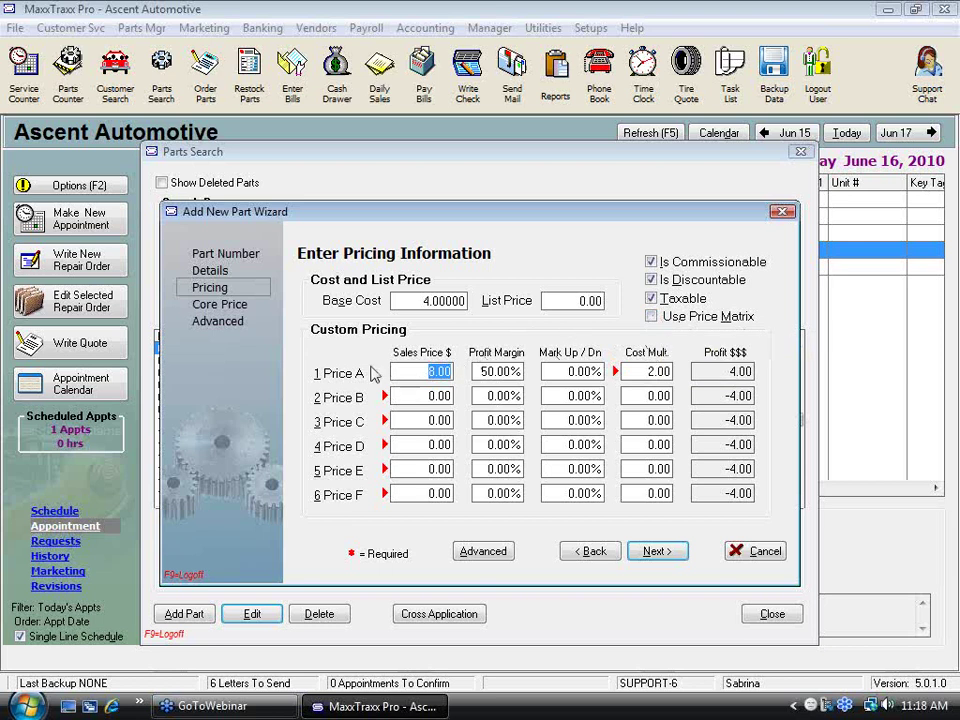
{"action": "left_click", "coordinate": [437, 373]}
{"action": "mouse_move", "coordinate": [489, 396]}
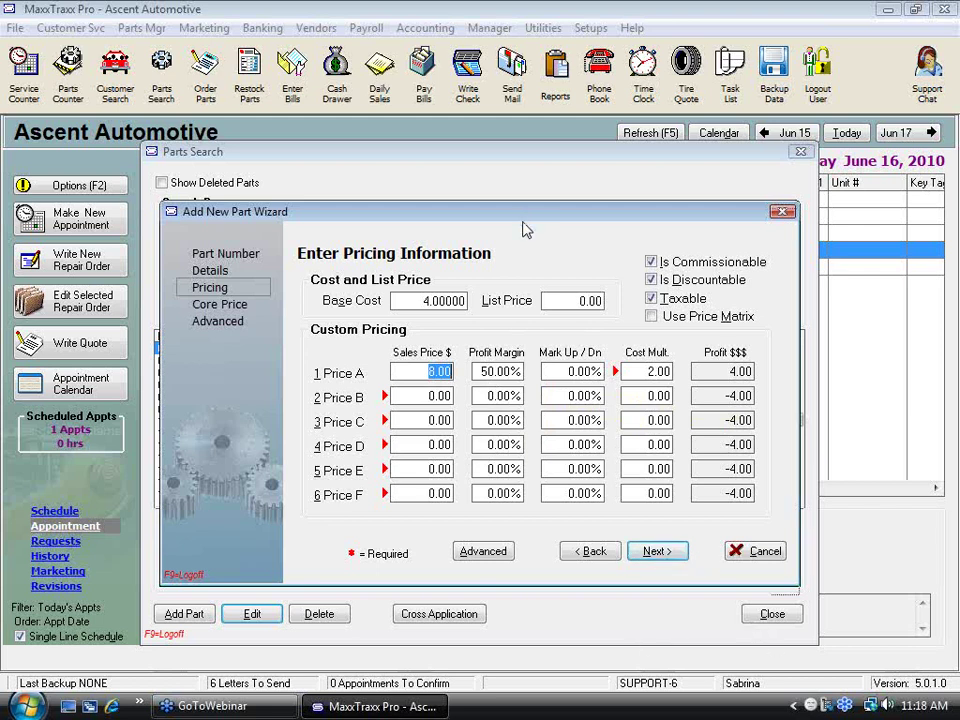
{"action": "left_click_drag", "start_coordinate": [527, 219], "coordinate": [535, 305]}
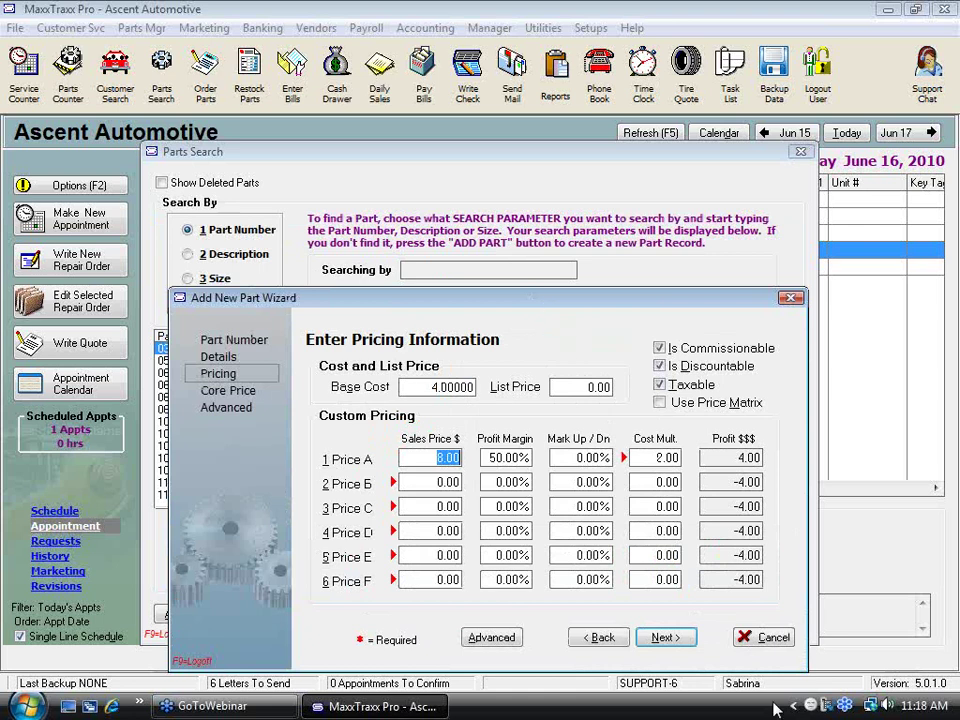
{"action": "left_click", "coordinate": [663, 637]}
{"action": "left_click", "coordinate": [666, 637]}
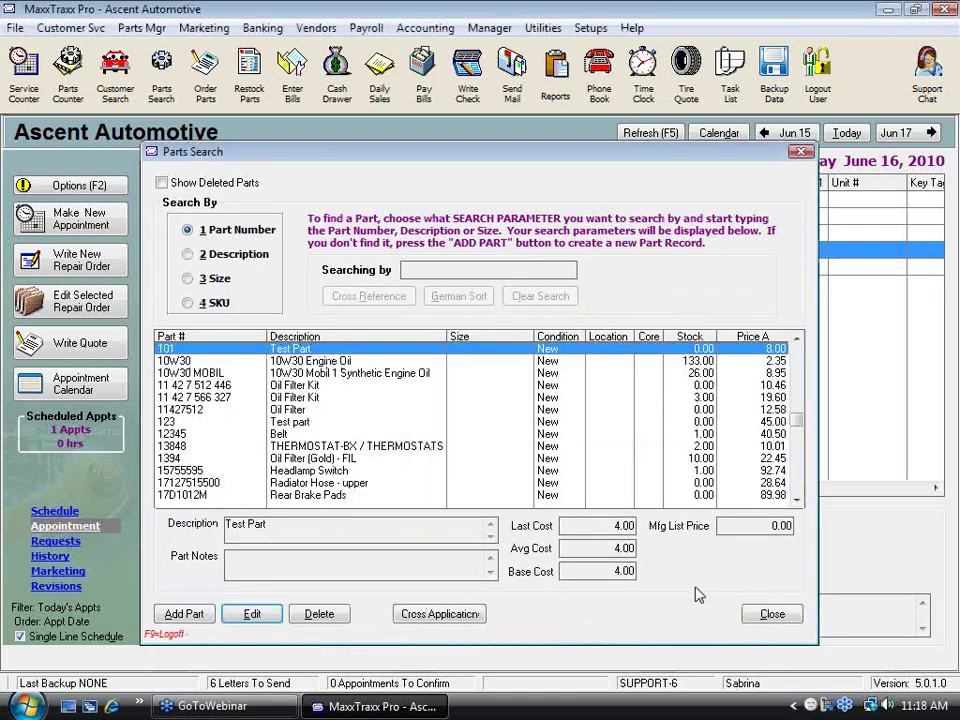
{"action": "left_click", "coordinate": [773, 614]}
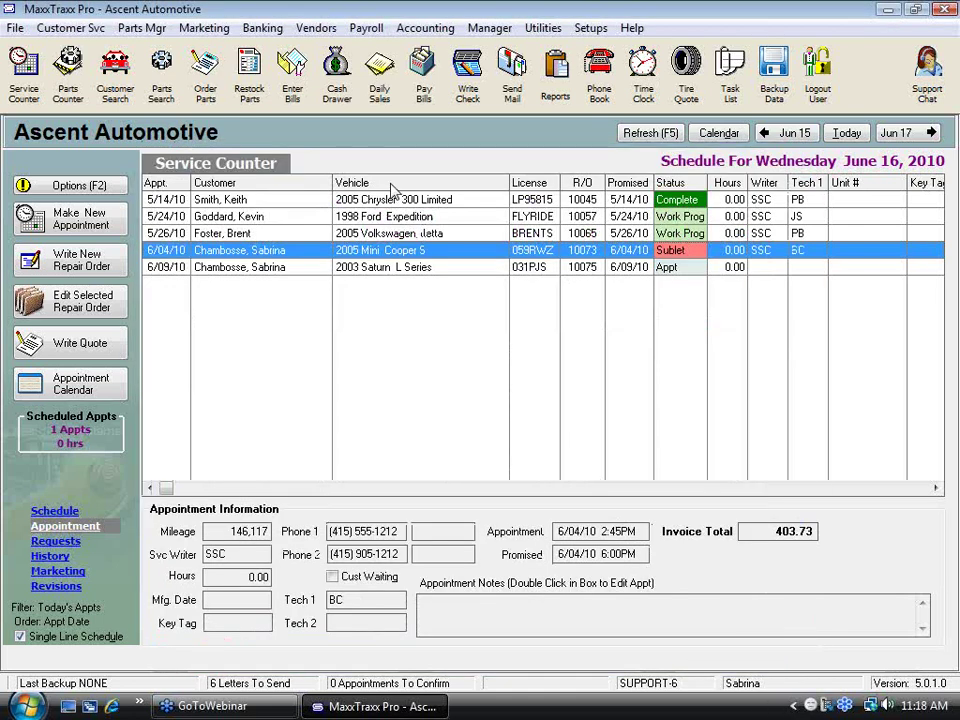
Step: Open the repair order for the 2003 Saturn L Series, dismiss the items-on-order warning, and delete its Oil Filter line
{"action": "double_click", "coordinate": [407, 269]}
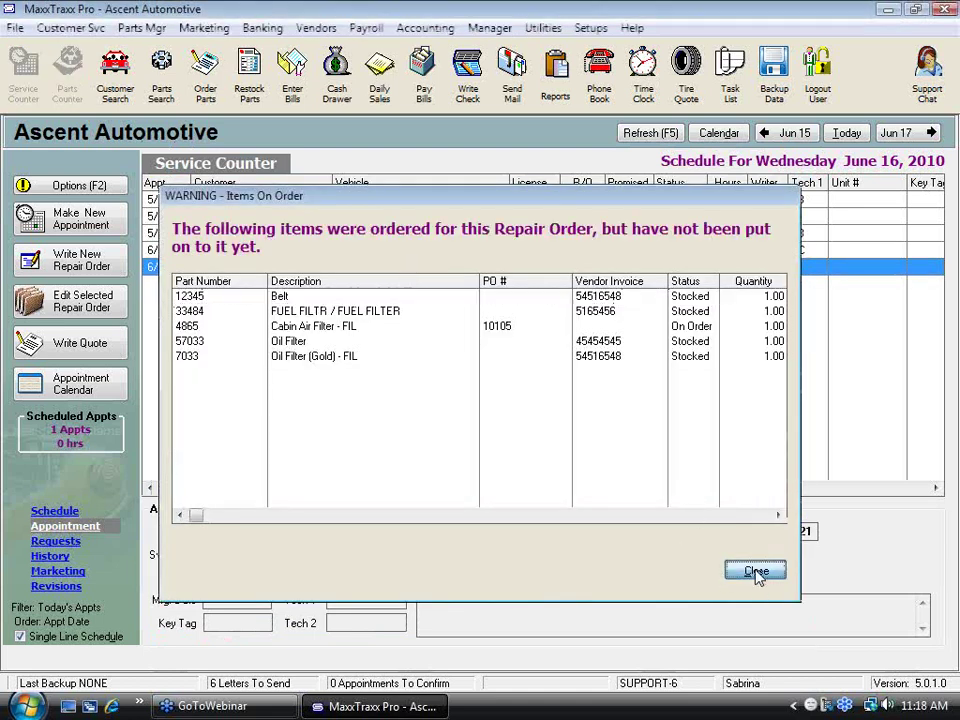
{"action": "left_click", "coordinate": [755, 572]}
{"action": "left_click", "coordinate": [576, 461]}
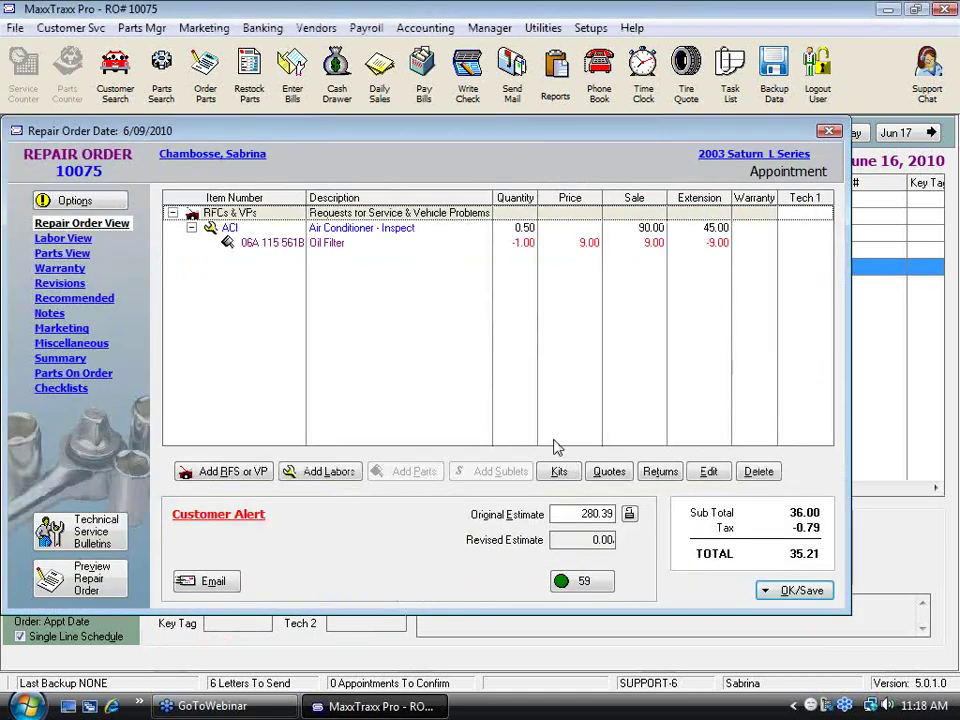
{"action": "left_click", "coordinate": [325, 247]}
{"action": "left_click", "coordinate": [758, 471]}
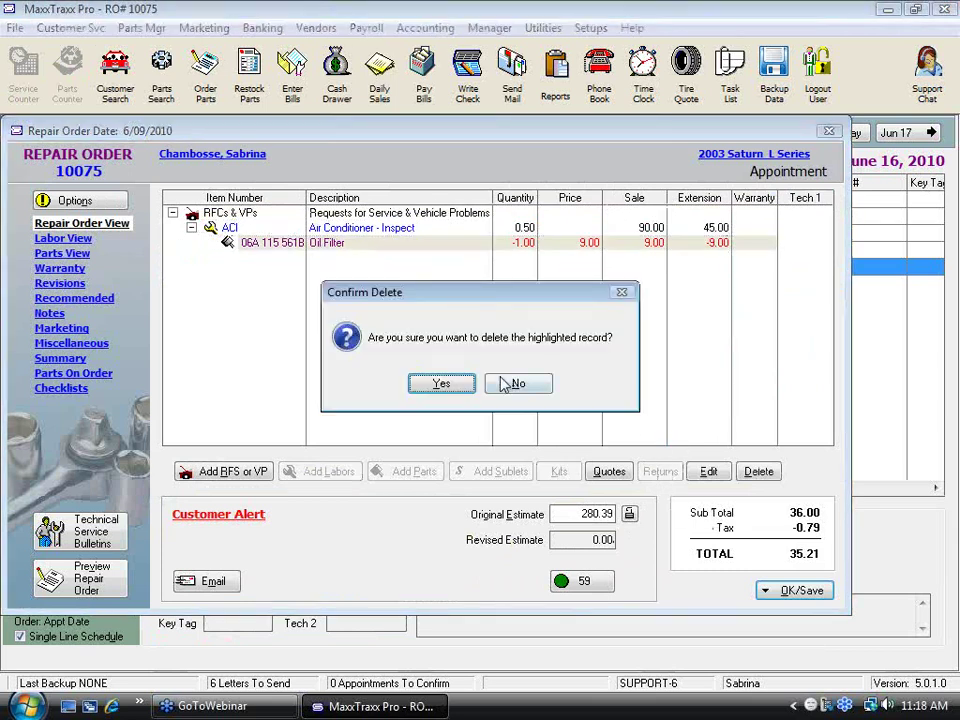
{"action": "left_click", "coordinate": [440, 384]}
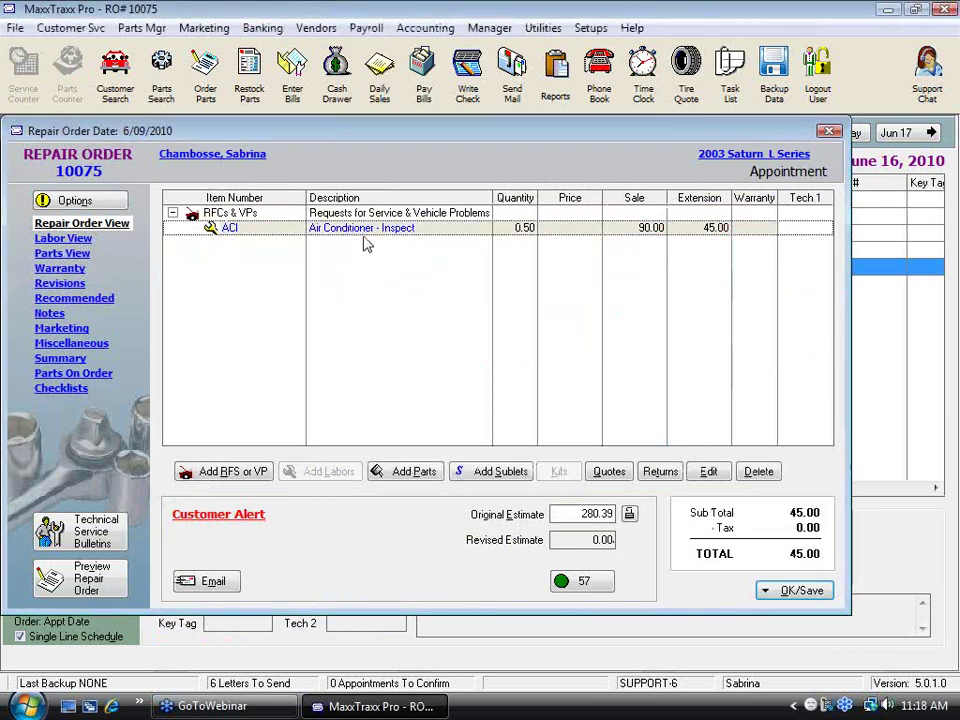
Step: Add part 101 Test Part from the part list to the Air Conditioner - Inspect labor with a regular price of 11.00
{"action": "left_click", "coordinate": [428, 472]}
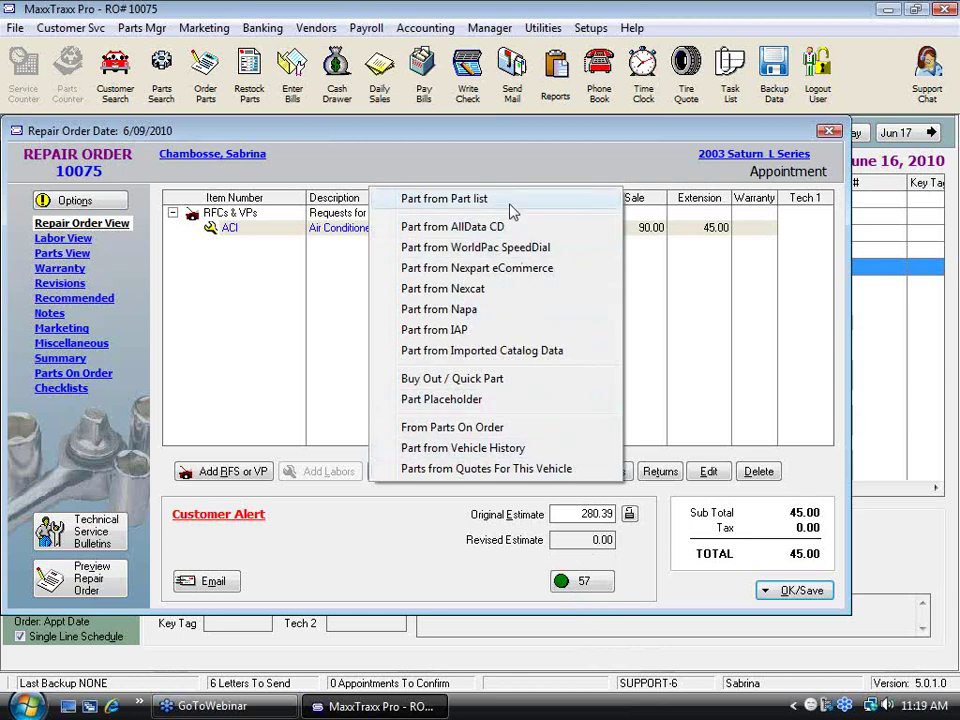
{"action": "left_click", "coordinate": [470, 199]}
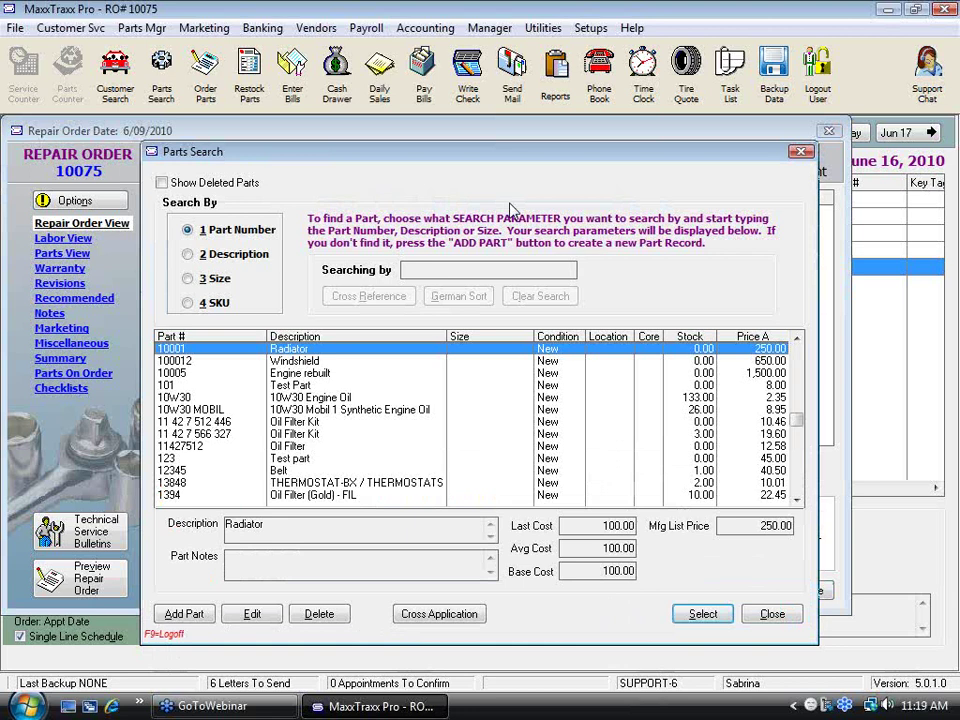
{"action": "type", "text": "101"}
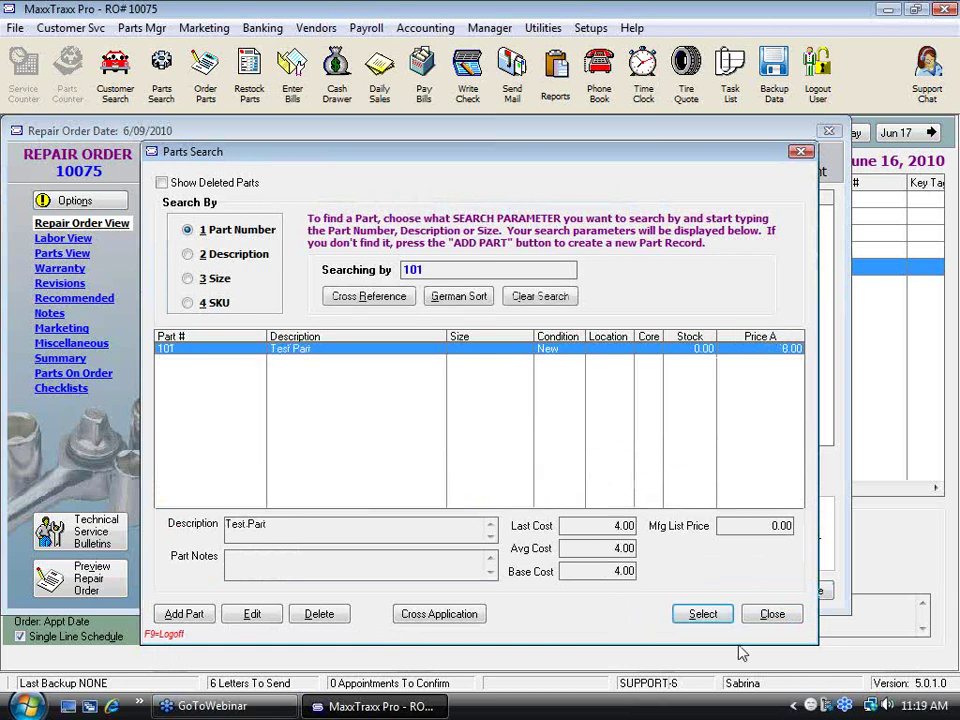
{"action": "left_click", "coordinate": [703, 613]}
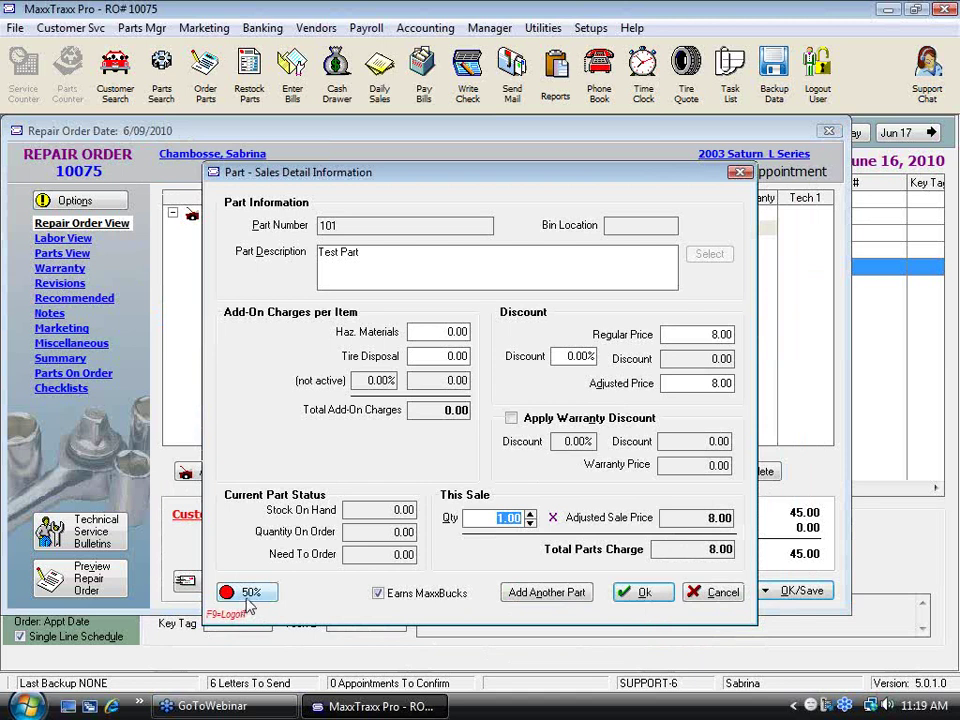
{"action": "left_click", "coordinate": [709, 336]}
{"action": "type", "text": "15"}
{"action": "left_click", "coordinate": [640, 592]}
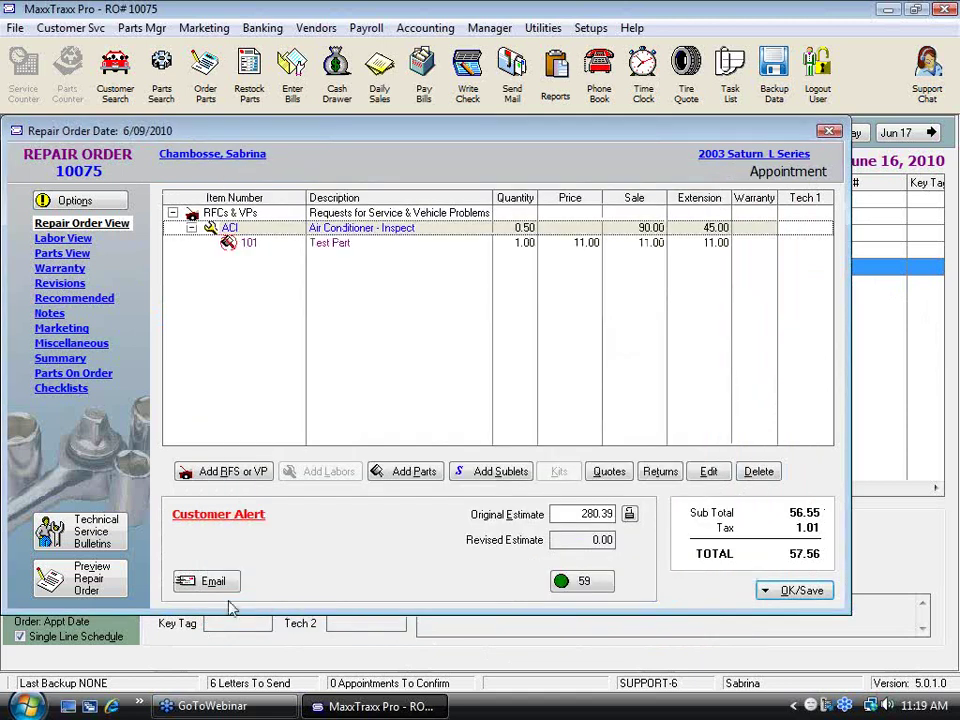
Step: Set the regular price of the Test Part line to 8.00 and accept the change
{"action": "double_click", "coordinate": [332, 243]}
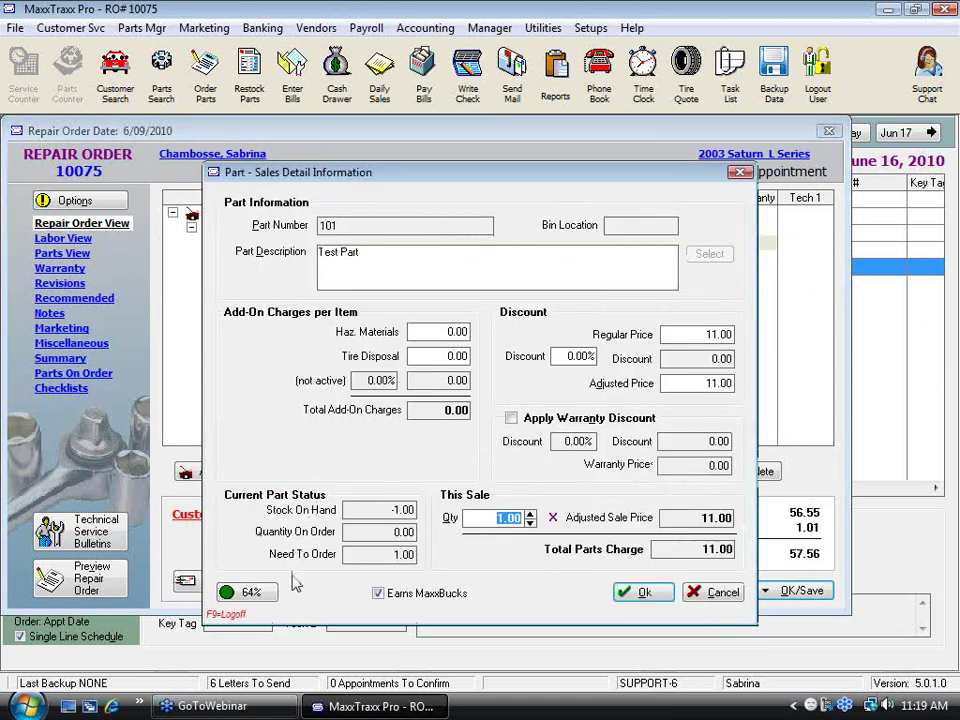
{"action": "left_click", "coordinate": [692, 338]}
{"action": "type", "text": "8"}
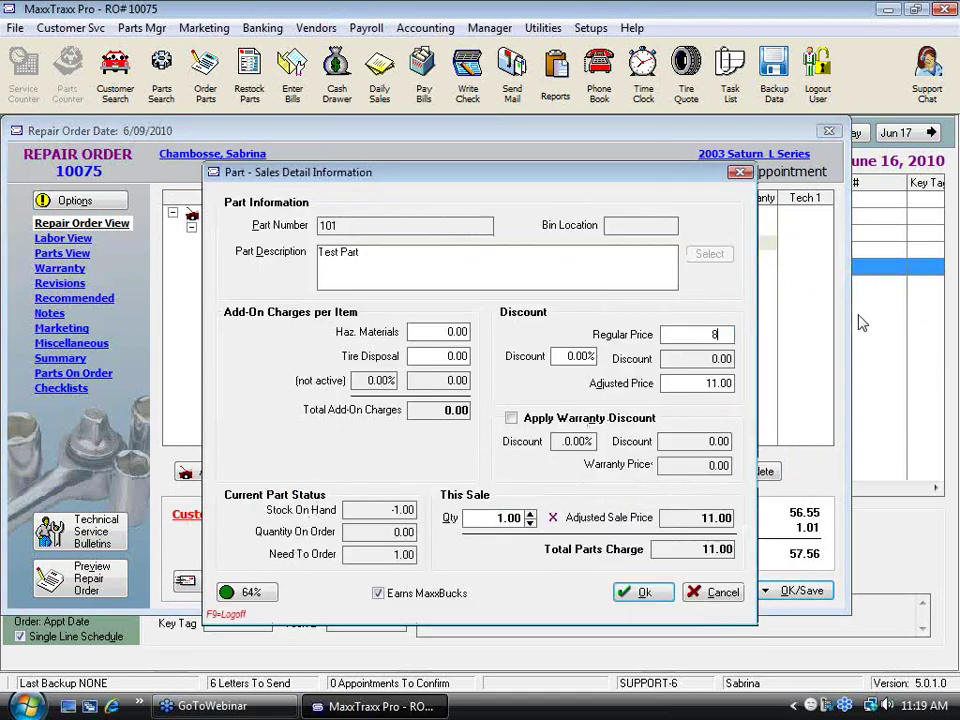
{"action": "key", "text": "Tab"}
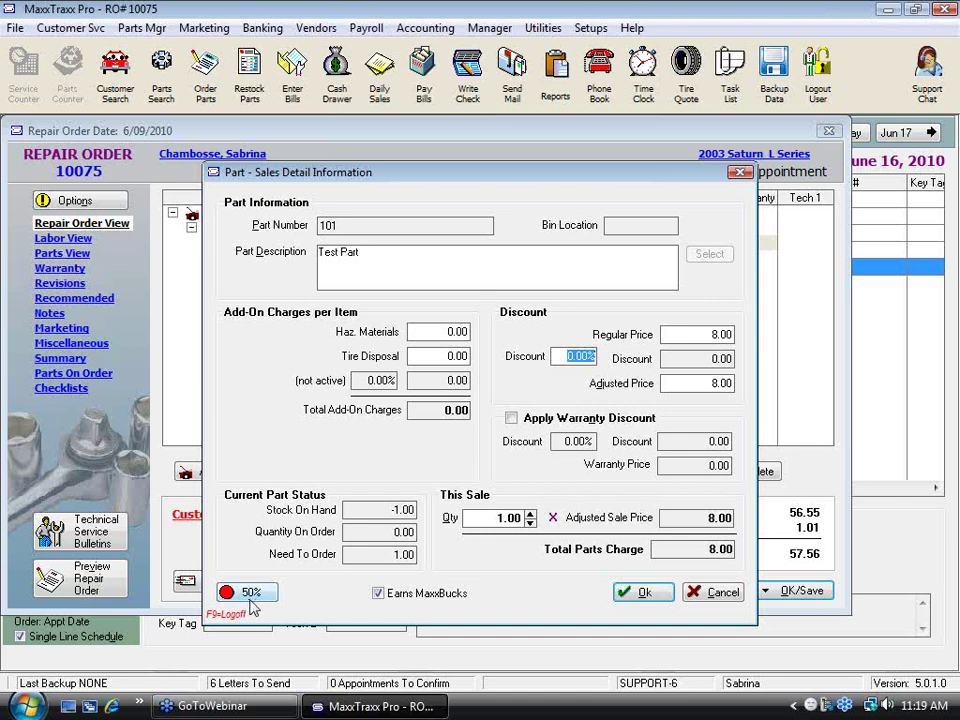
{"action": "left_click", "coordinate": [640, 593]}
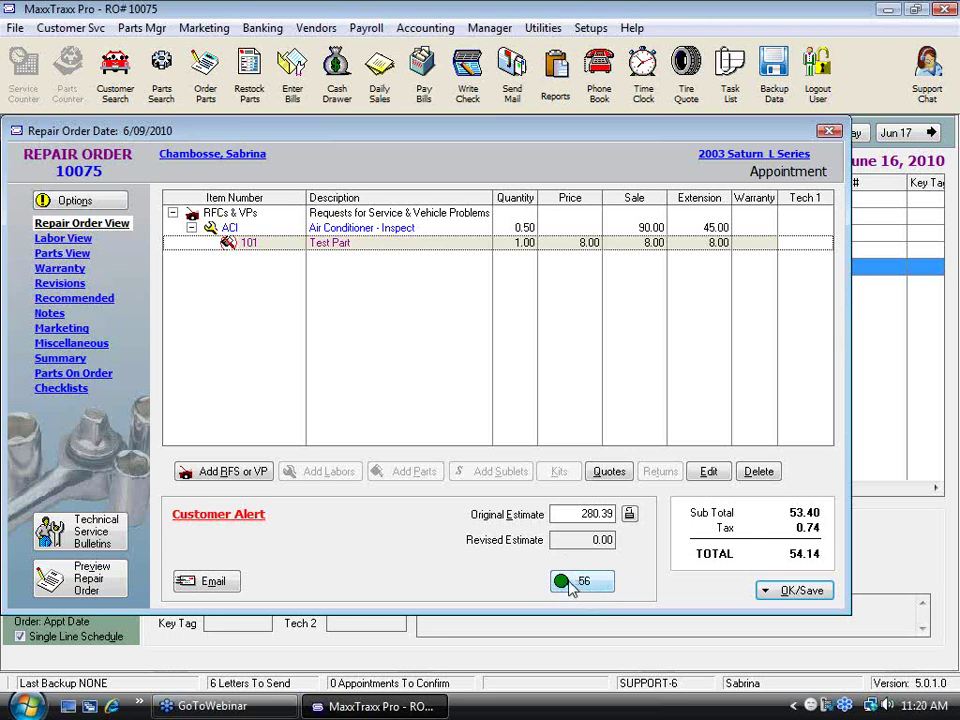
Step: Add part 10001 Radiator from the part list to the Air Conditioner - Inspect labor, keeping its default price and quantity
{"action": "left_click", "coordinate": [390, 230]}
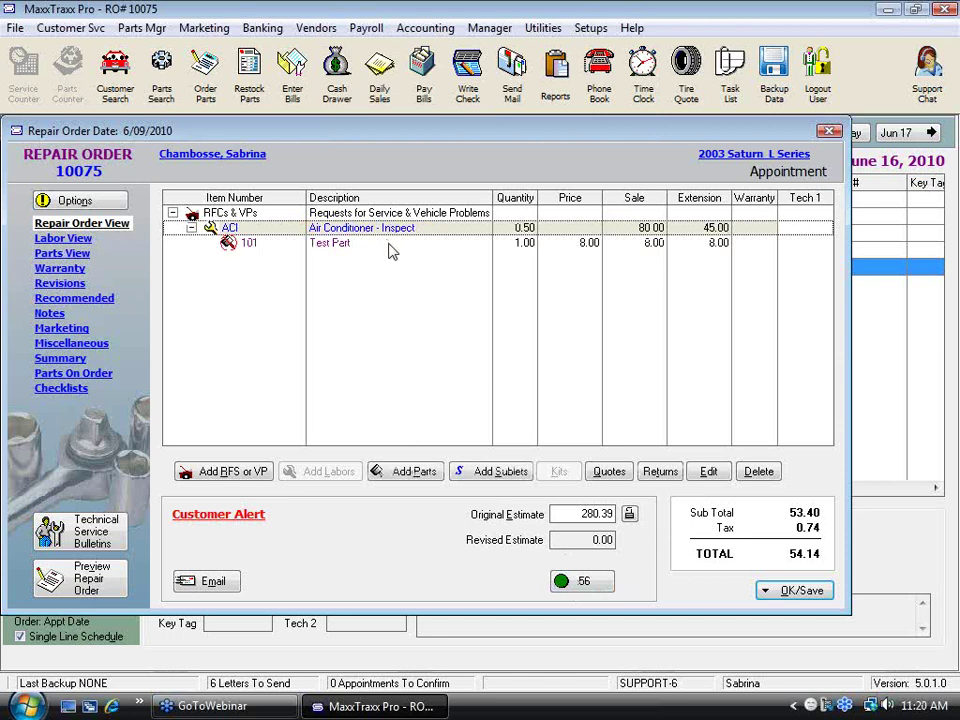
{"action": "left_click", "coordinate": [426, 473]}
{"action": "left_click", "coordinate": [495, 200]}
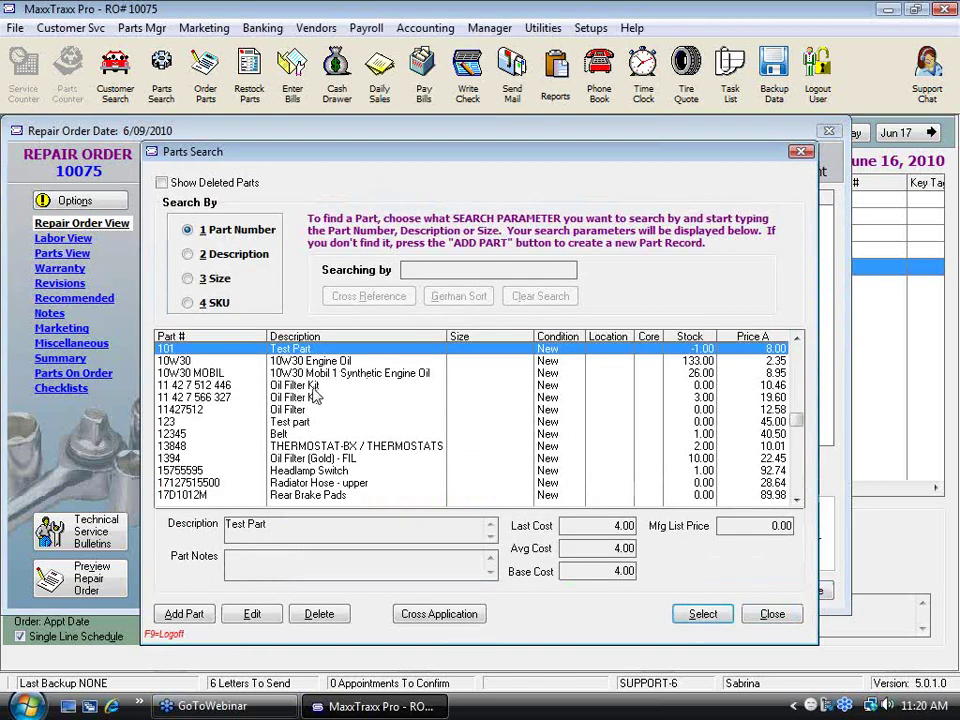
{"action": "type", "text": "10"}
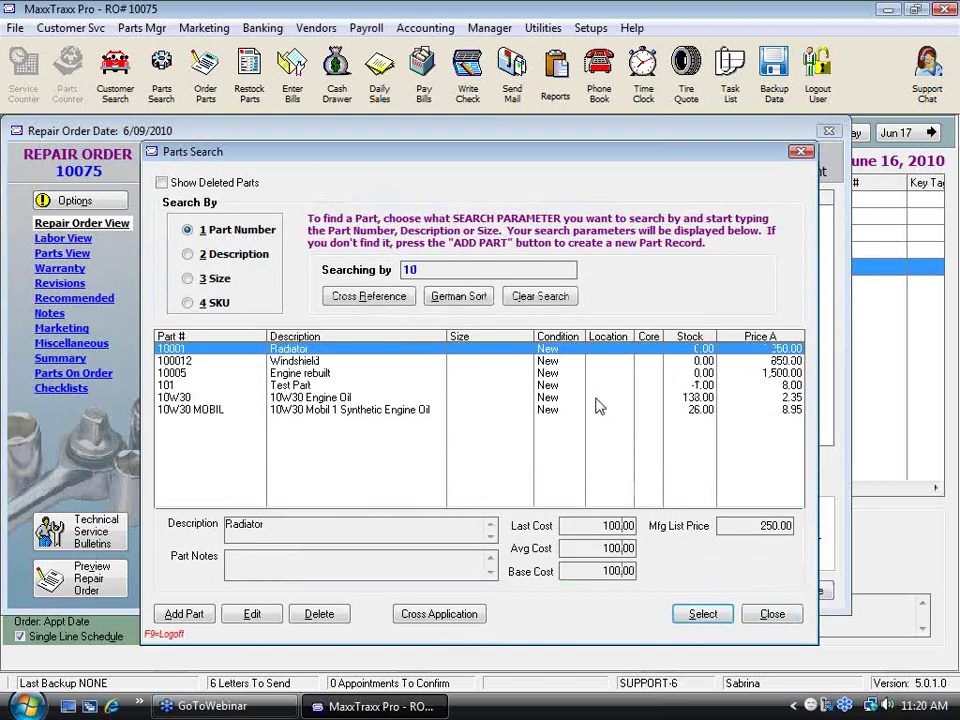
{"action": "double_click", "coordinate": [672, 355]}
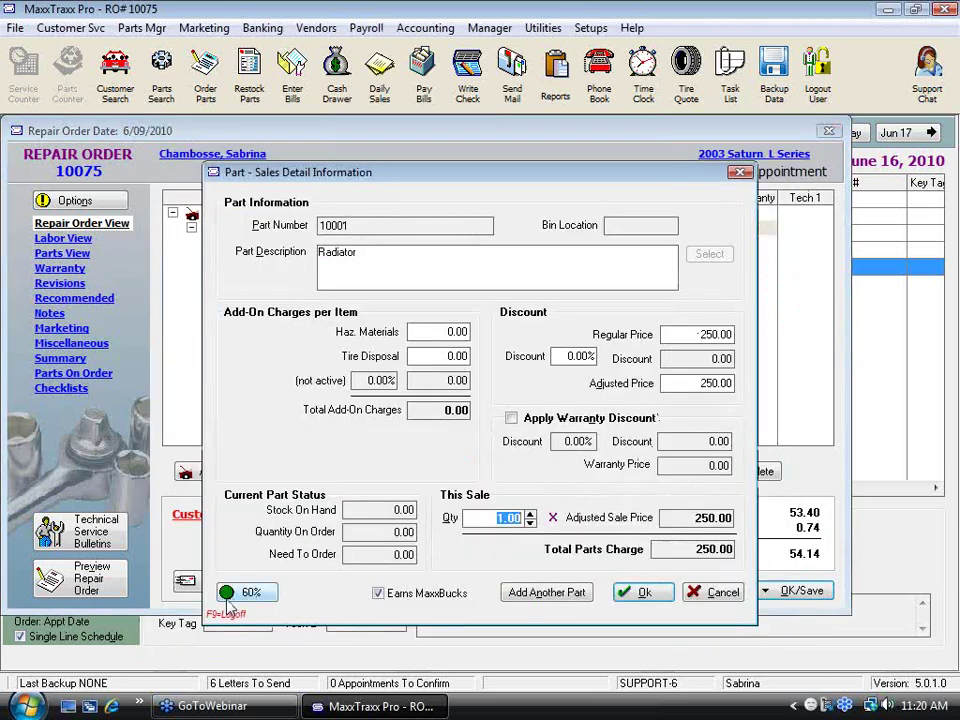
{"action": "left_click", "coordinate": [643, 591]}
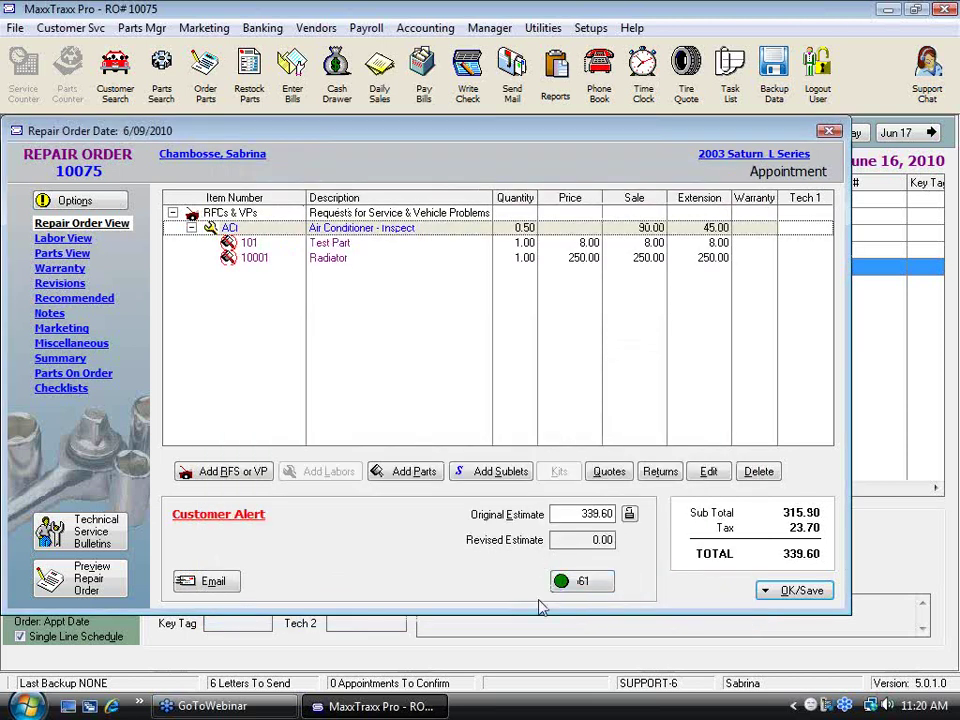
Step: Apply a 25% discount to the Radiator line on the repair order
{"action": "double_click", "coordinate": [330, 258]}
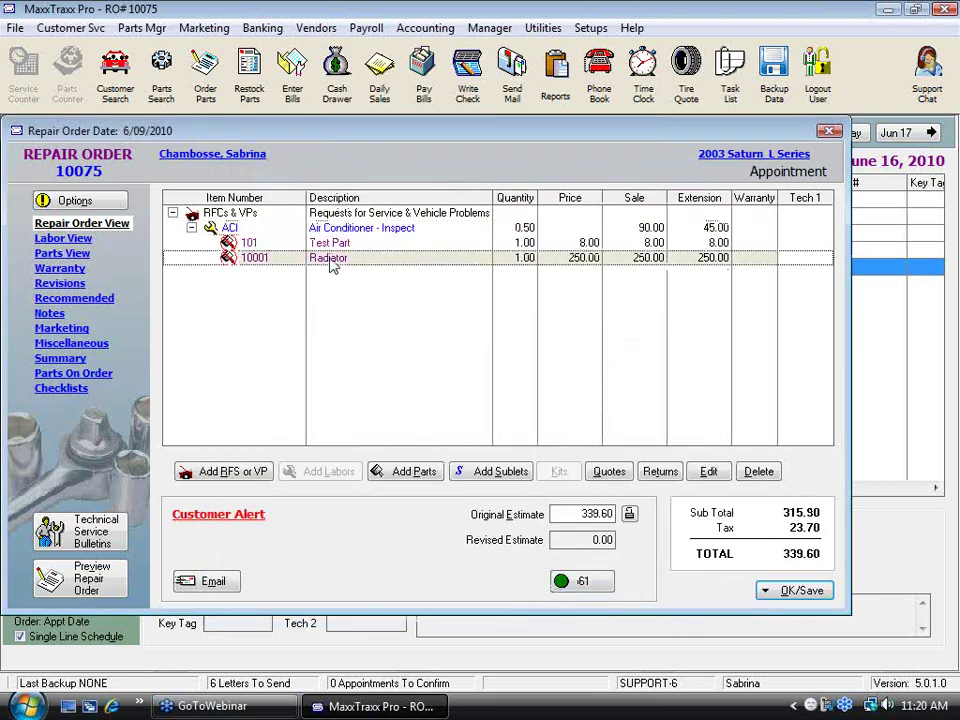
{"action": "left_click", "coordinate": [560, 356]}
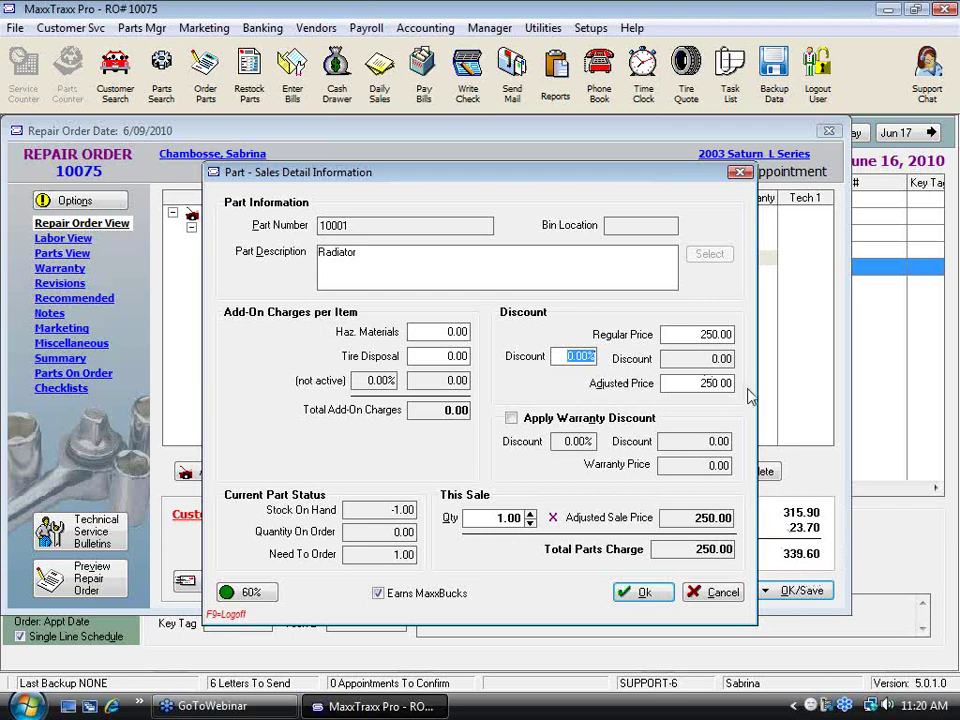
{"action": "type", "text": "25"}
{"action": "key", "text": "Tab"}
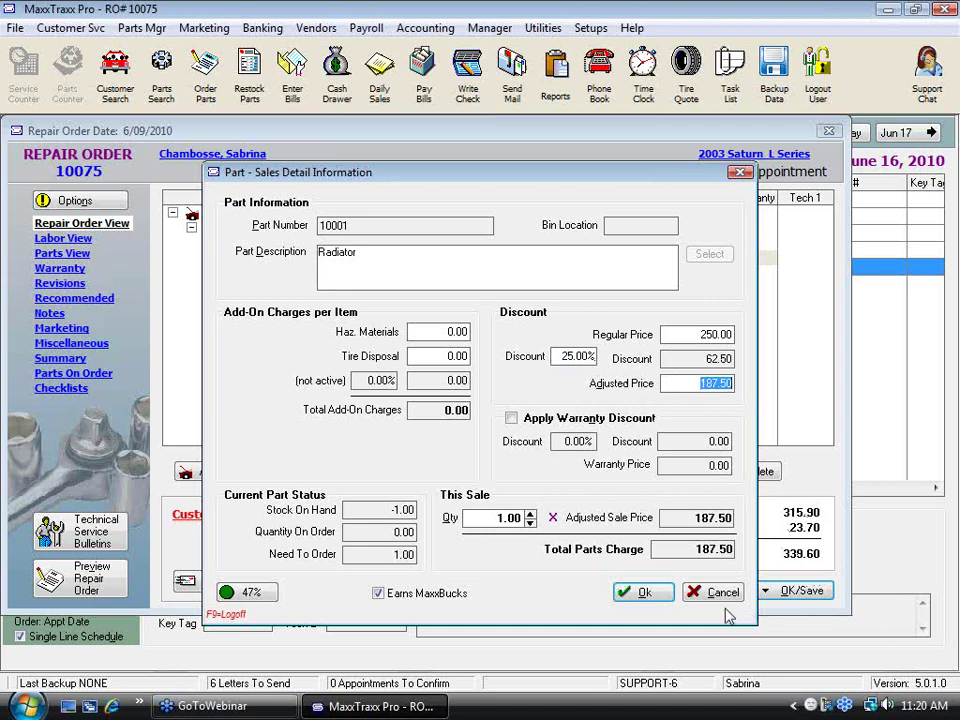
{"action": "left_click", "coordinate": [653, 596]}
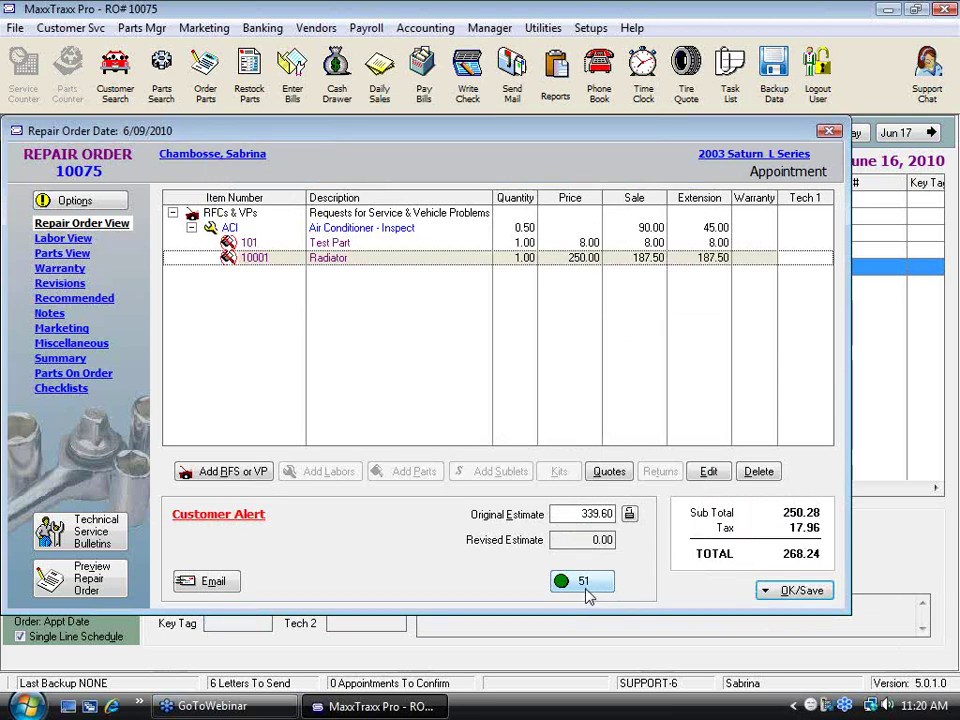
Step: Check the Test Part's profit percentage in its sales details, close them without changes and view the repair order's save options
{"action": "double_click", "coordinate": [343, 247]}
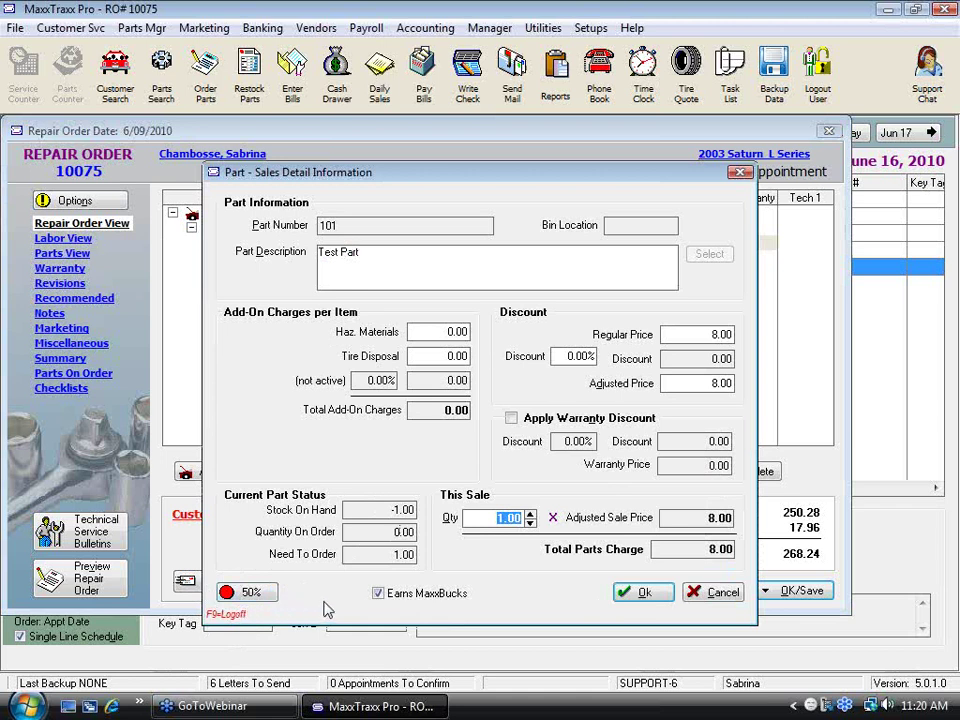
{"action": "left_click", "coordinate": [733, 598]}
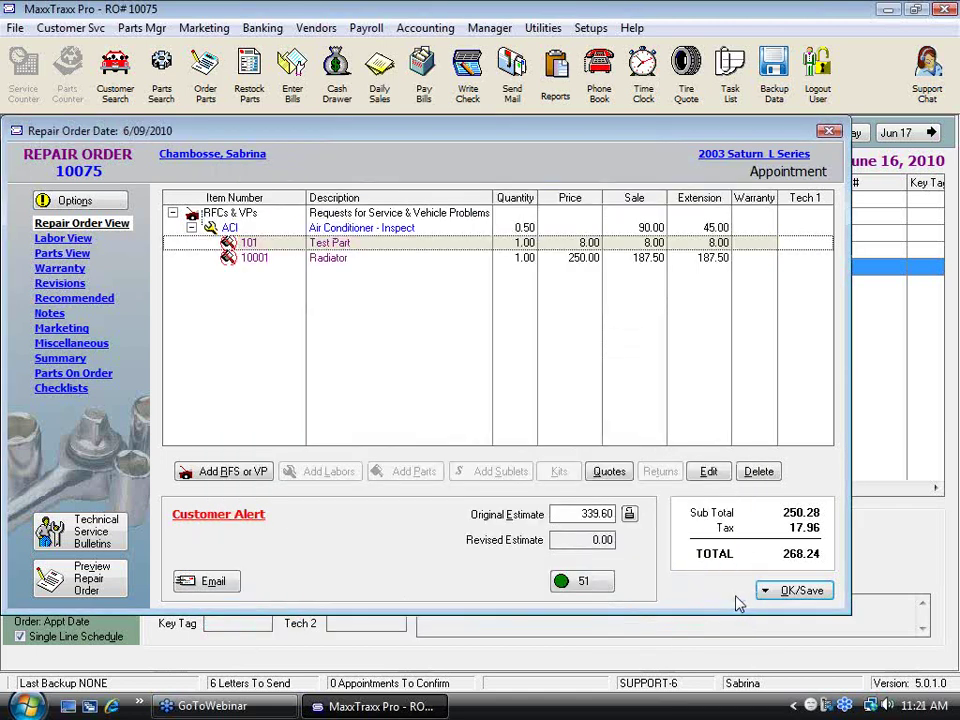
{"action": "left_click", "coordinate": [787, 595]}
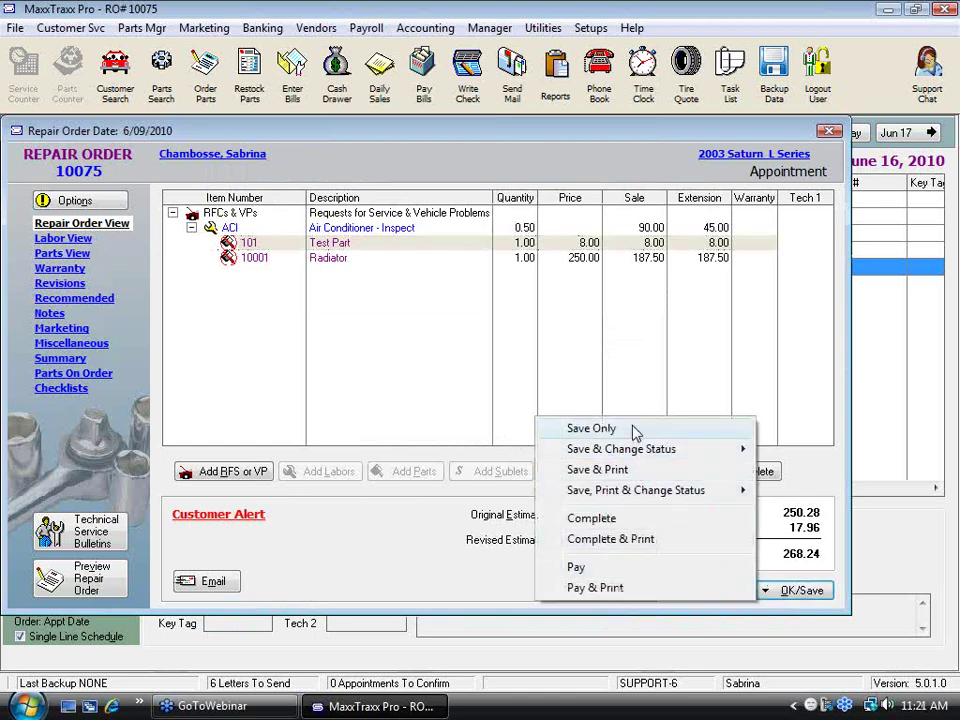
Step: Review the Test Part's profitability breakdown and set its regular price to 17.00
{"action": "double_click", "coordinate": [471, 246]}
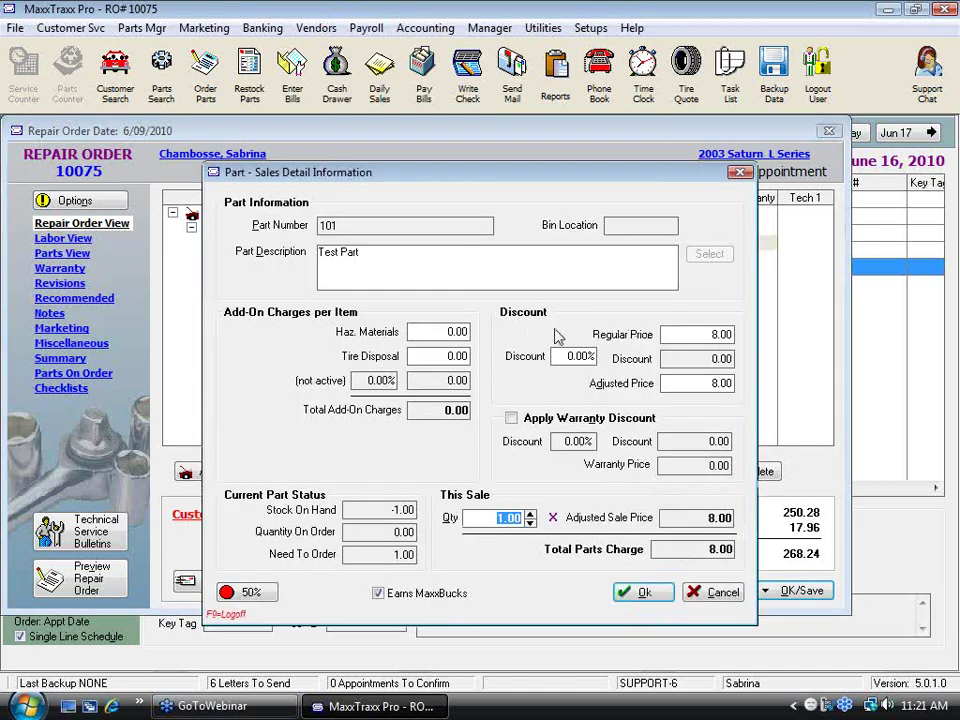
{"action": "left_click", "coordinate": [242, 592]}
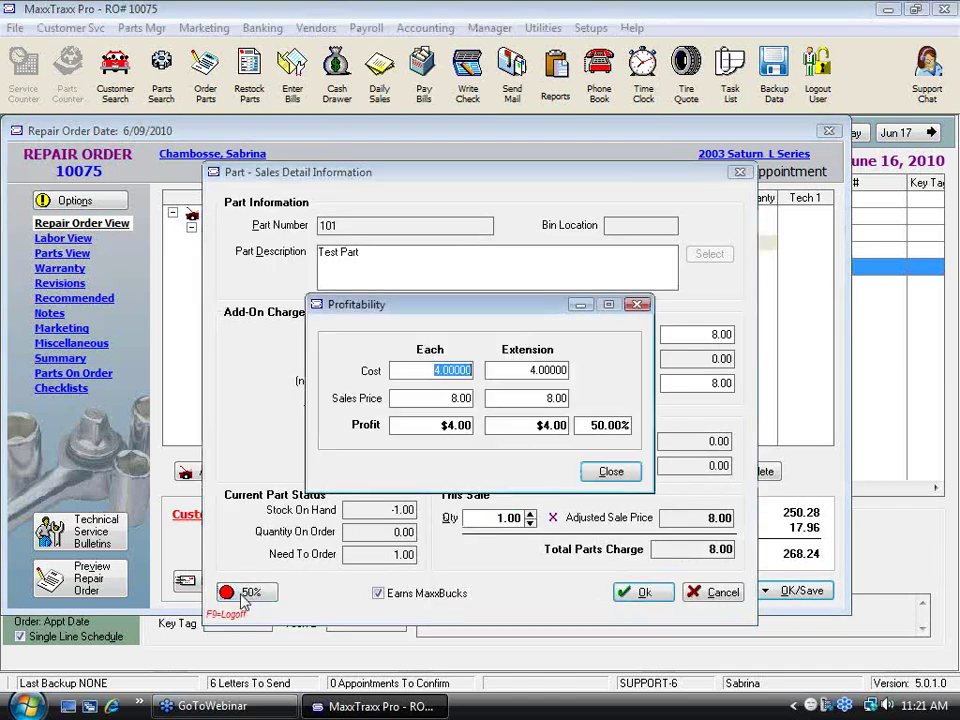
{"action": "left_click", "coordinate": [611, 469]}
{"action": "left_click", "coordinate": [705, 342]}
{"action": "type", "text": "1"}
{"action": "key", "text": "Tab"}
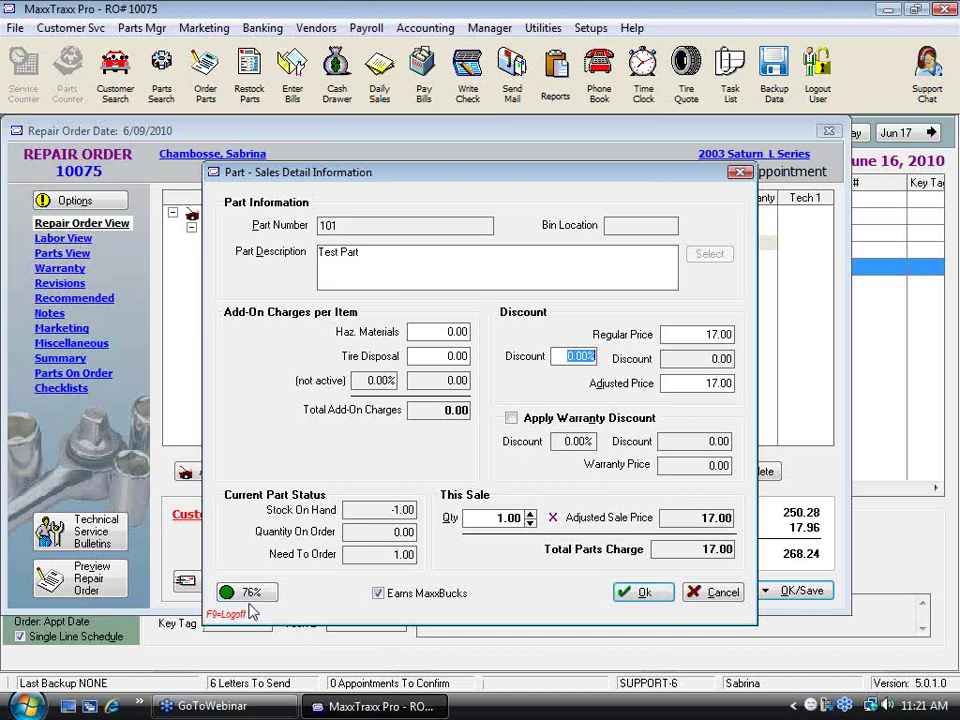
{"action": "left_click_drag", "start_coordinate": [449, 177], "coordinate": [420, 124]}
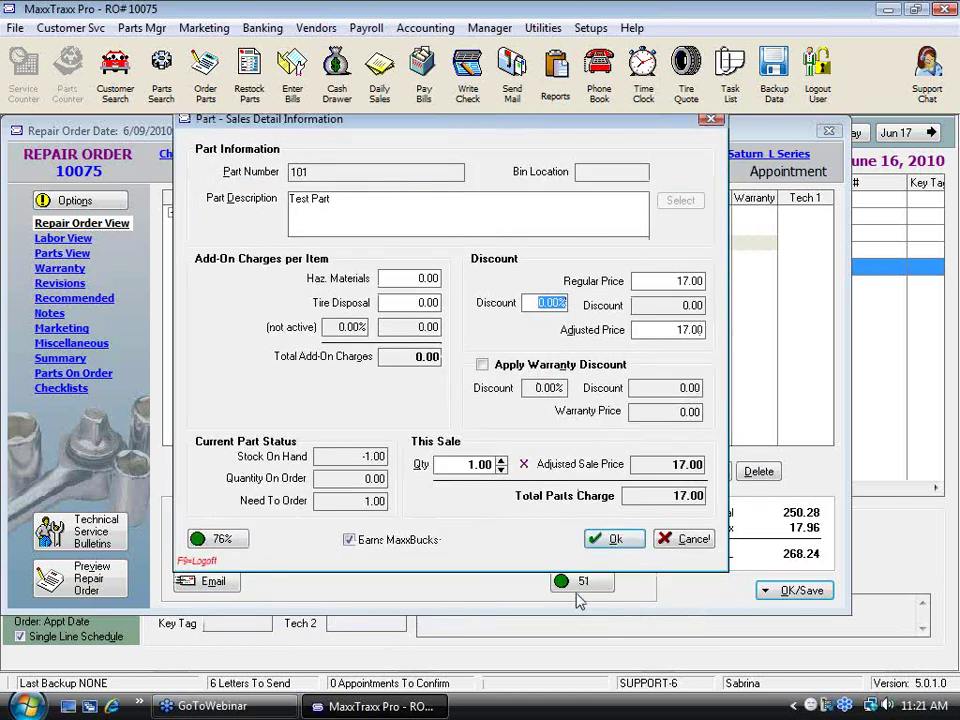
{"action": "left_click", "coordinate": [621, 540]}
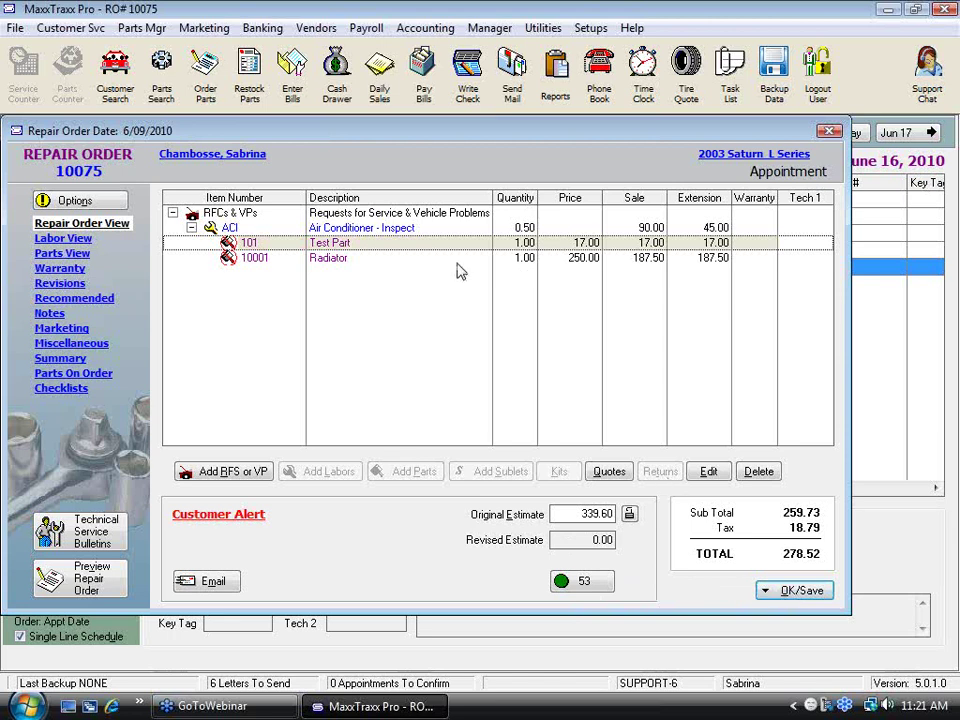
Step: Review the labor profitability of the Air Conditioner - Inspect service, including its average labor cost per hour, and close its details
{"action": "left_click", "coordinate": [396, 229]}
{"action": "double_click", "coordinate": [396, 229]}
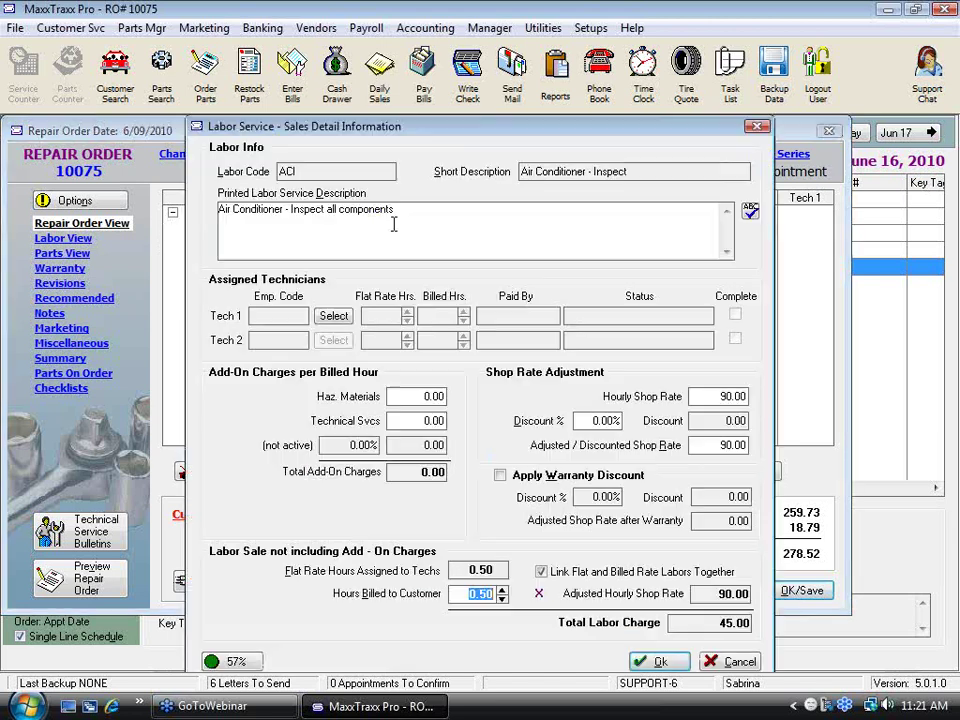
{"action": "left_click", "coordinate": [234, 662]}
{"action": "double_click", "coordinate": [393, 391]}
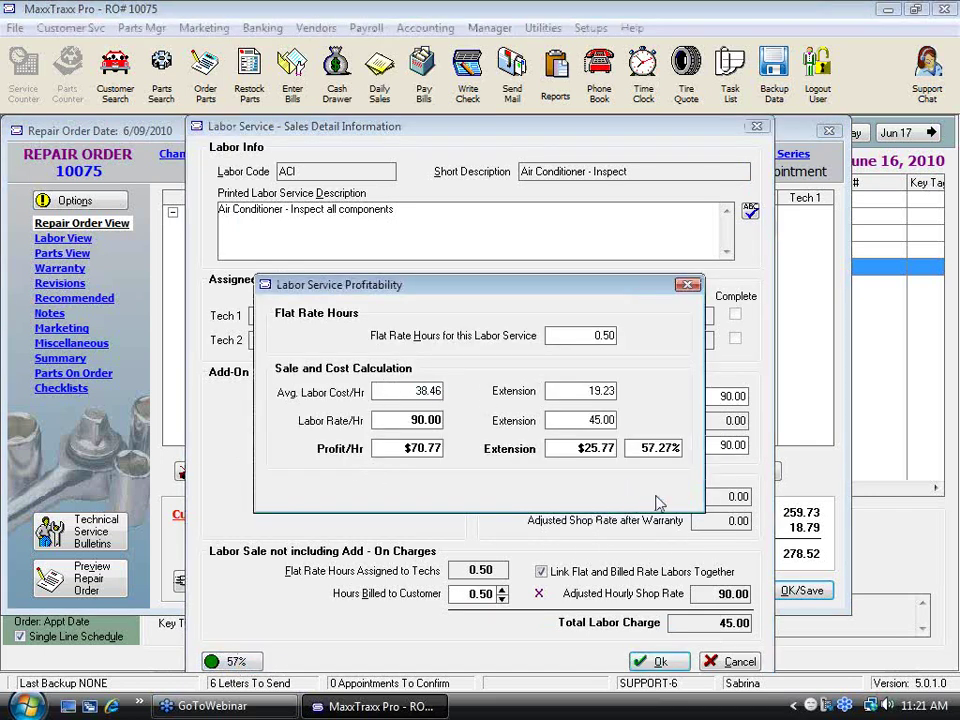
{"action": "key", "text": "Escape"}
{"action": "left_click", "coordinate": [678, 662]}
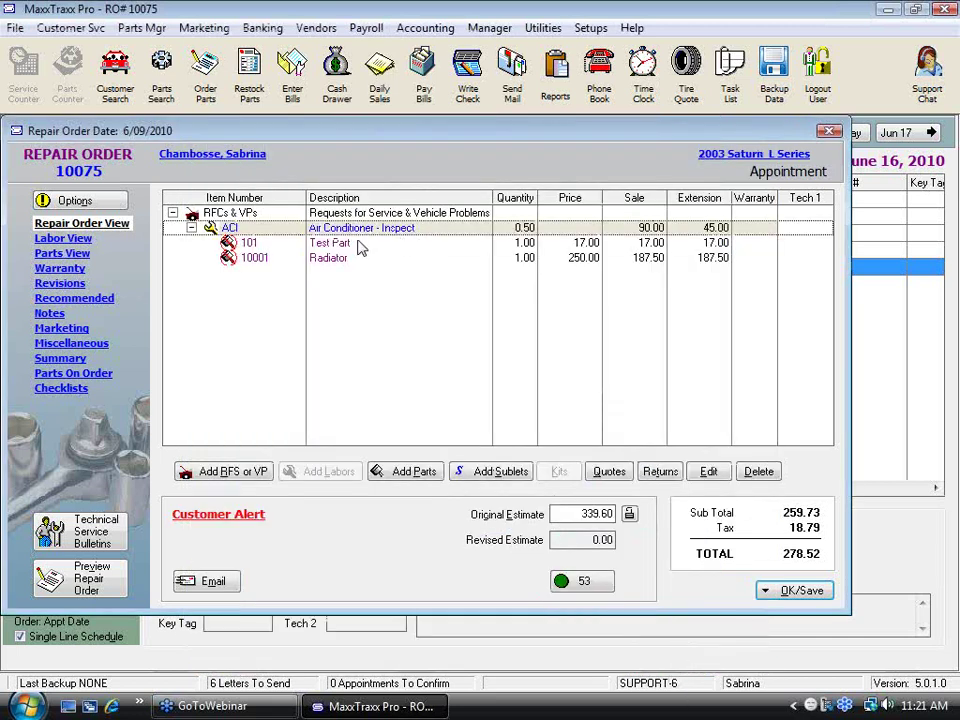
Step: Review the Radiator's cost, sales price and profit breakdown from its sales details and close them
{"action": "double_click", "coordinate": [333, 258]}
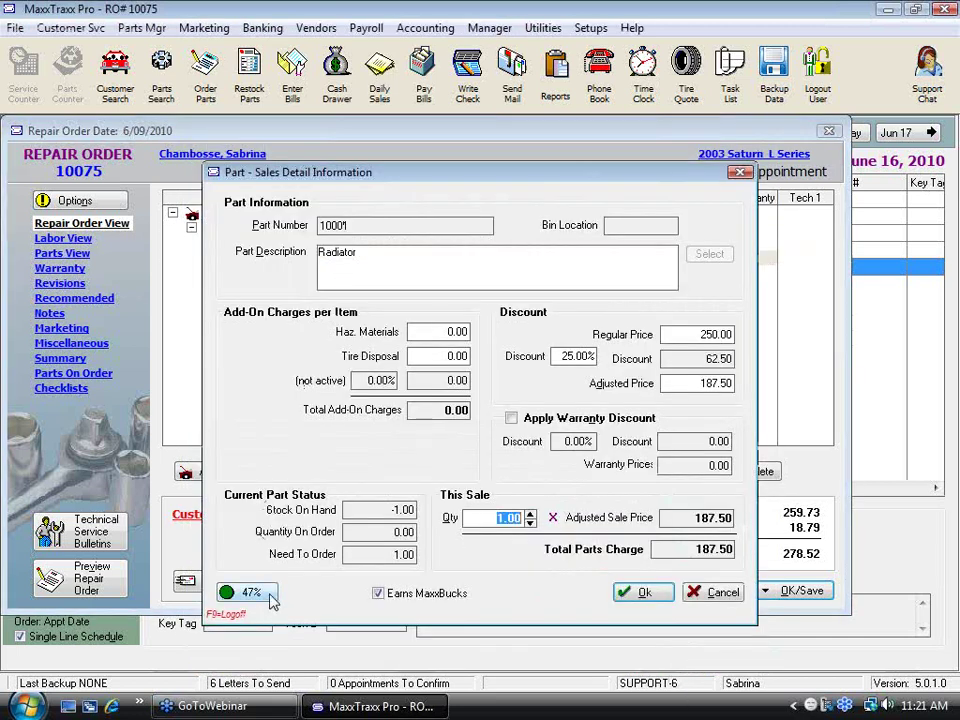
{"action": "left_click", "coordinate": [270, 594]}
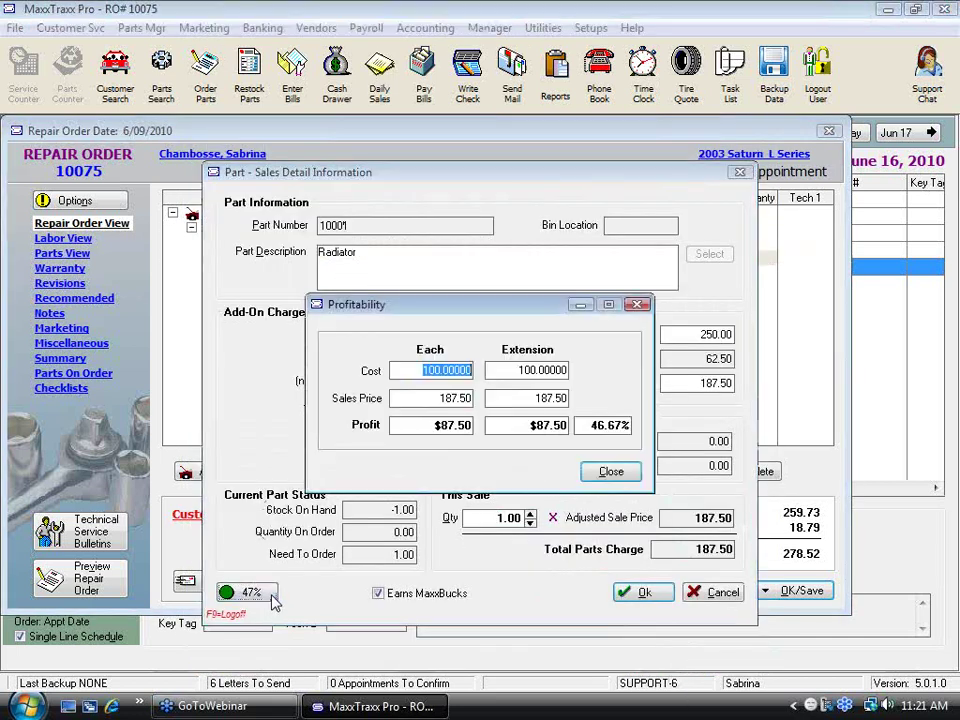
{"action": "left_click", "coordinate": [611, 472]}
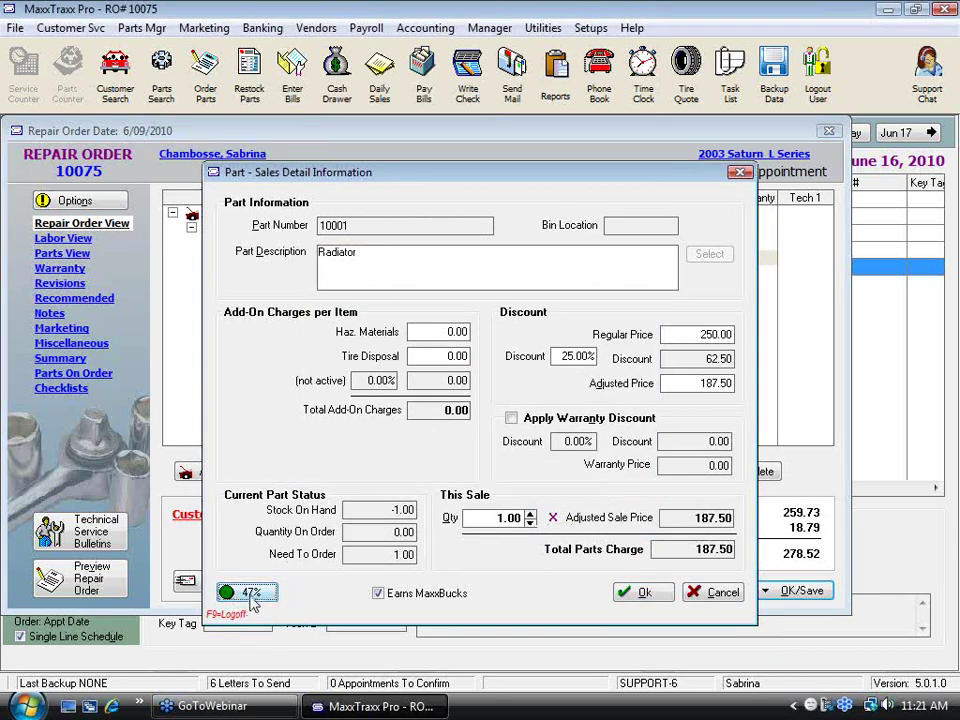
{"action": "left_click", "coordinate": [660, 594]}
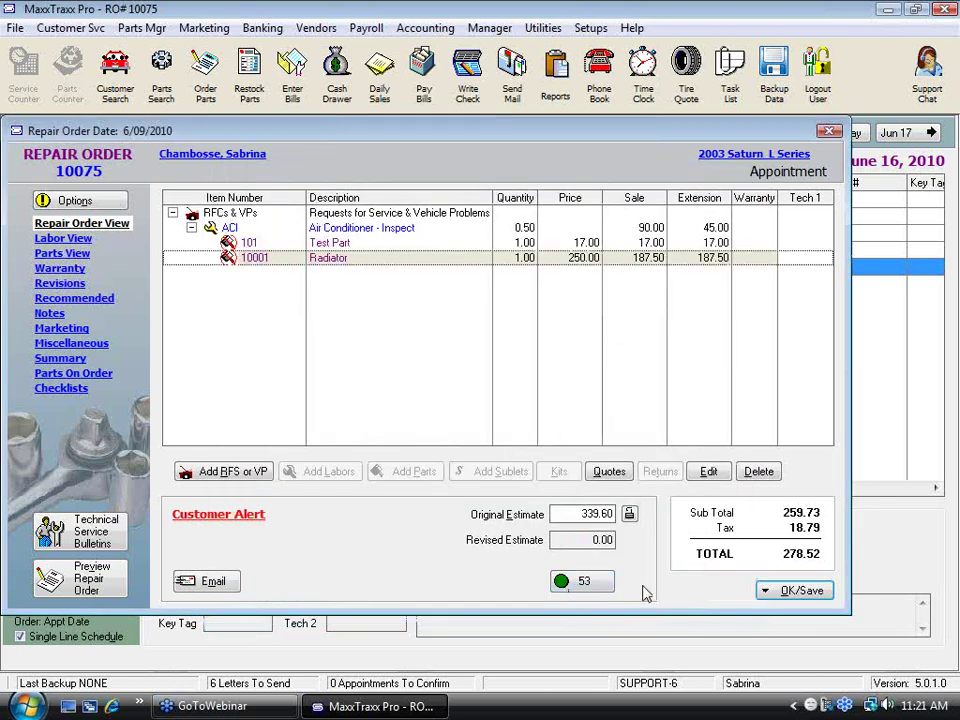
Step: Save the repair order only, continuing without adding the items that are on order
{"action": "left_click", "coordinate": [792, 594]}
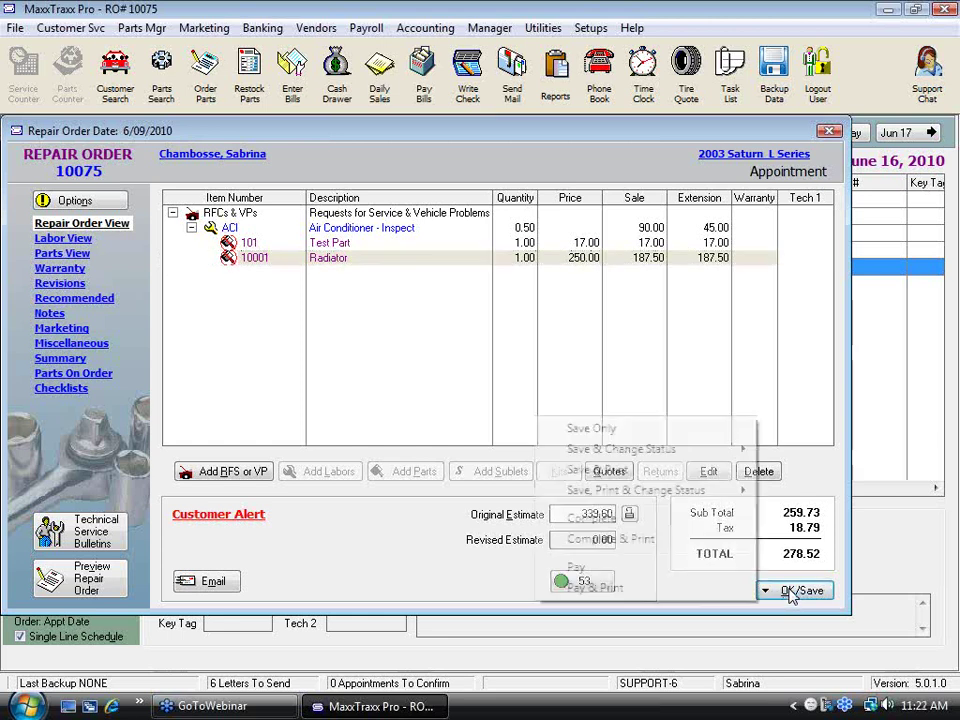
{"action": "left_click", "coordinate": [656, 427]}
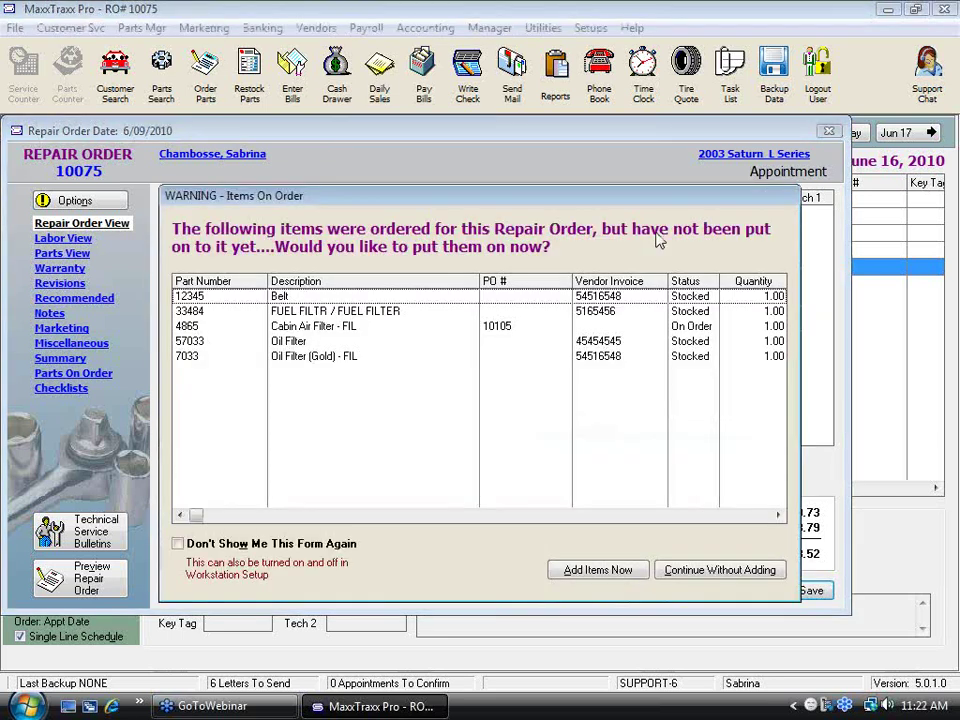
{"action": "left_click", "coordinate": [748, 569]}
{"action": "left_click", "coordinate": [652, 557]}
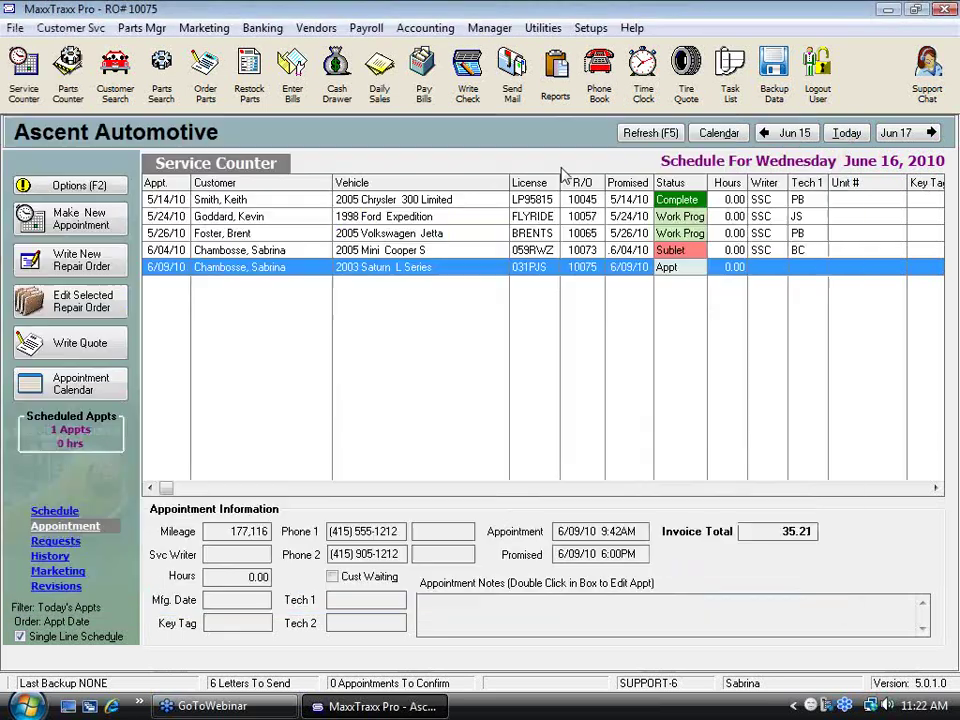
Step: Review the labor and repair order profit percentage targets in the default settings of the repair order and part invoice setup
{"action": "left_click", "coordinate": [590, 28]}
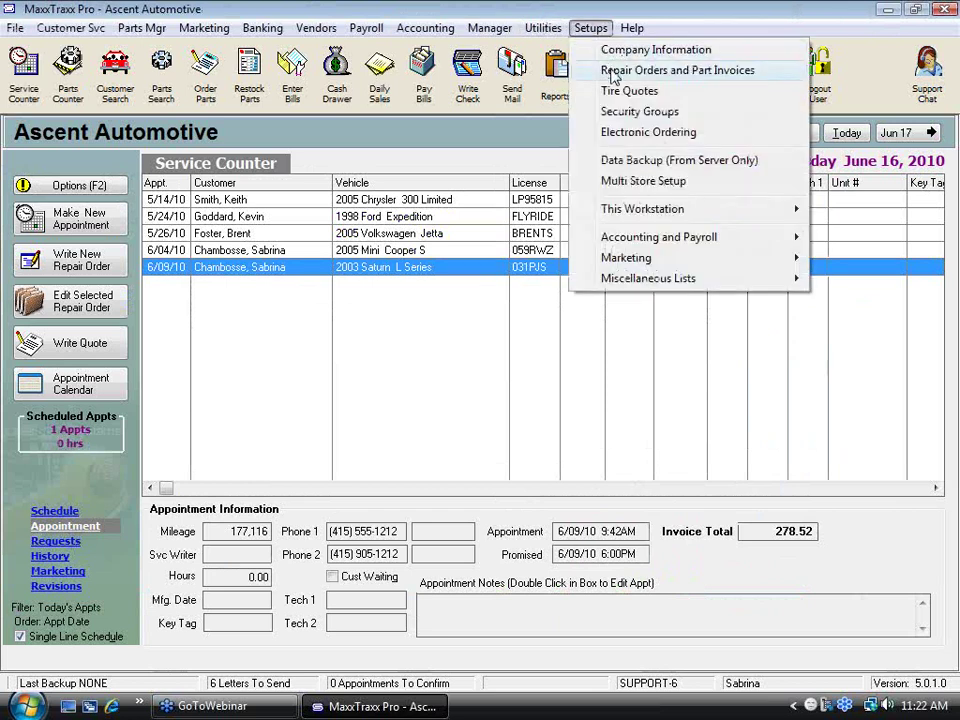
{"action": "left_click", "coordinate": [613, 70]}
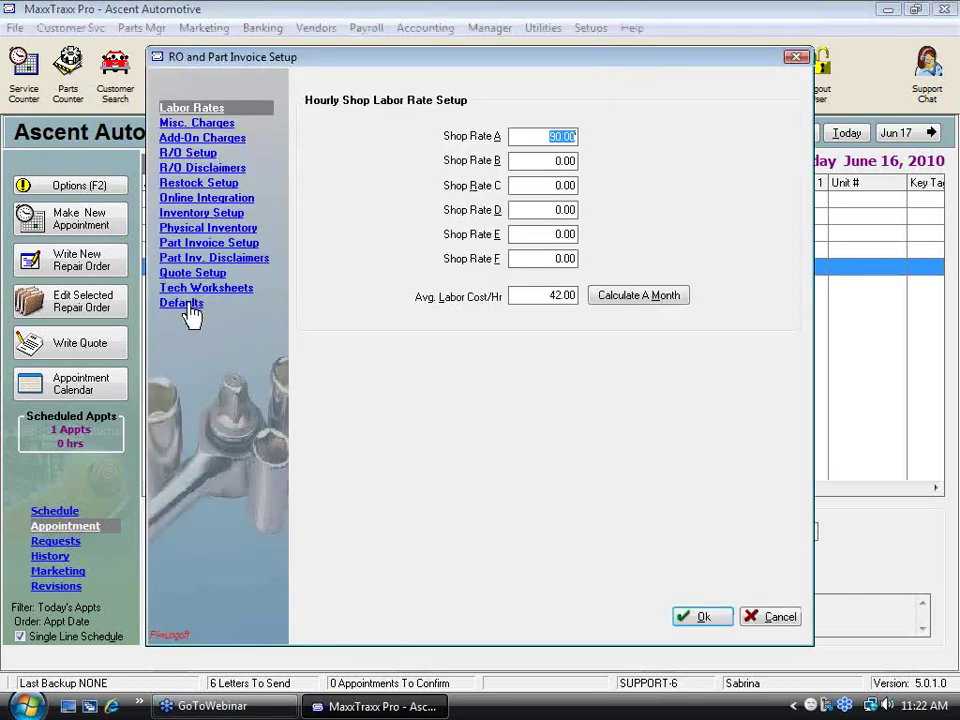
{"action": "left_click", "coordinate": [188, 306]}
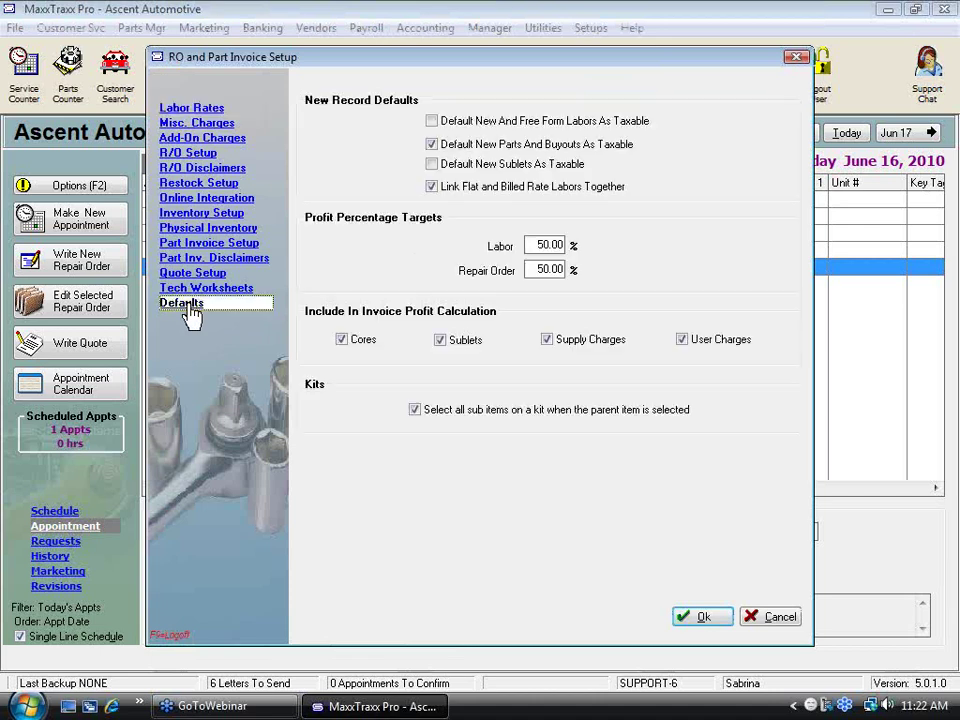
{"action": "left_click", "coordinate": [530, 245]}
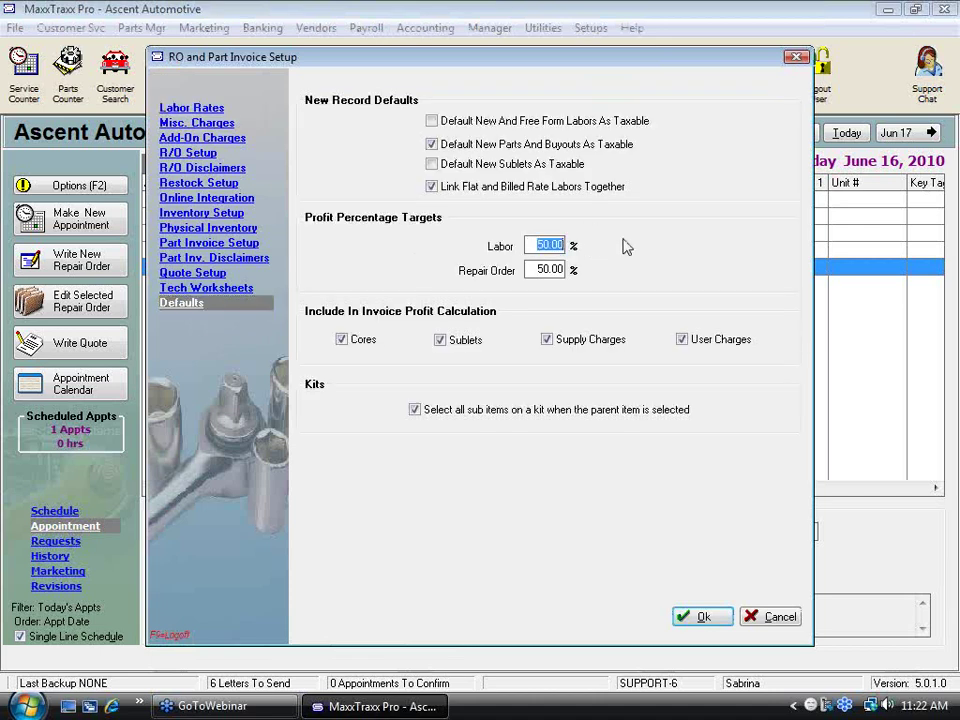
{"action": "left_click", "coordinate": [531, 270]}
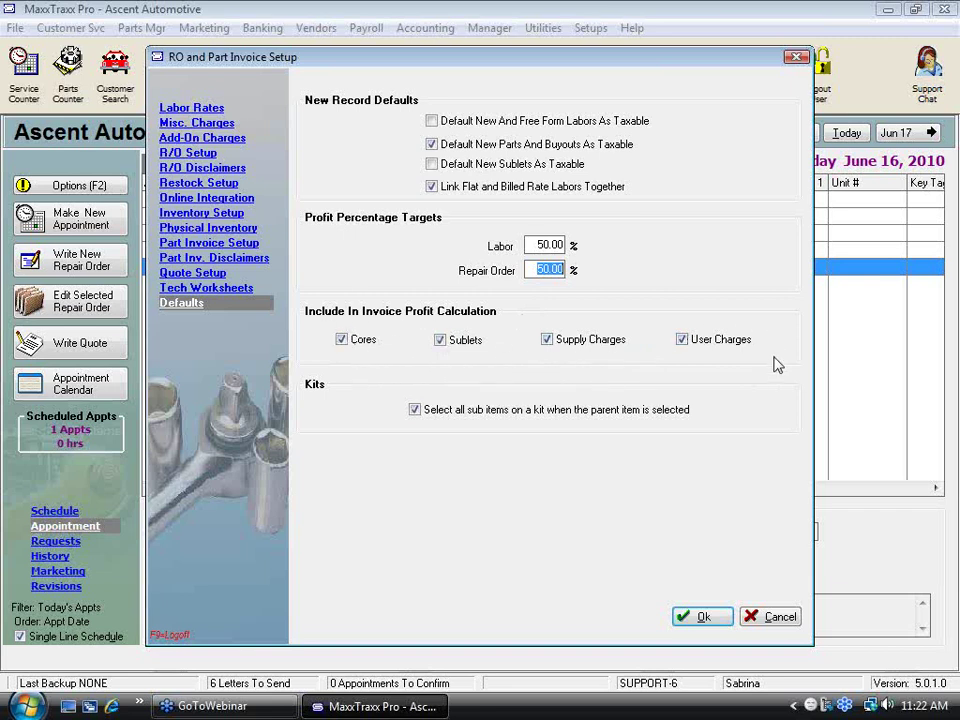
{"action": "left_click", "coordinate": [538, 270]}
{"action": "left_click_drag", "start_coordinate": [538, 270], "coordinate": [585, 283]}
Step: Exclude cores, sublets and user charges from the invoice profit calculation, leaving supply charges included
{"action": "left_click", "coordinate": [440, 341]}
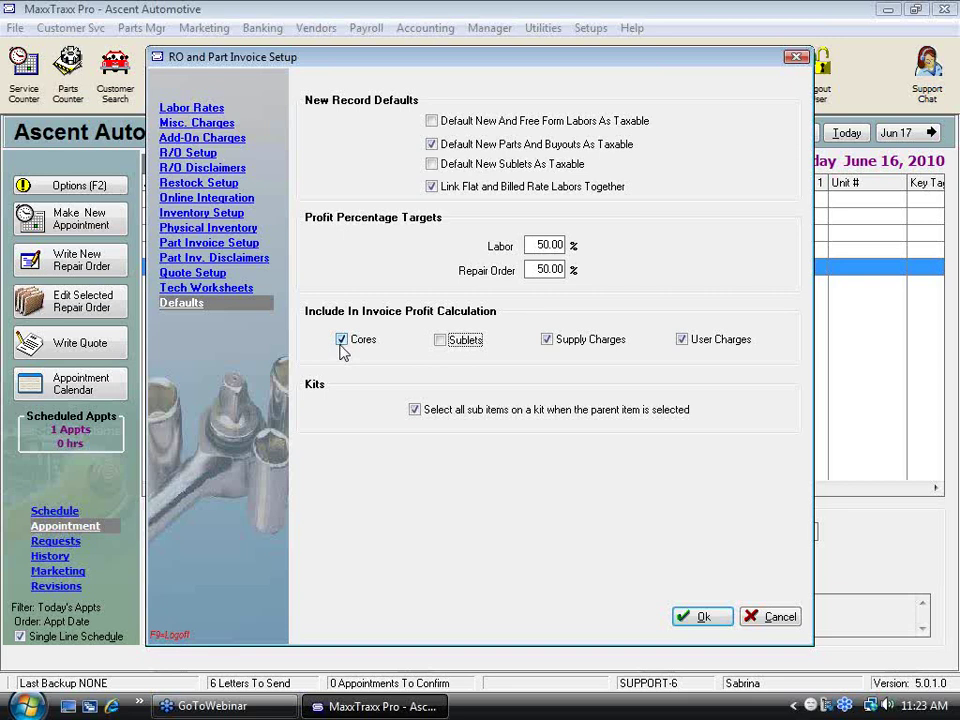
{"action": "left_click", "coordinate": [343, 344]}
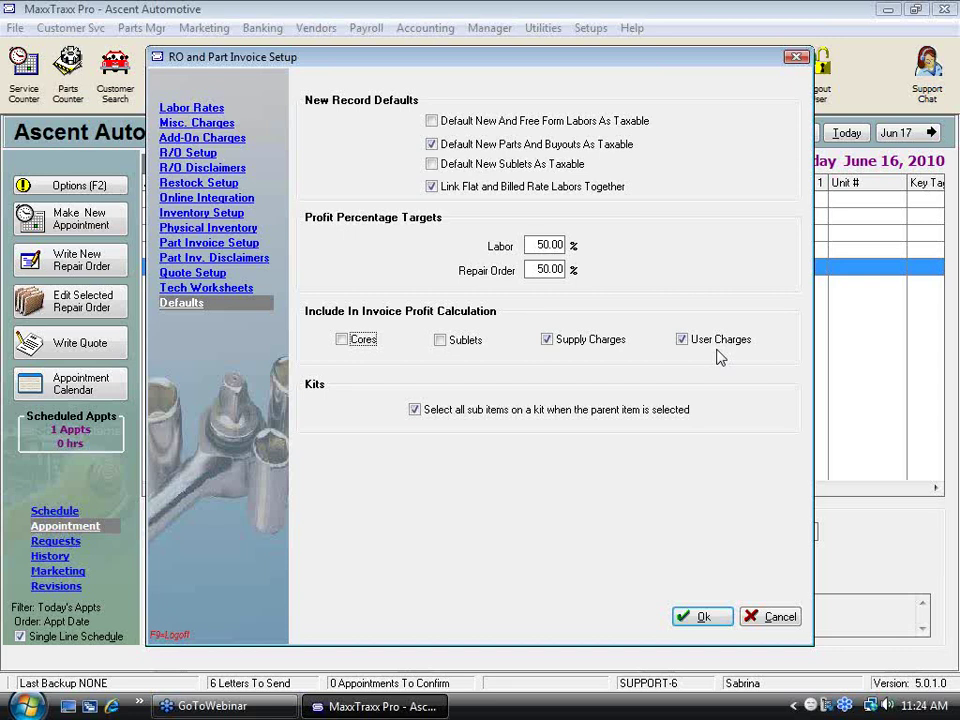
{"action": "left_click", "coordinate": [551, 342]}
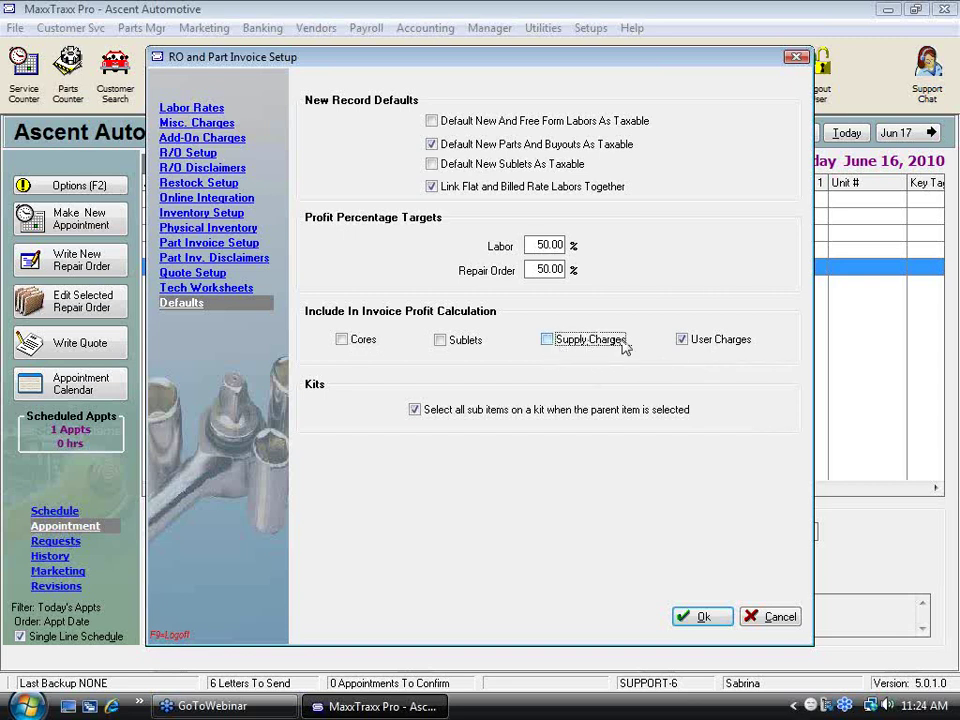
{"action": "left_click", "coordinate": [682, 340]}
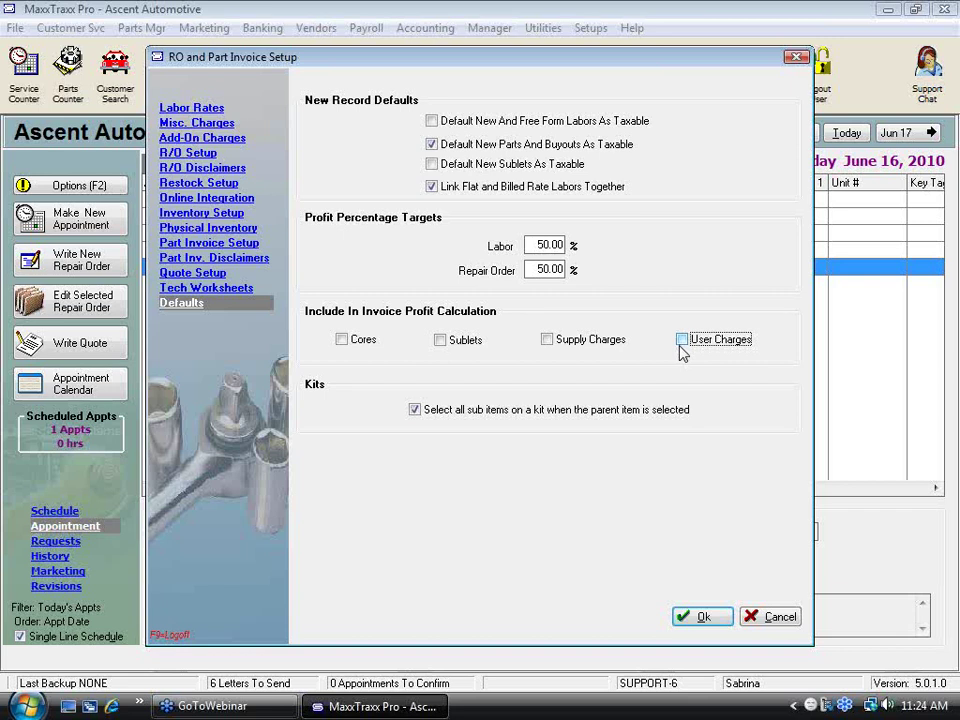
{"action": "left_click", "coordinate": [681, 350]}
{"action": "left_click", "coordinate": [682, 341]}
{"action": "left_click", "coordinate": [548, 341]}
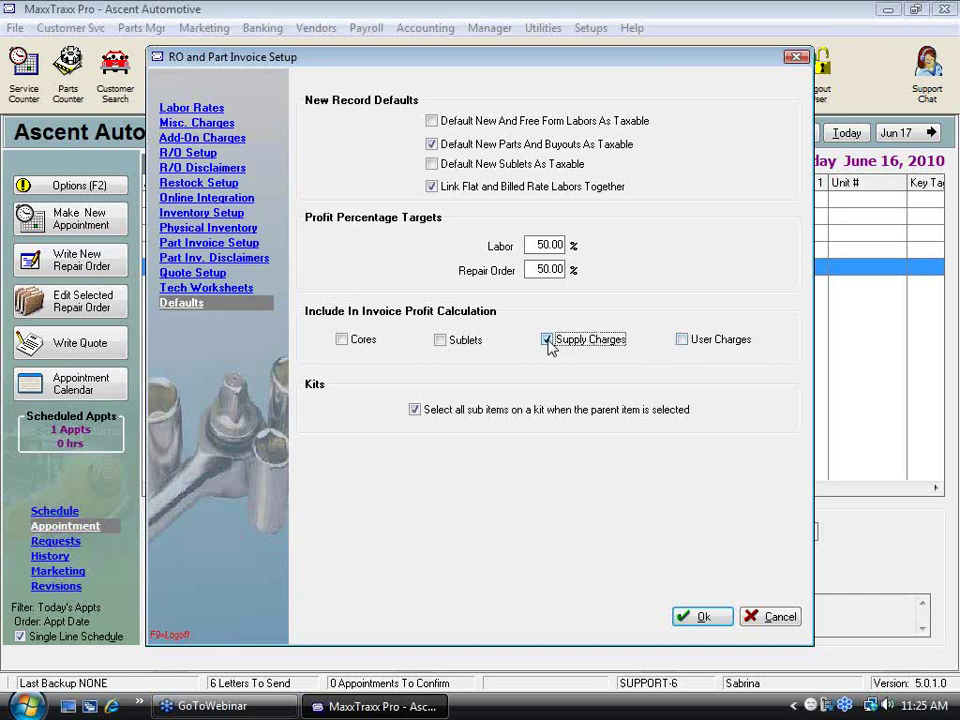
Step: Apply the average labor cost per hour of 38.46 calculated from the monthly expenses worksheet to the labor rates
{"action": "left_click", "coordinate": [200, 108]}
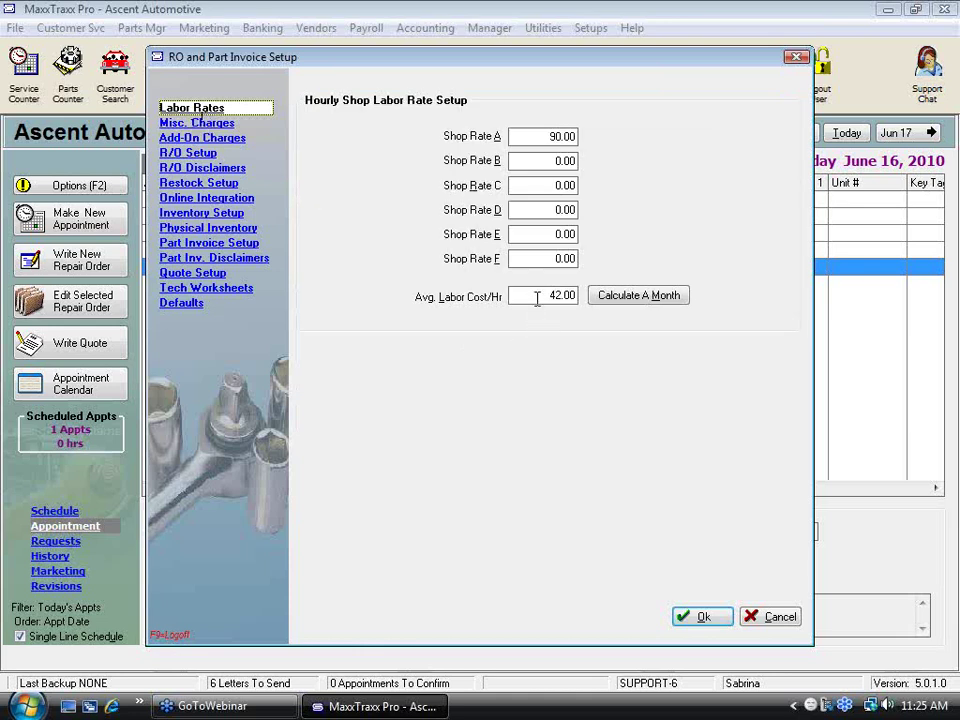
{"action": "left_click", "coordinate": [185, 304]}
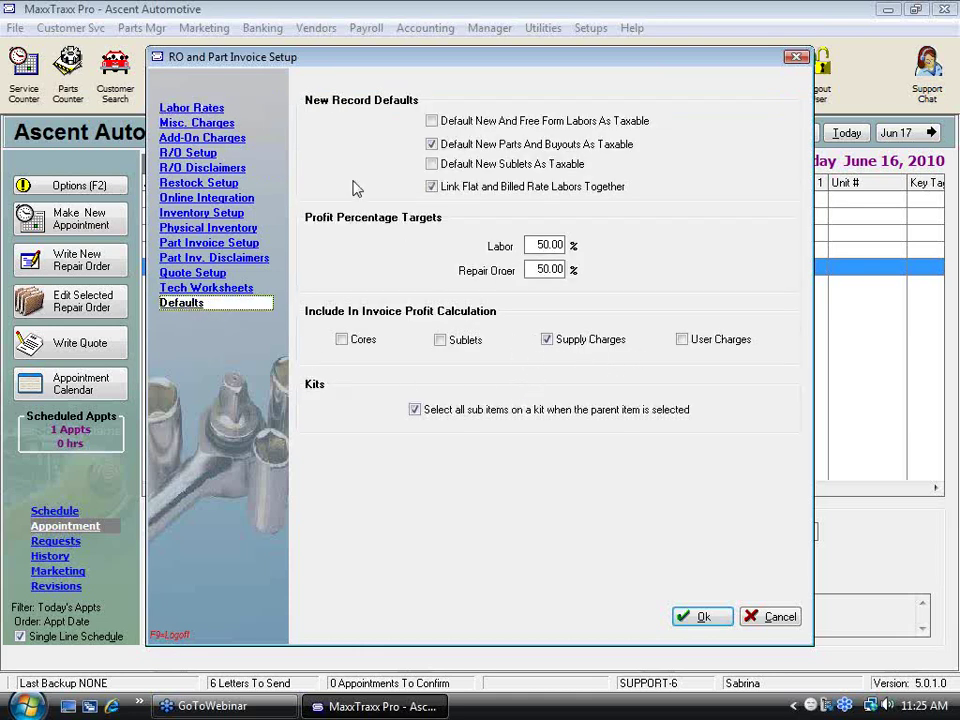
{"action": "left_click", "coordinate": [208, 108]}
{"action": "left_click", "coordinate": [186, 303]}
{"action": "left_click", "coordinate": [210, 112]}
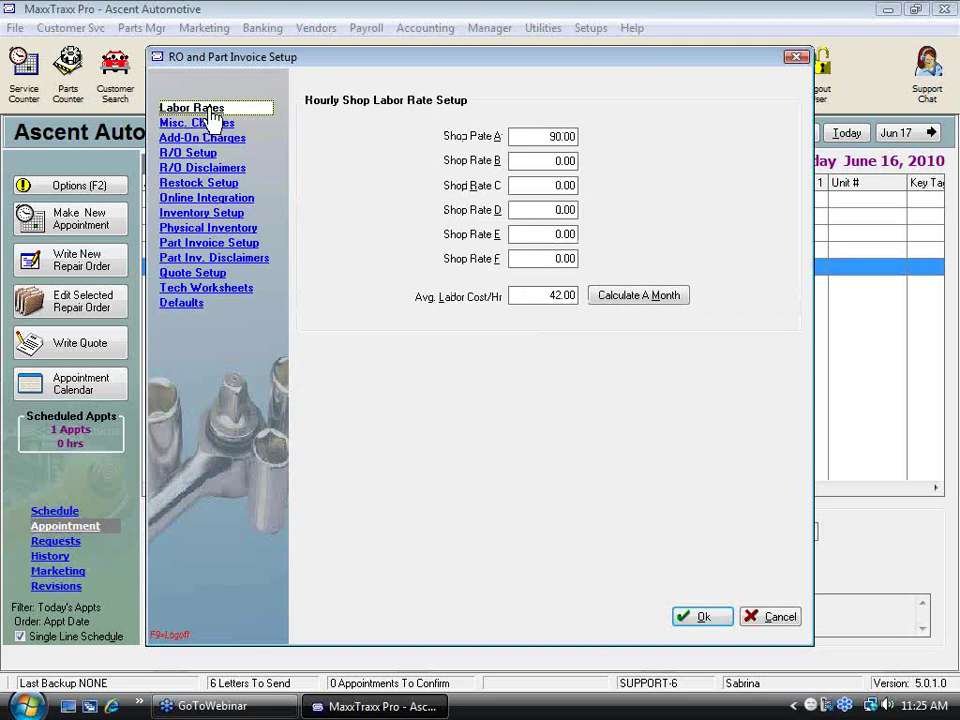
{"action": "left_click", "coordinate": [630, 296]}
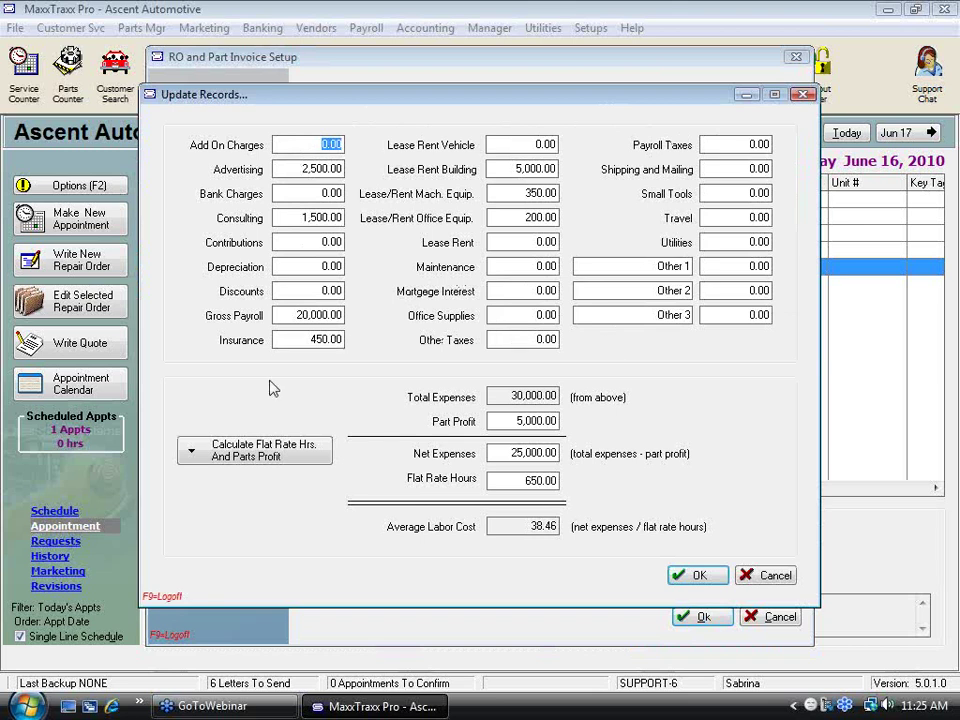
{"action": "left_click", "coordinate": [697, 575]}
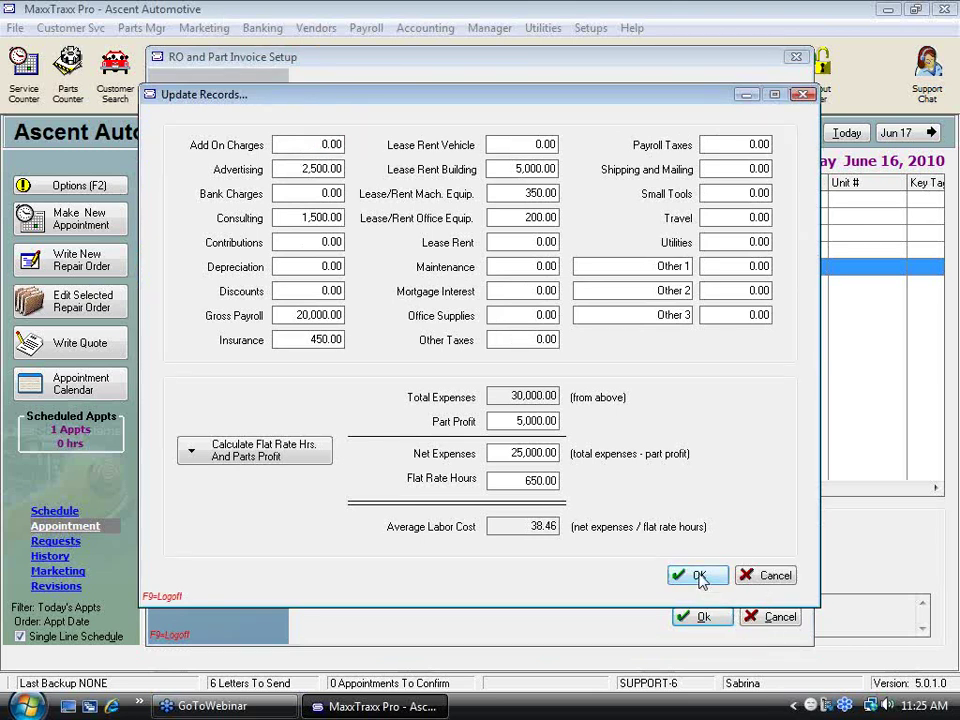
Step: Try including sublets and cores instead of supply charges in the invoice profit calculation, and revert to supply charges only
{"action": "left_click", "coordinate": [196, 306]}
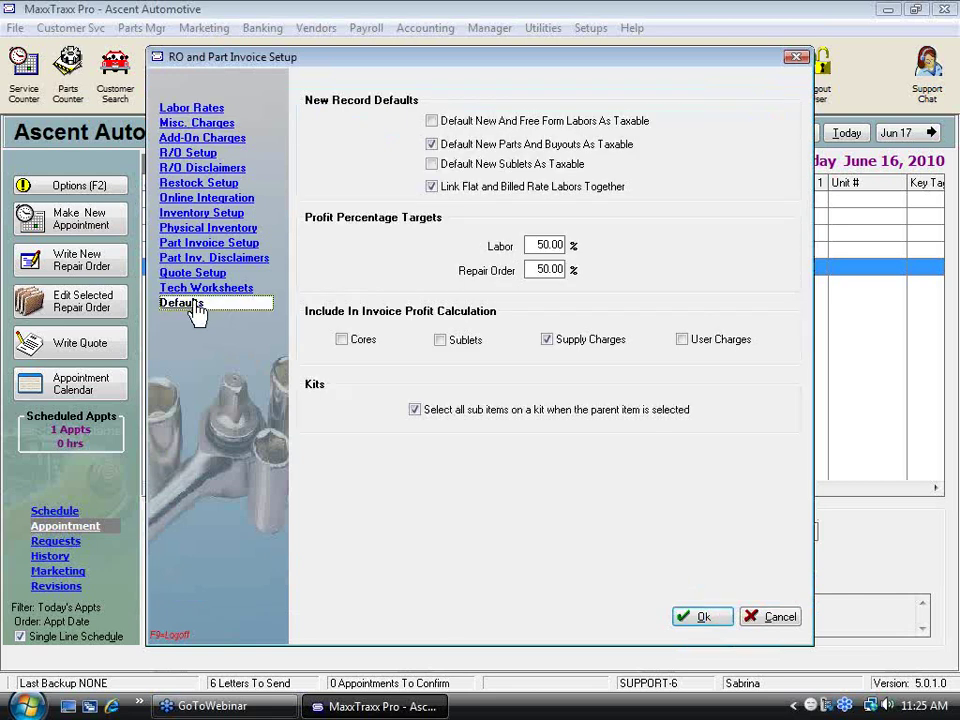
{"action": "left_click", "coordinate": [548, 342]}
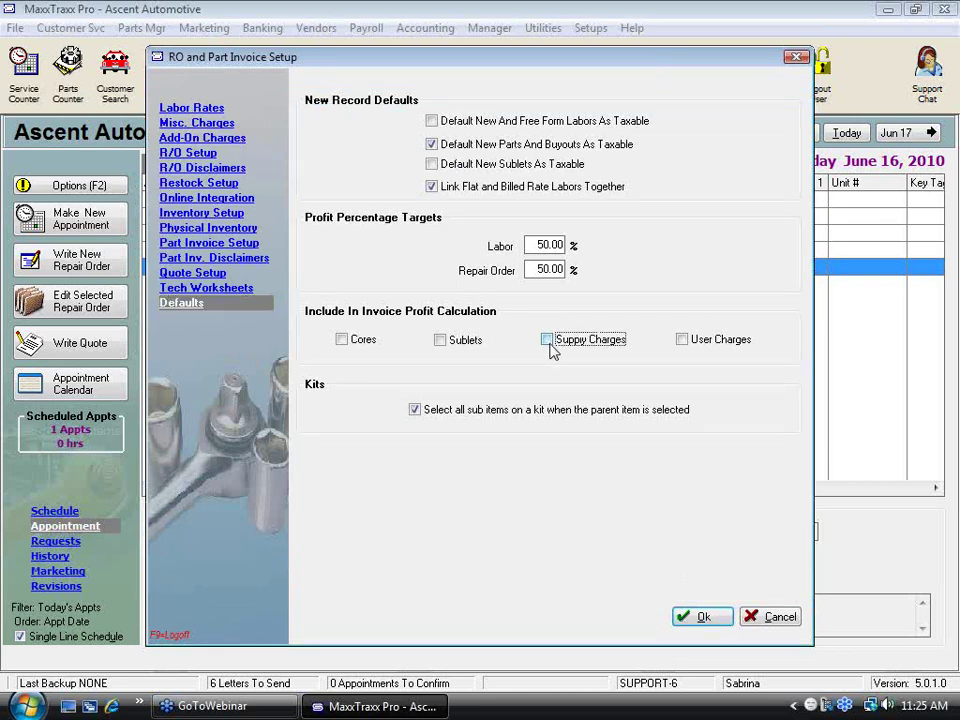
{"action": "left_click", "coordinate": [442, 344]}
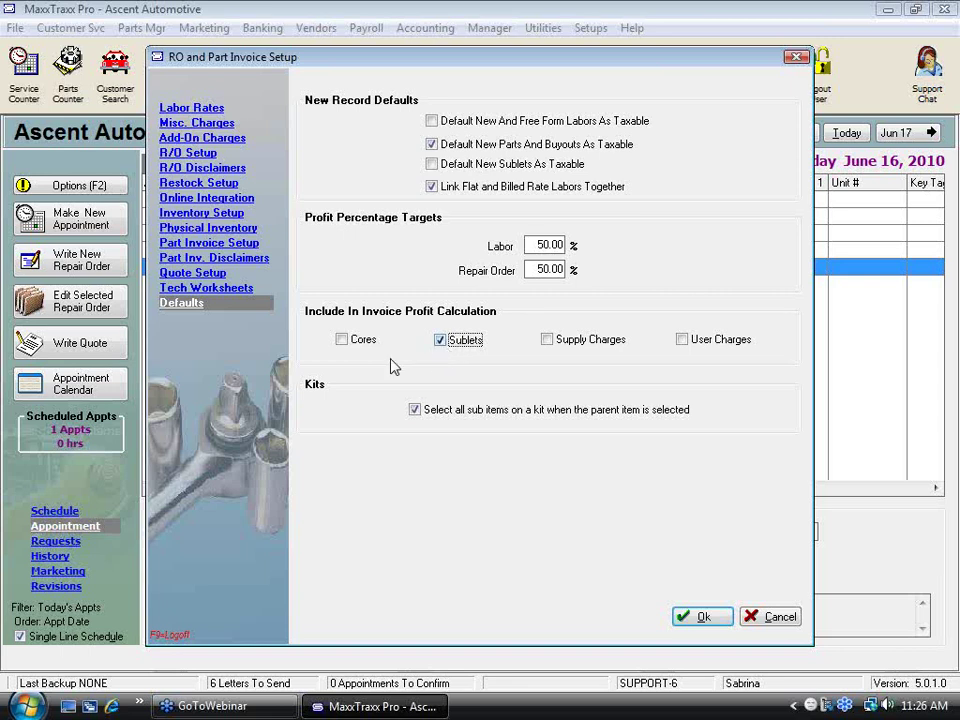
{"action": "left_click", "coordinate": [342, 343]}
{"action": "left_click", "coordinate": [342, 340]}
{"action": "left_click", "coordinate": [440, 340]}
{"action": "left_click", "coordinate": [547, 340]}
Step: Review the average labor cost per hour and the labor profit target, and close the setup with its changes saved
{"action": "left_click", "coordinate": [200, 108]}
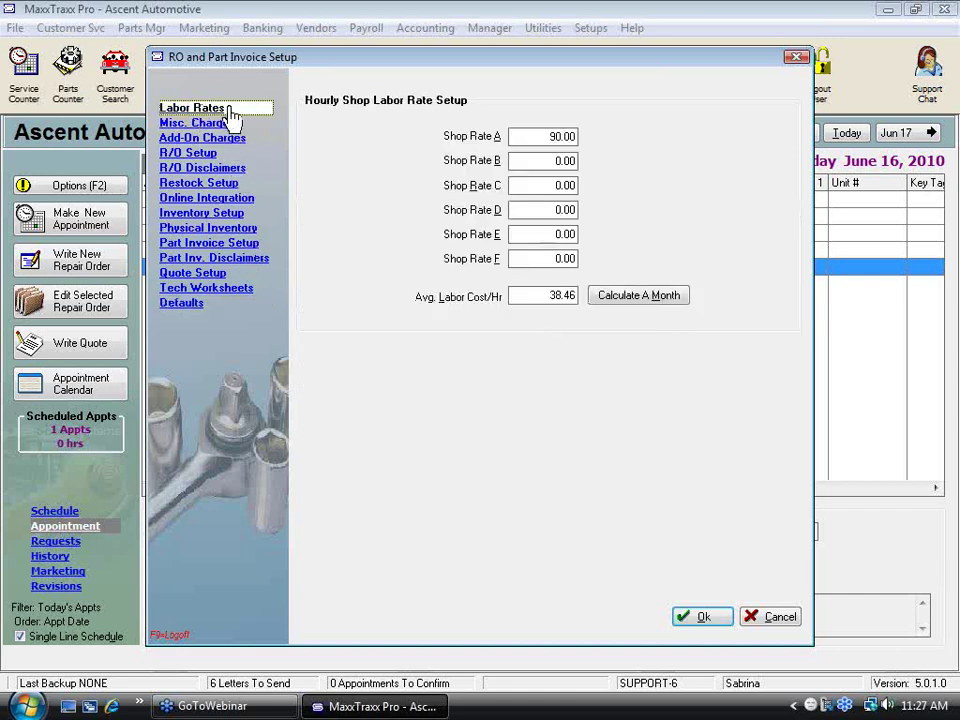
{"action": "left_click", "coordinate": [541, 296]}
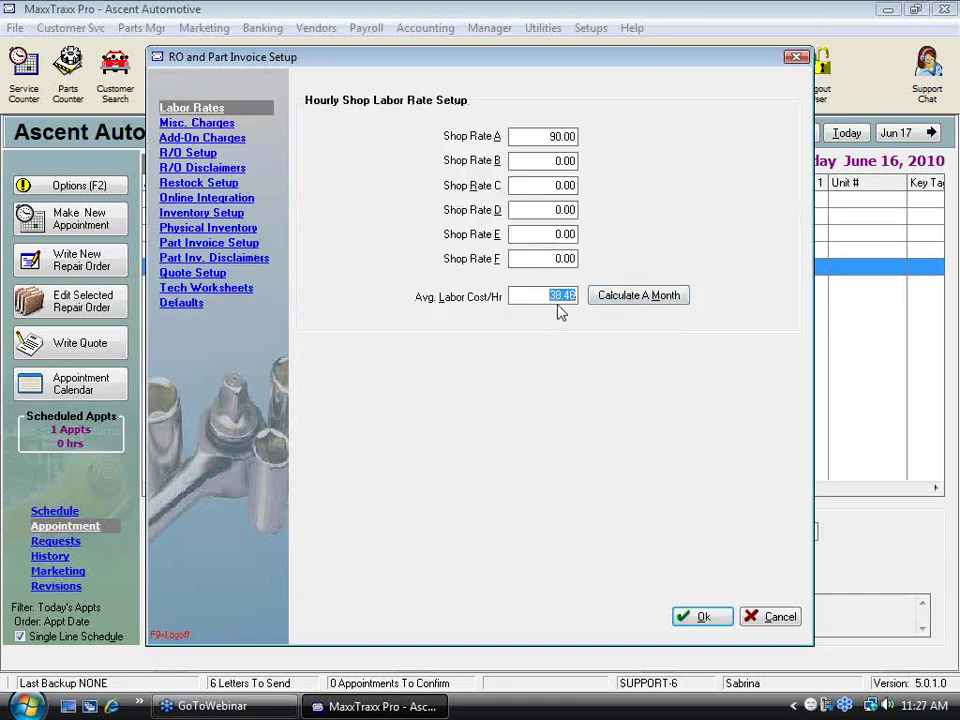
{"action": "mouse_move", "coordinate": [552, 302]}
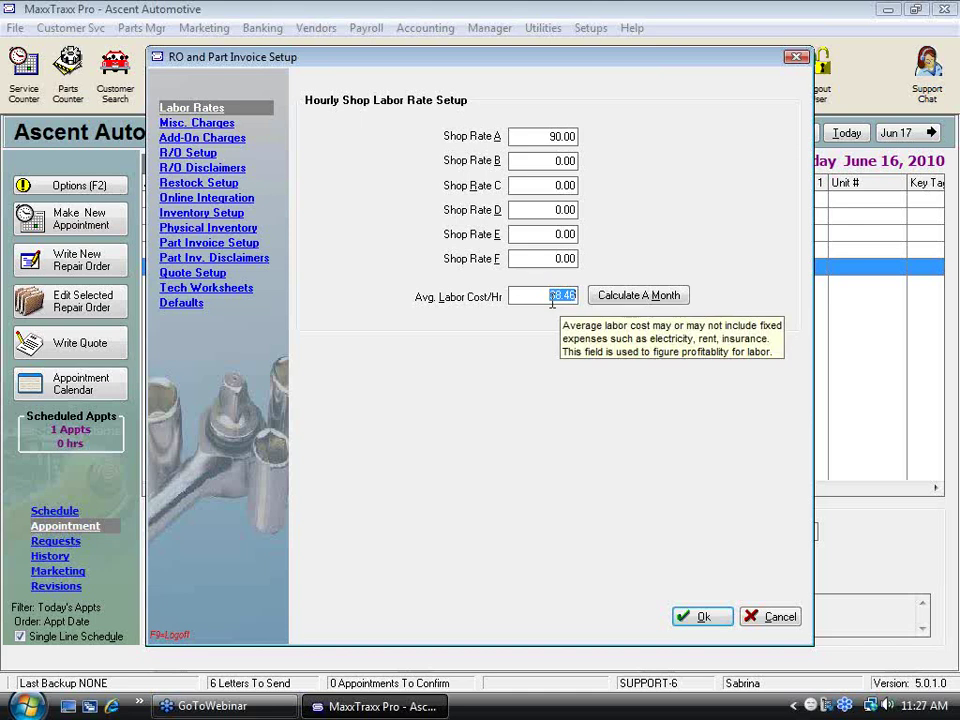
{"action": "left_click", "coordinate": [184, 310]}
{"action": "left_click", "coordinate": [540, 246]}
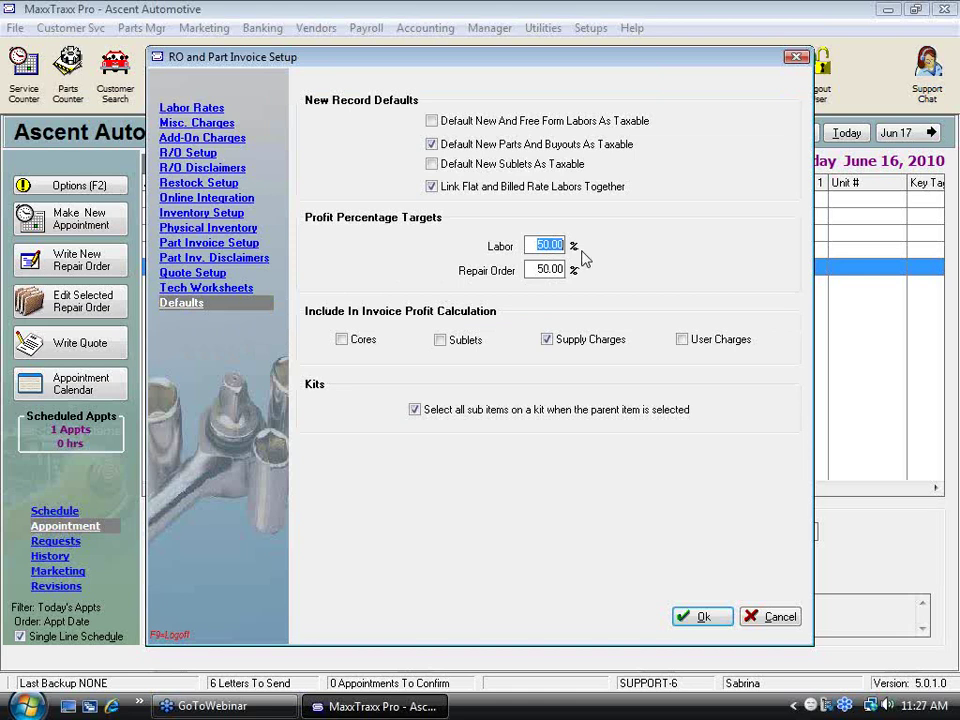
{"action": "left_click", "coordinate": [795, 57]}
{"action": "left_click", "coordinate": [413, 390]}
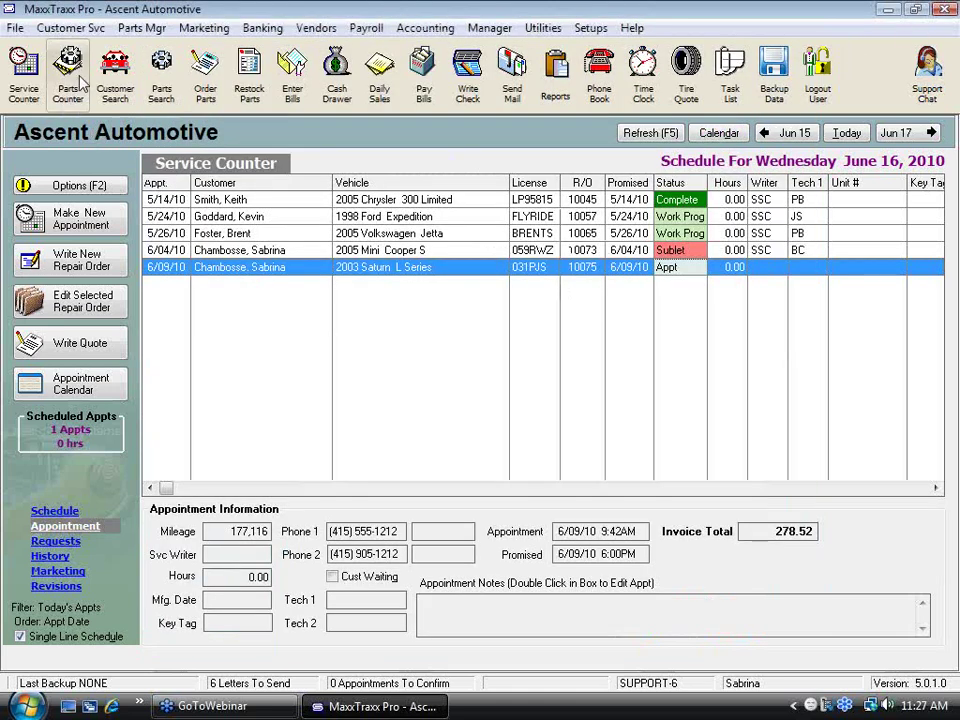
Step: Review the Part Price Matrix with its starting part costs and price multipliers, and close it
{"action": "left_click", "coordinate": [150, 30]}
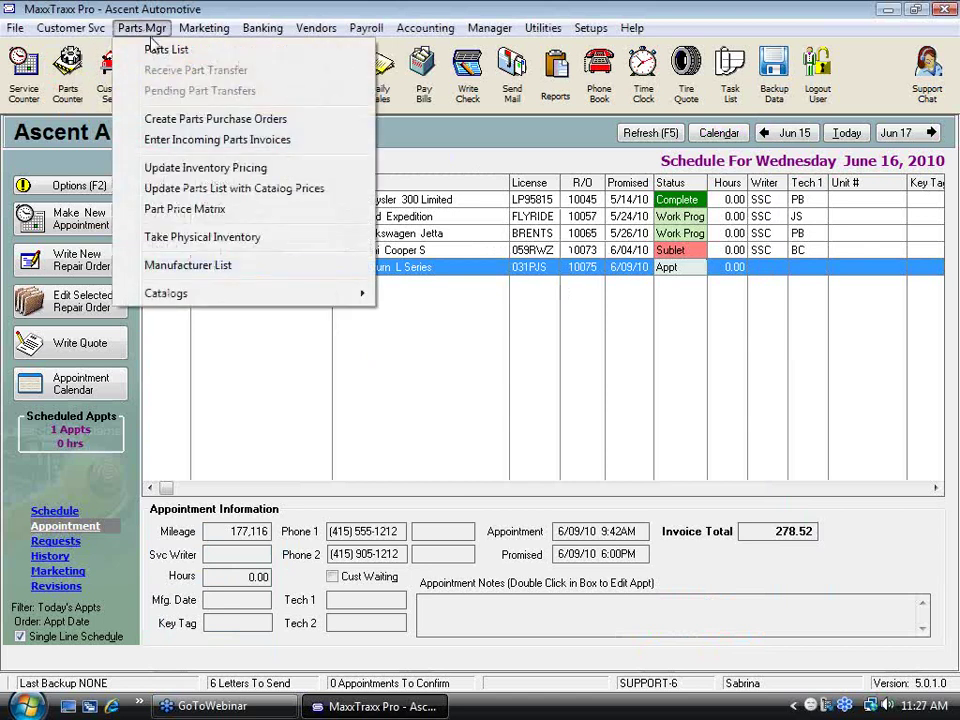
{"action": "left_click", "coordinate": [206, 210]}
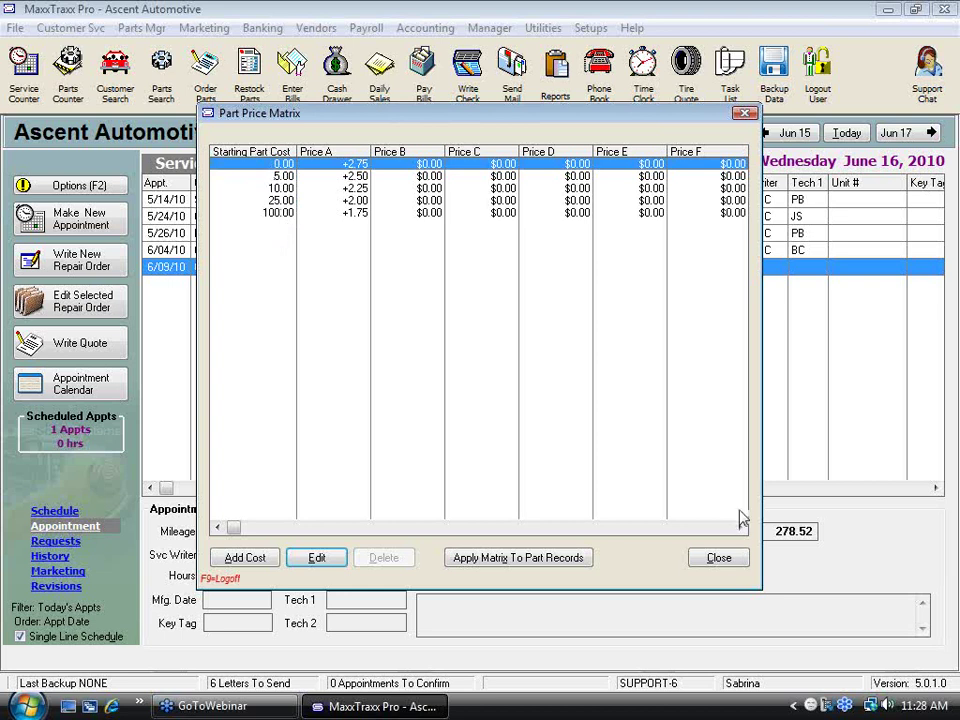
{"action": "left_click", "coordinate": [727, 561]}
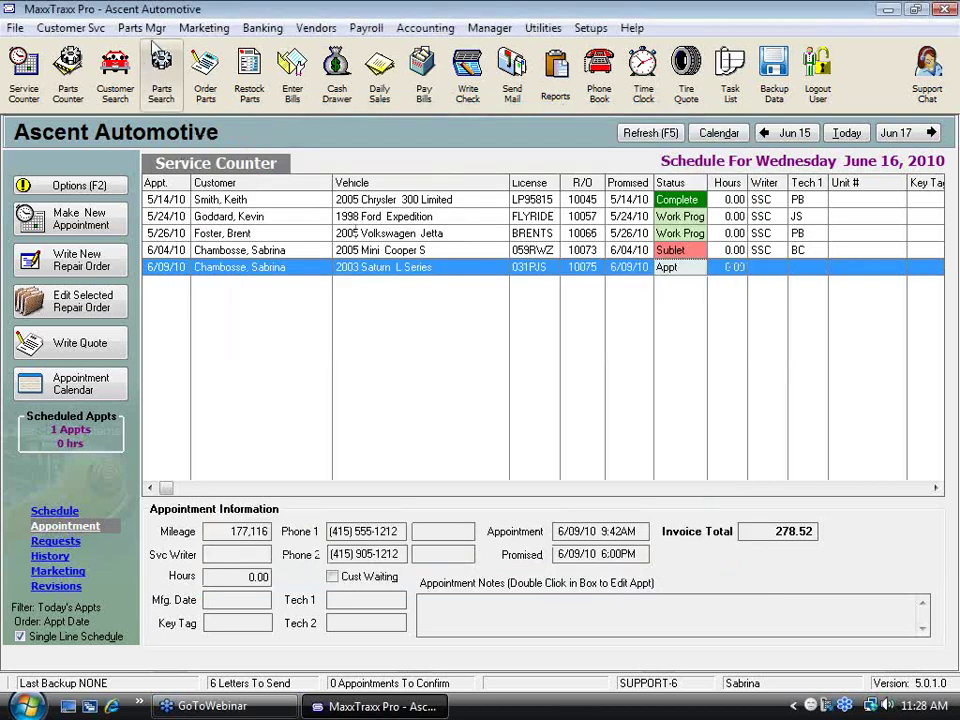
Step: Review the labor and repair order profit targets and the charges included in invoice profit calculation, and close the setup with Ok
{"action": "left_click", "coordinate": [594, 31]}
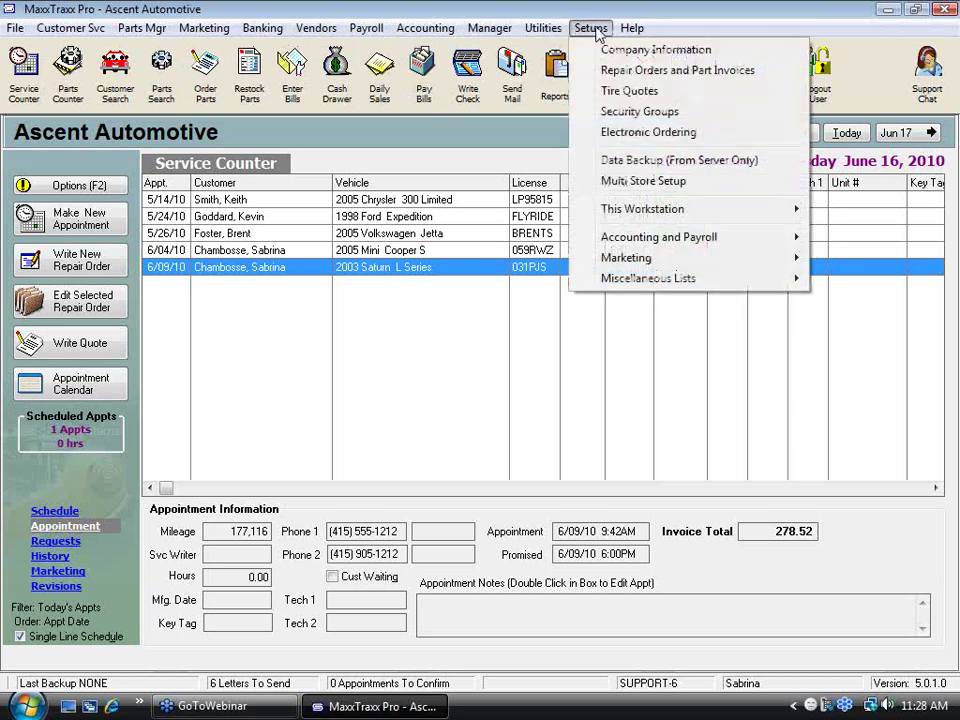
{"action": "left_click", "coordinate": [660, 70]}
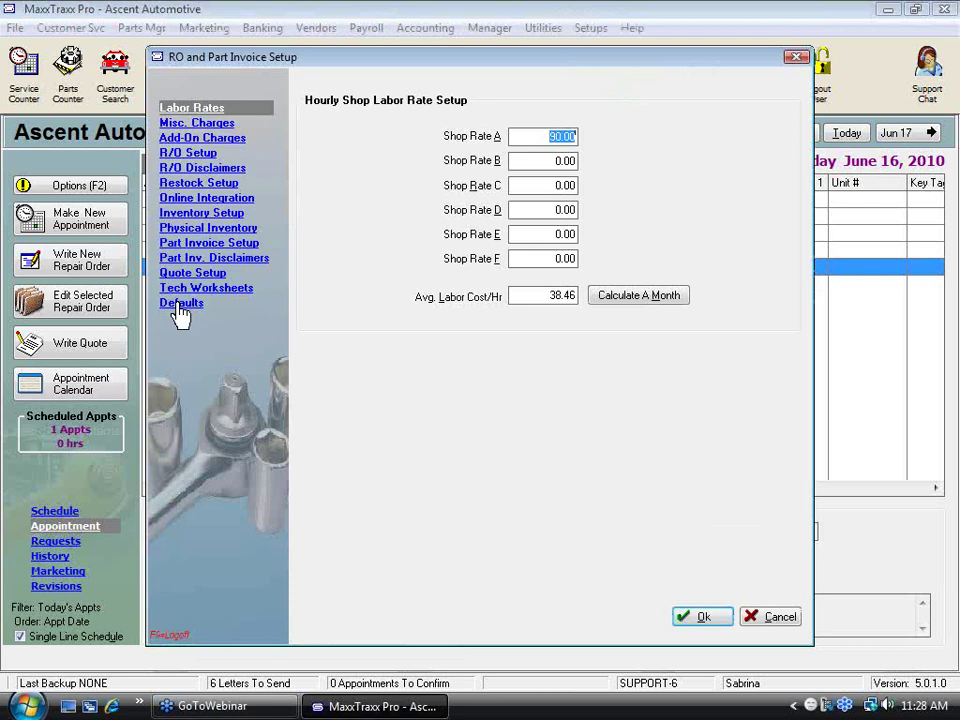
{"action": "left_click", "coordinate": [180, 306]}
{"action": "left_click", "coordinate": [530, 270]}
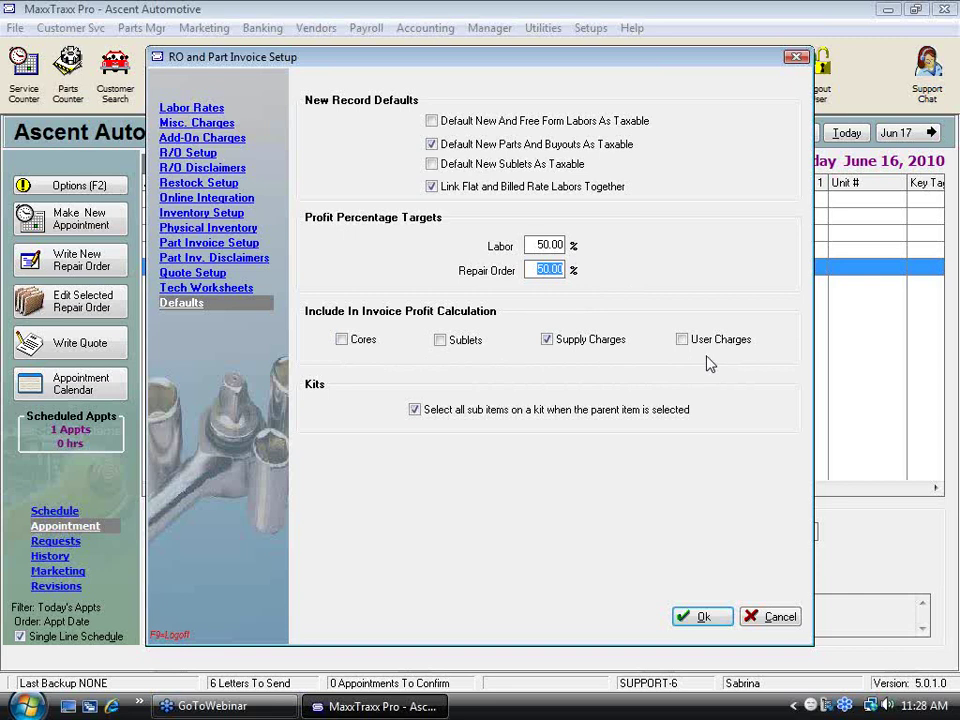
{"action": "left_click", "coordinate": [703, 617]}
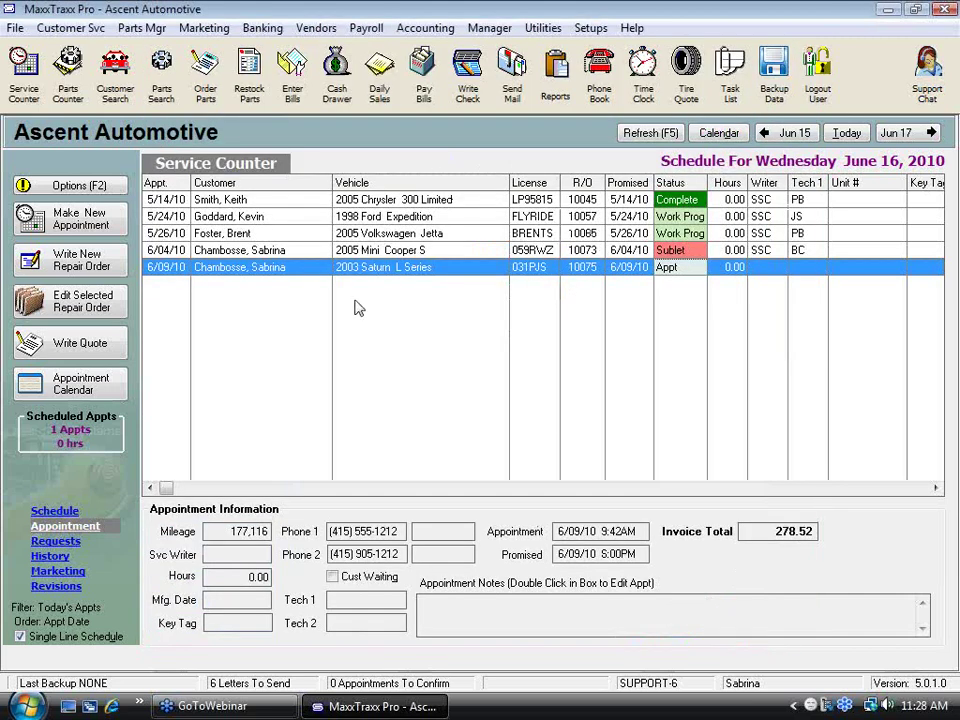
Step: Open the 2005 Mini Cooper S repair order and check the Radiator part's sales details and profit indicator
{"action": "double_click", "coordinate": [385, 252]}
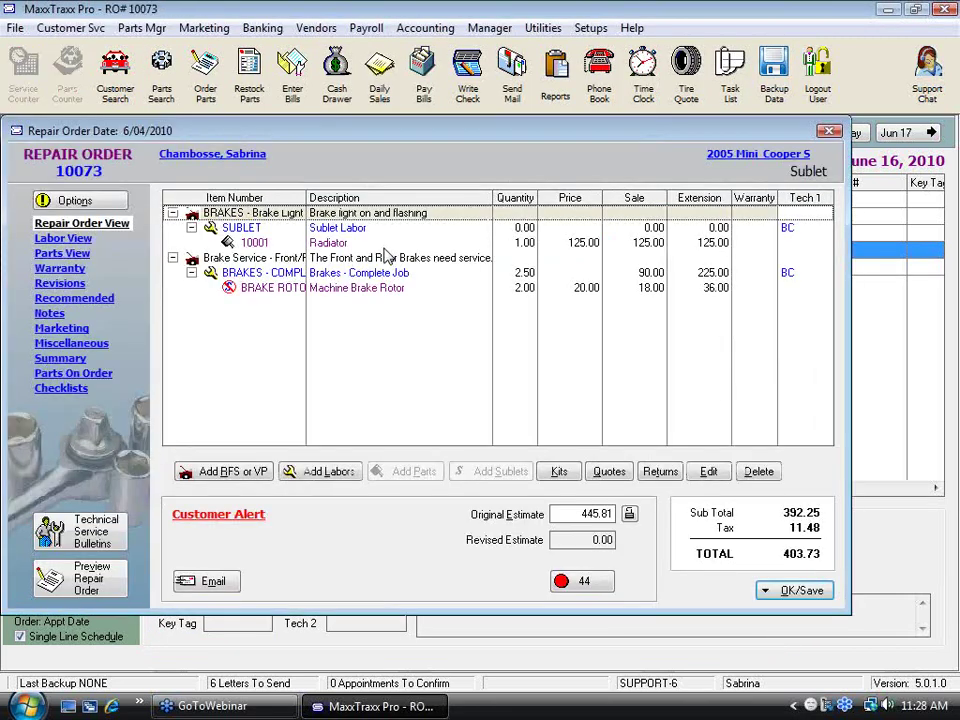
{"action": "left_click", "coordinate": [345, 244]}
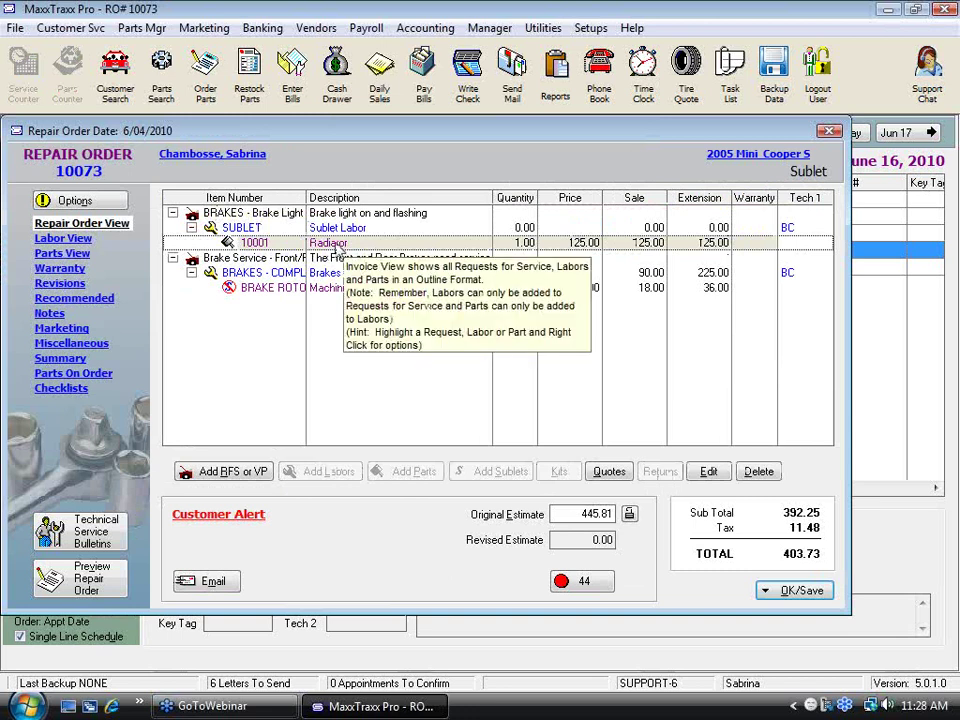
{"action": "left_click", "coordinate": [712, 473]}
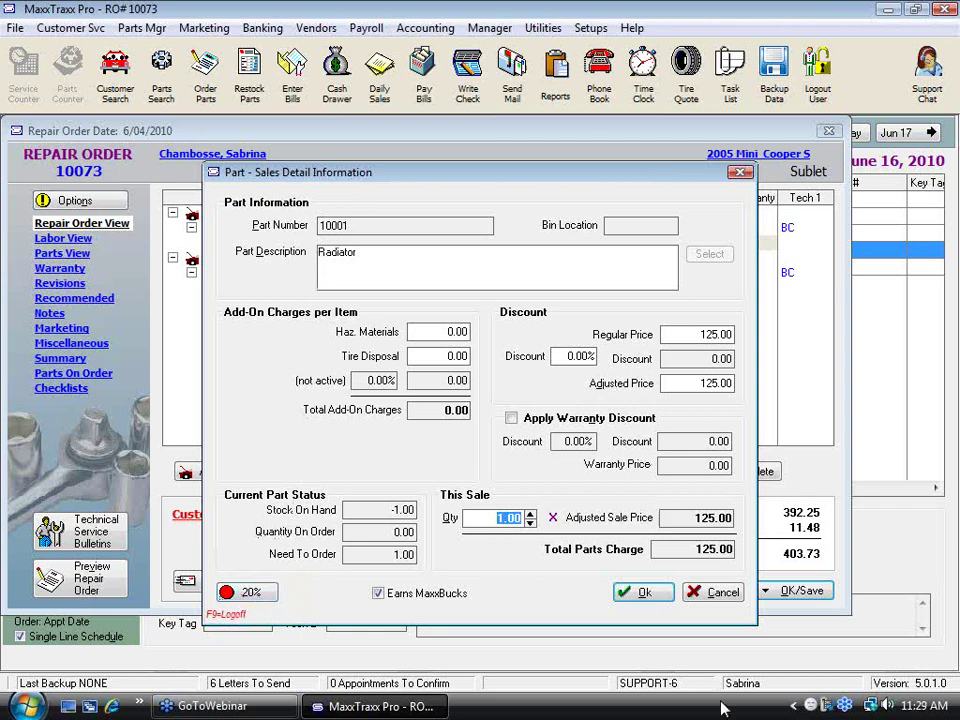
{"action": "left_click", "coordinate": [648, 594]}
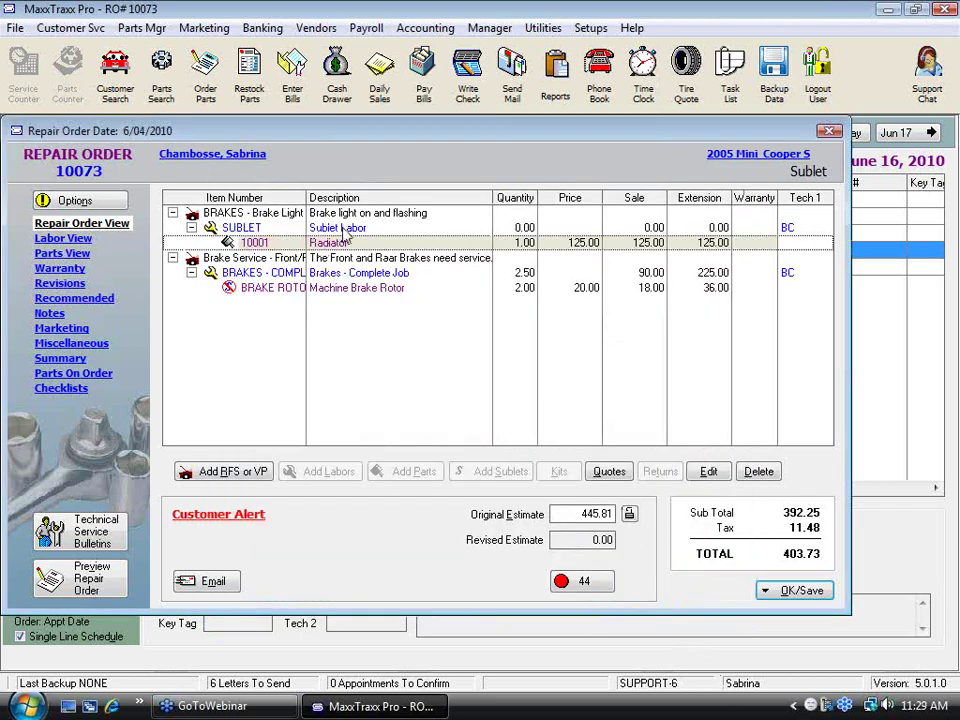
Step: Review the profitability of the Brakes - Complete Job labor on the repair order, and close its details without changes
{"action": "left_click", "coordinate": [372, 276]}
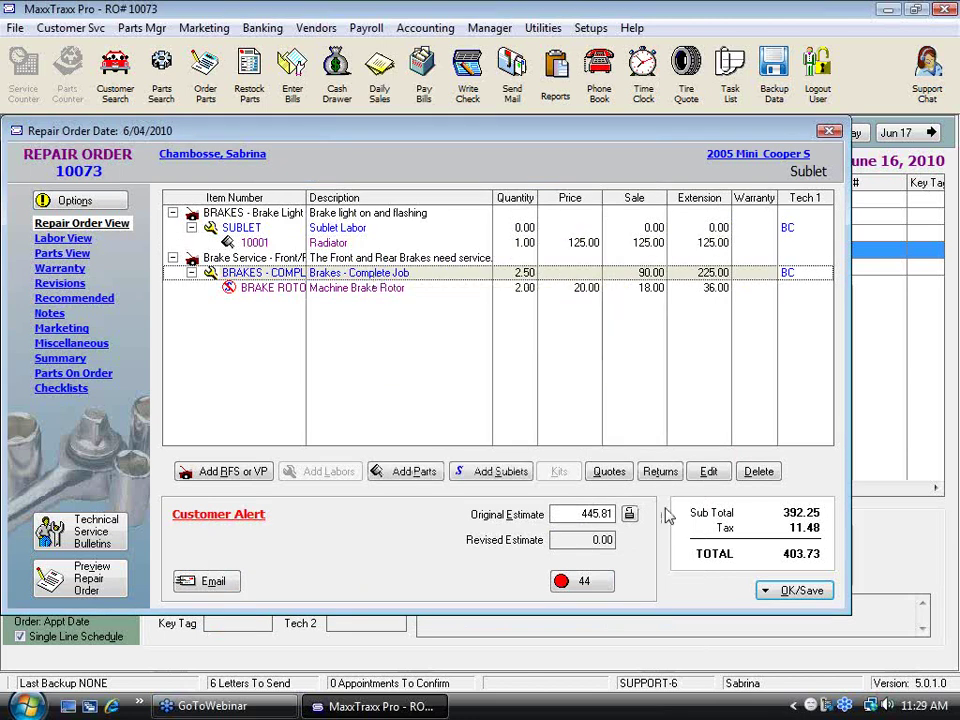
{"action": "left_click", "coordinate": [716, 474]}
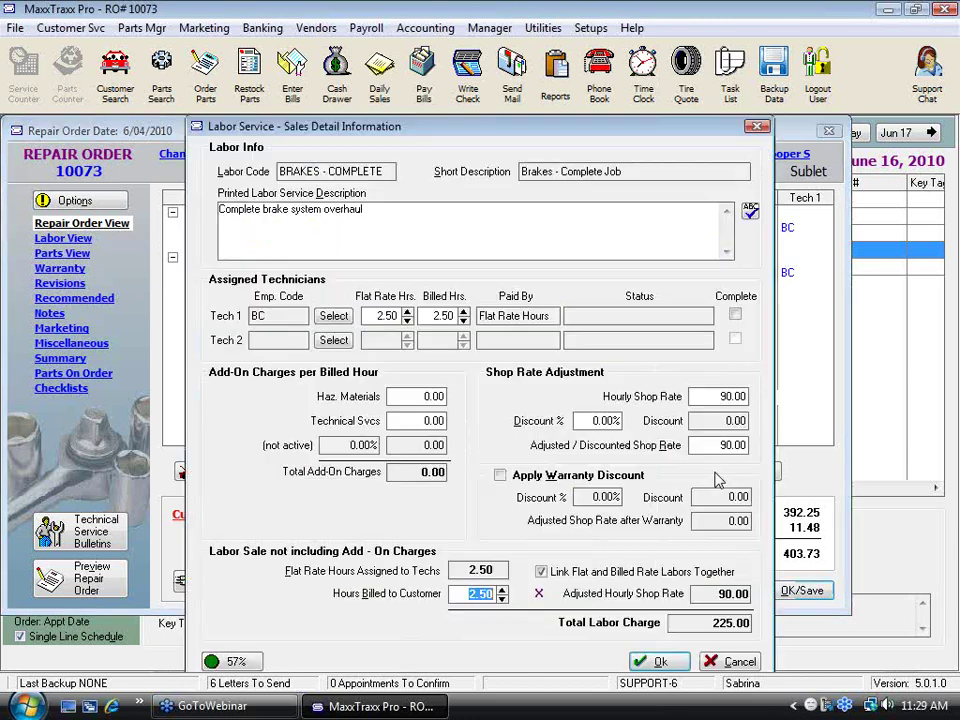
{"action": "left_click", "coordinate": [255, 662]}
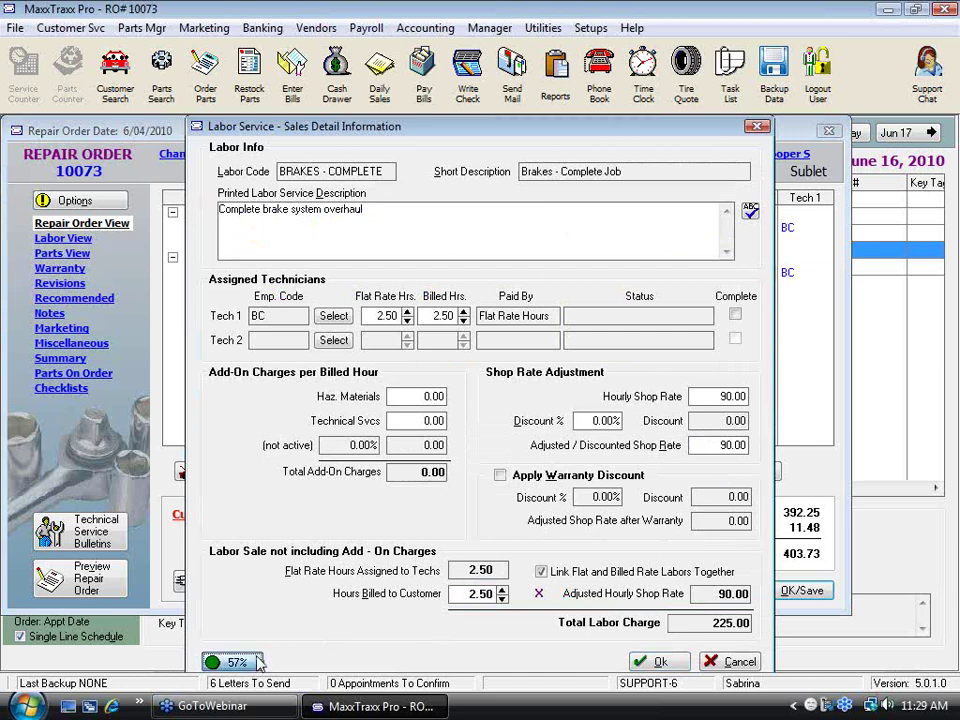
{"action": "left_click", "coordinate": [409, 391]}
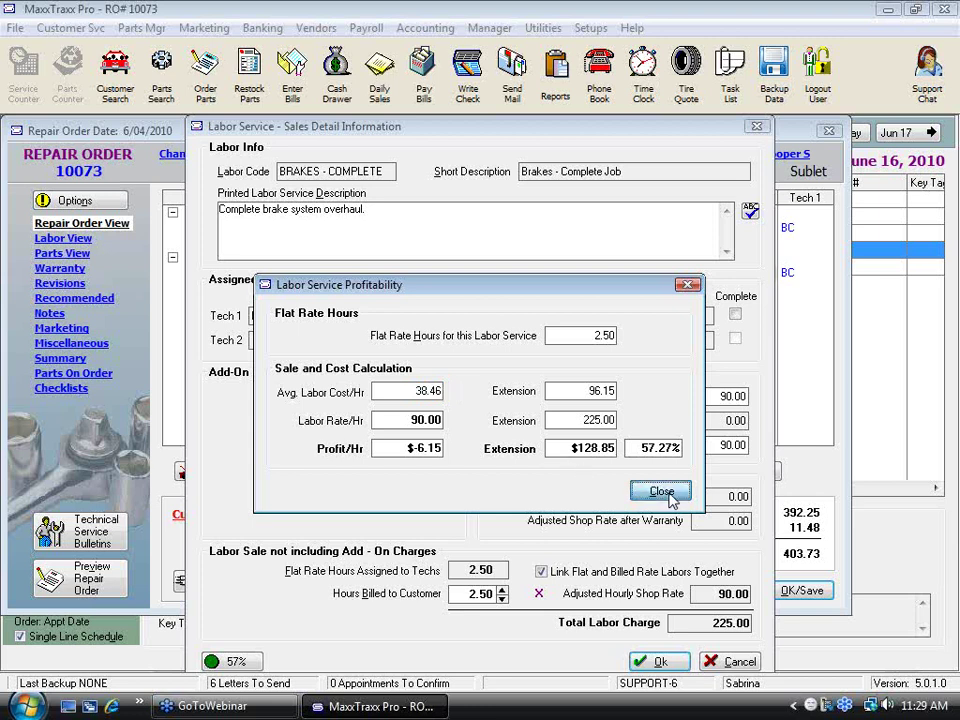
{"action": "left_click", "coordinate": [670, 500]}
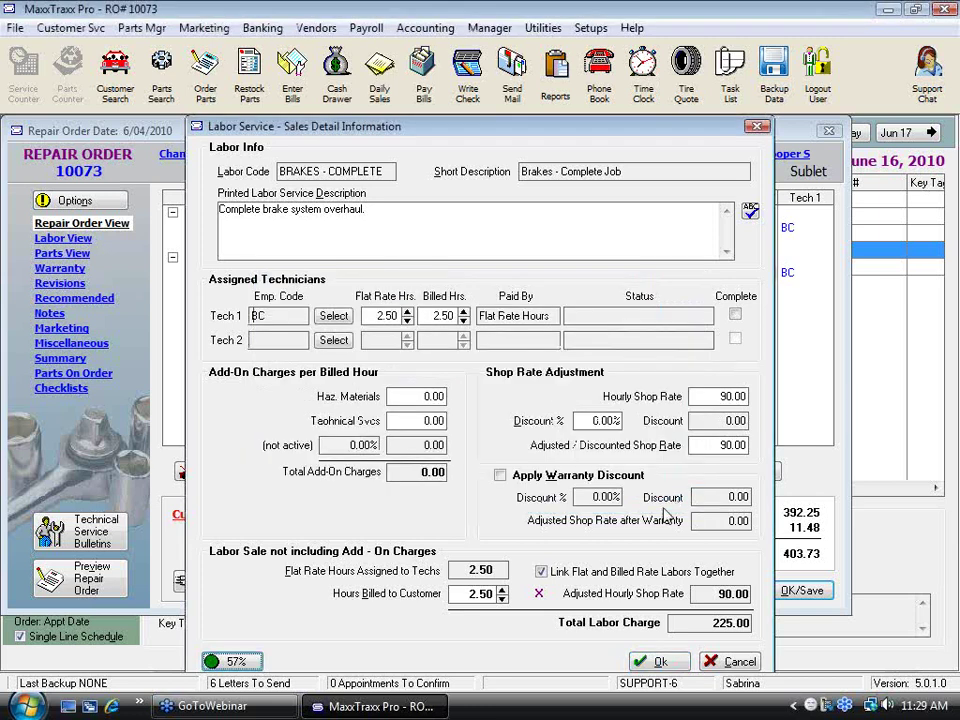
{"action": "left_click", "coordinate": [740, 662]}
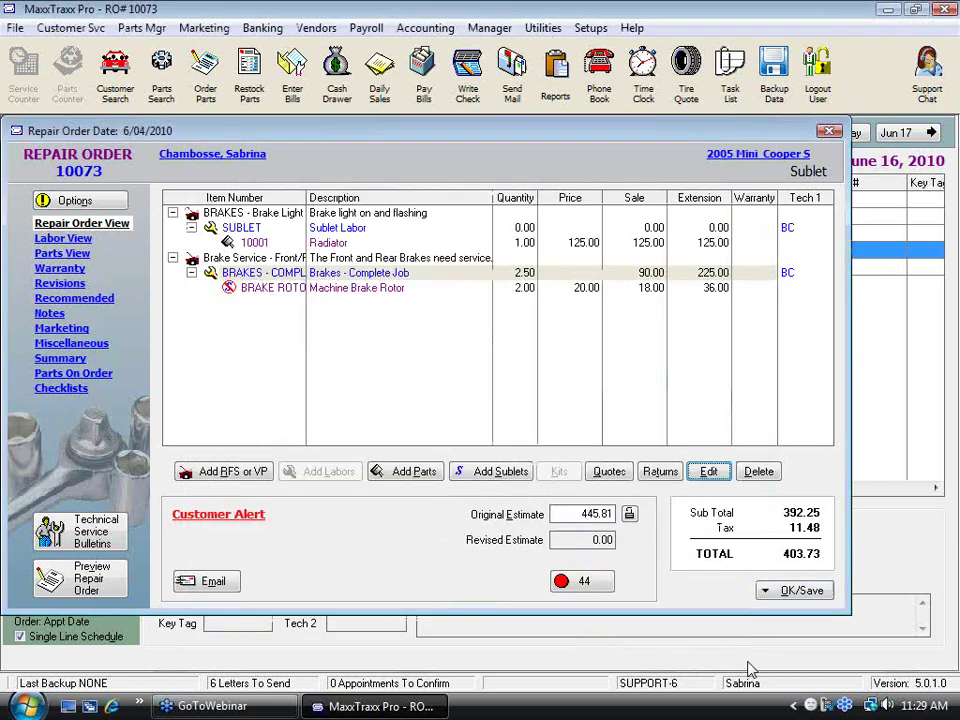
Step: Review the Radiator part's cost, sales price and profit, and return to the repair order
{"action": "double_click", "coordinate": [340, 245]}
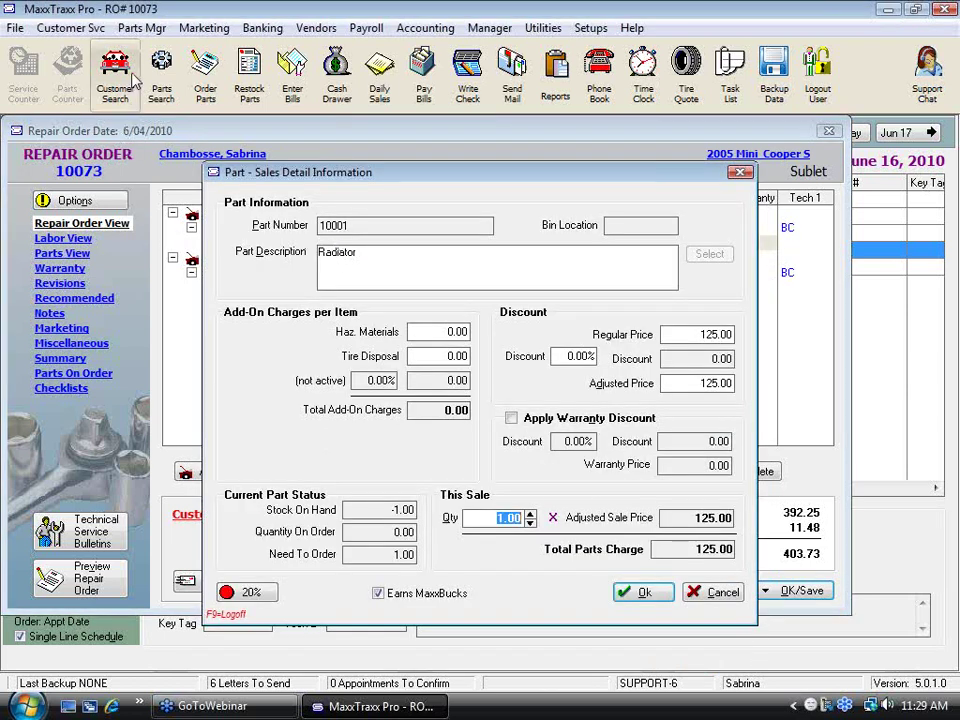
{"action": "left_click", "coordinate": [141, 28]}
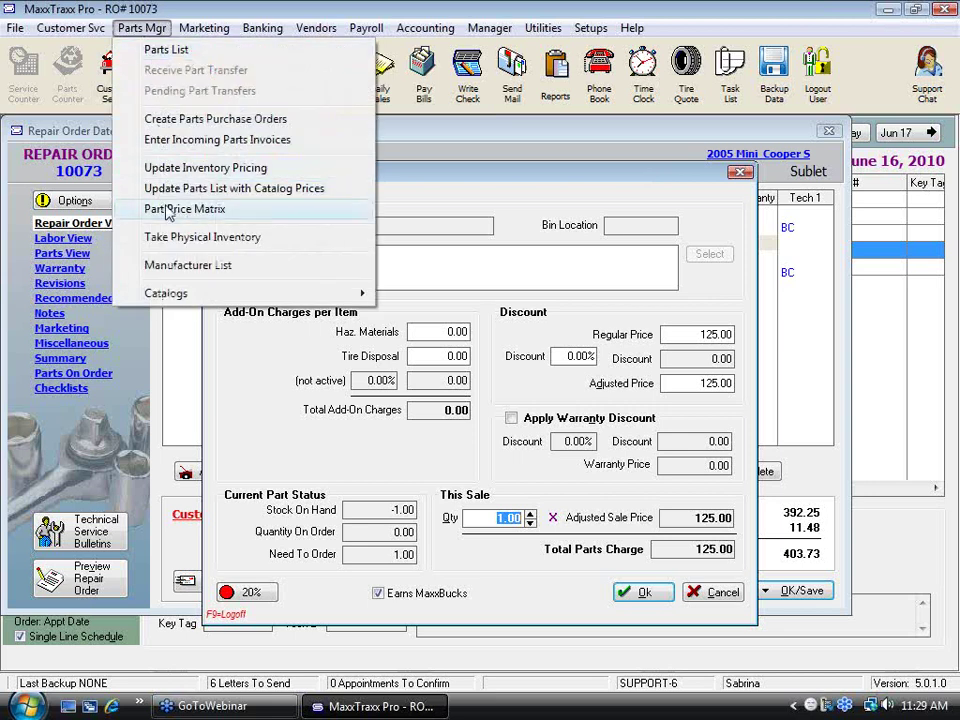
{"action": "left_click", "coordinate": [241, 594]}
{"action": "left_click", "coordinate": [241, 594]}
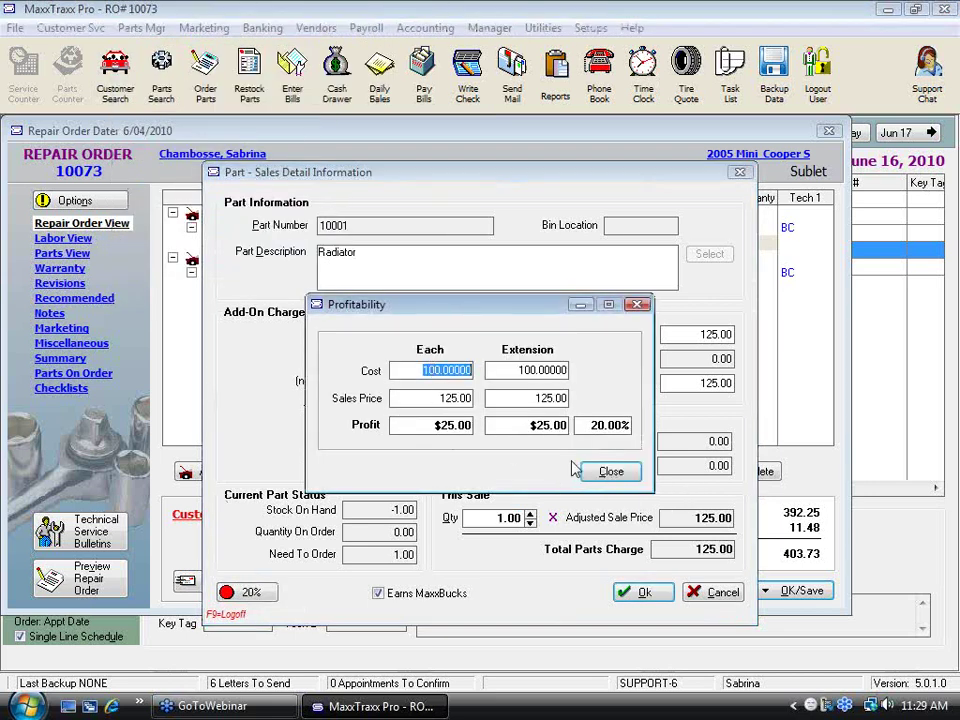
{"action": "left_click", "coordinate": [604, 470]}
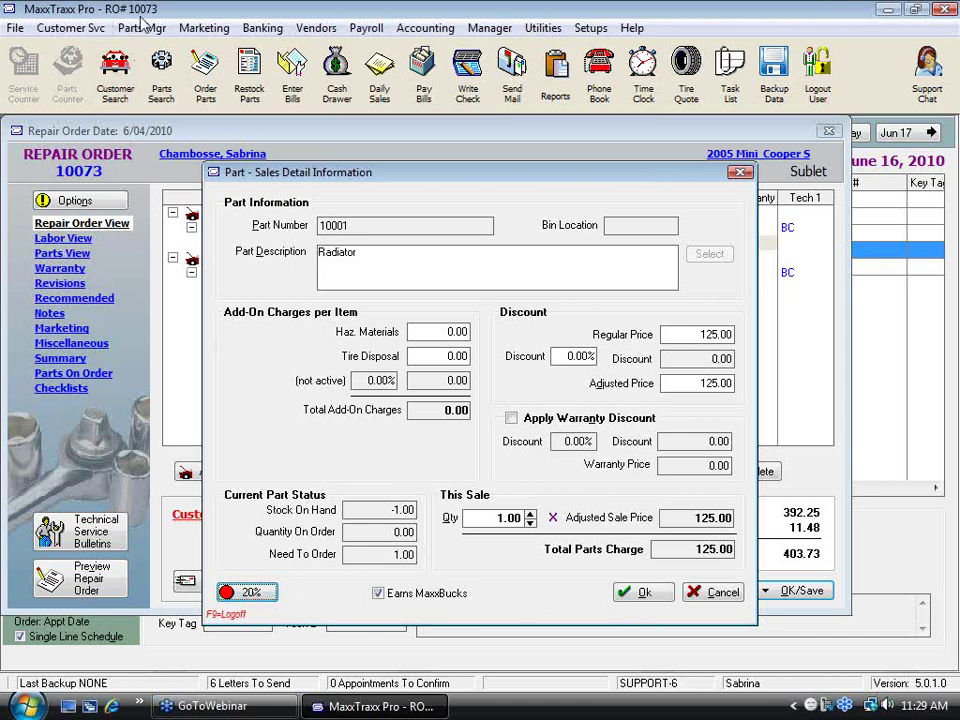
{"action": "left_click", "coordinate": [656, 592]}
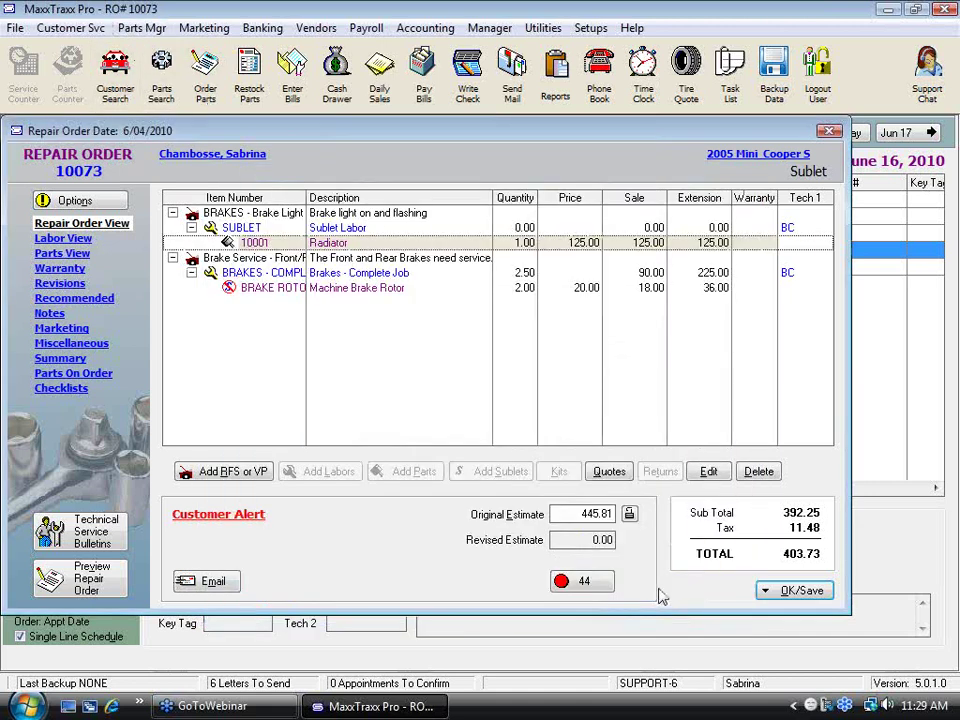
Step: Examine the repair order's profit breakdown by category, and check its supply charge percentages against the sales summary
{"action": "left_click", "coordinate": [582, 586]}
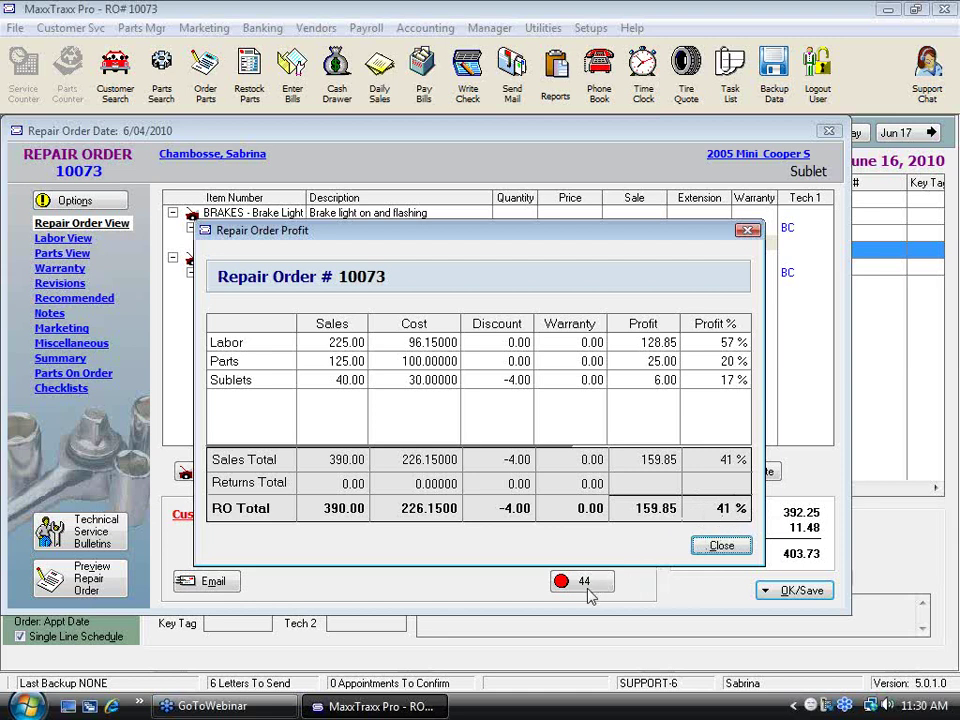
{"action": "left_click", "coordinate": [726, 547]}
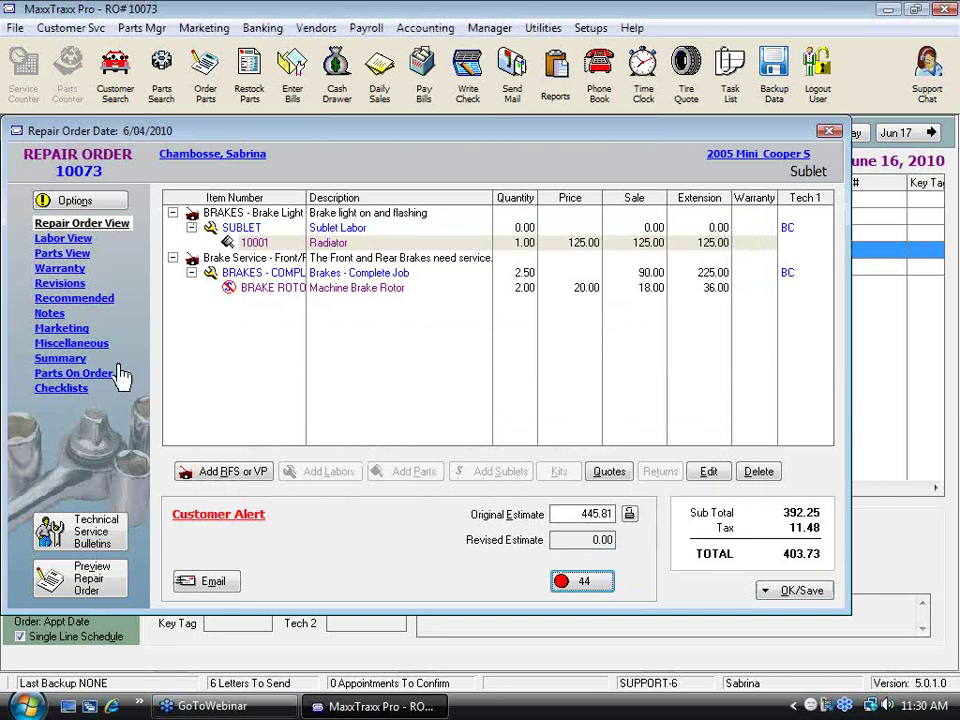
{"action": "left_click", "coordinate": [72, 344]}
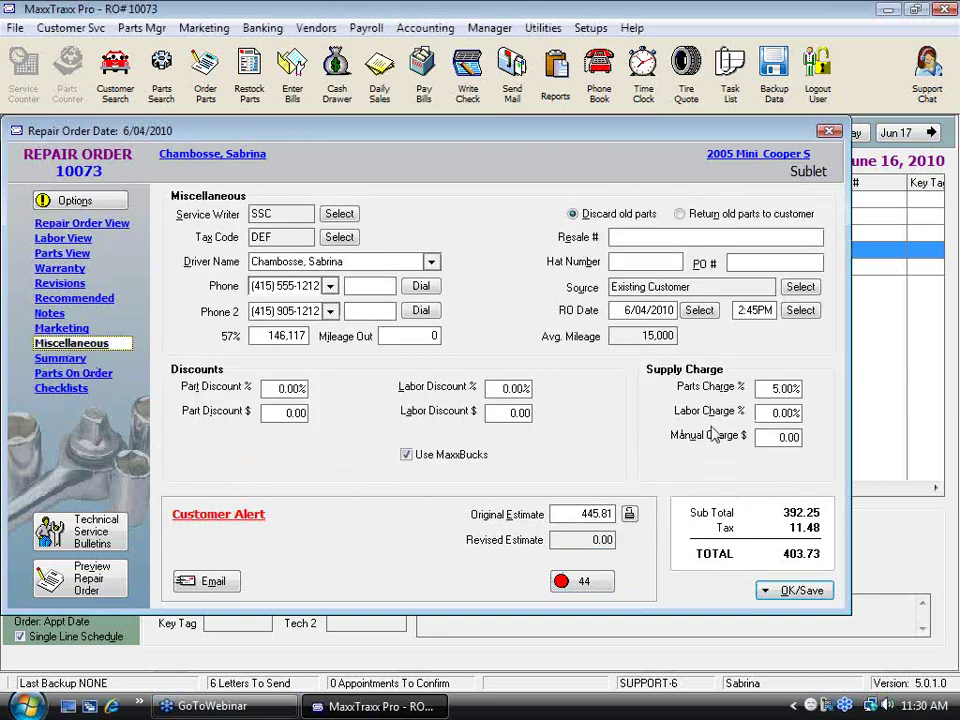
{"action": "left_click", "coordinate": [68, 362]}
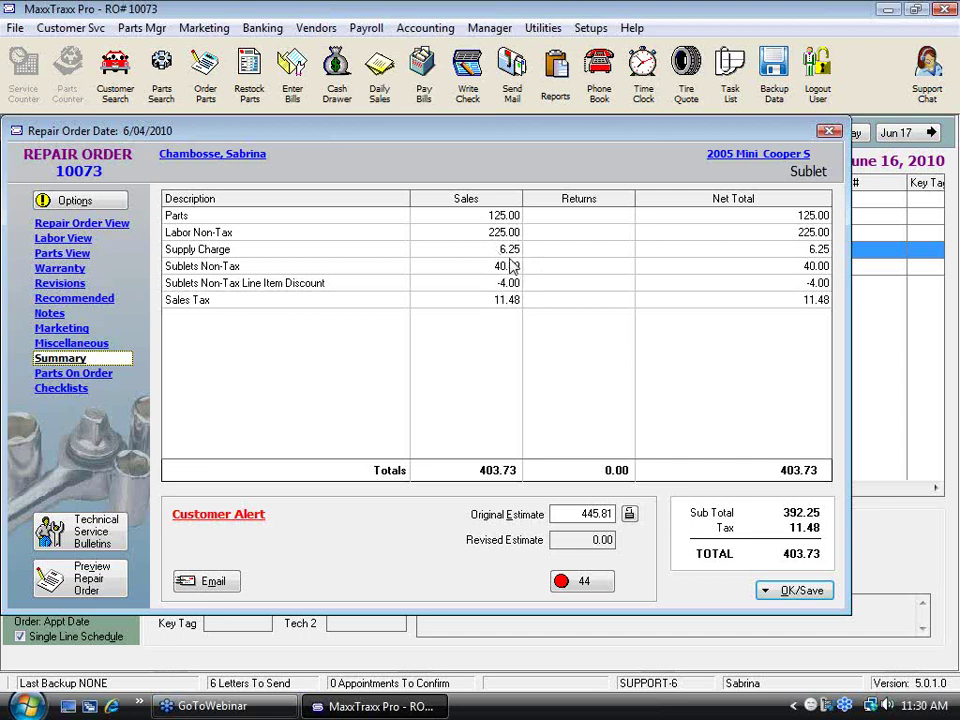
Step: Check the repair order's profit breakdown again from the line item view, and save the order without changing its status
{"action": "left_click", "coordinate": [95, 224]}
{"action": "left_click", "coordinate": [588, 585]}
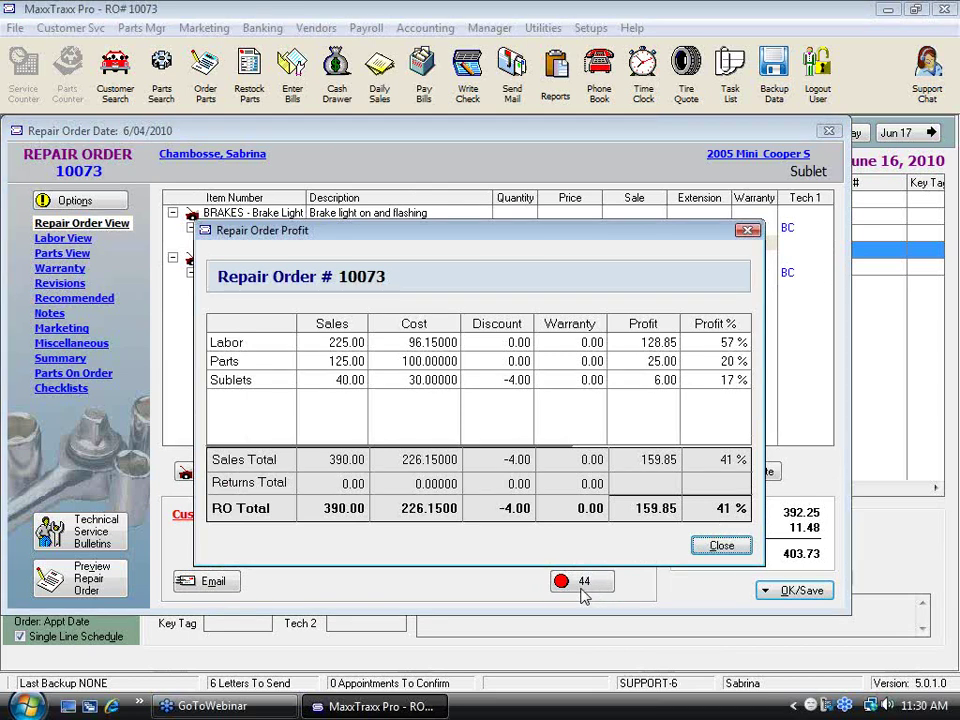
{"action": "left_click", "coordinate": [738, 547]}
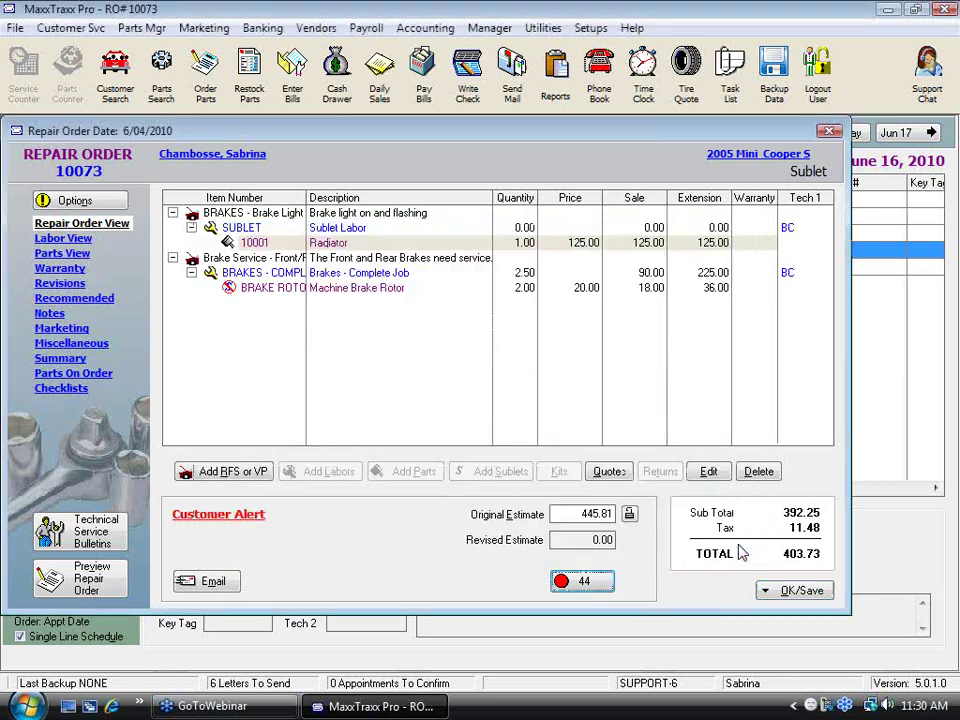
{"action": "left_click", "coordinate": [805, 592]}
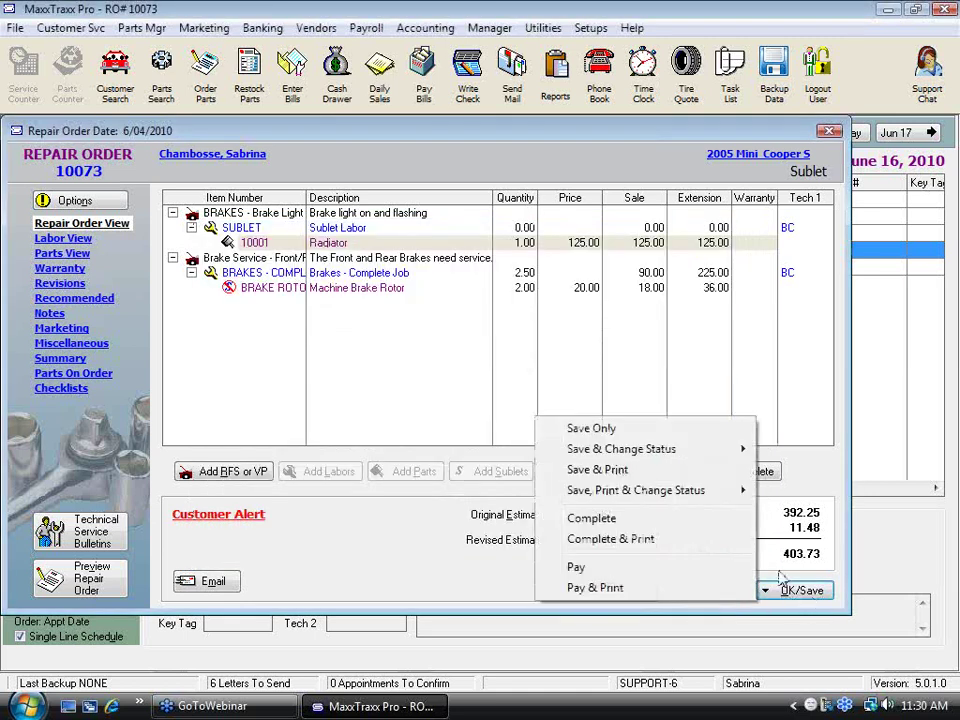
{"action": "left_click", "coordinate": [612, 430]}
Step: Load the daily sales for Front Counter #1 from 5/14/2010 to 6/15/2010 and bring up the cash drawer closing reports
{"action": "left_click", "coordinate": [380, 100]}
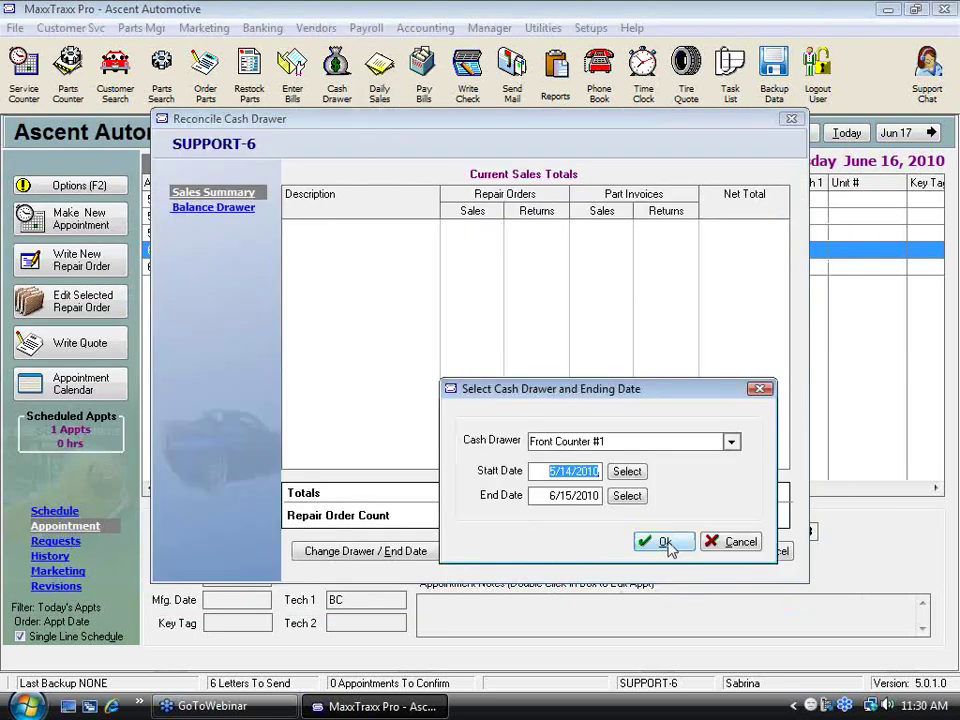
{"action": "left_click", "coordinate": [665, 543]}
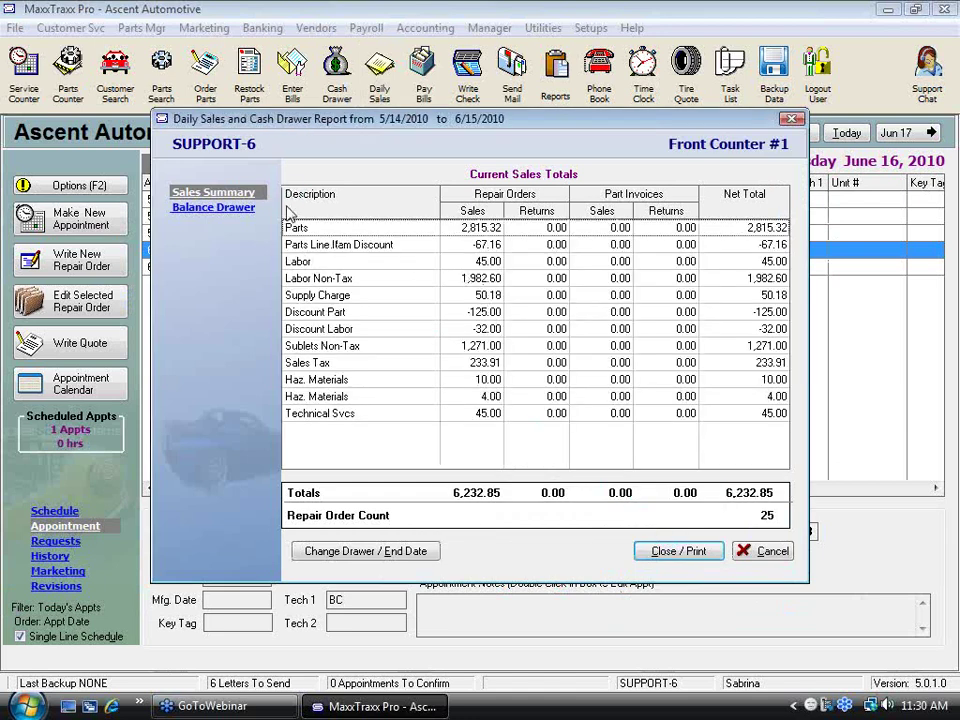
{"action": "left_click", "coordinate": [213, 207]}
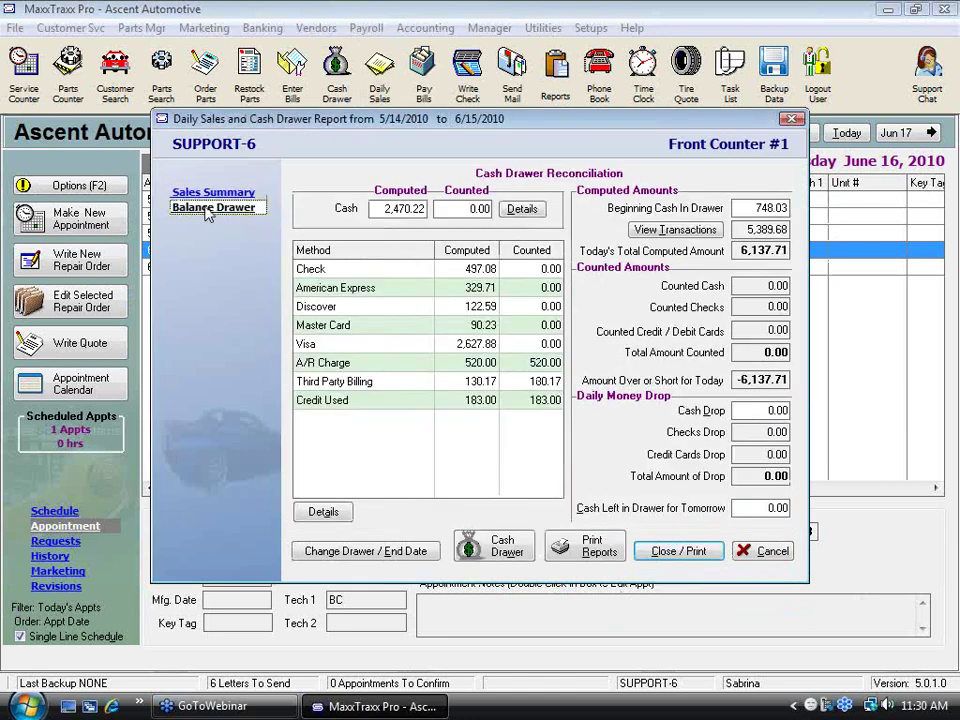
{"action": "left_click", "coordinate": [600, 553]}
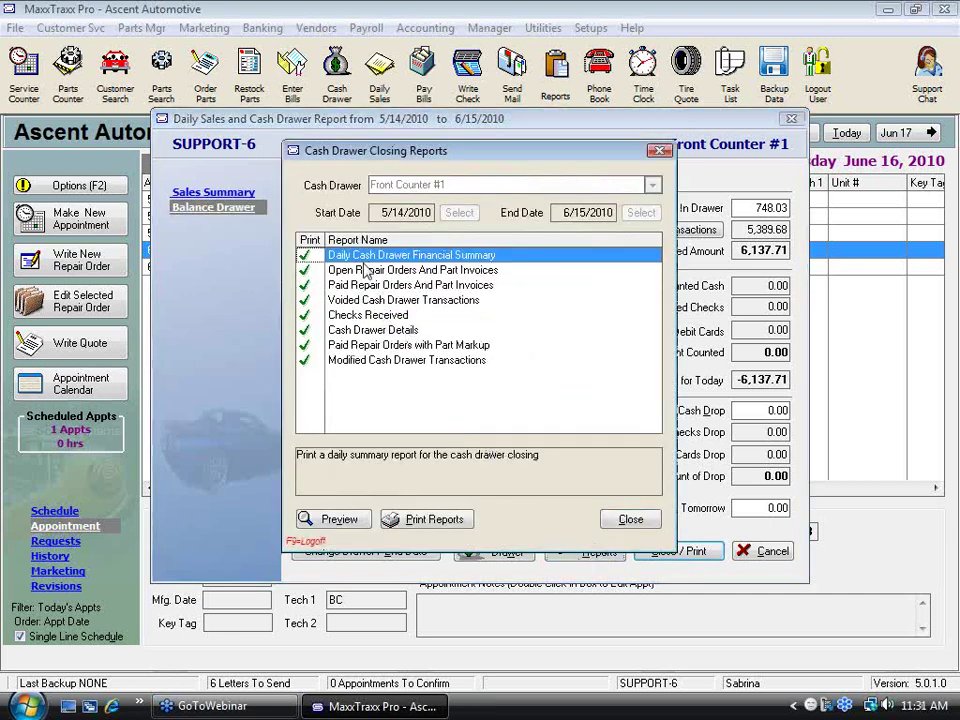
Step: Preview the Paid Repair Orders with Part Markup report and examine its repair order margins and the totals on page 2
{"action": "left_click", "coordinate": [455, 346]}
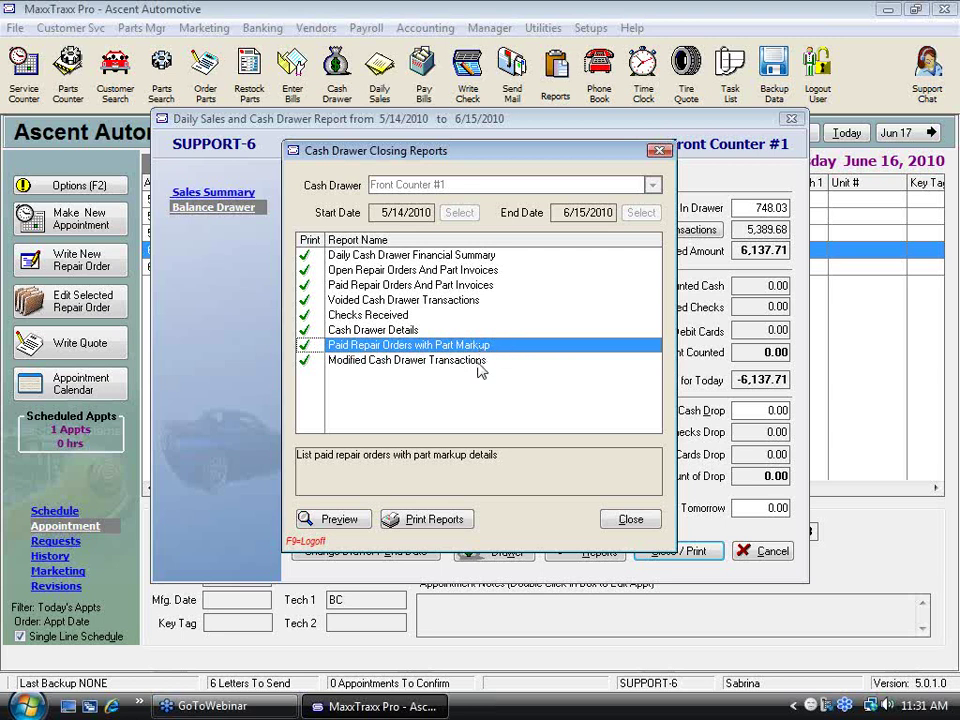
{"action": "left_click", "coordinate": [340, 521]}
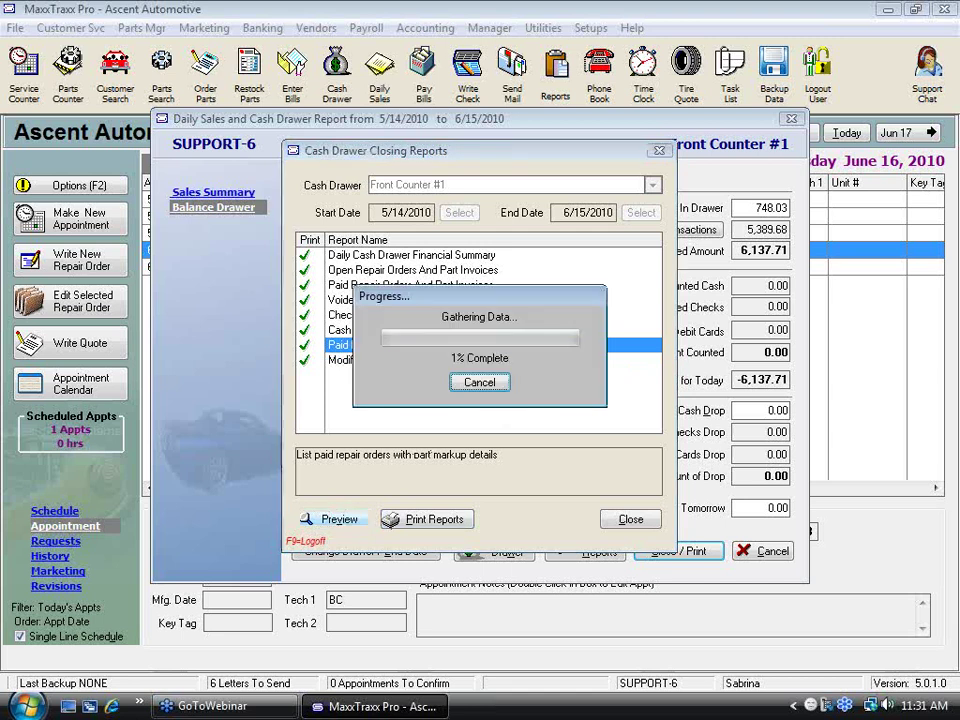
{"action": "left_click", "coordinate": [375, 465]}
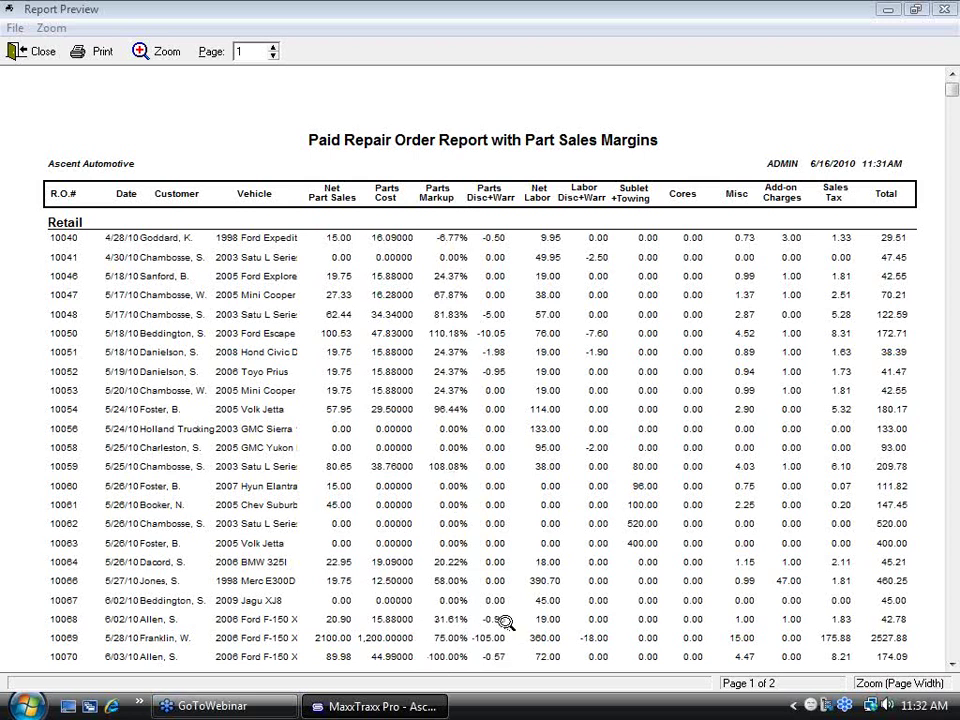
{"action": "left_click", "coordinate": [272, 47]}
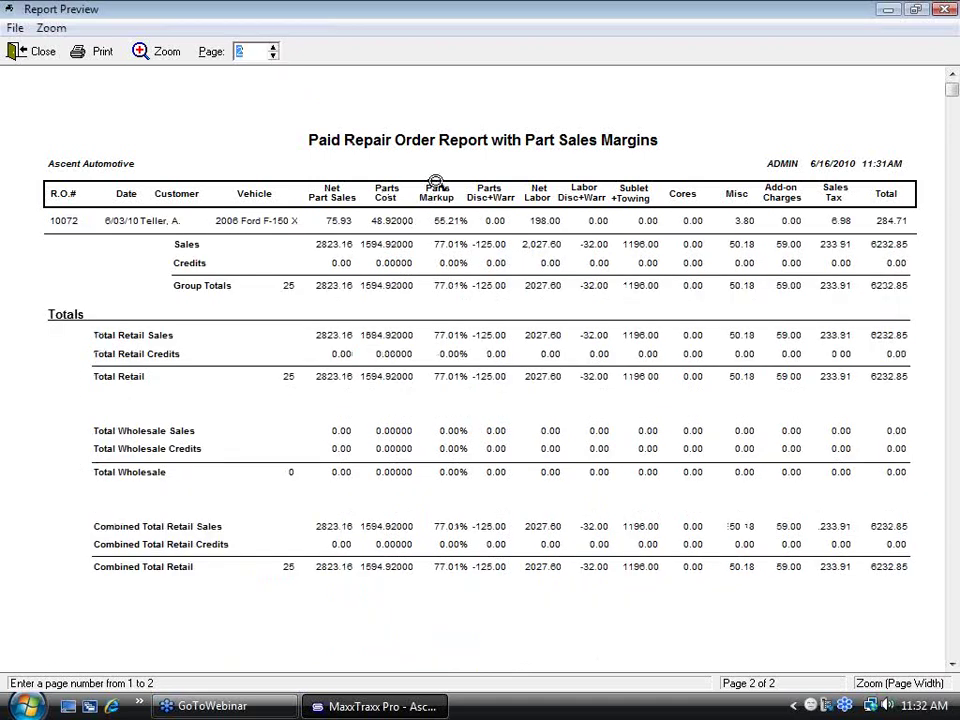
{"action": "left_click", "coordinate": [445, 300]}
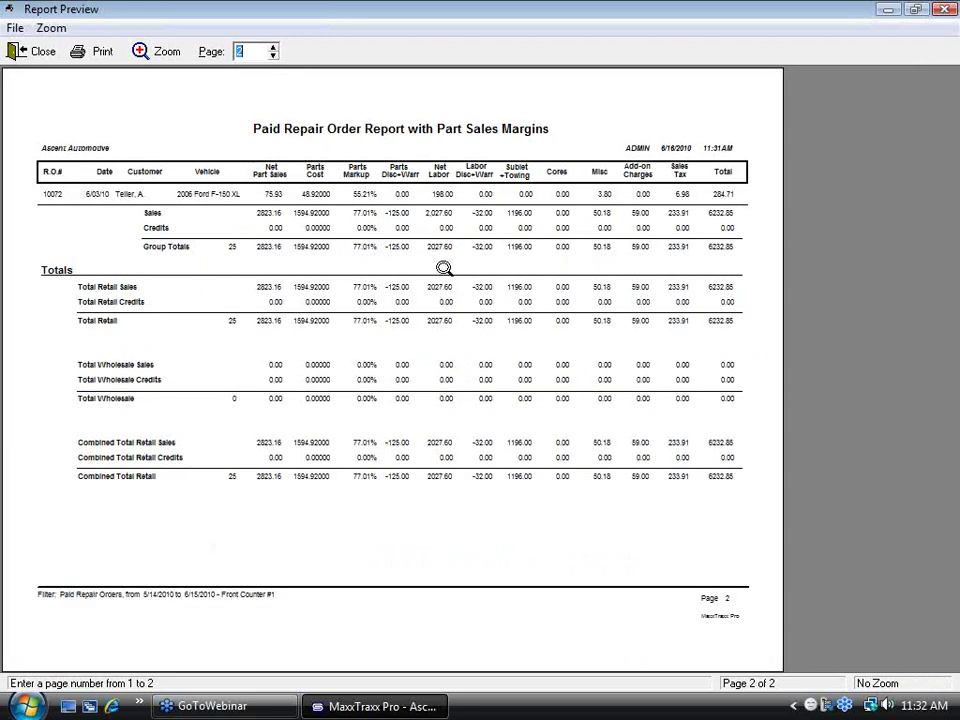
Step: Examine the enlarged totals on page 2 and the repair order margins on page 1, and close the report and daily sales windows
{"action": "left_click", "coordinate": [444, 268]}
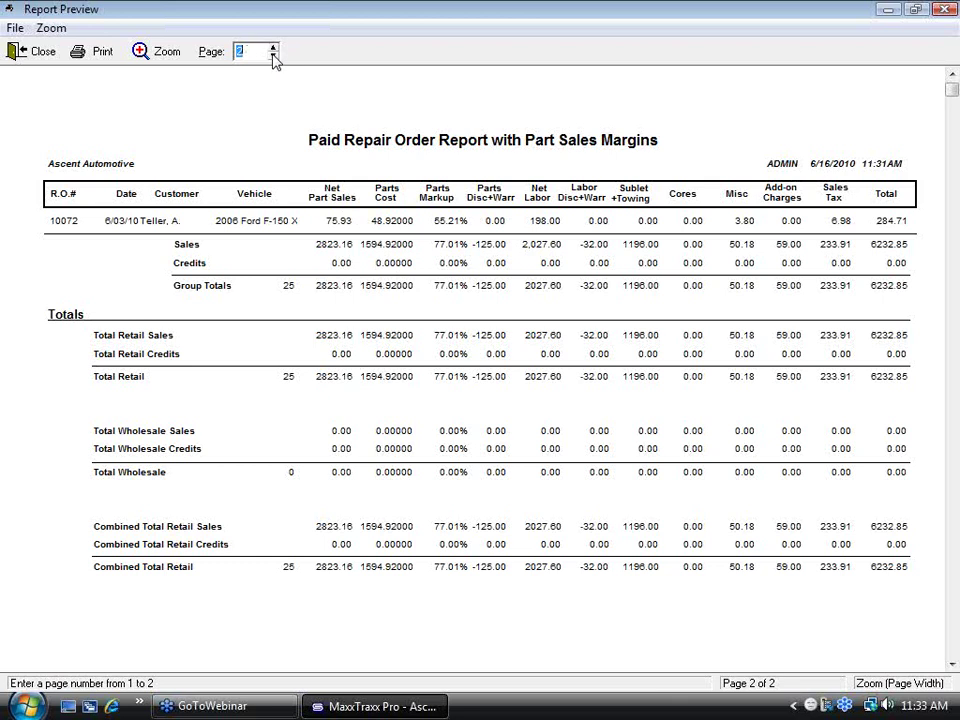
{"action": "left_click", "coordinate": [273, 56]}
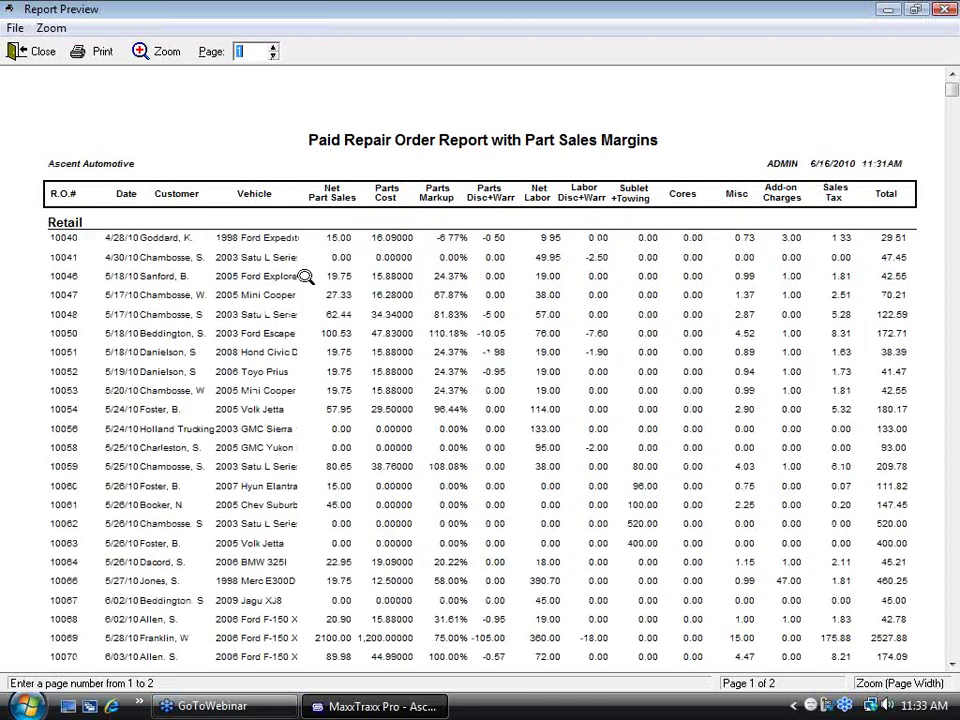
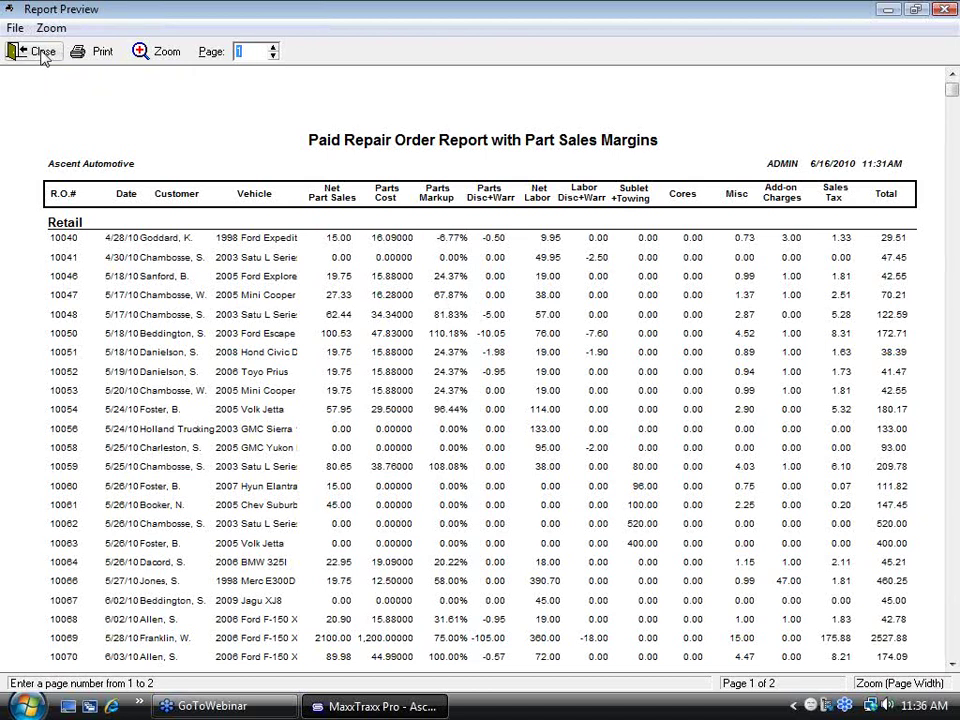
{"action": "left_click", "coordinate": [40, 53]}
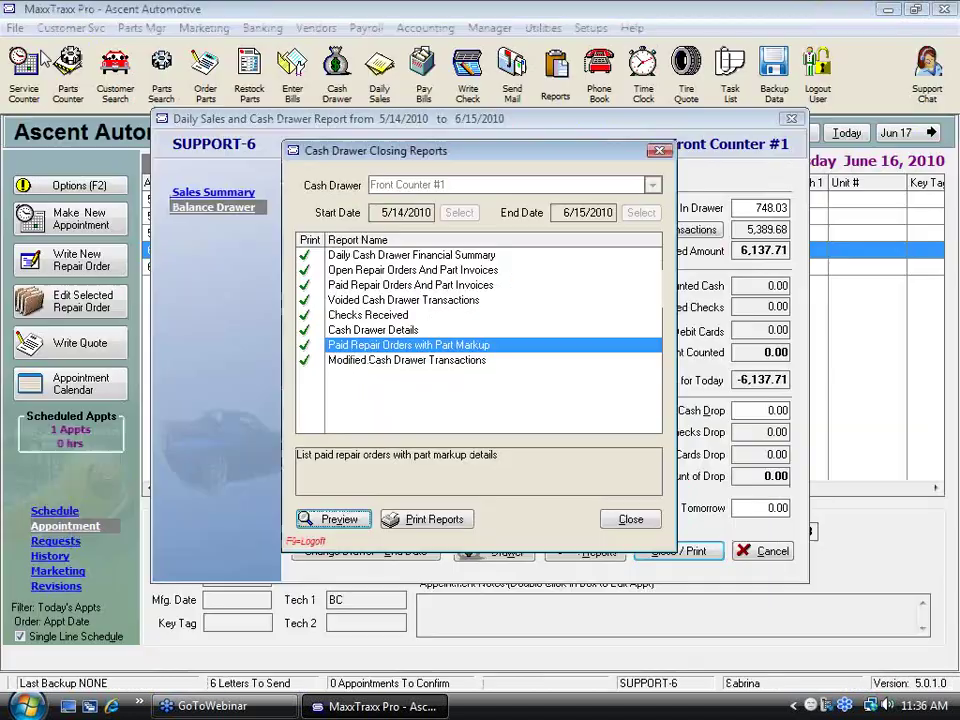
{"action": "left_click", "coordinate": [631, 521]}
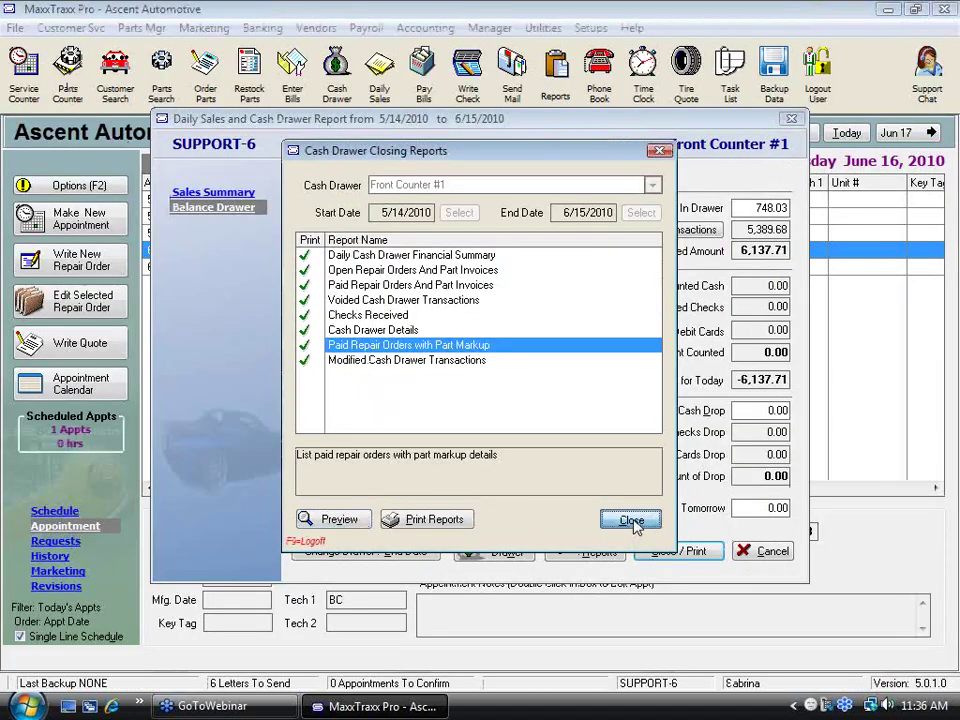
{"action": "left_click", "coordinate": [772, 551]}
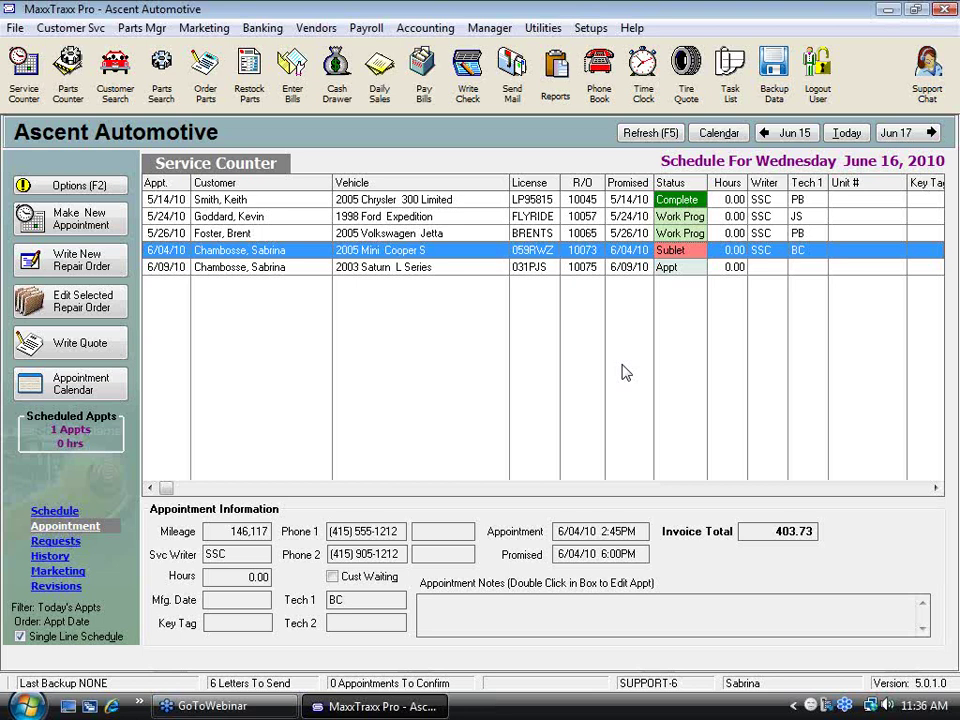
Step: Run the General Ledger Income Statement report for 1/01/2010 to 6/16/2010
{"action": "left_click", "coordinate": [554, 72]}
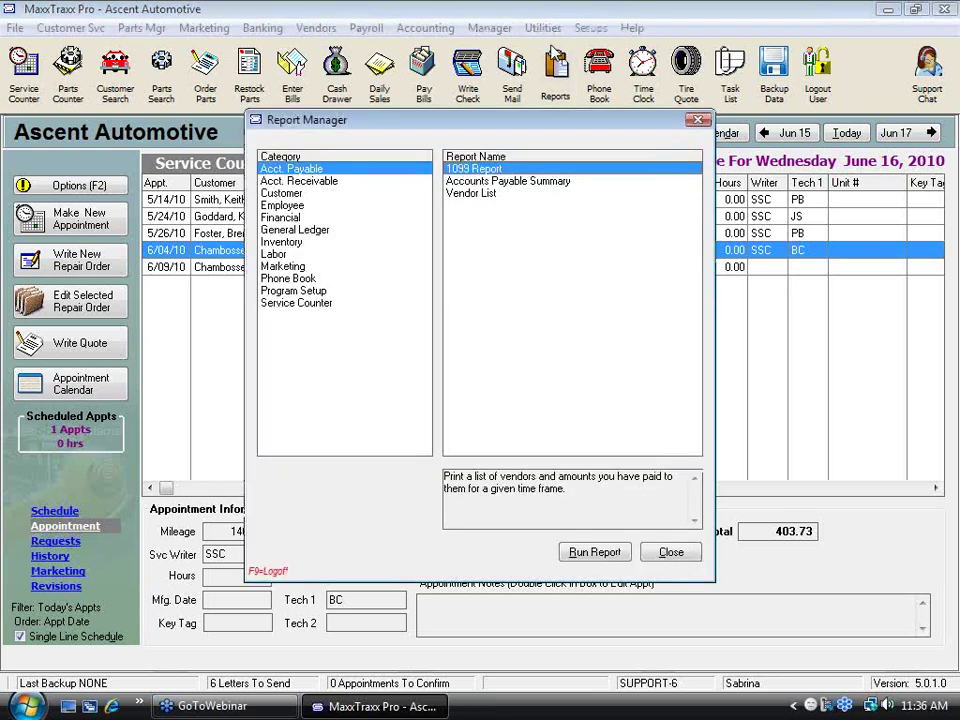
{"action": "left_click", "coordinate": [321, 231]}
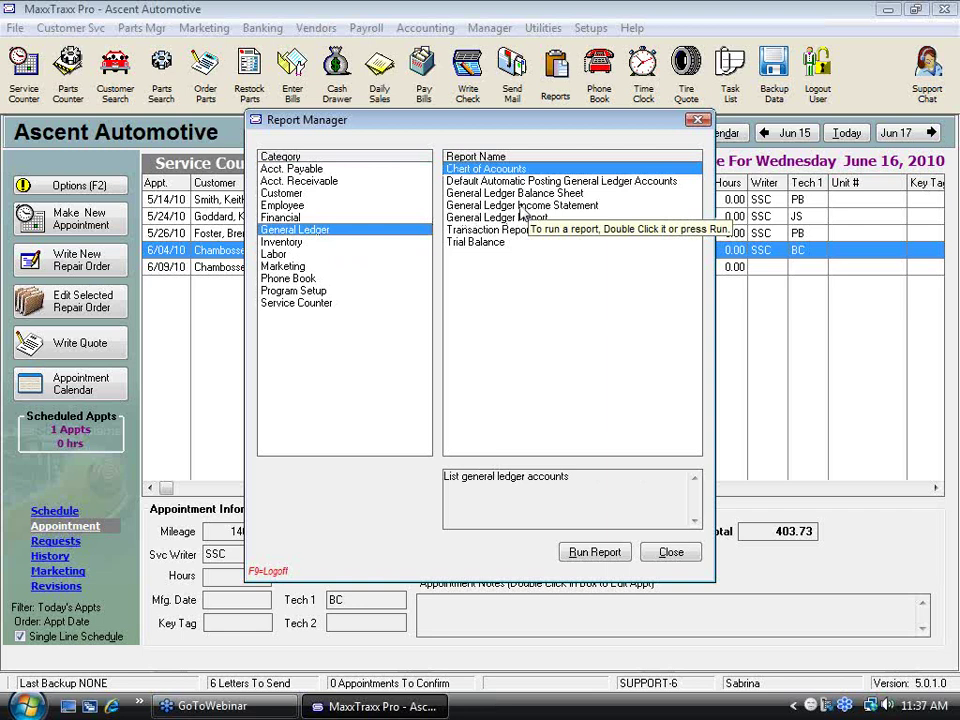
{"action": "double_click", "coordinate": [523, 206]}
{"action": "left_click", "coordinate": [565, 318]}
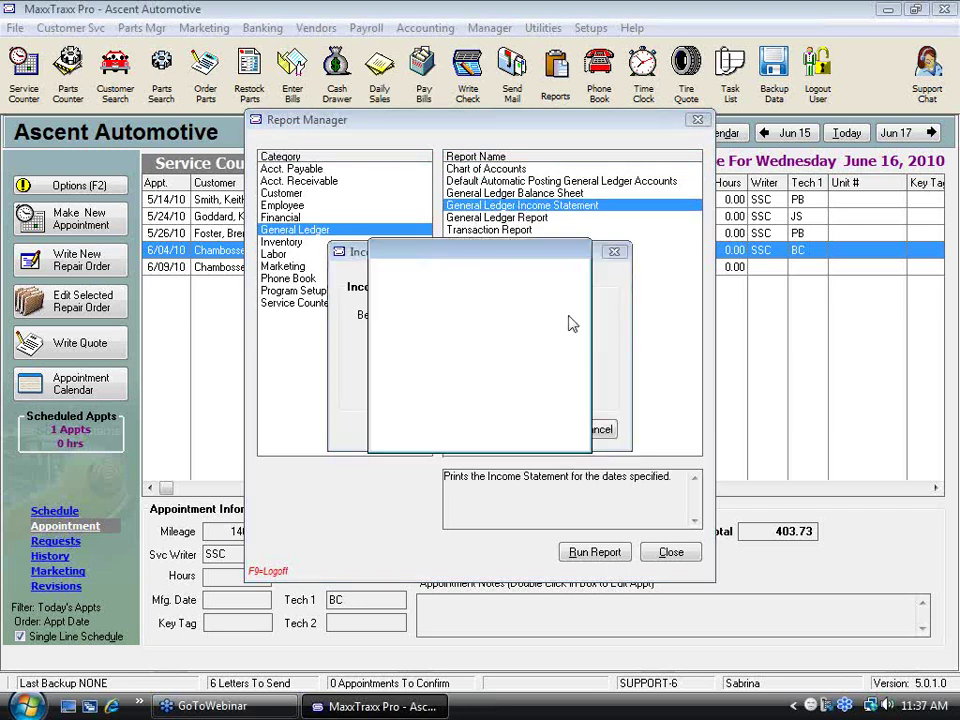
{"action": "left_click", "coordinate": [491, 273]}
{"action": "left_click", "coordinate": [432, 290]}
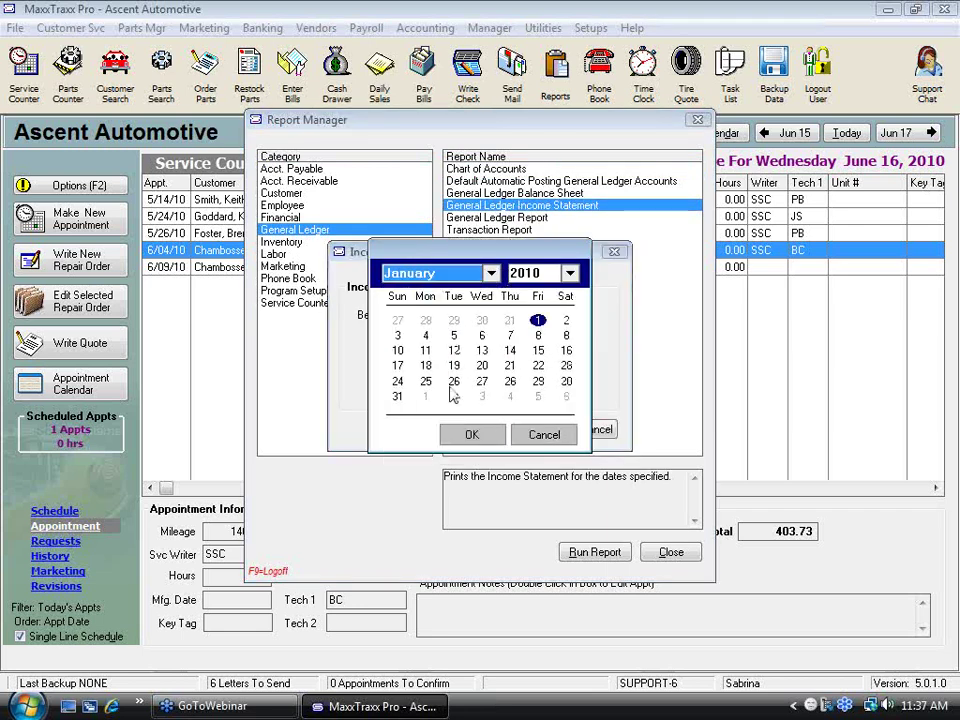
{"action": "left_click", "coordinate": [472, 436]}
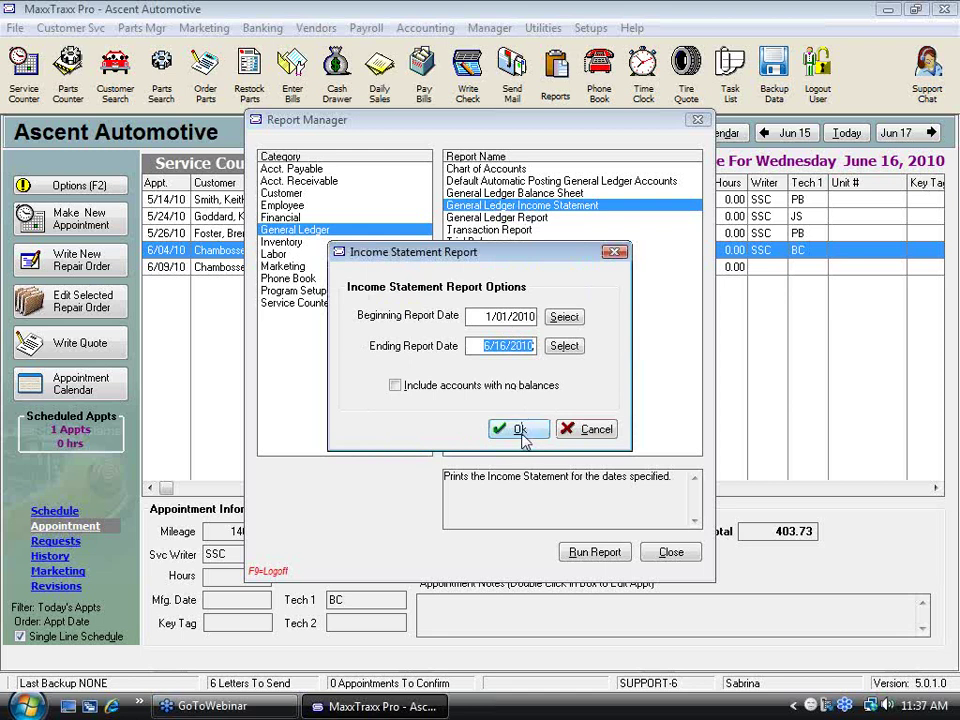
{"action": "left_click", "coordinate": [519, 430]}
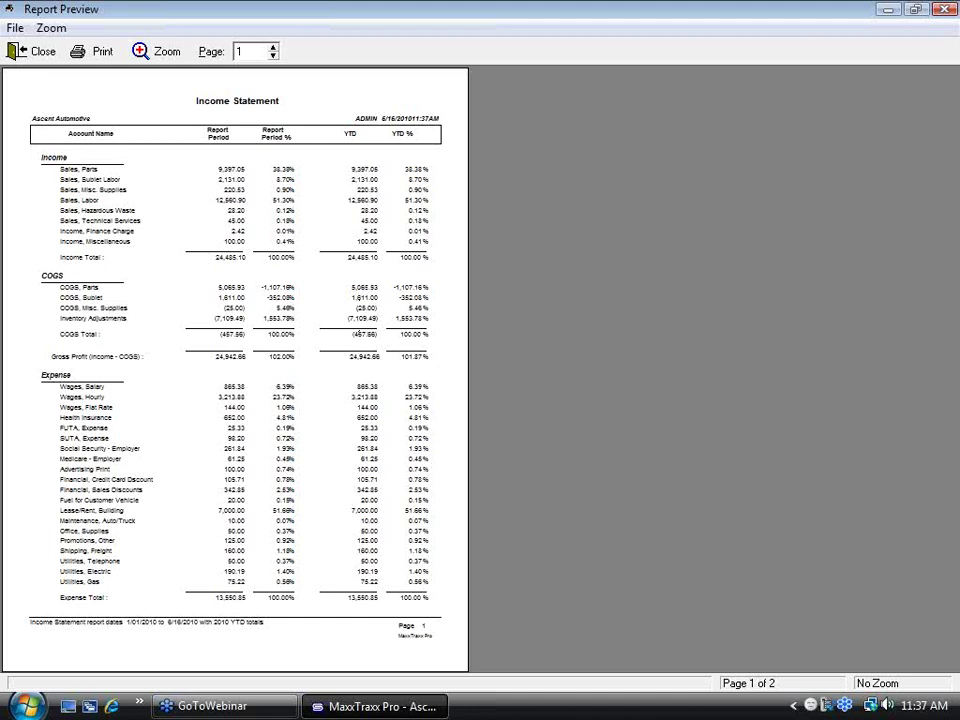
Step: Examine the income, COGS, gross profit and expense sections on page 1 of the Income Statement
{"action": "left_click", "coordinate": [368, 286]}
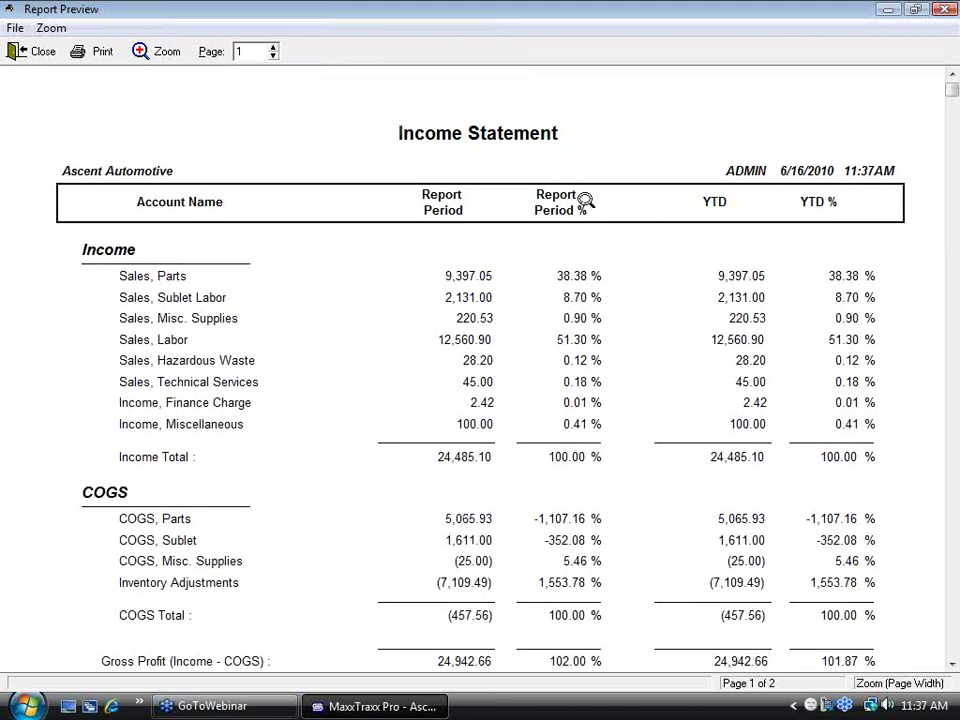
{"action": "left_click_drag", "start_coordinate": [955, 93], "coordinate": [955, 645]}
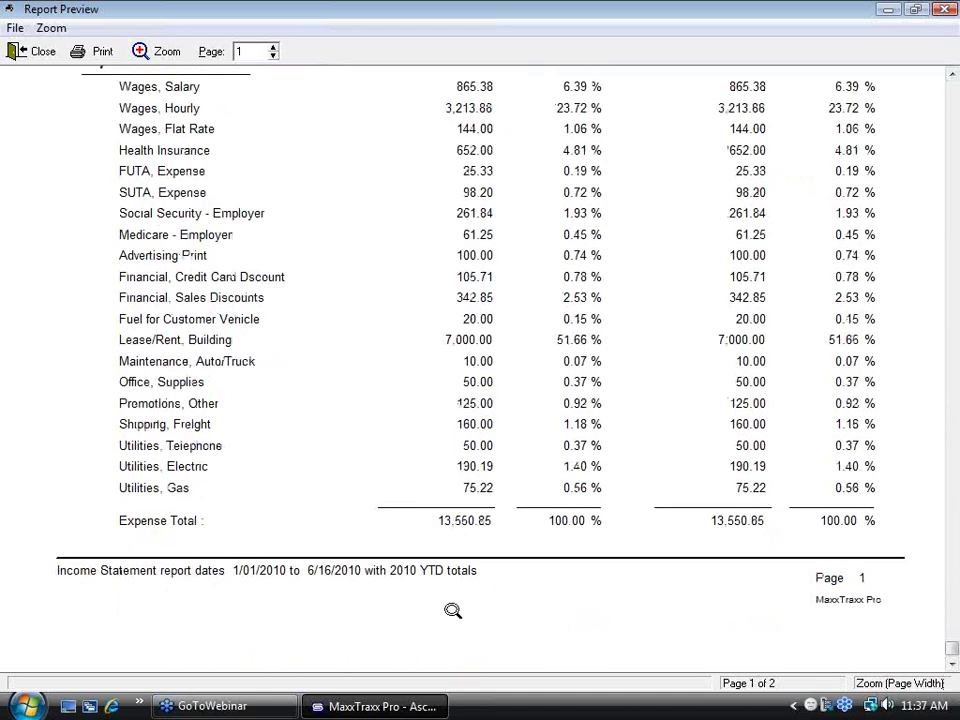
{"action": "left_click", "coordinate": [939, 10]}
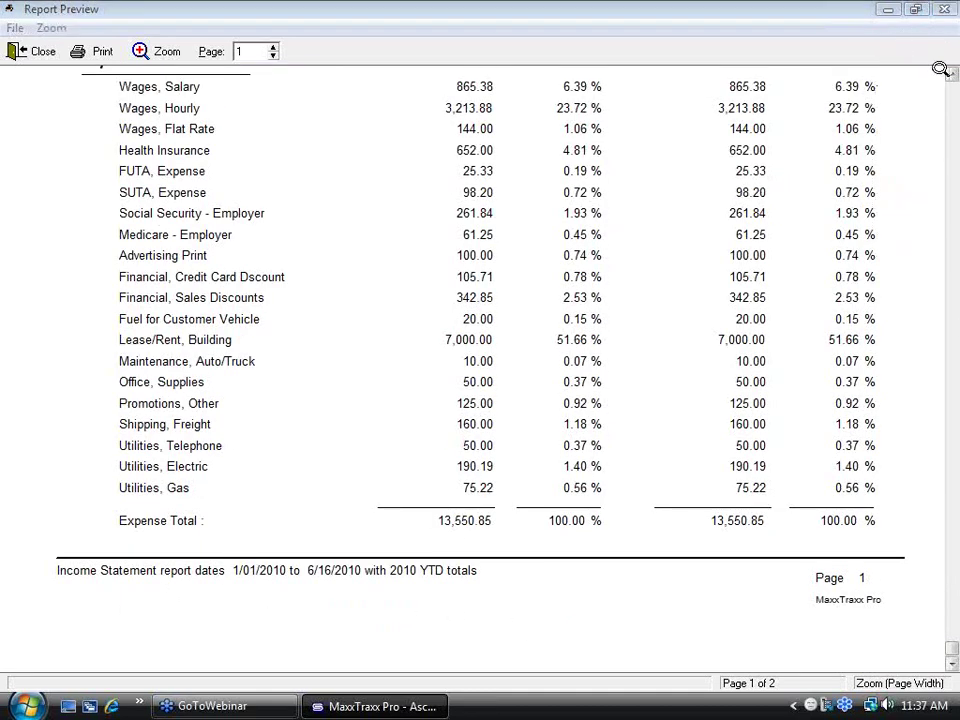
{"action": "left_click", "coordinate": [954, 95]}
{"action": "left_click", "coordinate": [954, 95]}
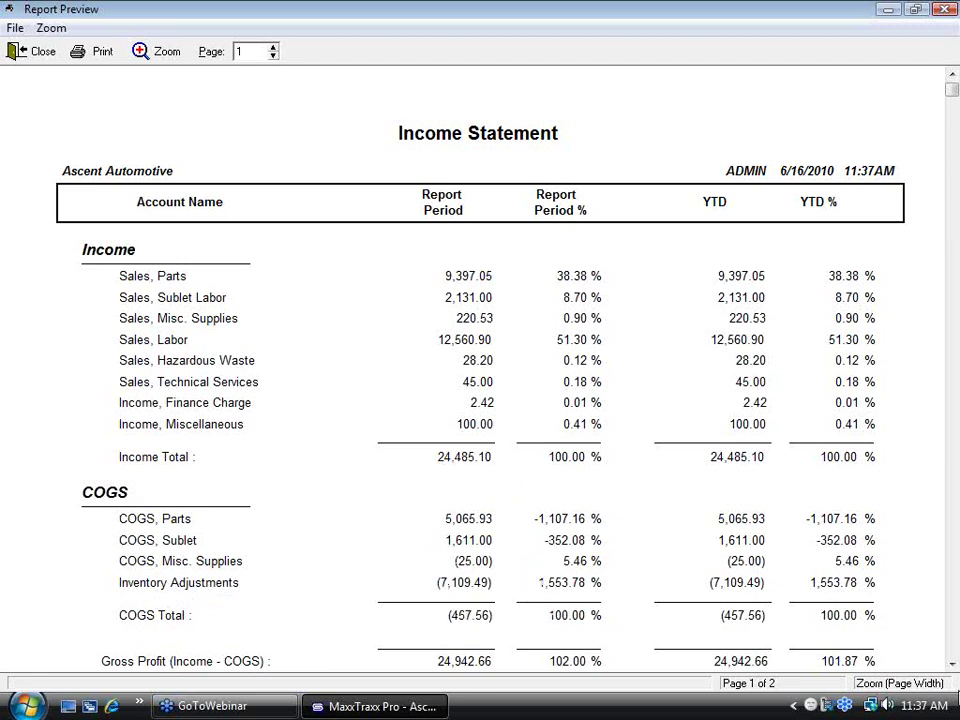
{"action": "scroll", "coordinate": [953, 665], "scroll_direction": "down", "scroll_amount": 5}
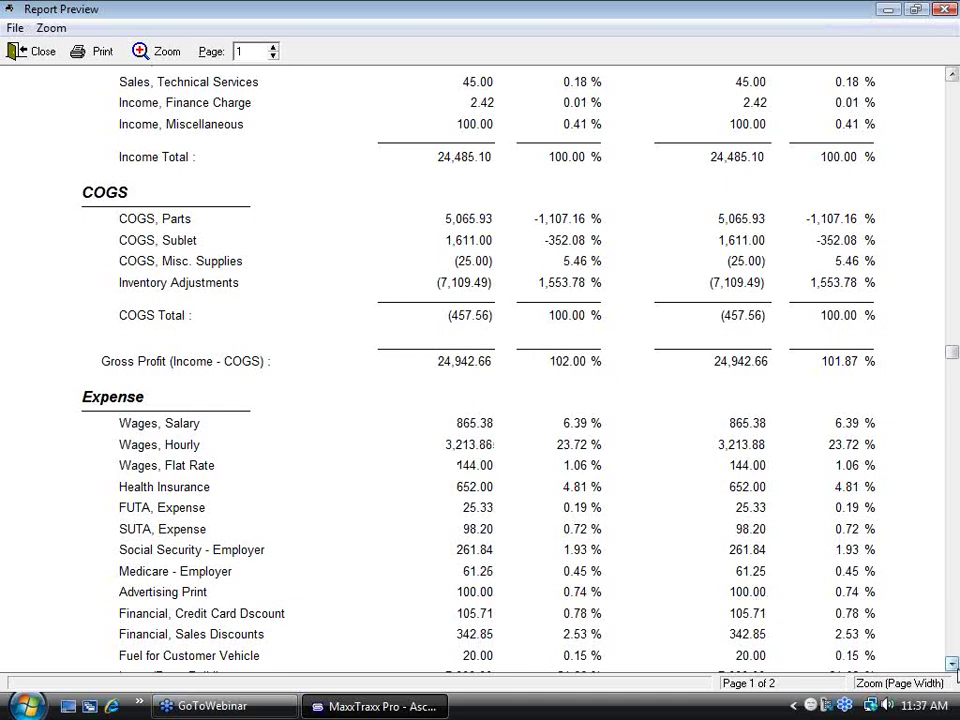
{"action": "left_click", "coordinate": [952, 665]}
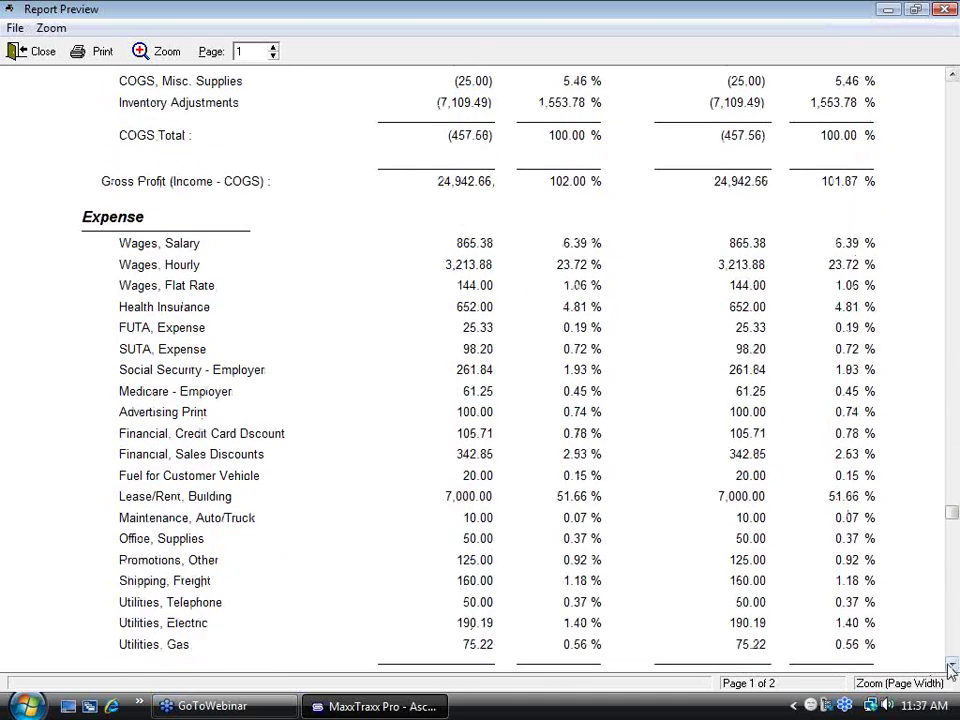
{"action": "scroll", "coordinate": [715, 505], "scroll_direction": "down", "scroll_amount": 3}
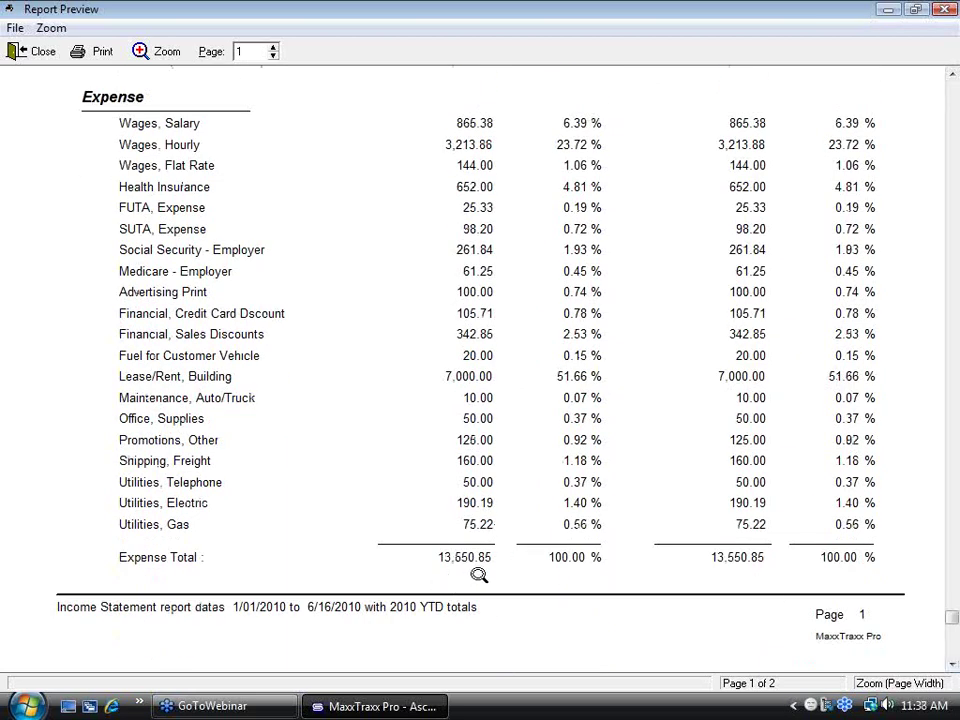
{"action": "left_click", "coordinate": [952, 77]}
{"action": "left_click", "coordinate": [952, 77]}
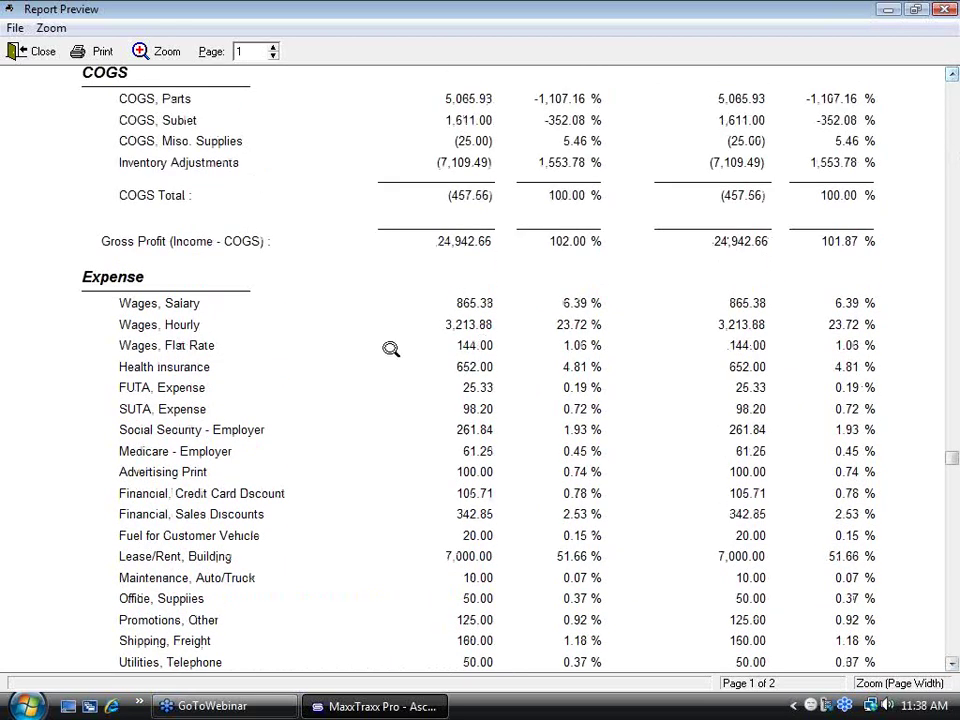
{"action": "left_click", "coordinate": [953, 661]}
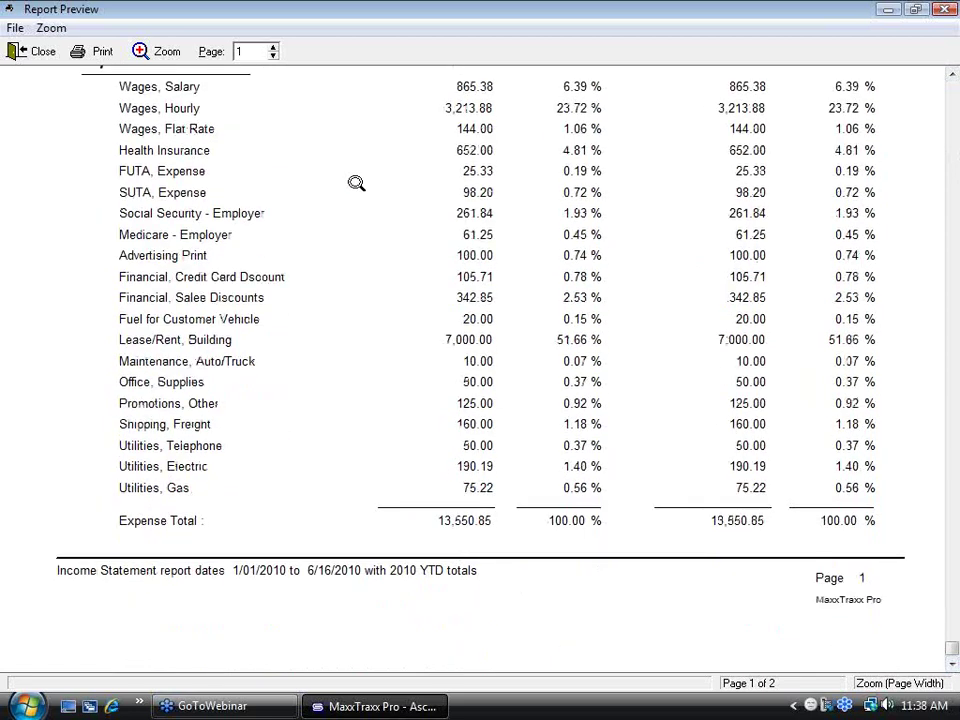
Step: Check the net profit on page 2 of the Income Statement, return to page 1 and close the report
{"action": "left_click", "coordinate": [274, 47]}
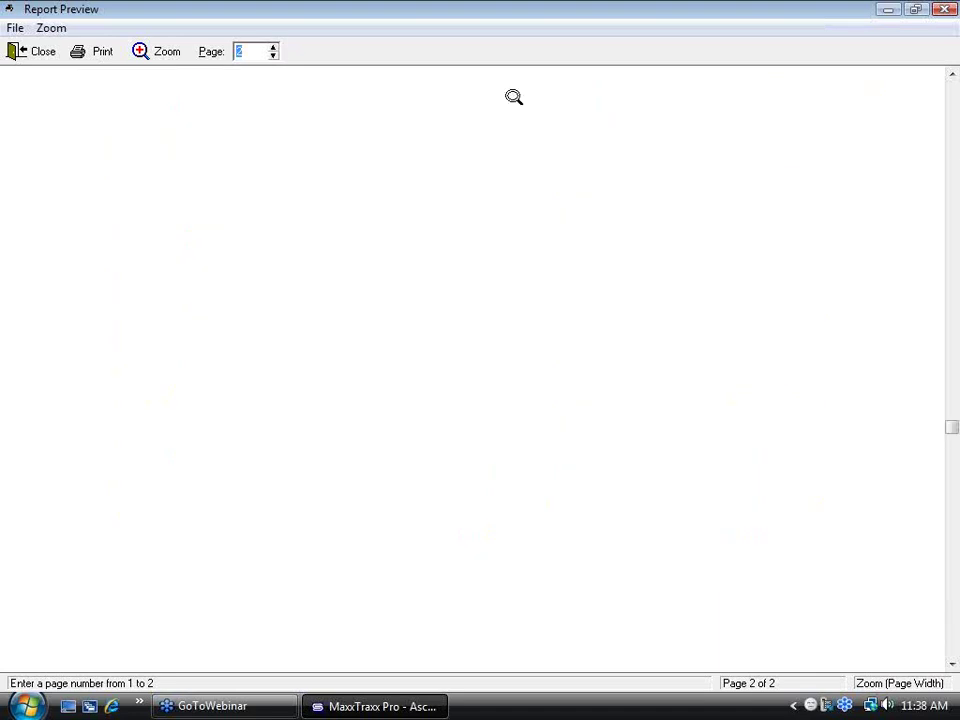
{"action": "left_click", "coordinate": [953, 102]}
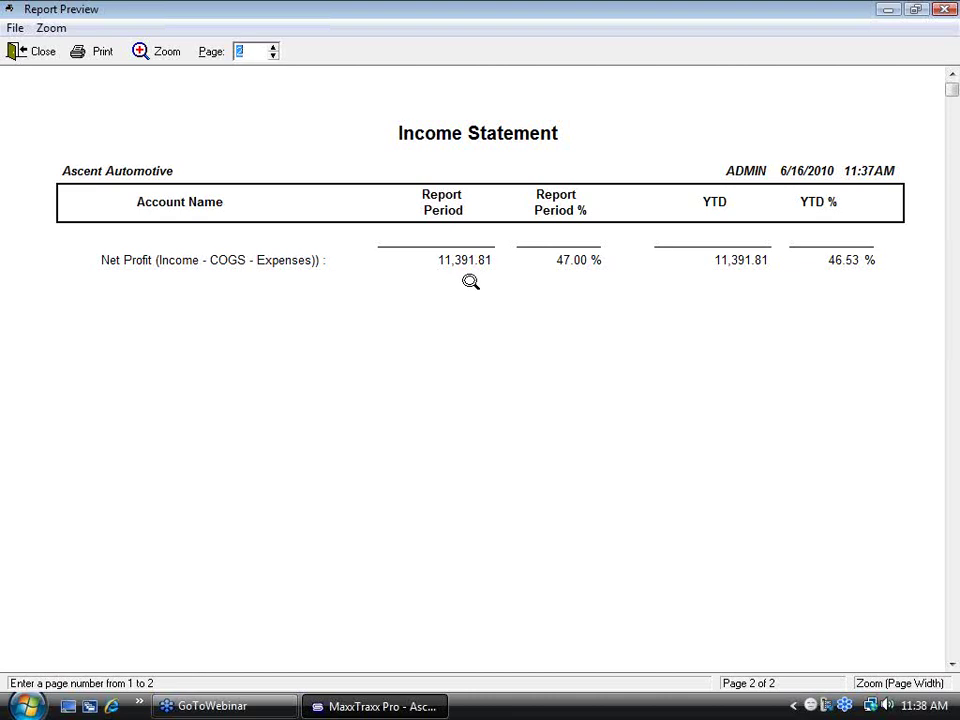
{"action": "left_click", "coordinate": [274, 56]}
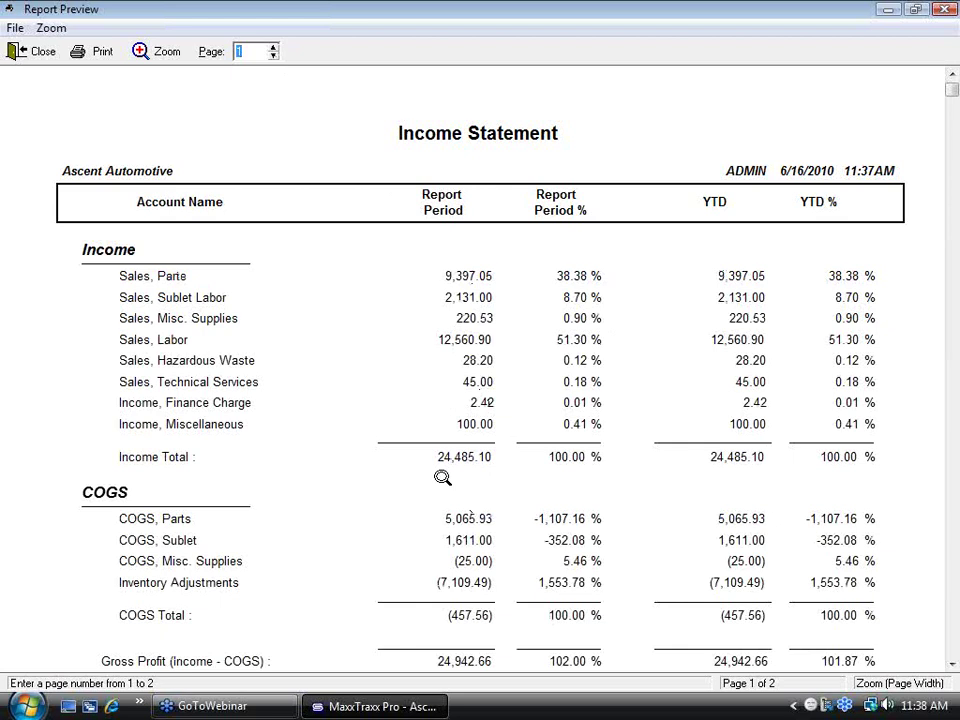
{"action": "left_click", "coordinate": [40, 52]}
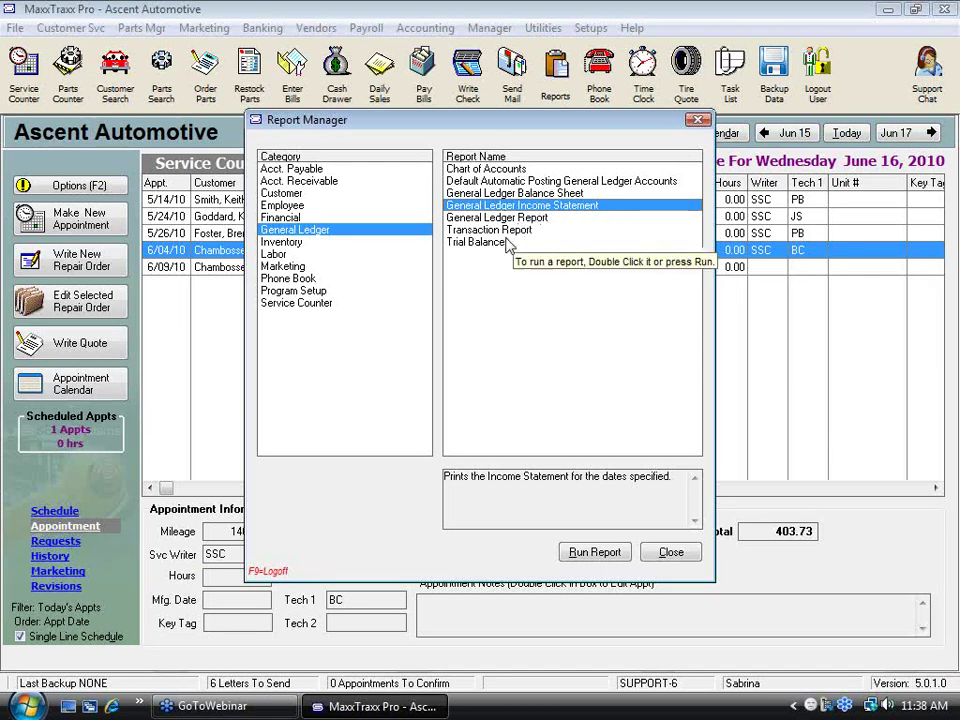
Step: Run the General Ledger Balance Sheet, examine its asset and liability accounts, and close the report
{"action": "double_click", "coordinate": [534, 194]}
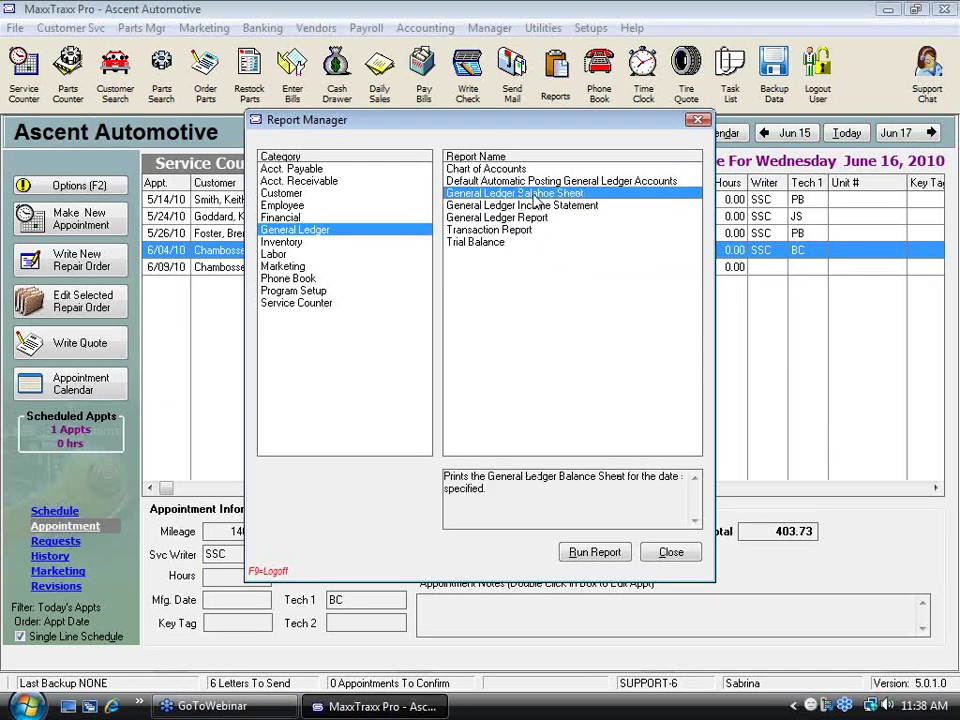
{"action": "left_click", "coordinate": [520, 410]}
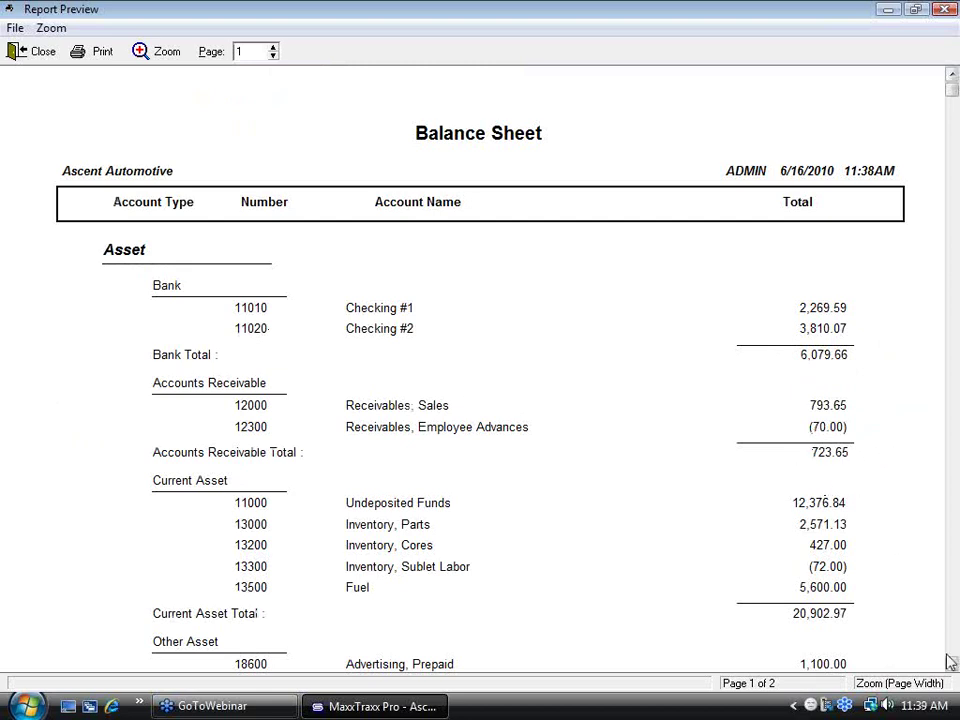
{"action": "scroll", "coordinate": [715, 500], "scroll_direction": "down", "scroll_amount": 4}
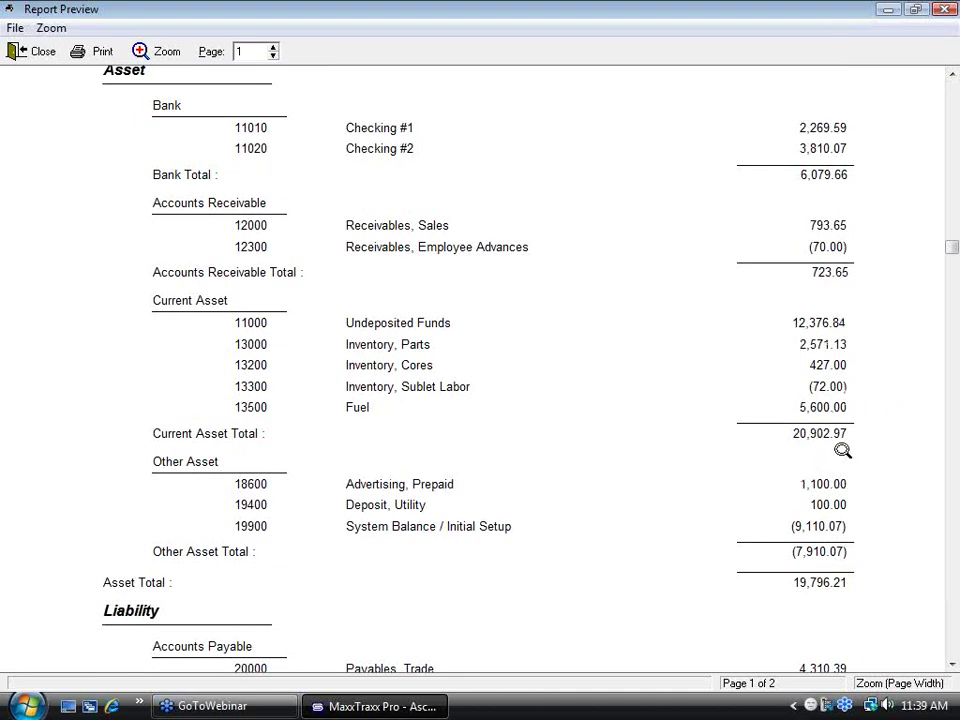
{"action": "left_click", "coordinate": [952, 665]}
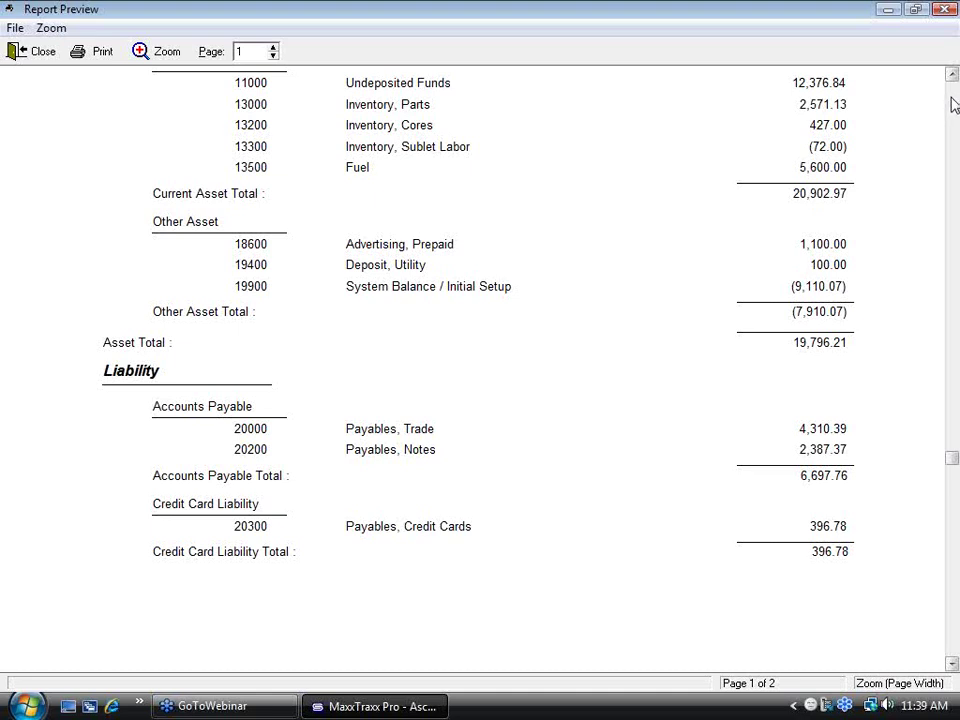
{"action": "left_click", "coordinate": [953, 105]}
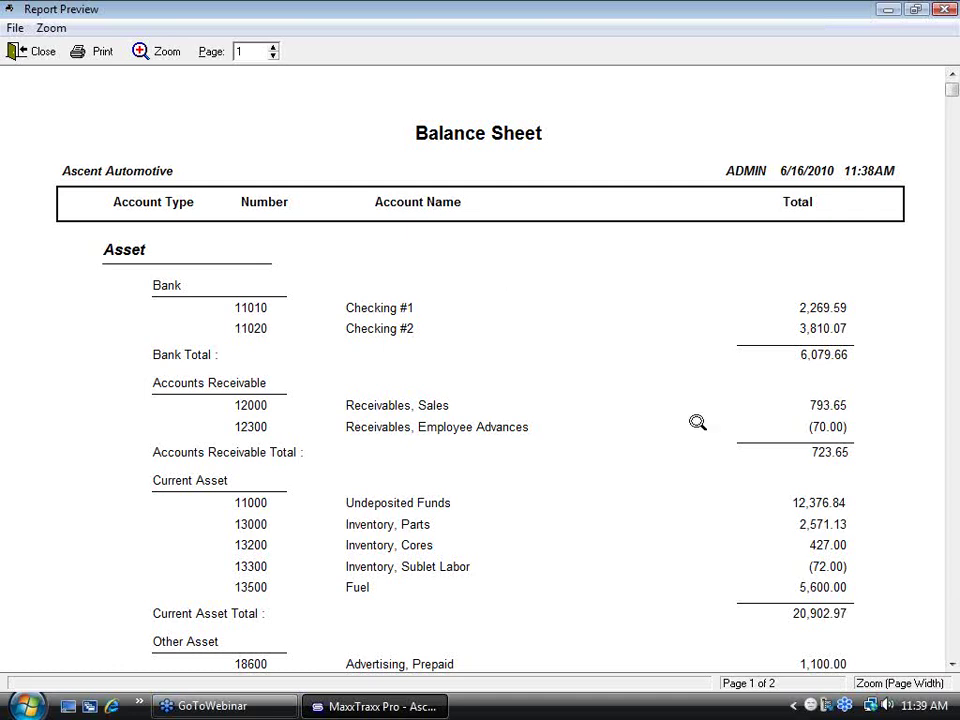
{"action": "left_click", "coordinate": [38, 52]}
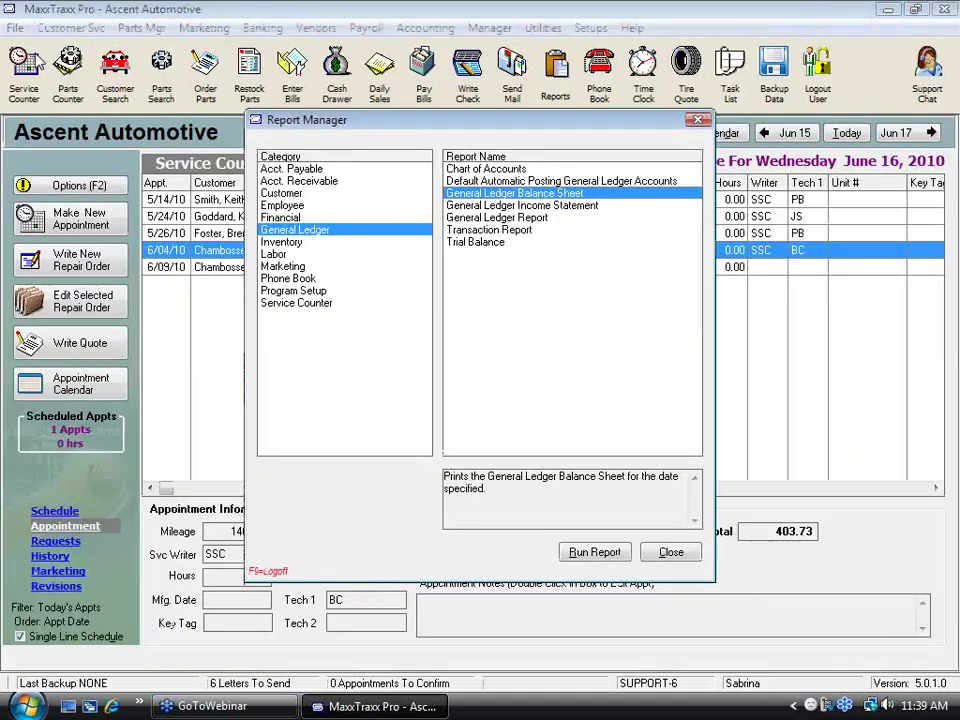
Step: Run the Income Statement for 6/01/2010 to 6/16/2010, compare the report period with the YTD figures, and close it
{"action": "double_click", "coordinate": [558, 206]}
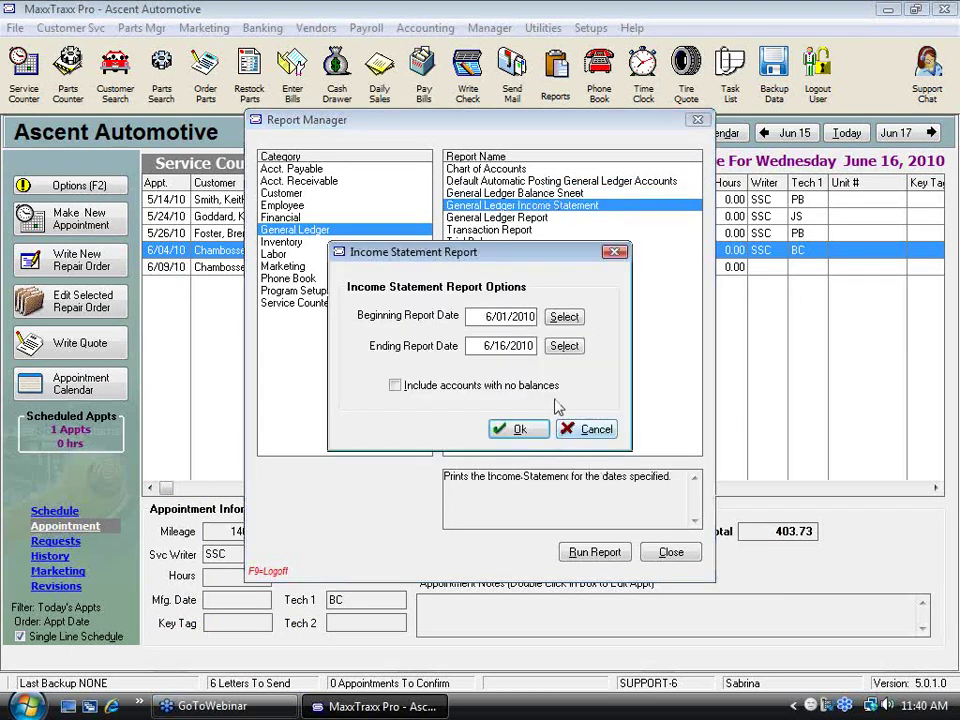
{"action": "left_click", "coordinate": [541, 430]}
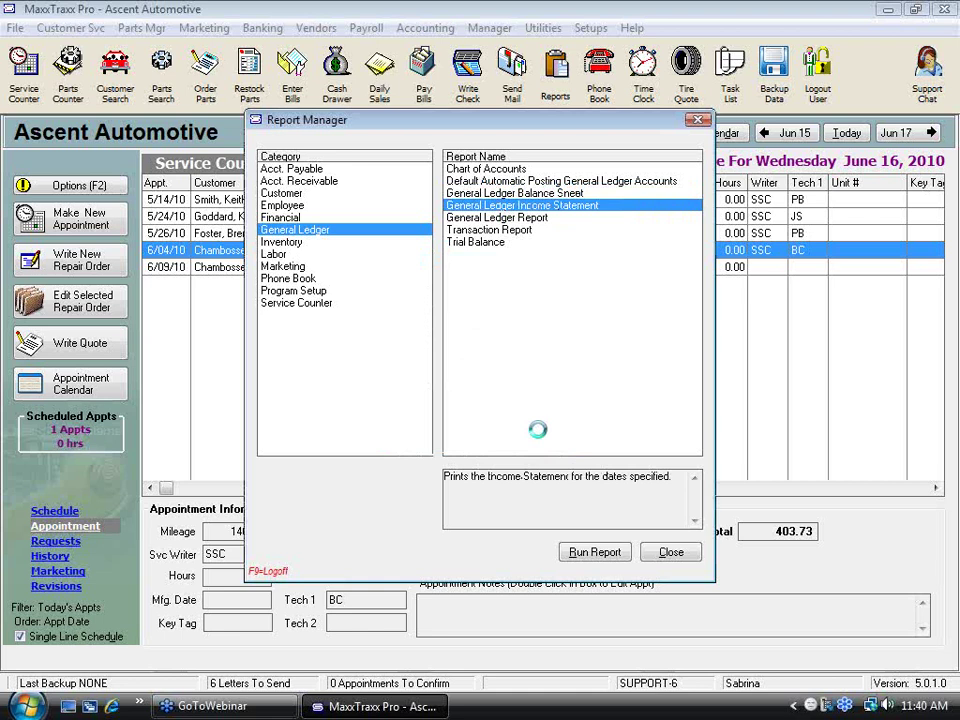
{"action": "left_click", "coordinate": [285, 307]}
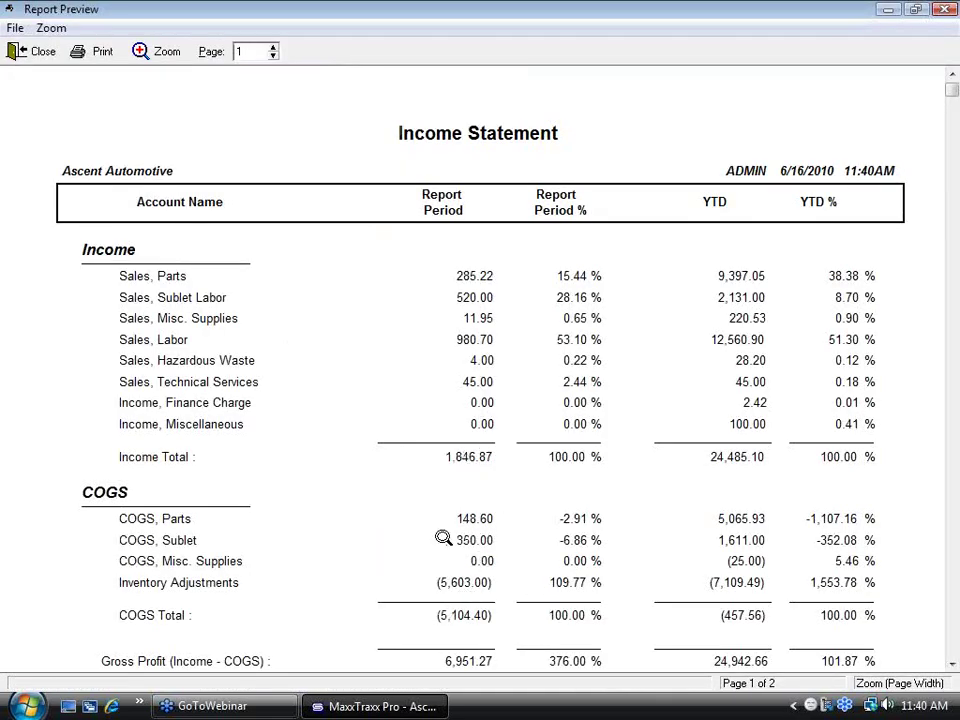
{"action": "left_click", "coordinate": [35, 51]}
Step: Run the General Ledger Income Statement for the period 1/01/2010 to 4/30/2010
{"action": "double_click", "coordinate": [555, 206]}
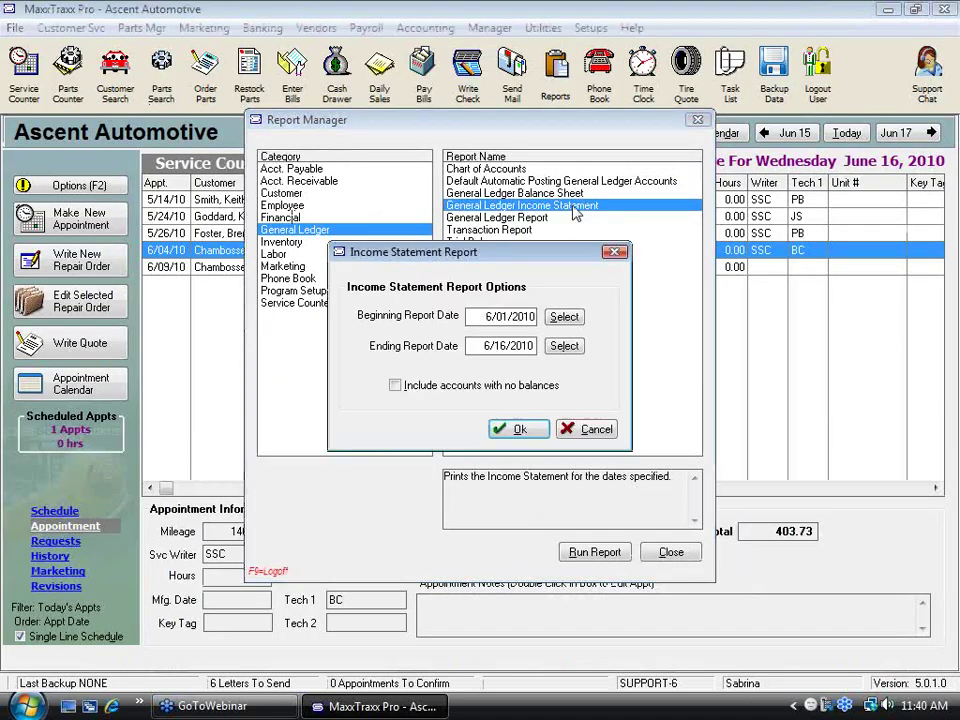
{"action": "left_click", "coordinate": [563, 316]}
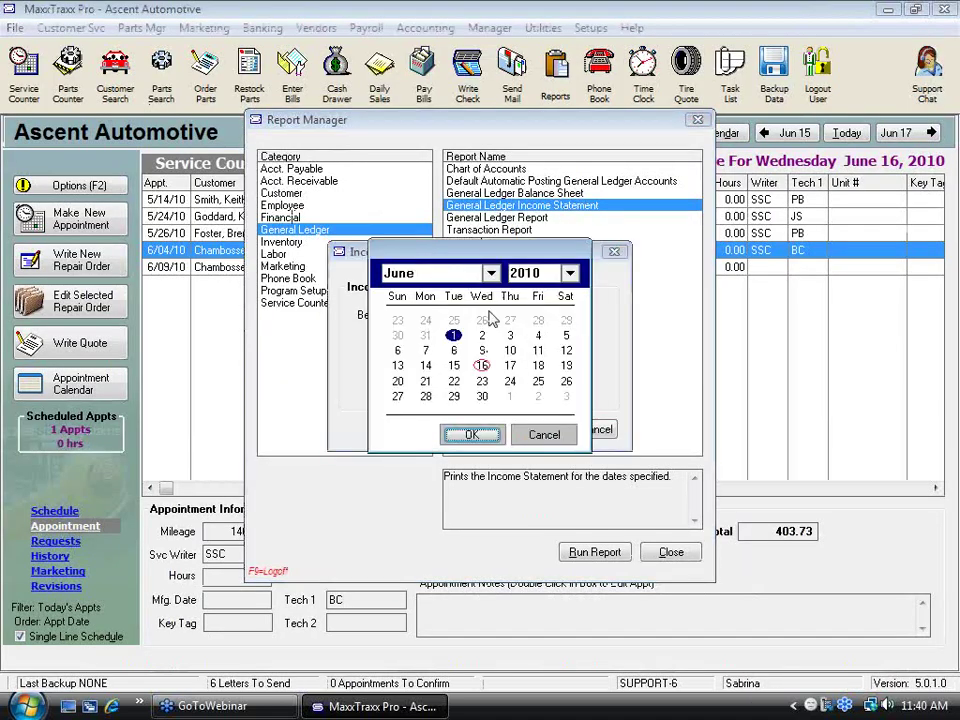
{"action": "left_click", "coordinate": [492, 273]}
{"action": "left_click", "coordinate": [410, 291]}
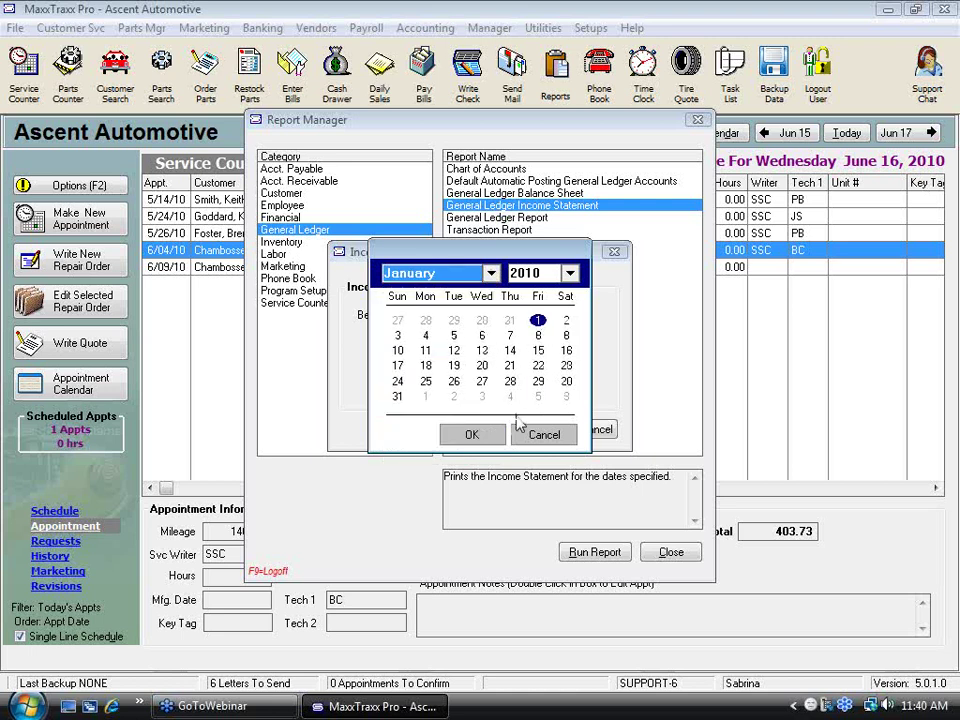
{"action": "left_click", "coordinate": [472, 434]}
{"action": "left_click", "coordinate": [564, 345]}
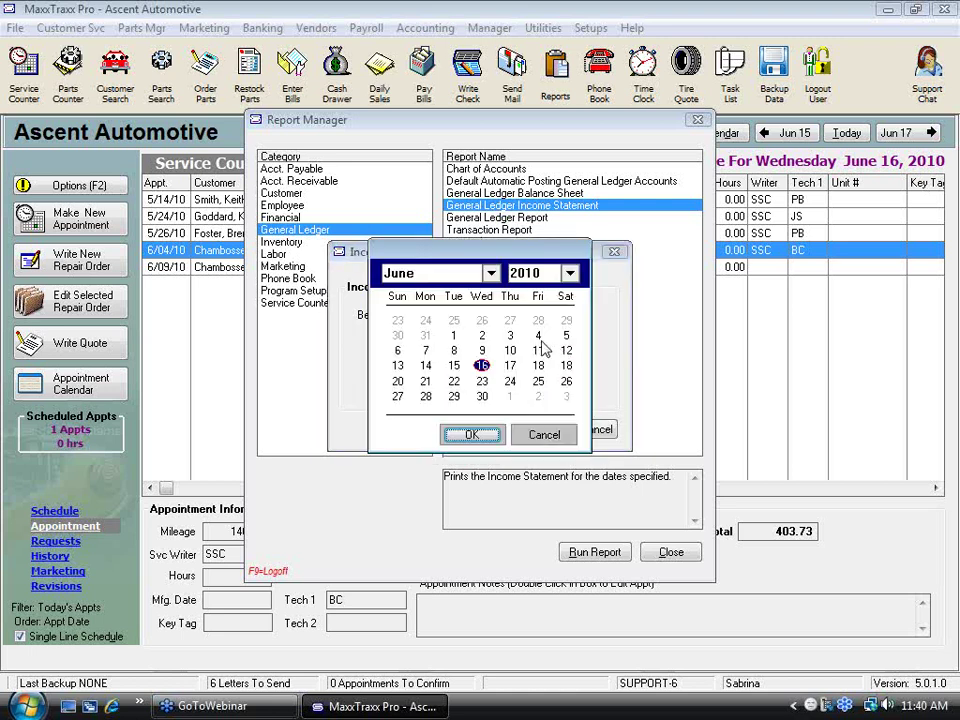
{"action": "left_click", "coordinate": [483, 321]}
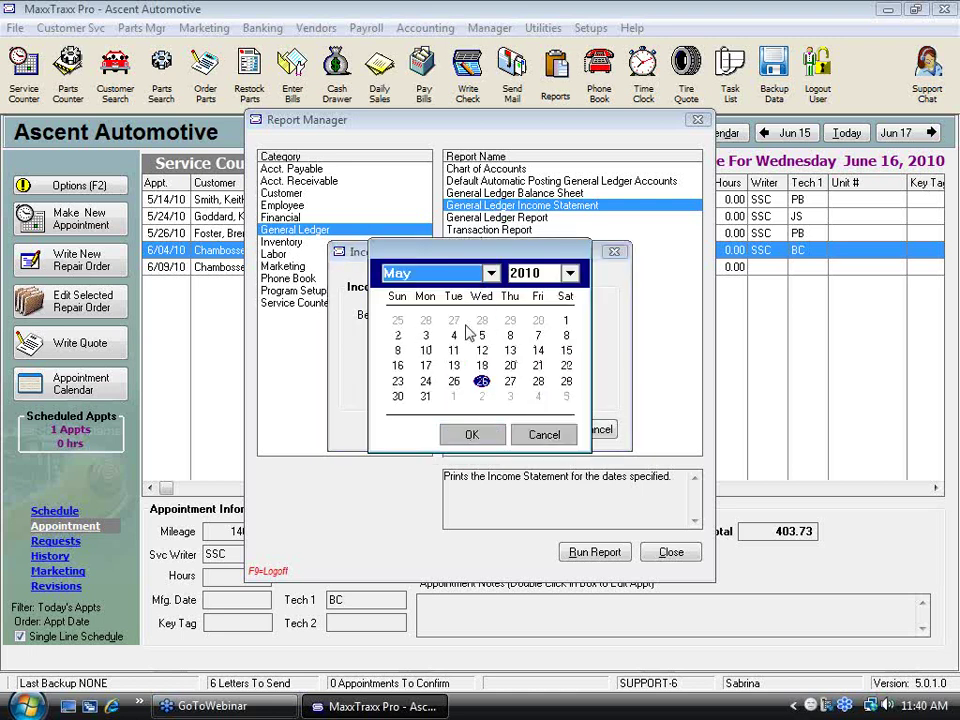
{"action": "left_click", "coordinate": [537, 322]}
{"action": "left_click", "coordinate": [489, 437]}
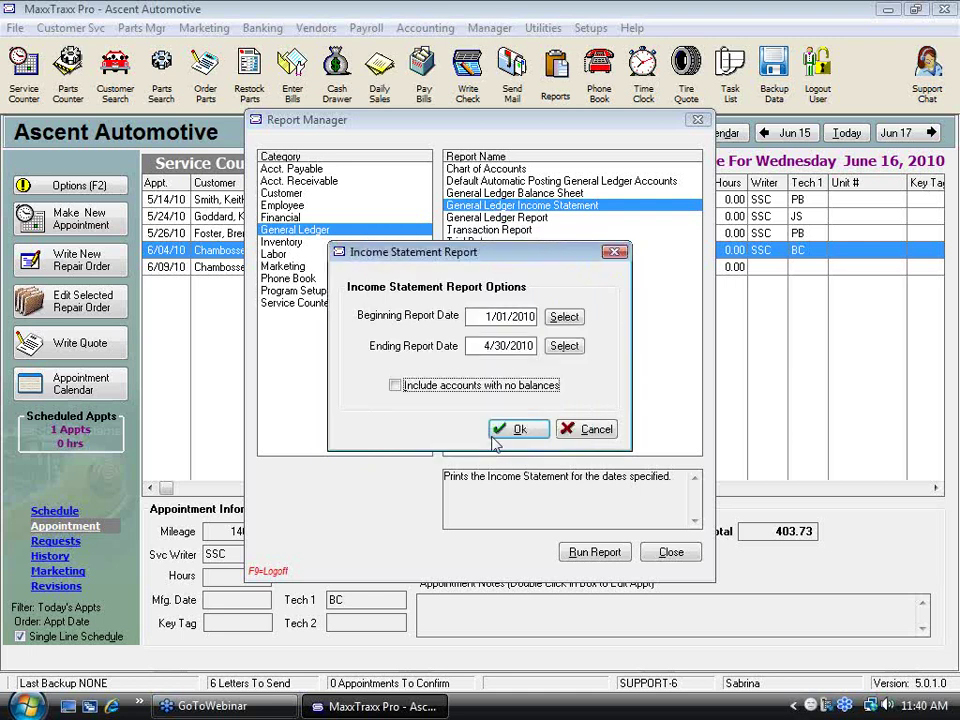
{"action": "left_click", "coordinate": [512, 431]}
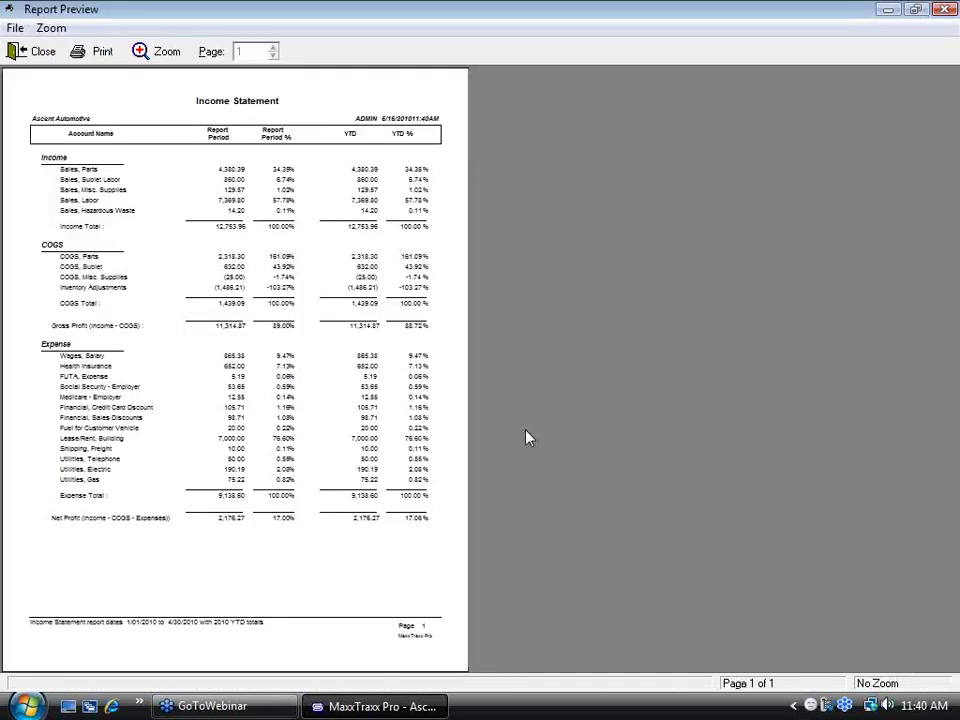
Step: Examine the income, COGS, gross profit, expense and net profit figures of the Income Statement, and close the report and Report Manager
{"action": "left_click", "coordinate": [337, 334]}
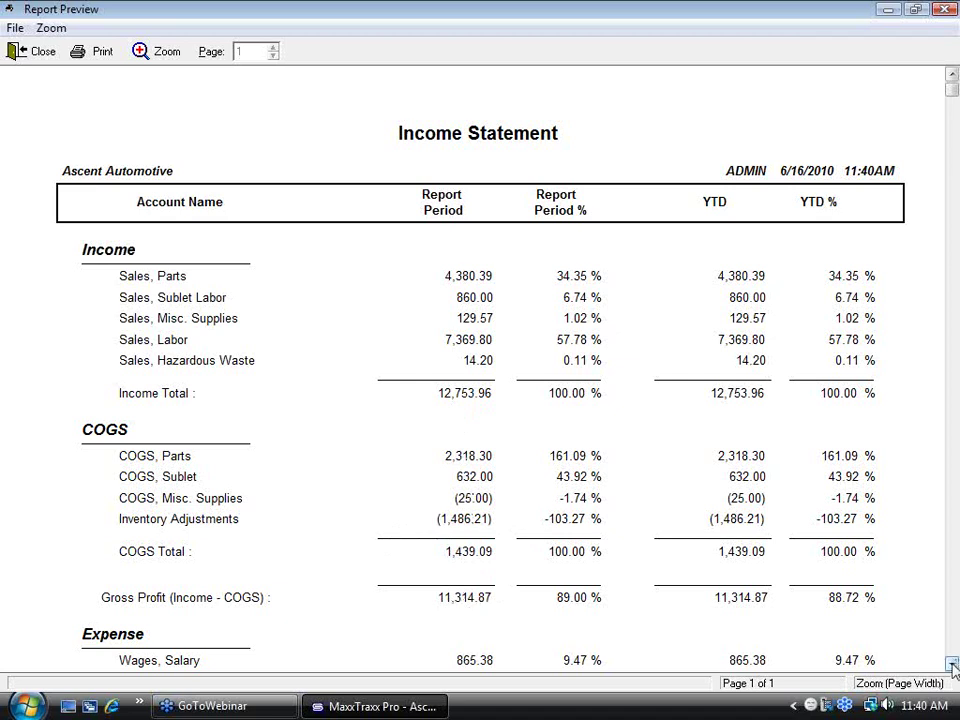
{"action": "scroll", "coordinate": [952, 665], "scroll_direction": "down", "scroll_amount": 10}
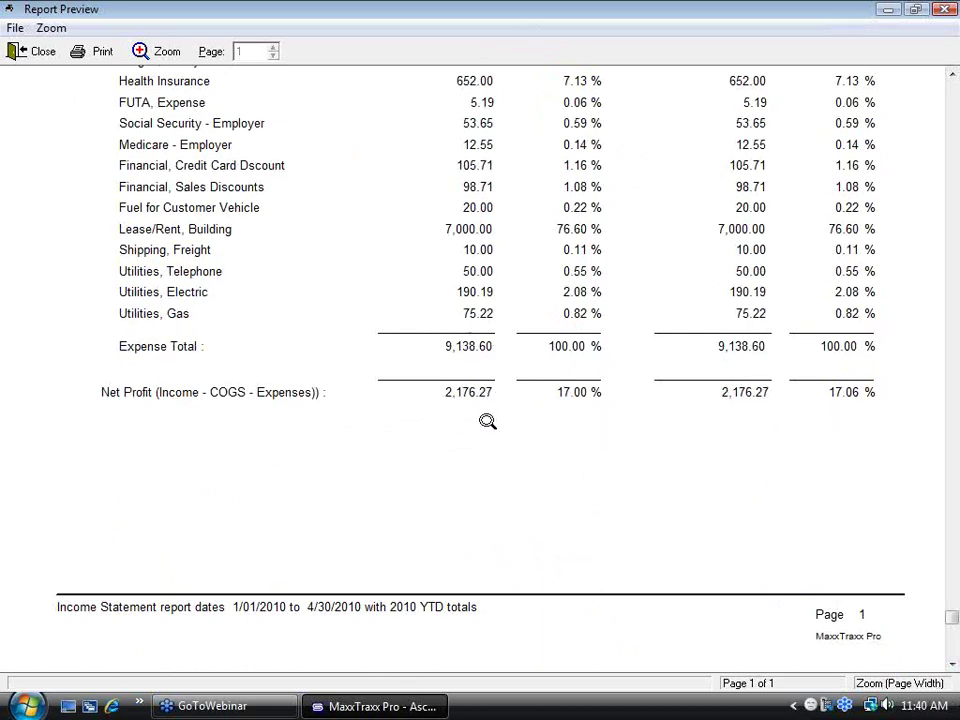
{"action": "scroll", "coordinate": [957, 110], "scroll_direction": "up", "scroll_amount": 3}
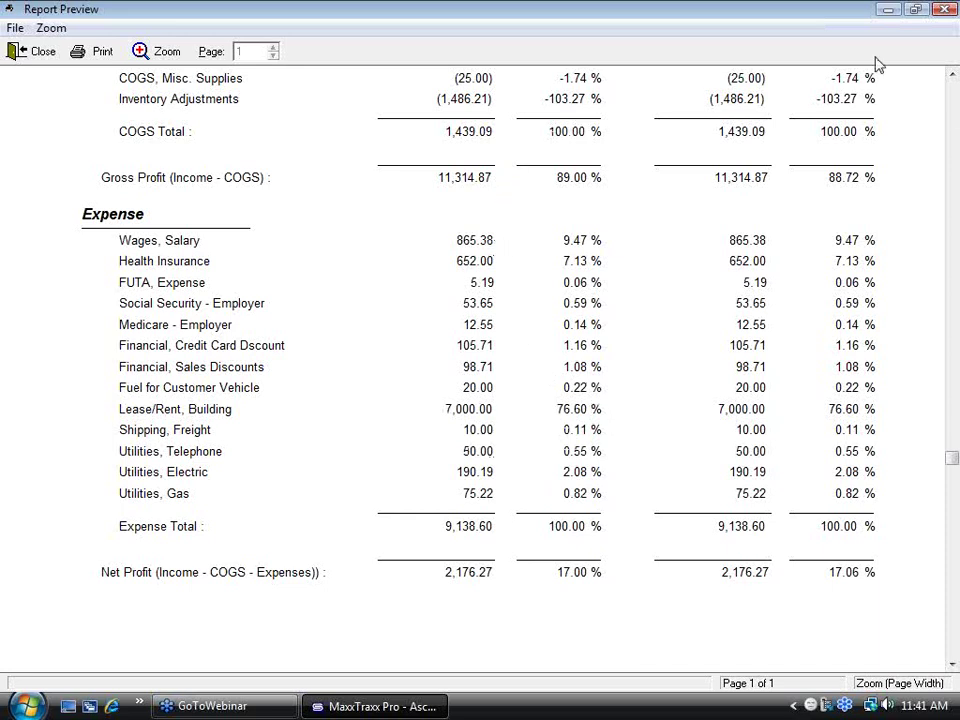
{"action": "scroll", "coordinate": [952, 72], "scroll_direction": "up", "scroll_amount": 3}
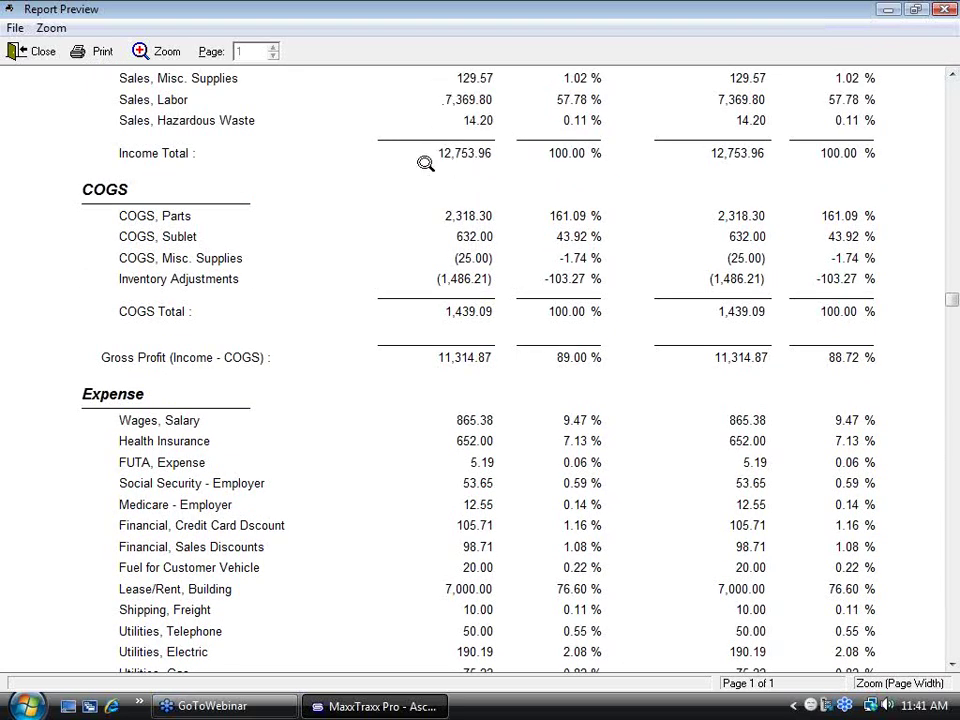
{"action": "scroll", "coordinate": [560, 538], "scroll_direction": "down", "scroll_amount": 1}
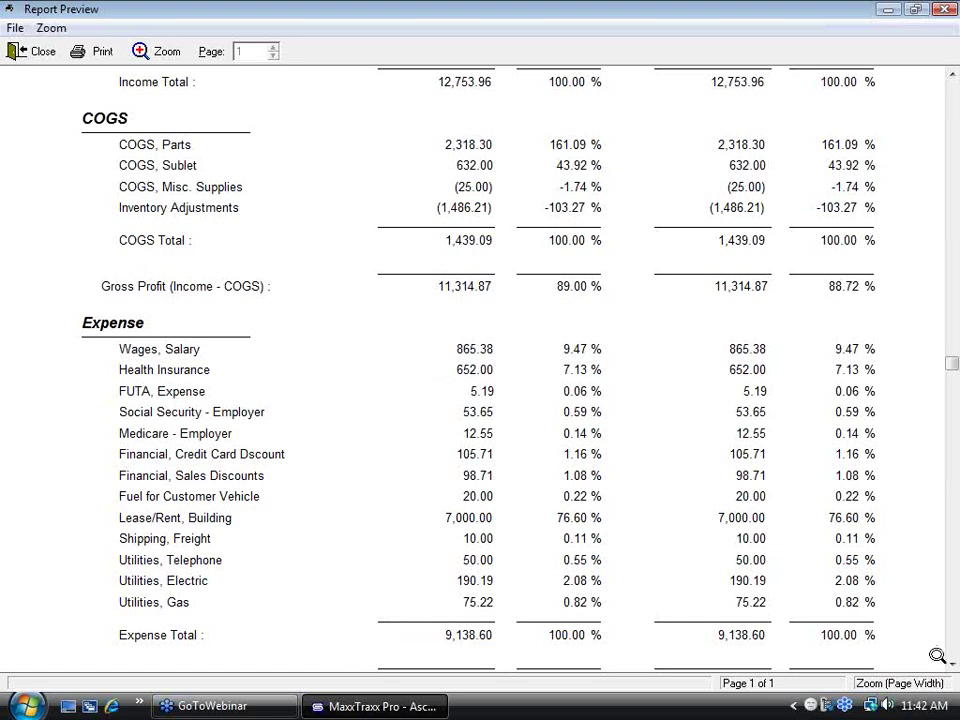
{"action": "left_click", "coordinate": [952, 665]}
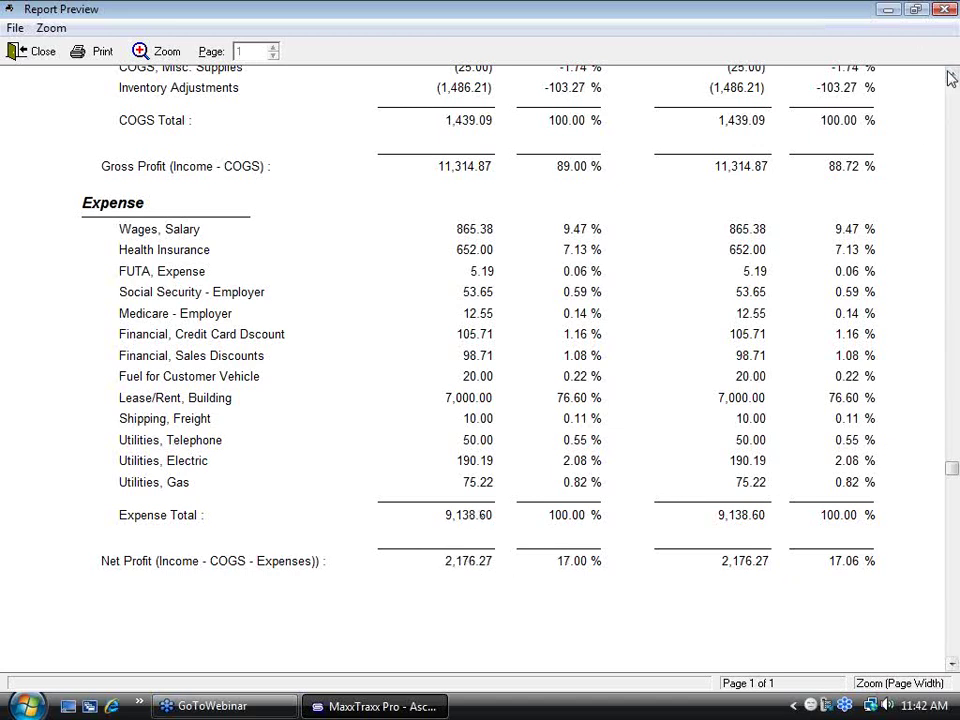
{"action": "scroll", "coordinate": [953, 77], "scroll_direction": "up", "scroll_amount": 3}
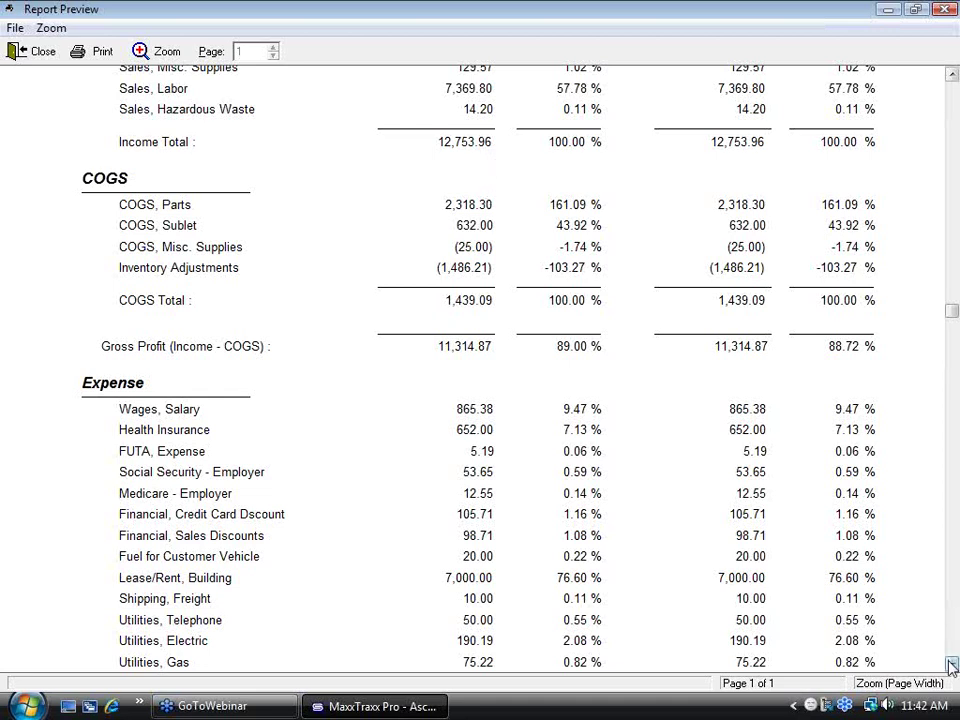
{"action": "scroll", "coordinate": [955, 608], "scroll_direction": "down", "scroll_amount": 1}
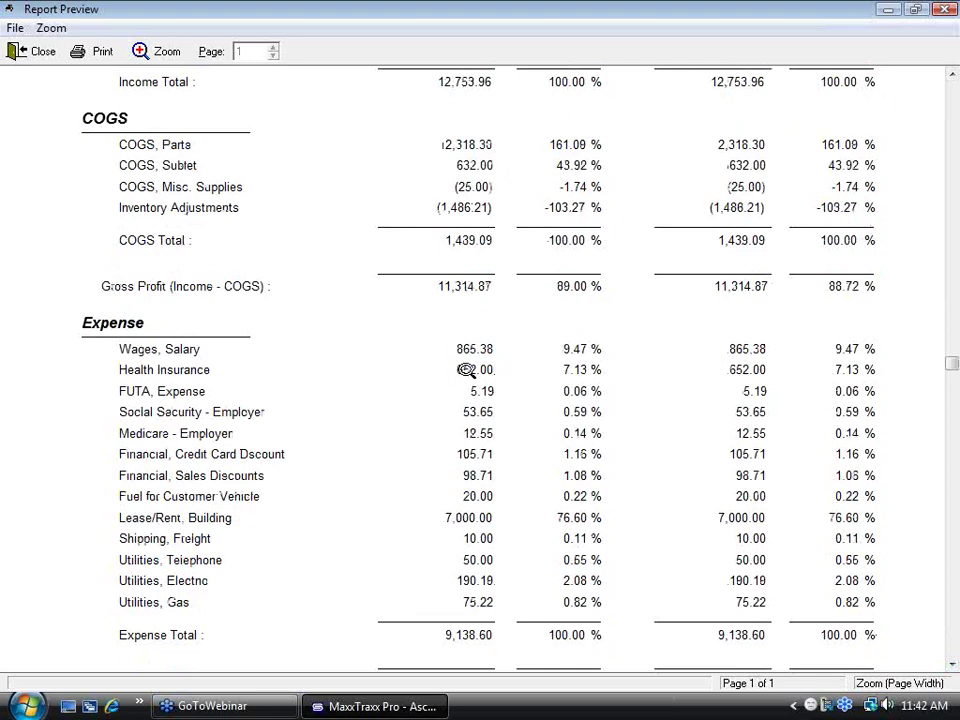
{"action": "left_click", "coordinate": [952, 75]}
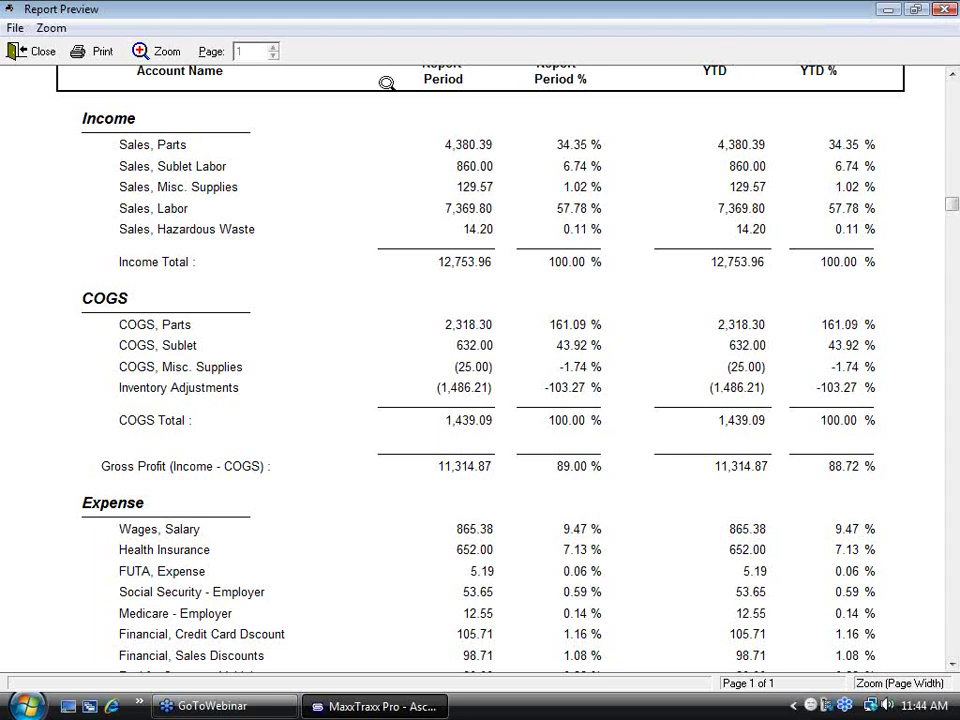
{"action": "left_click", "coordinate": [22, 52]}
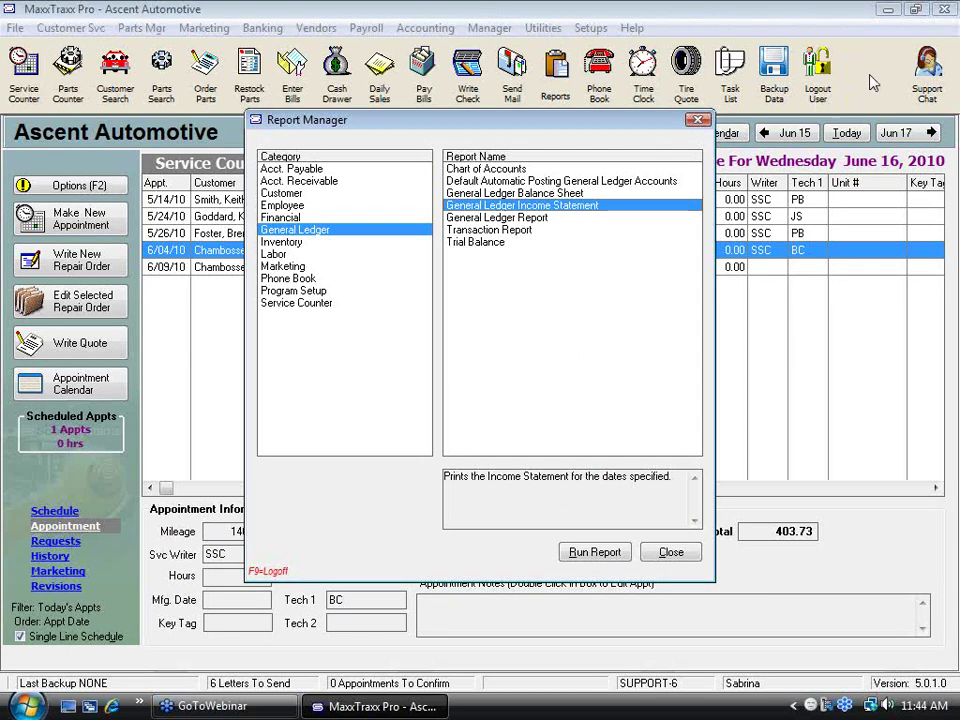
{"action": "left_click", "coordinate": [671, 552]}
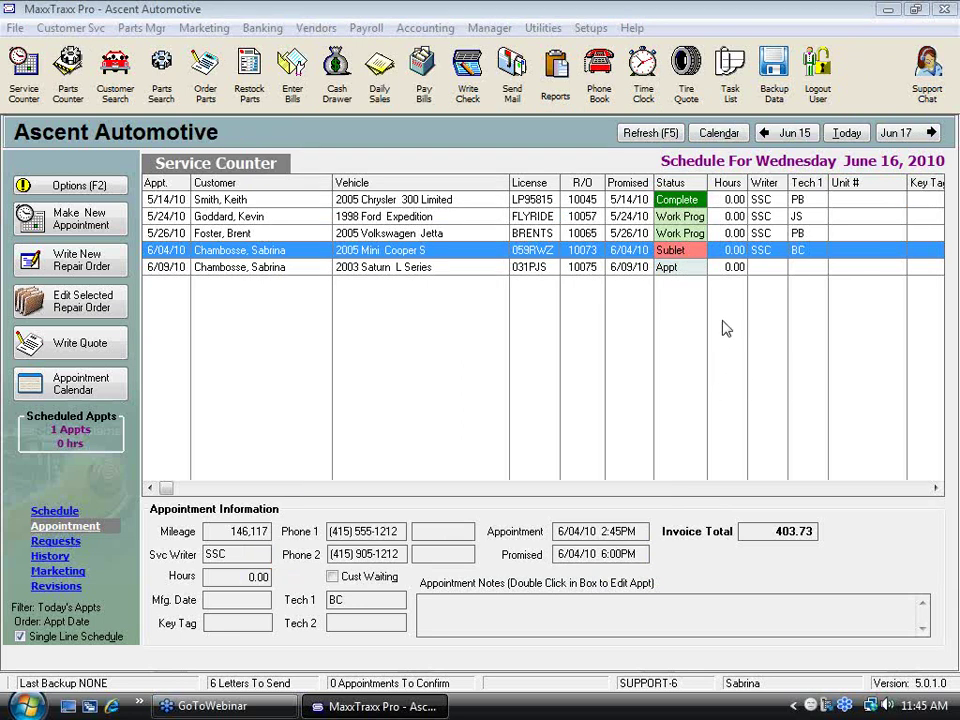
Step: Run the General Ledger Balance Sheet for 6/16/2010 from the Report Manager and enlarge page 1 to page width
{"action": "left_click", "coordinate": [557, 78]}
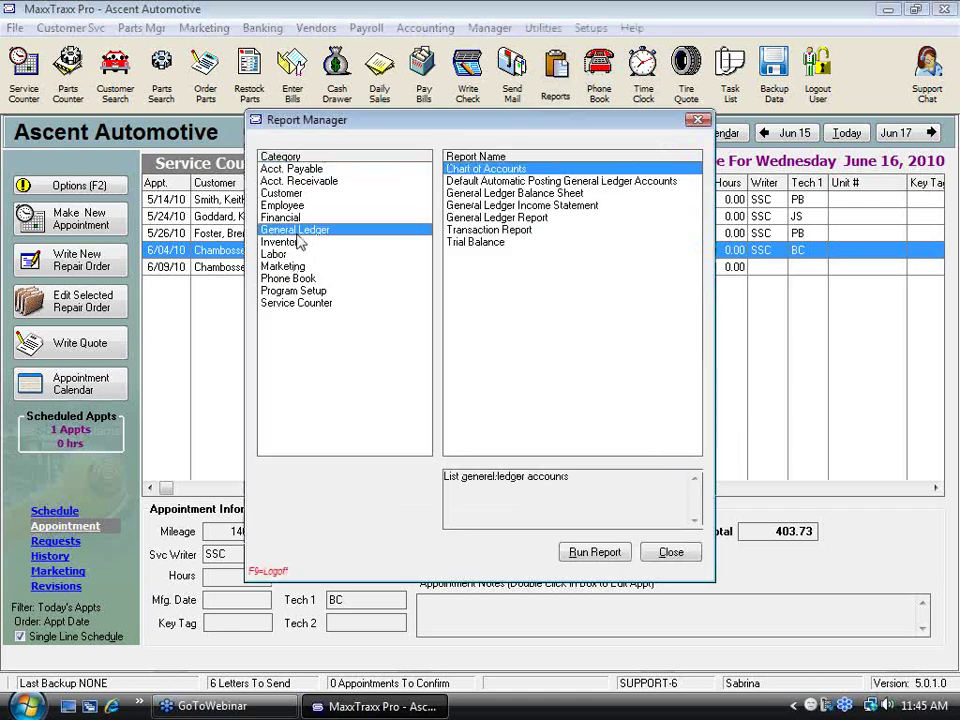
{"action": "double_click", "coordinate": [541, 194]}
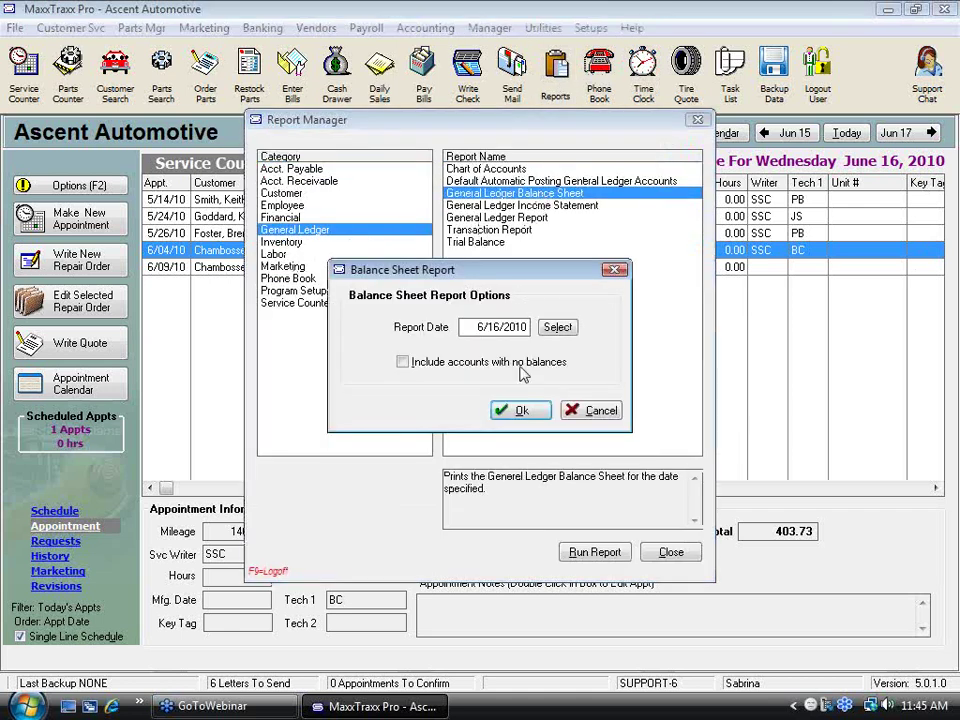
{"action": "left_click", "coordinate": [520, 410]}
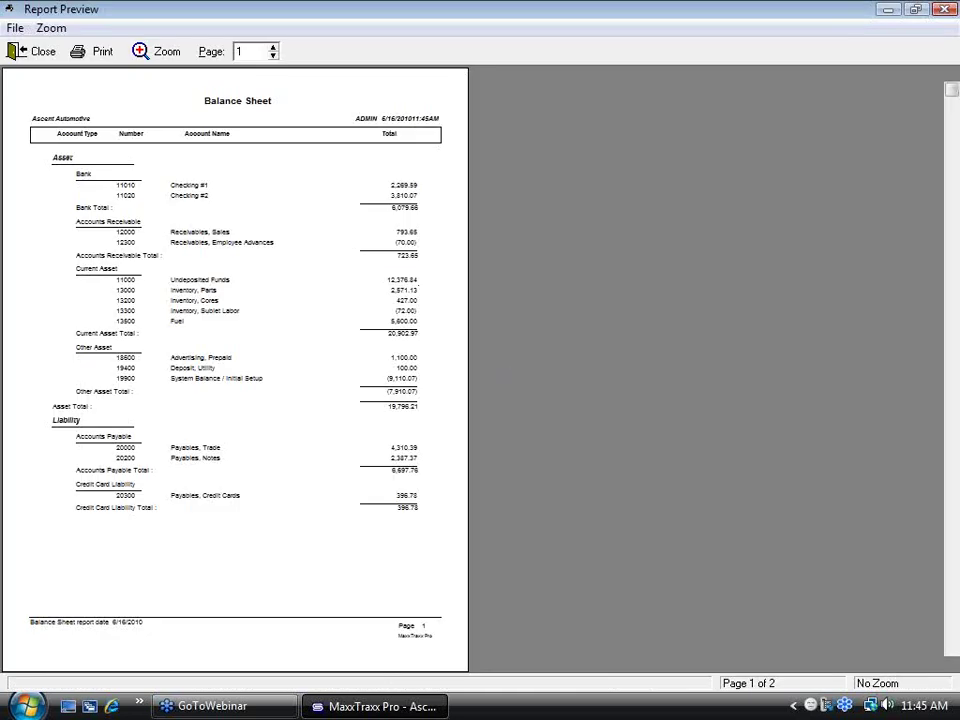
{"action": "left_click", "coordinate": [510, 378]}
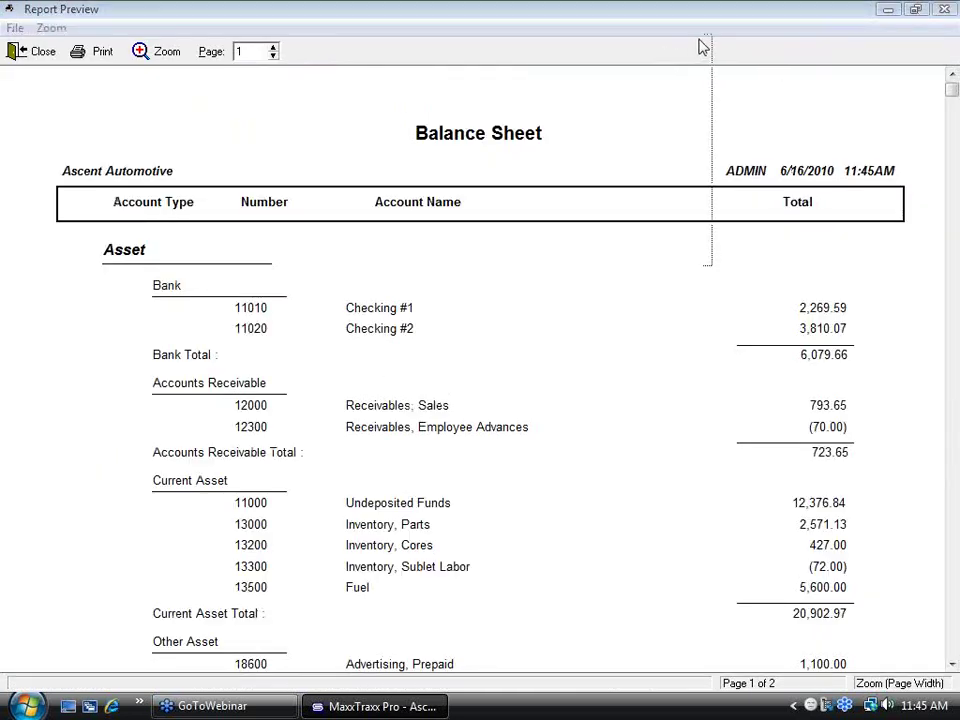
Step: Examine the bank, receivable, current and other asset accounts and the payables on page 1 of the Balance Sheet
{"action": "left_click", "coordinate": [952, 663]}
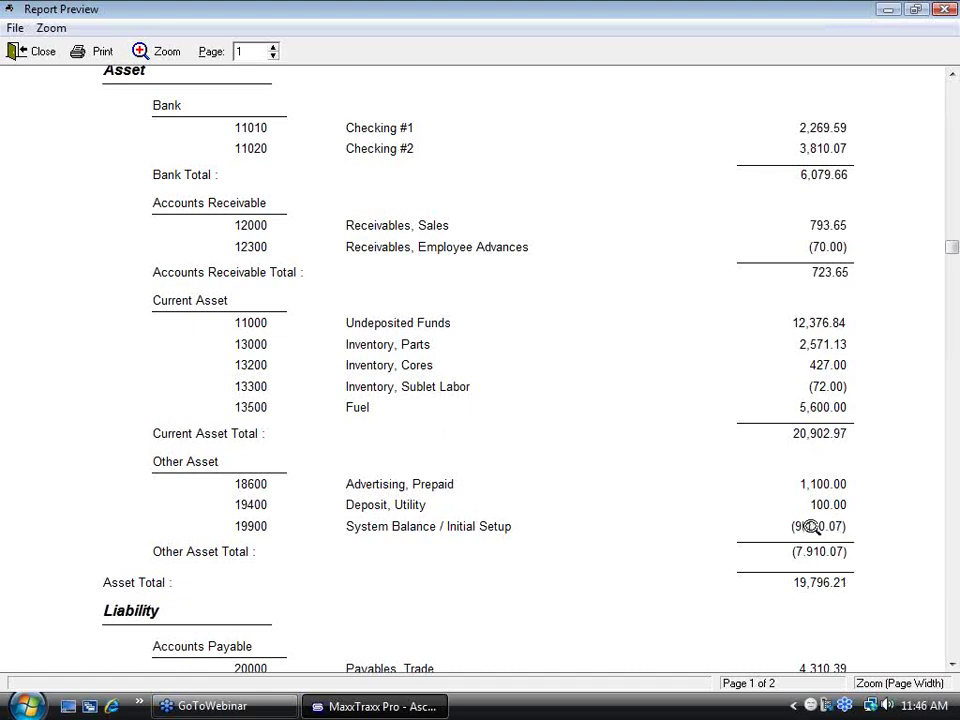
{"action": "left_click", "coordinate": [952, 665]}
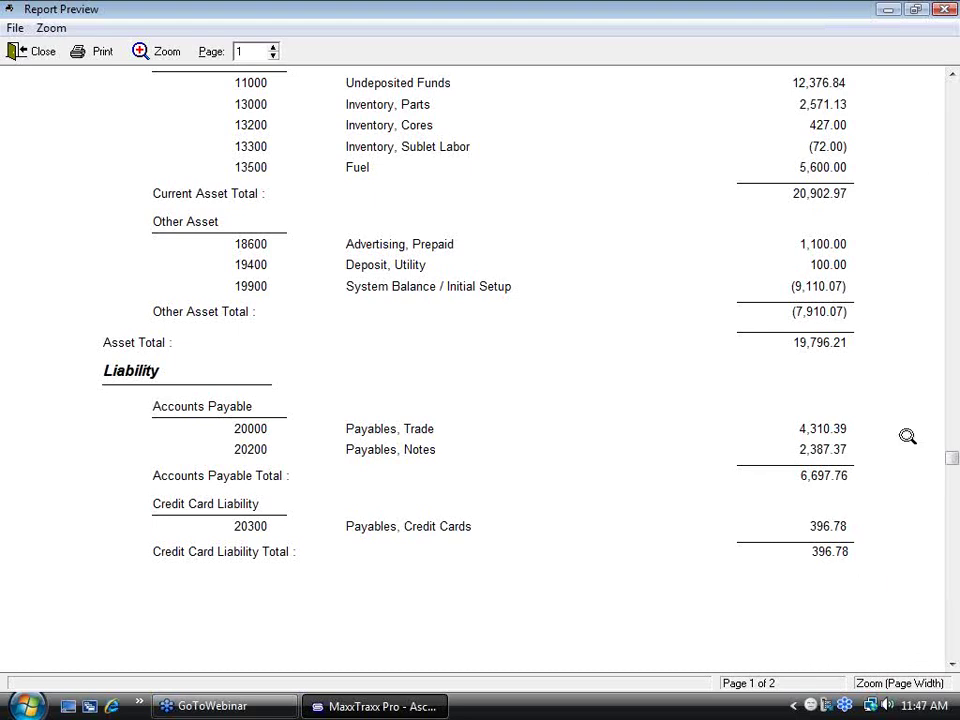
{"action": "left_click_drag", "start_coordinate": [938, 41], "coordinate": [921, 46]}
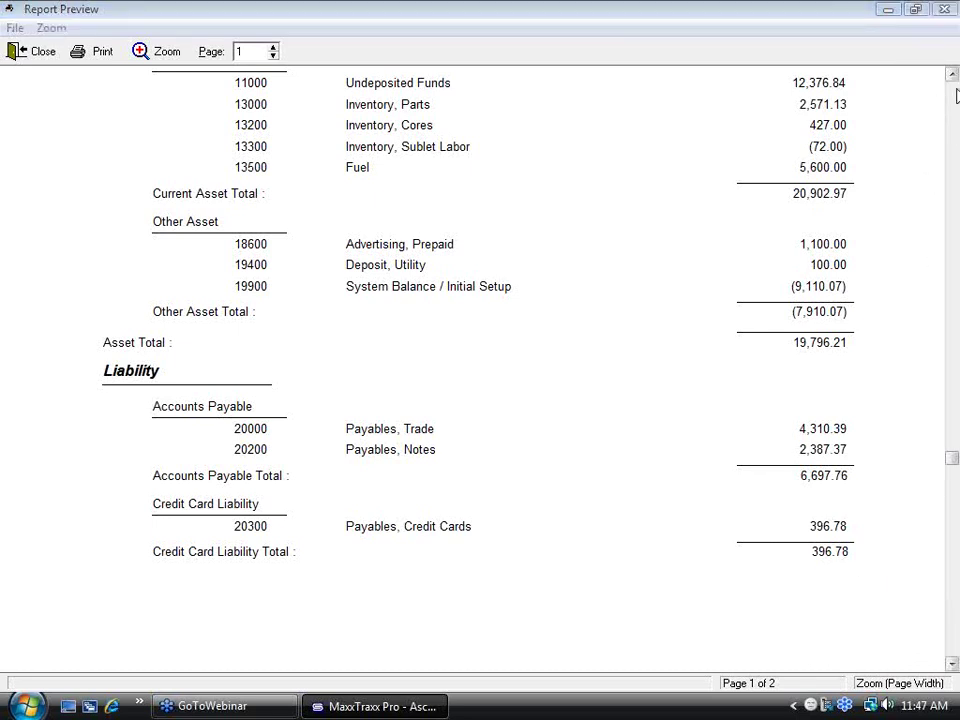
{"action": "scroll", "coordinate": [850, 300], "scroll_direction": "up", "scroll_amount": 5}
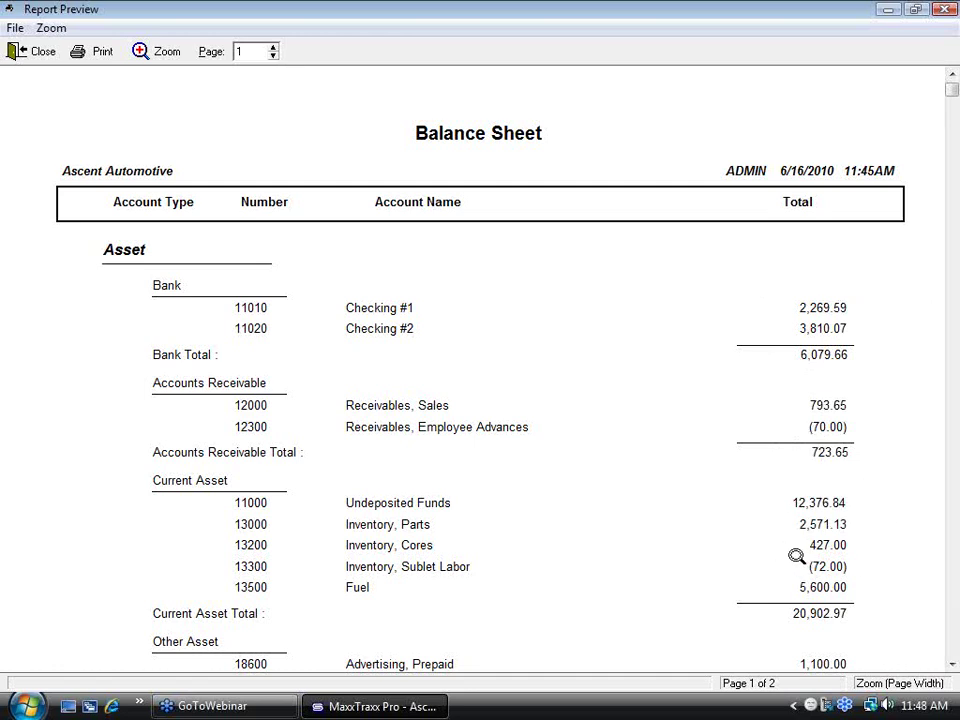
{"action": "left_click", "coordinate": [951, 665]}
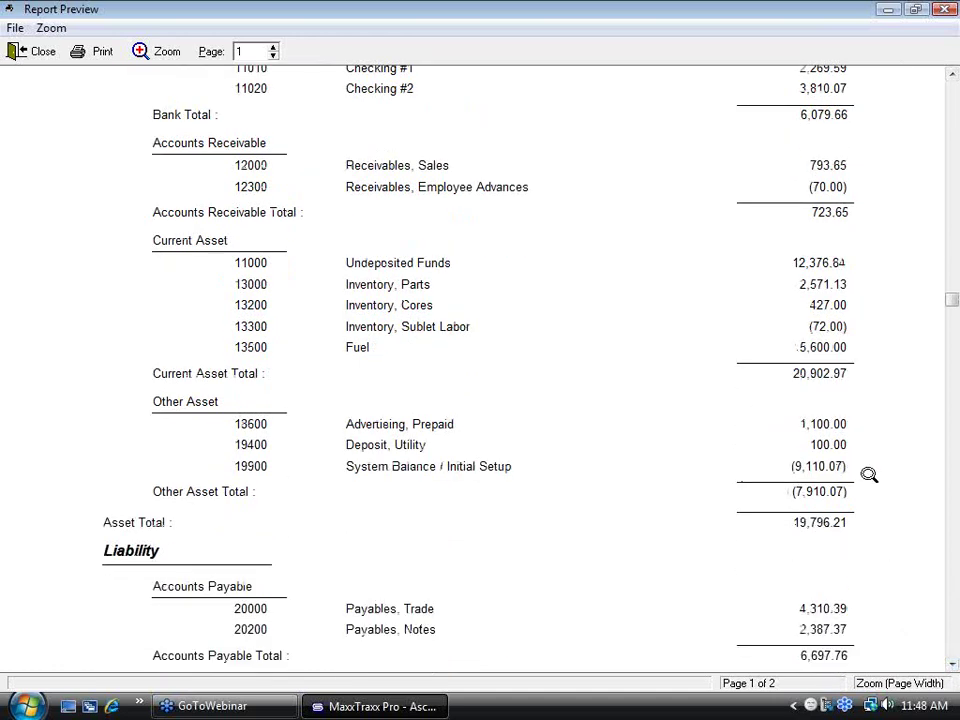
{"action": "left_click", "coordinate": [951, 665]}
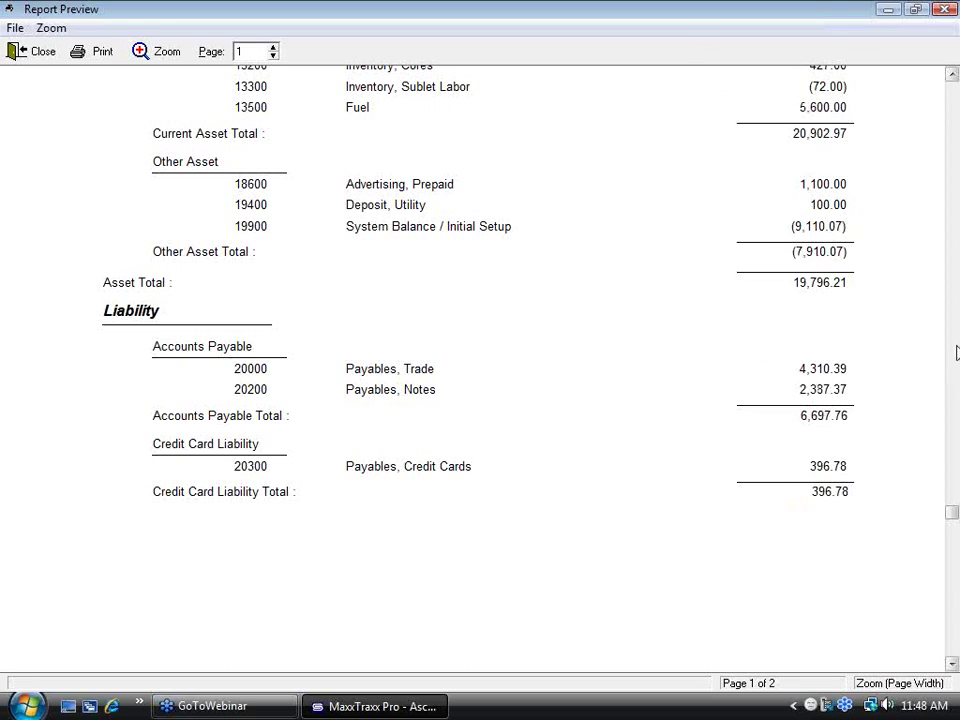
{"action": "left_click_drag", "start_coordinate": [953, 520], "coordinate": [953, 574]}
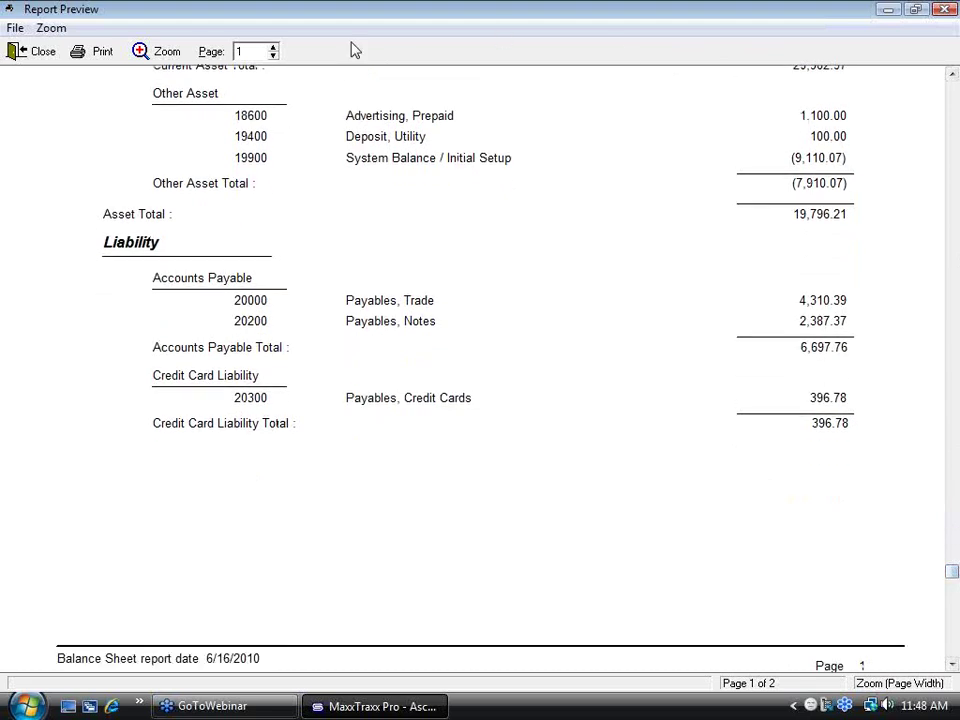
Step: Review the current liability and equity accounts on page 2 of the Balance Sheet and close the report
{"action": "left_click", "coordinate": [273, 48]}
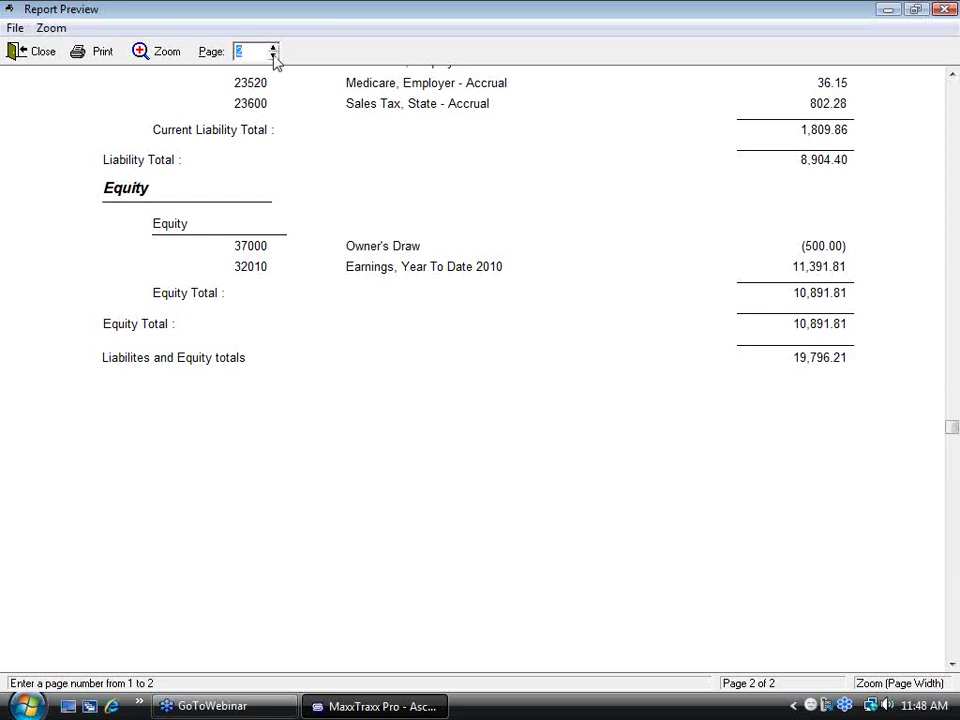
{"action": "left_click", "coordinate": [954, 76]}
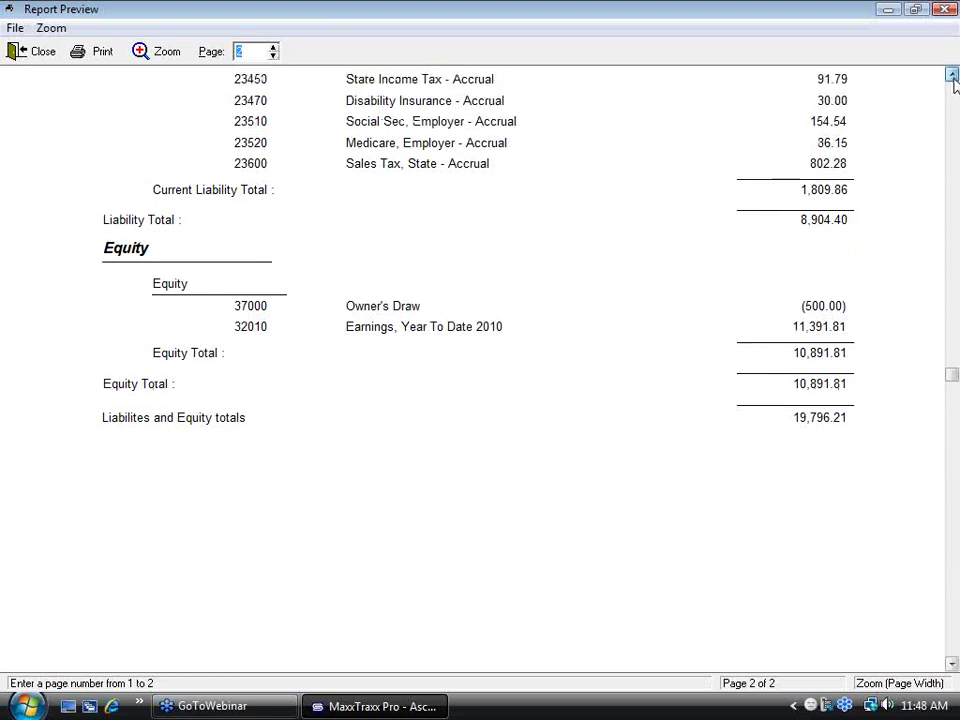
{"action": "left_click", "coordinate": [952, 663]}
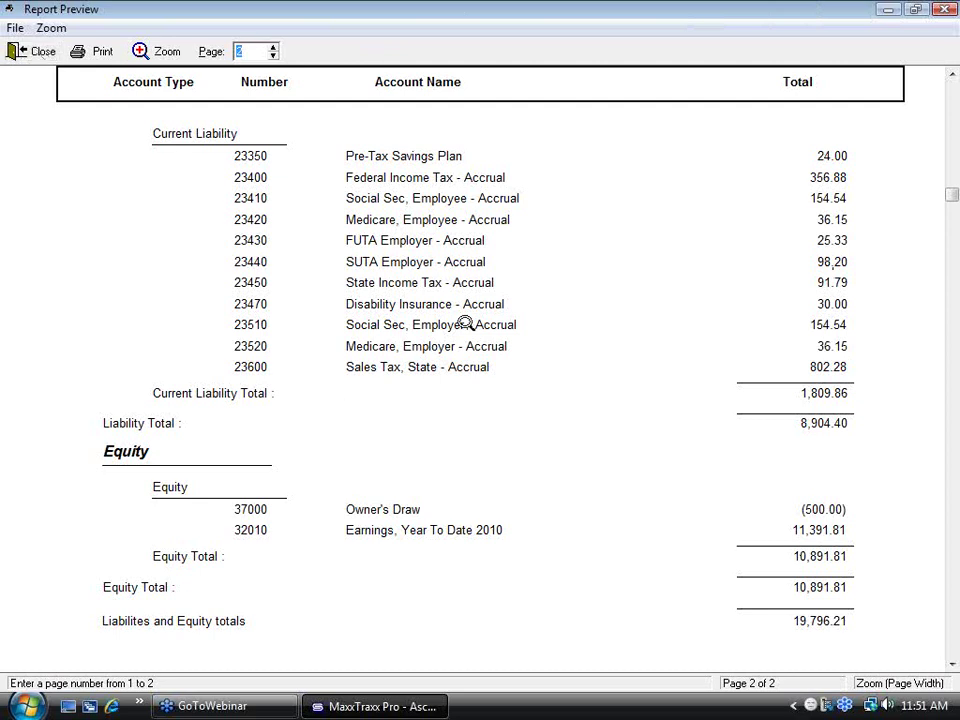
{"action": "left_click", "coordinate": [40, 52]}
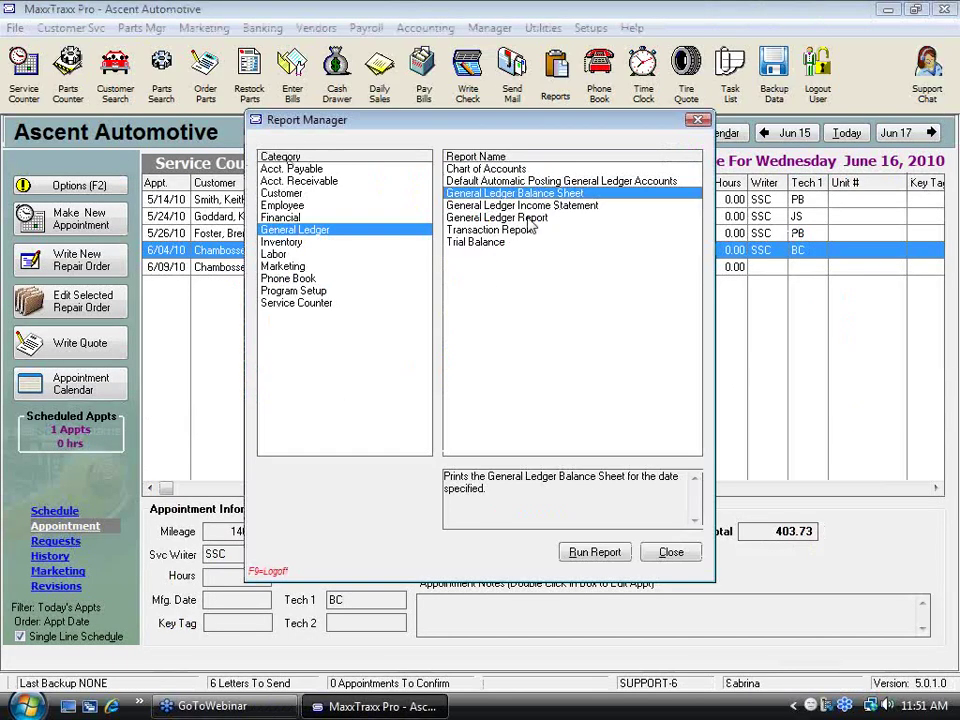
Step: Run the General Ledger Income Statement for the period 6/01/2010 to 6/16/2010
{"action": "left_click", "coordinate": [553, 205]}
{"action": "left_click", "coordinate": [592, 552]}
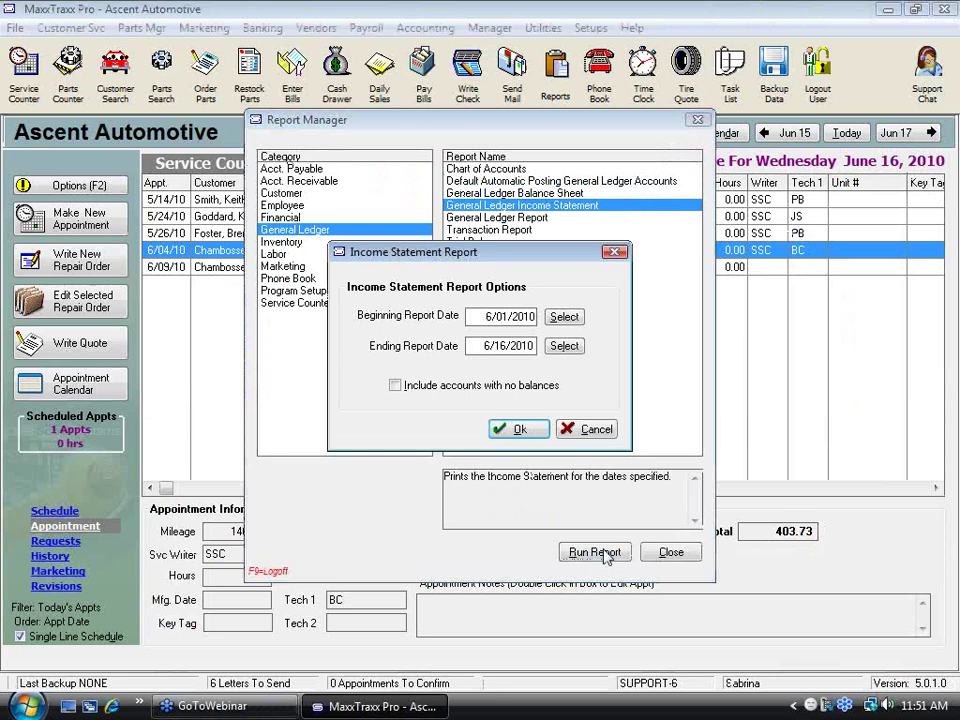
{"action": "left_click", "coordinate": [520, 432]}
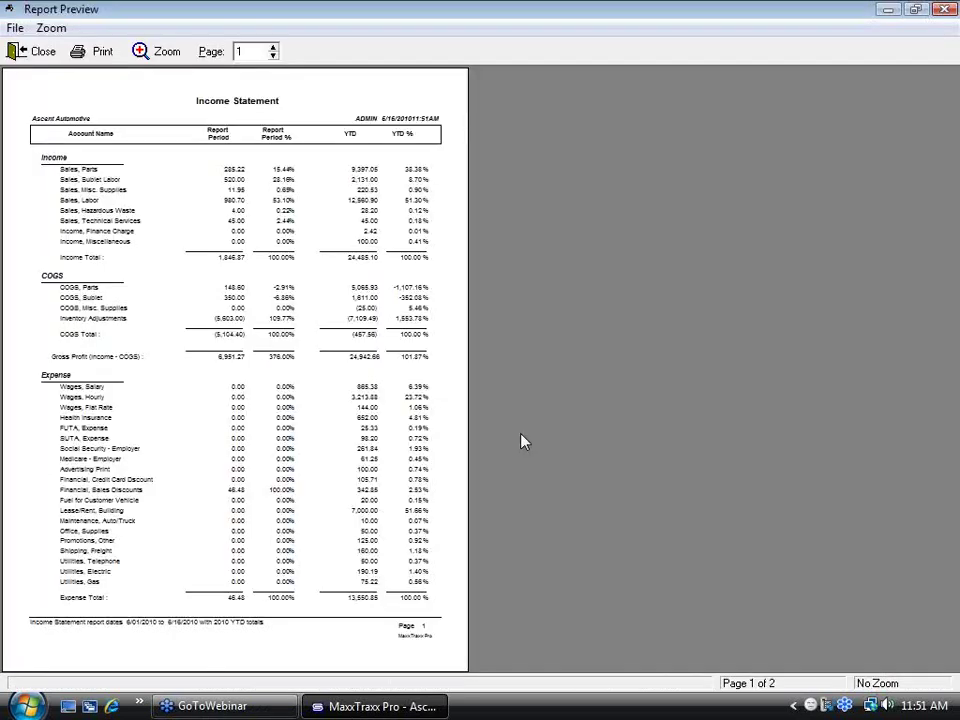
Step: Enlarge the Income Statement, examine the net profit figures on page 2 and close the report
{"action": "left_click", "coordinate": [358, 100]}
{"action": "left_click", "coordinate": [273, 47]}
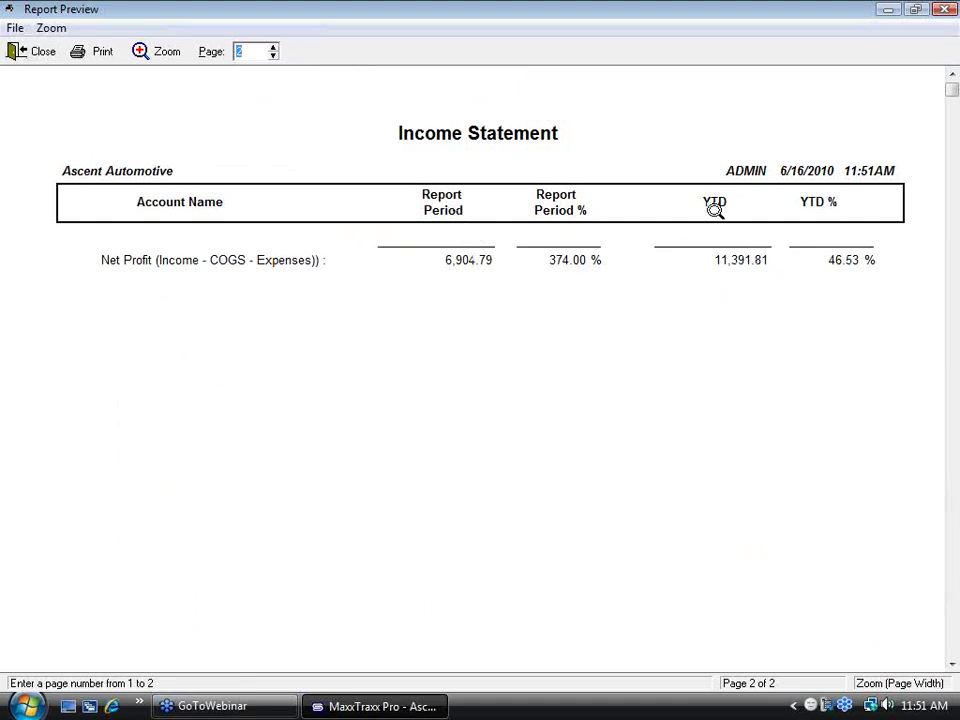
{"action": "left_click", "coordinate": [45, 55]}
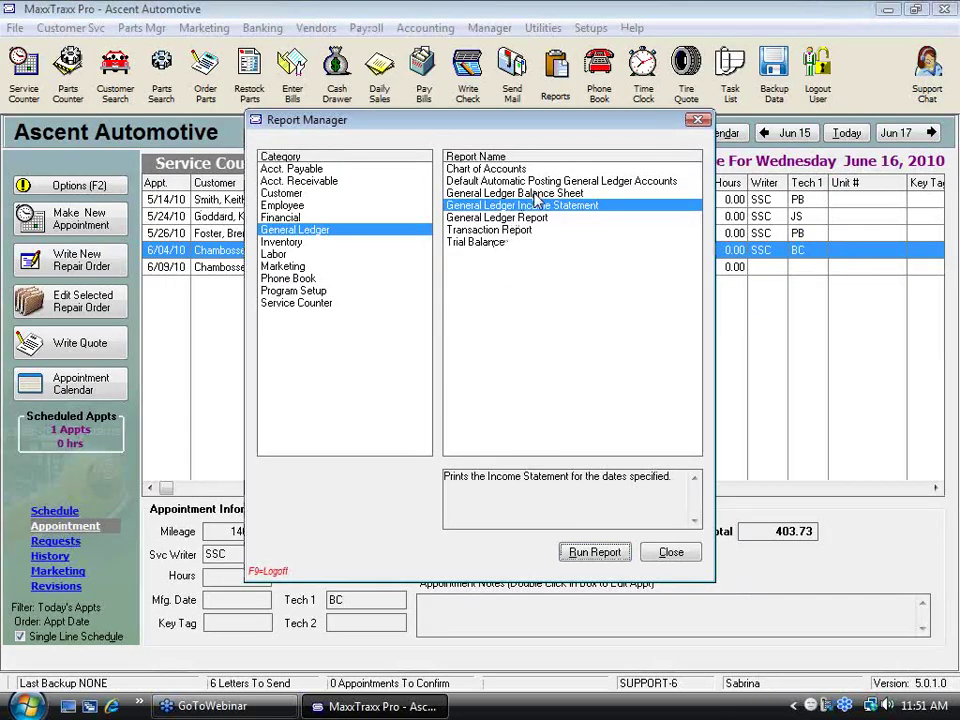
Step: Run the General Ledger Balance Sheet again and examine the asset and payable accounts on page 1
{"action": "double_click", "coordinate": [535, 194]}
{"action": "left_click", "coordinate": [528, 409]}
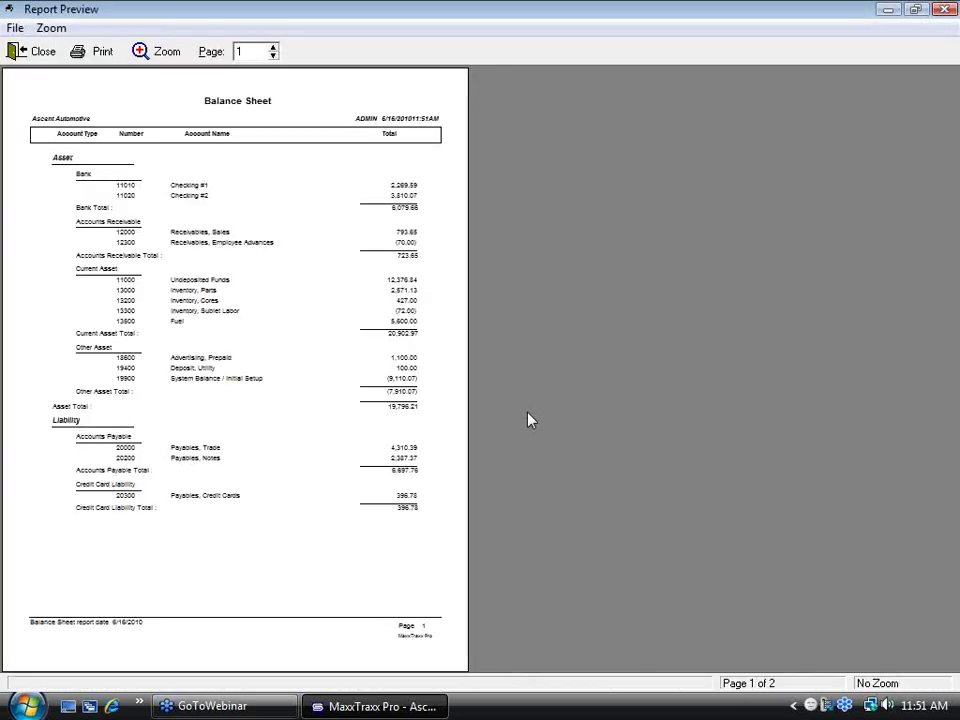
{"action": "left_click", "coordinate": [332, 348]}
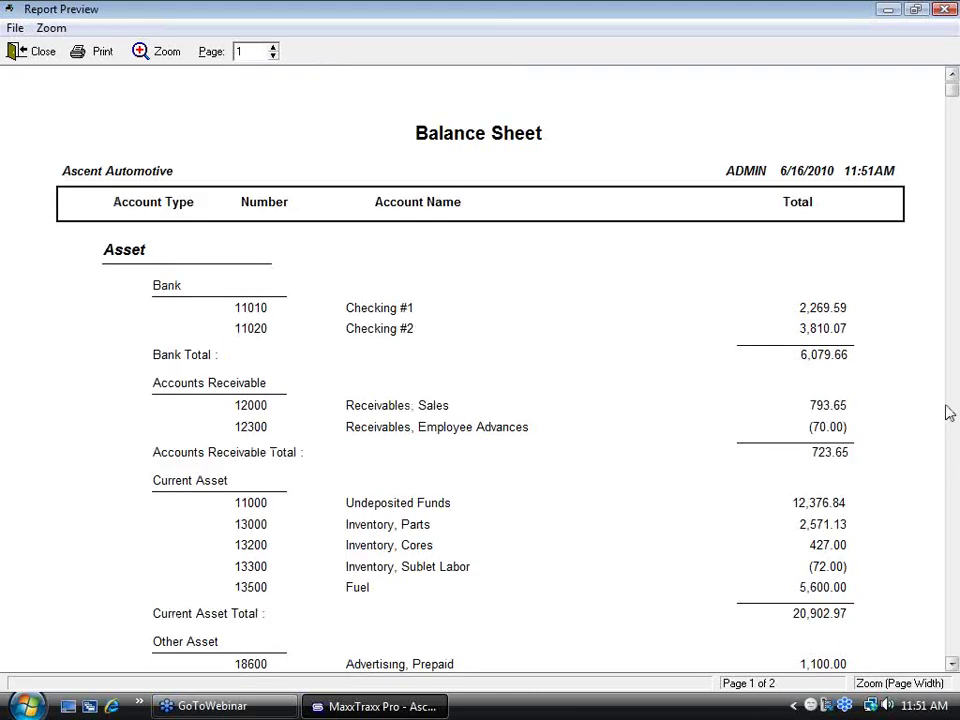
{"action": "left_click_drag", "start_coordinate": [951, 86], "coordinate": [950, 497]}
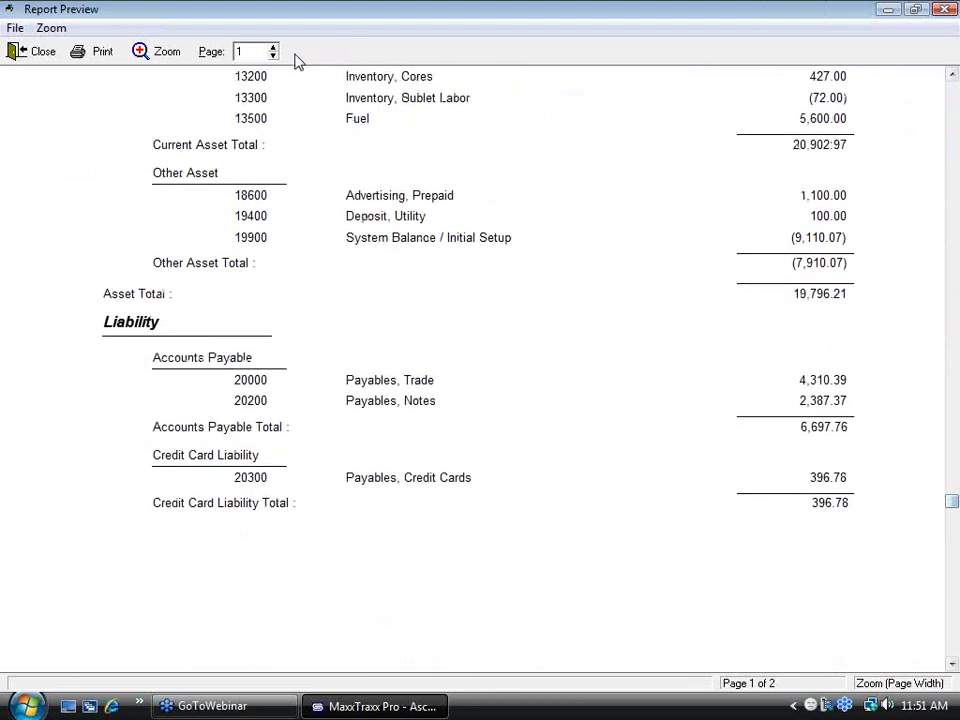
Step: Review the current liability and equity accounts on page 2 of the Balance Sheet, and close the report and the Report Manager
{"action": "left_click", "coordinate": [273, 47]}
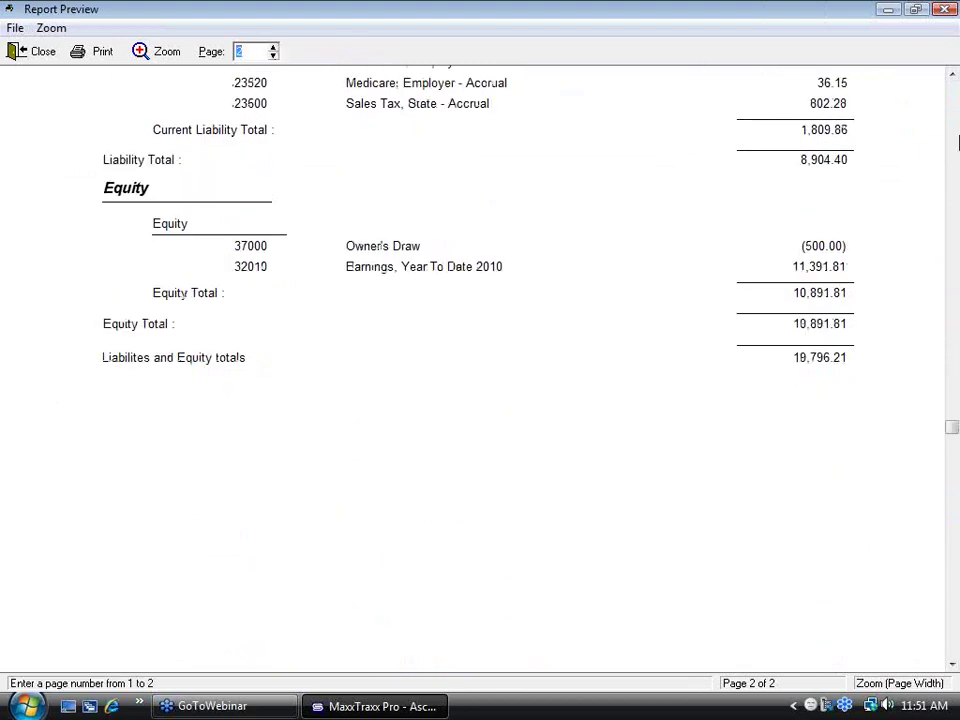
{"action": "left_click", "coordinate": [953, 96]}
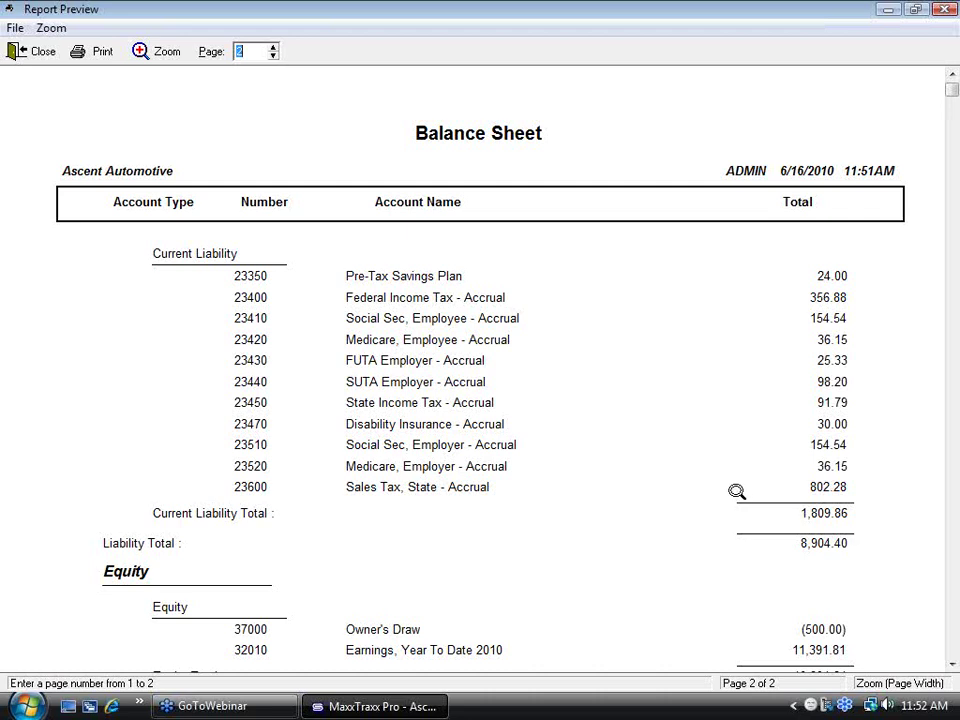
{"action": "left_click", "coordinate": [38, 54]}
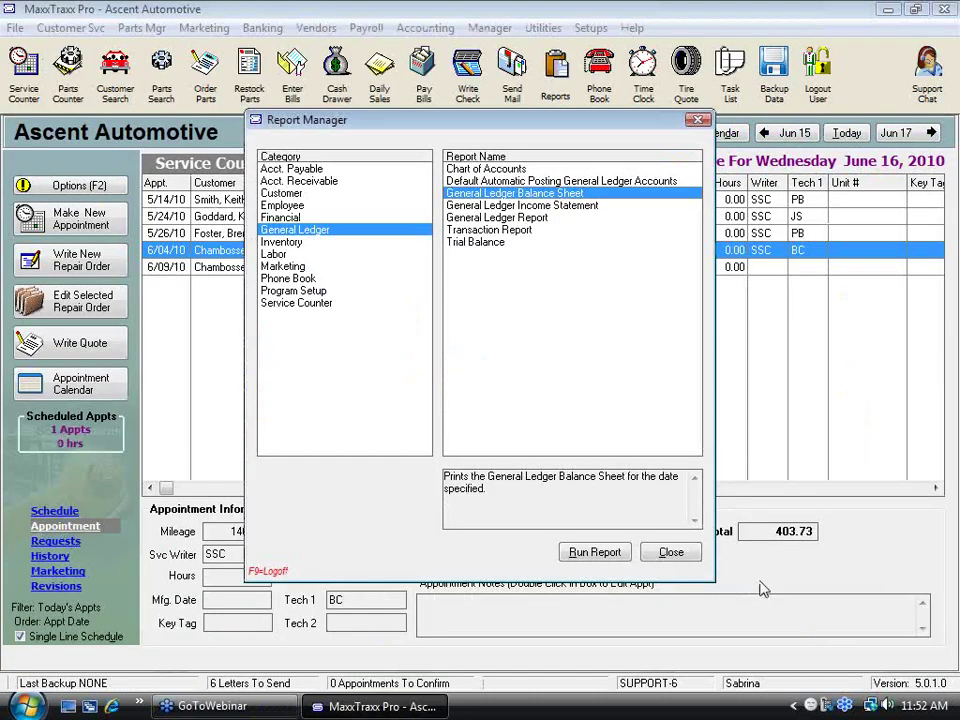
{"action": "left_click", "coordinate": [674, 556]}
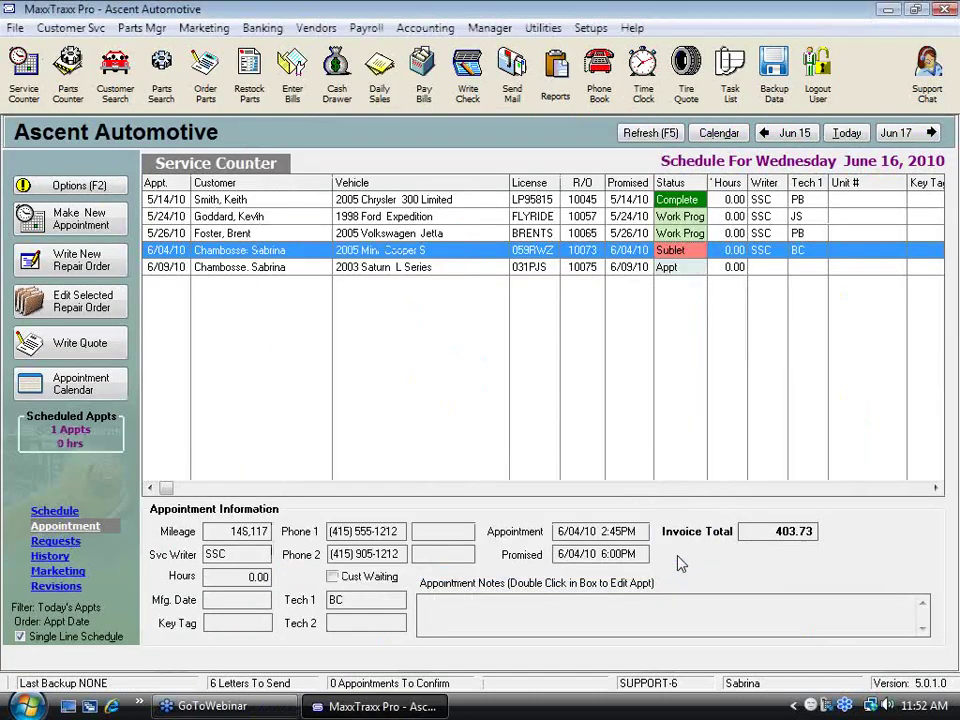
Step: Open the 2005 Mini Cooper S repair order and examine the profitability breakdown of its Radiator part
{"action": "double_click", "coordinate": [434, 254]}
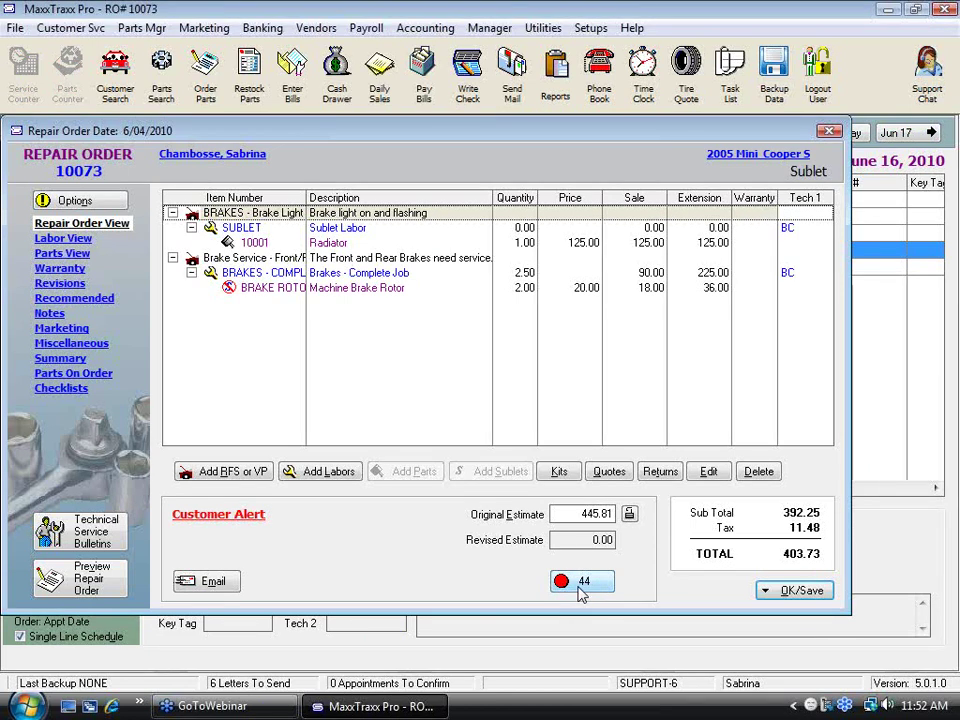
{"action": "double_click", "coordinate": [330, 243]}
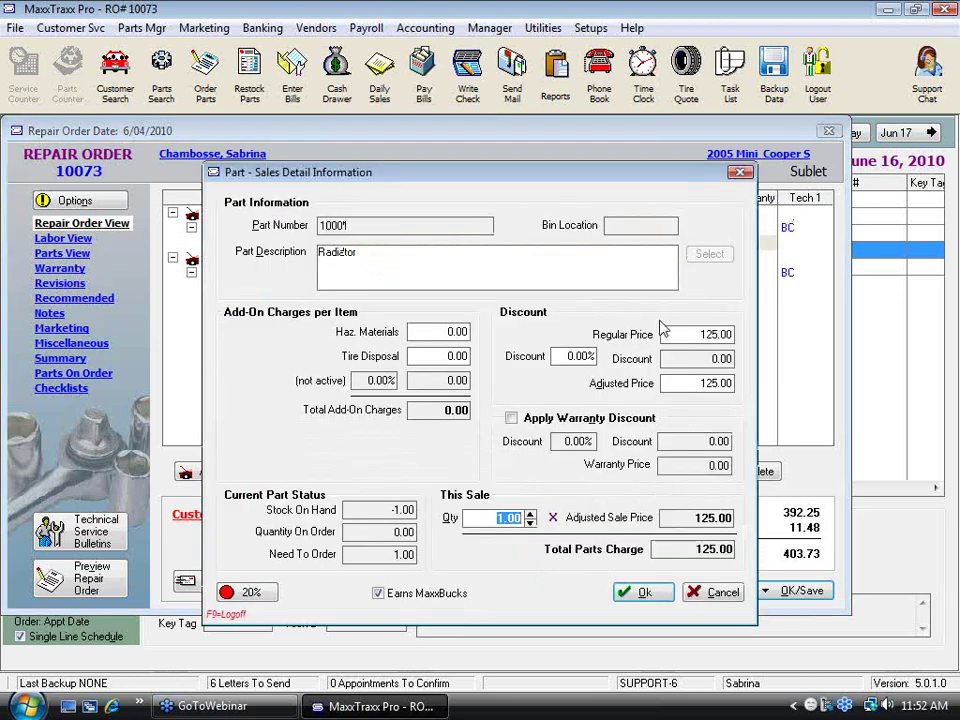
{"action": "left_click", "coordinate": [252, 592]}
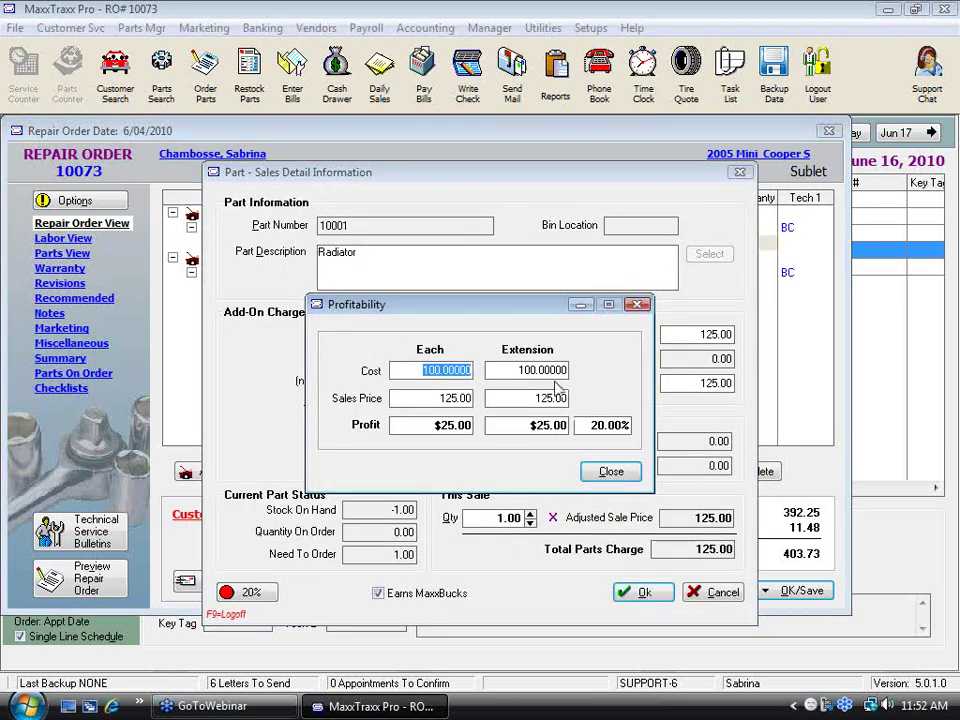
{"action": "left_click", "coordinate": [617, 471]}
Step: Set the Radiator part's regular price to 250.00 and accept the sales details
{"action": "left_click", "coordinate": [671, 334]}
{"action": "type", "text": "250."}
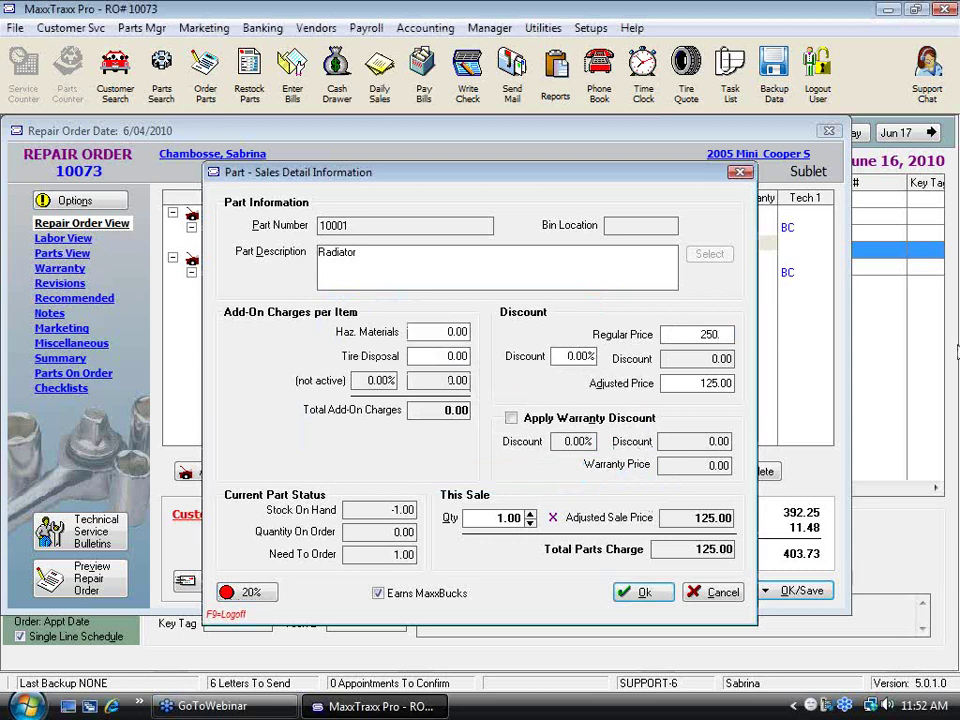
{"action": "key", "text": "Tab"}
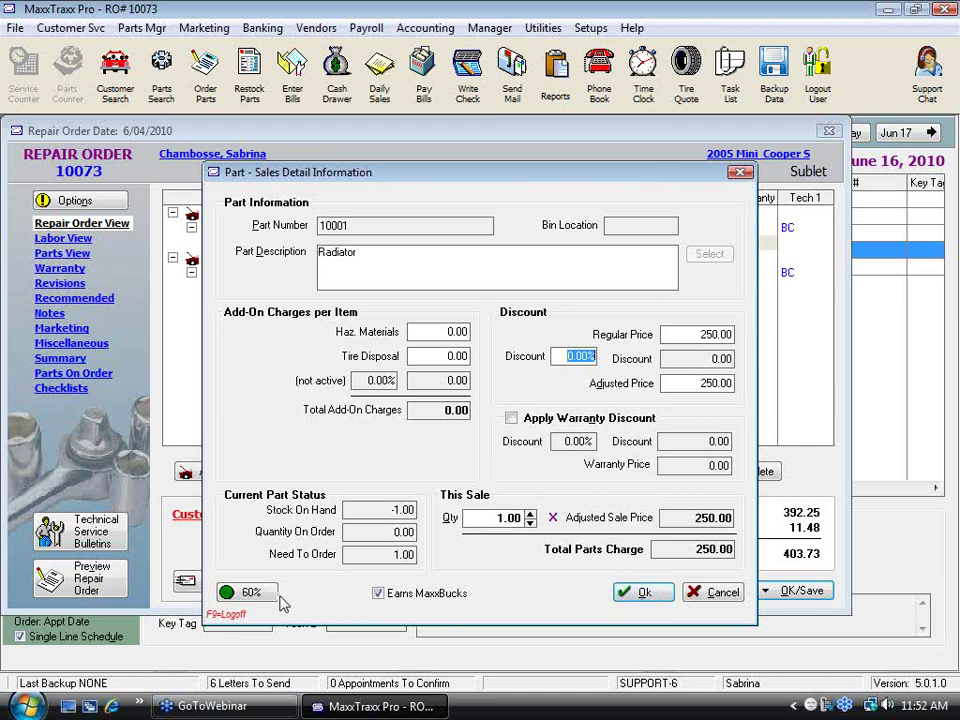
{"action": "left_click", "coordinate": [660, 596]}
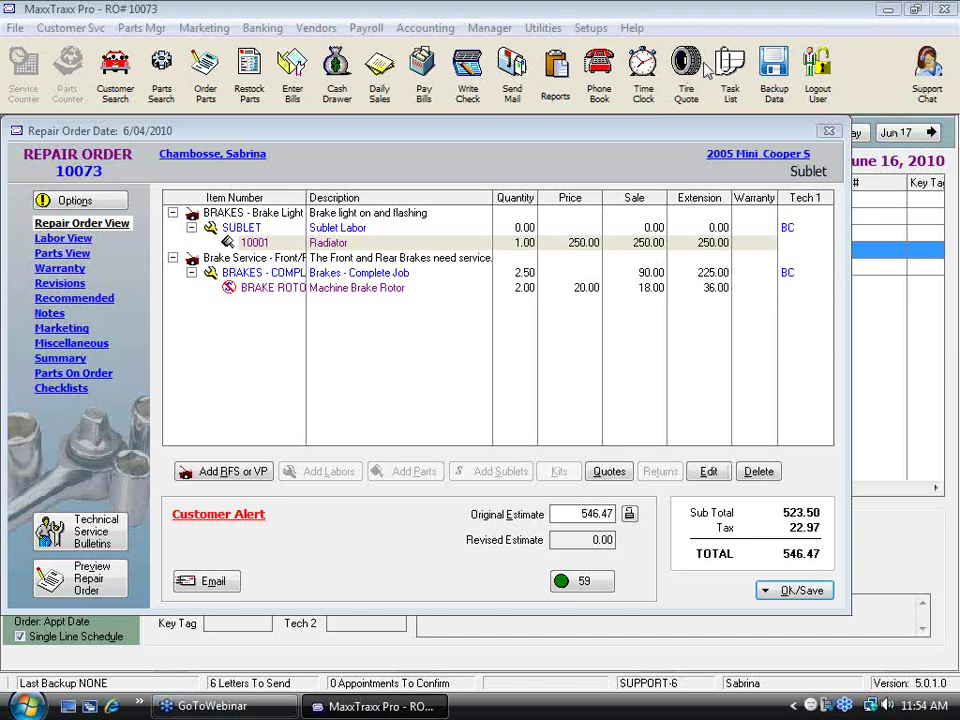
Step: Reopen the sales details of the Radiator part on the repair order
{"action": "left_click_drag", "start_coordinate": [701, 50], "coordinate": [914, 37]}
{"action": "left_click", "coordinate": [589, 246]}
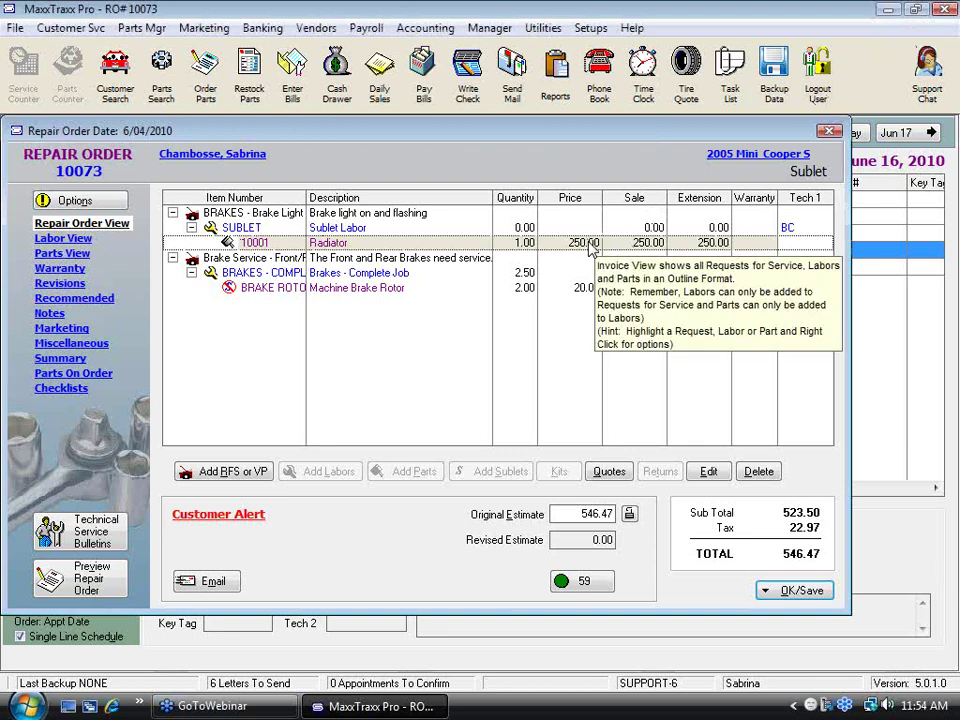
{"action": "double_click", "coordinate": [589, 246]}
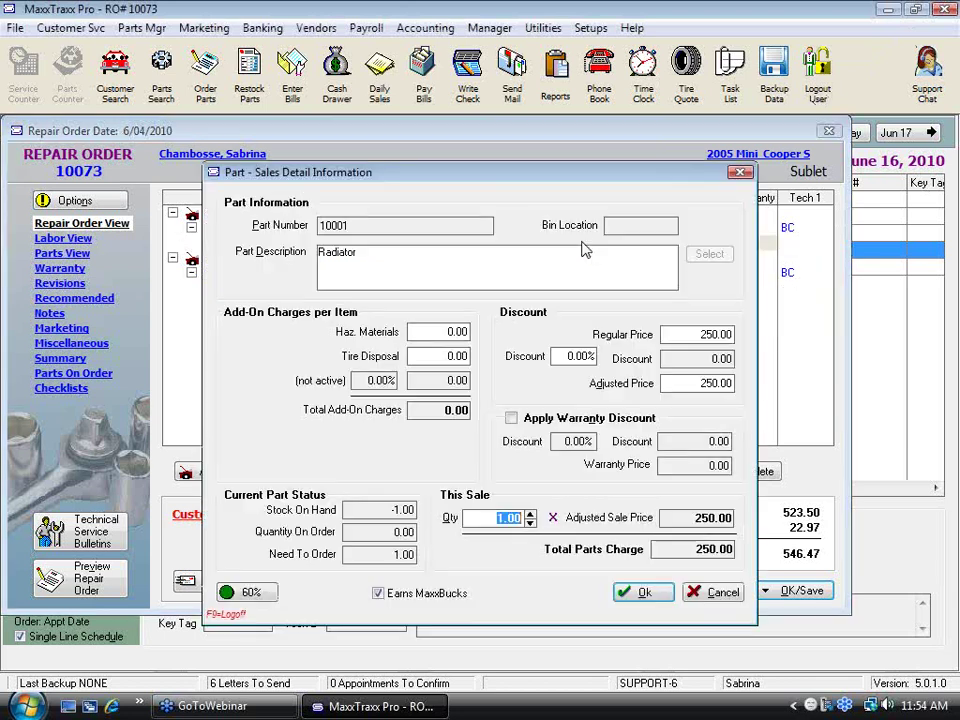
Step: Try a regular price of 300.00 with a 15% discount on the Radiator part
{"action": "left_click", "coordinate": [676, 334]}
{"action": "type", "text": "300"}
{"action": "key", "text": "Tab"}
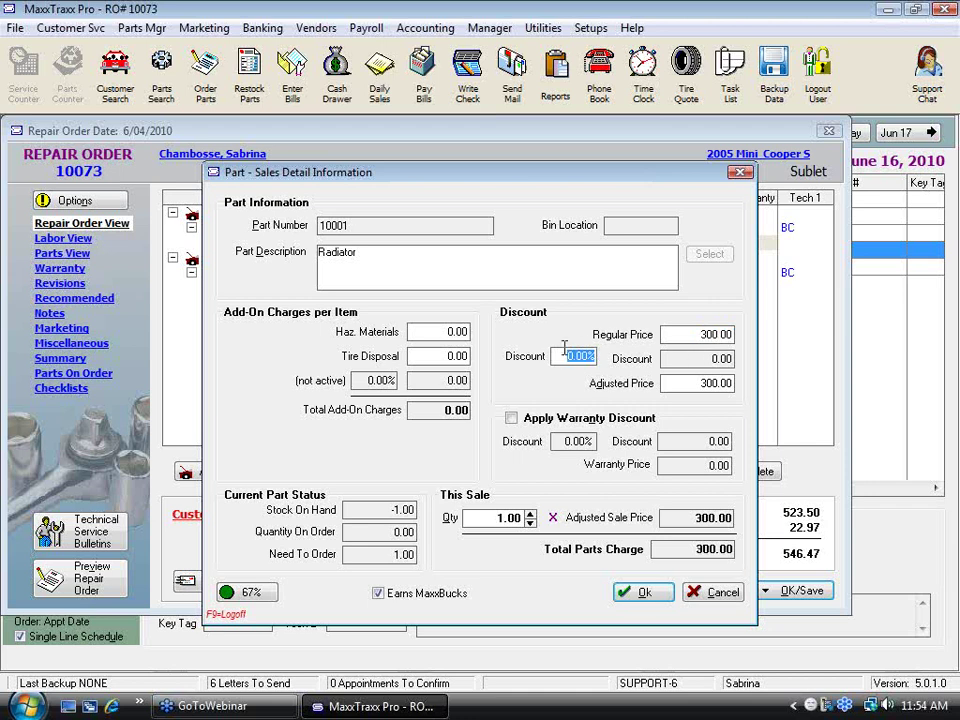
{"action": "type", "text": "15"}
{"action": "key", "text": "Tab"}
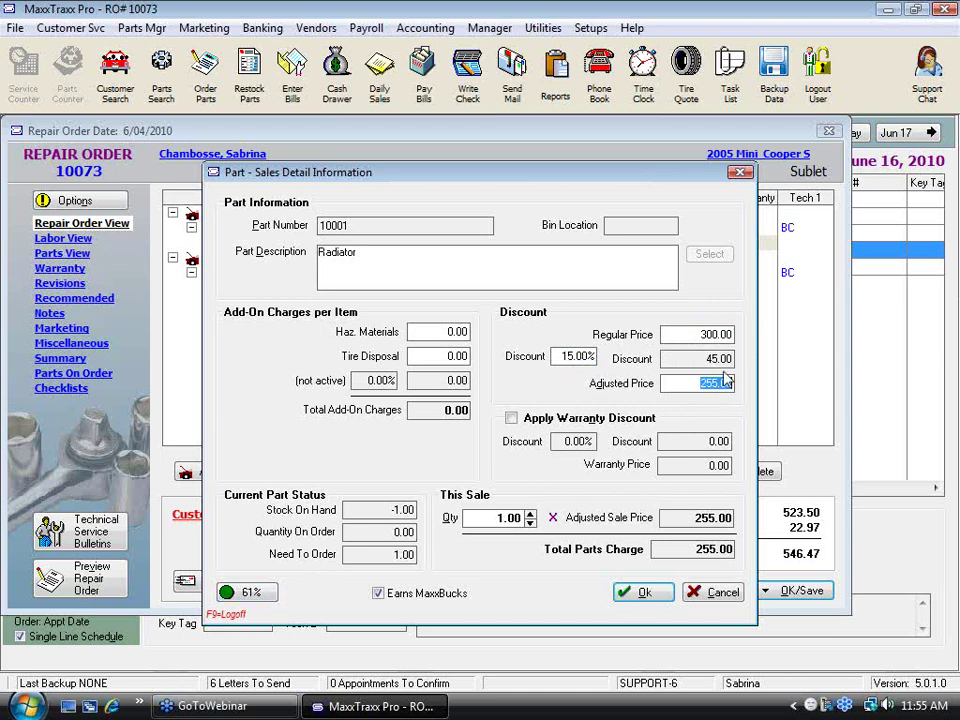
Step: Set the Radiator part's regular price to 250.00 with a 10% discount and accept the sales details
{"action": "left_click", "coordinate": [700, 334]}
{"action": "type", "text": "250"}
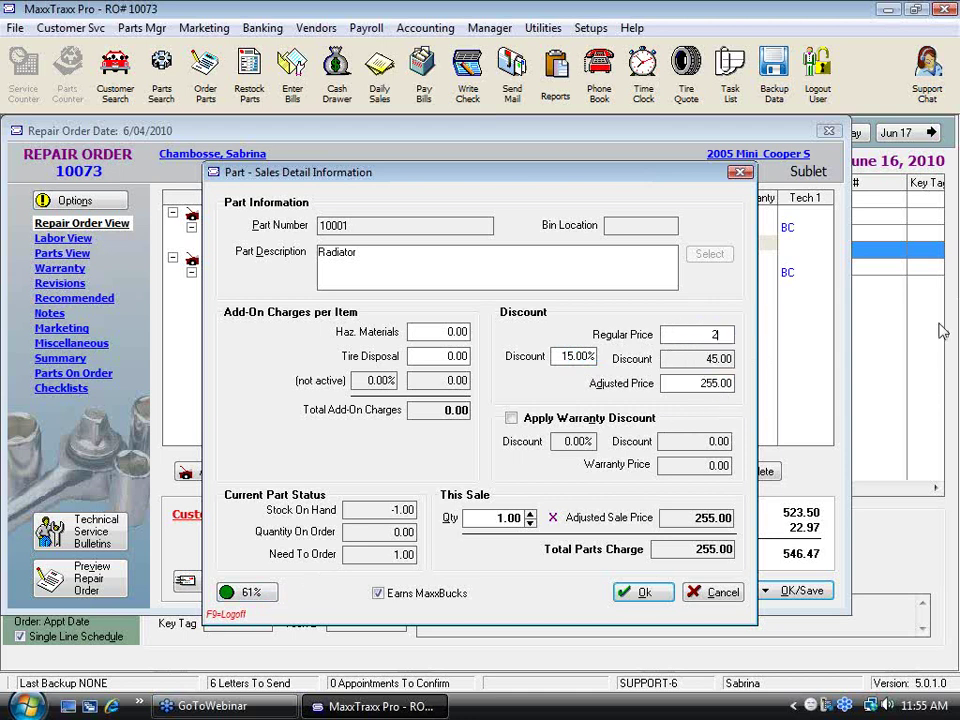
{"action": "key", "text": "Tab"}
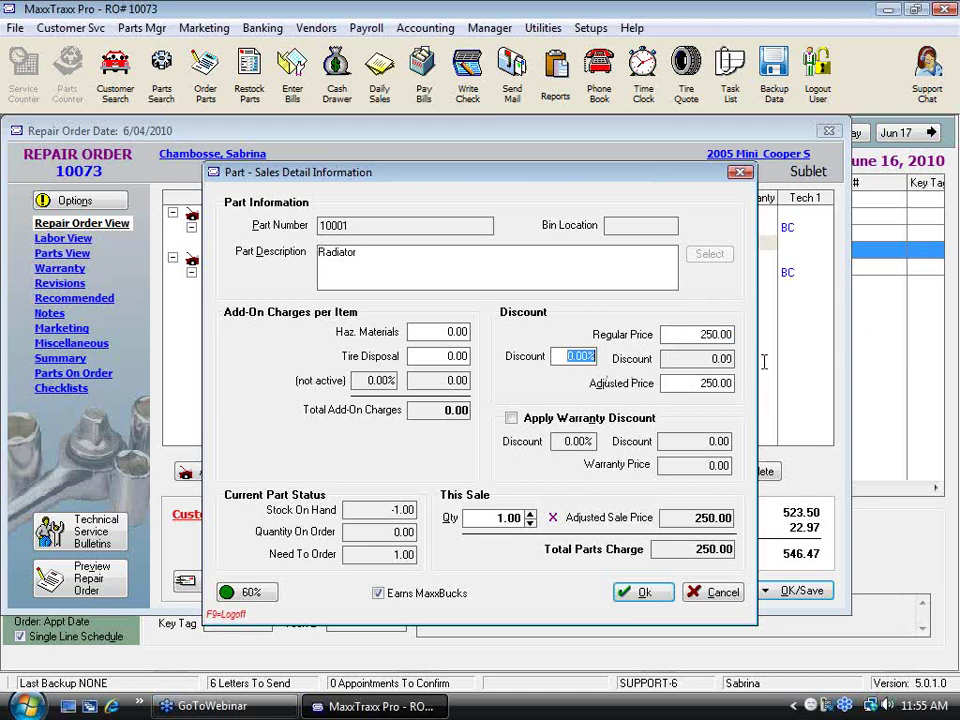
{"action": "type", "text": "10"}
{"action": "key", "text": "Tab"}
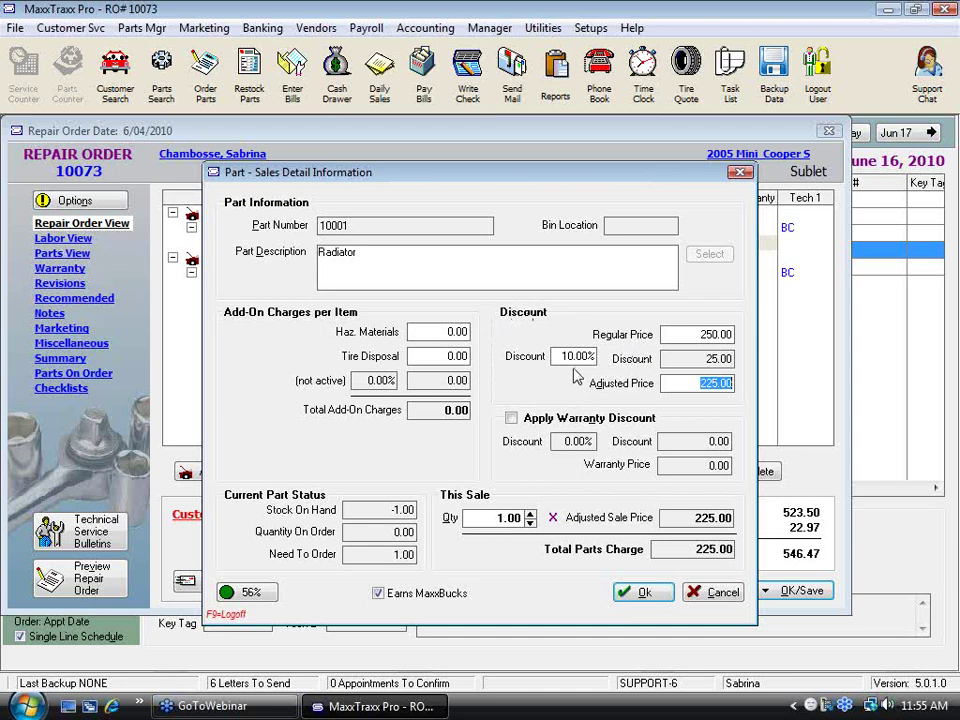
{"action": "left_click", "coordinate": [664, 596]}
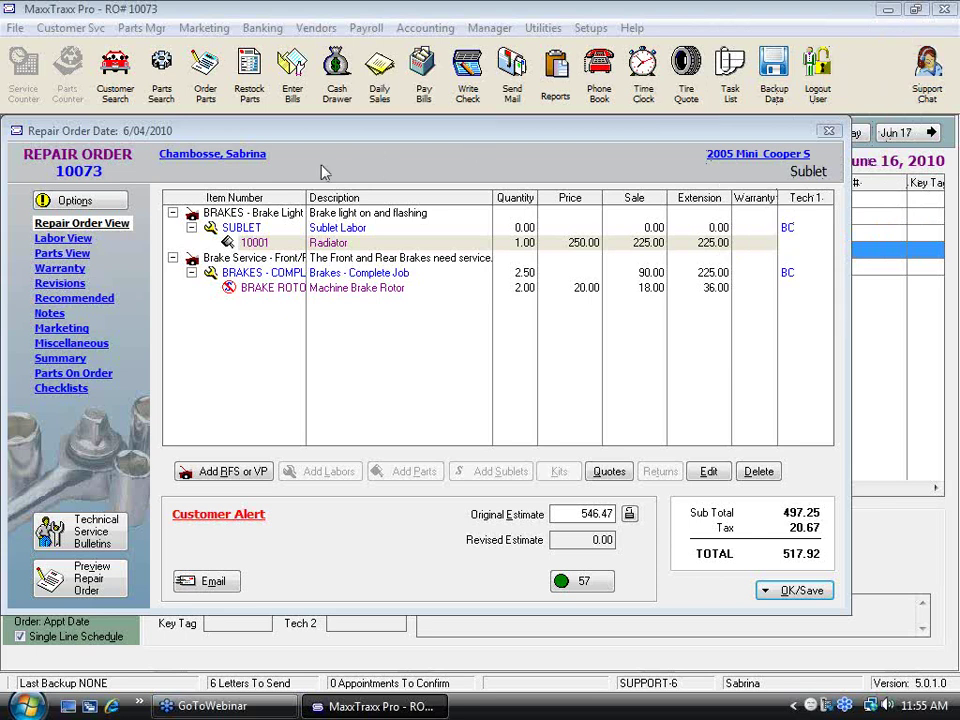
Step: Check the MaxxBucks available in the customer's record and close the record without changes
{"action": "left_click", "coordinate": [200, 156]}
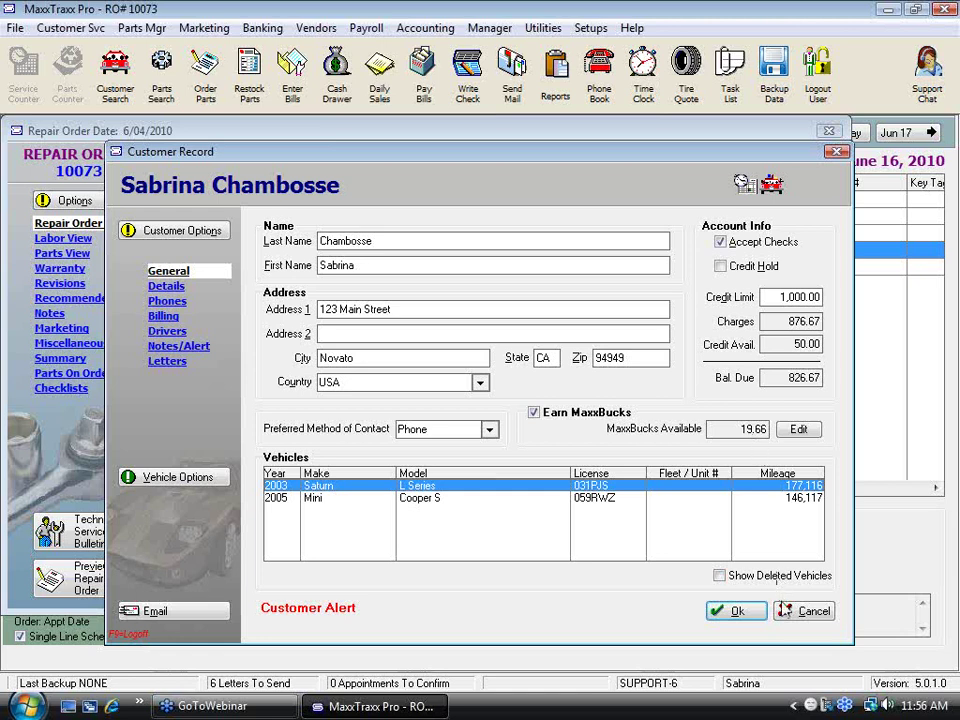
{"action": "left_click", "coordinate": [813, 610]}
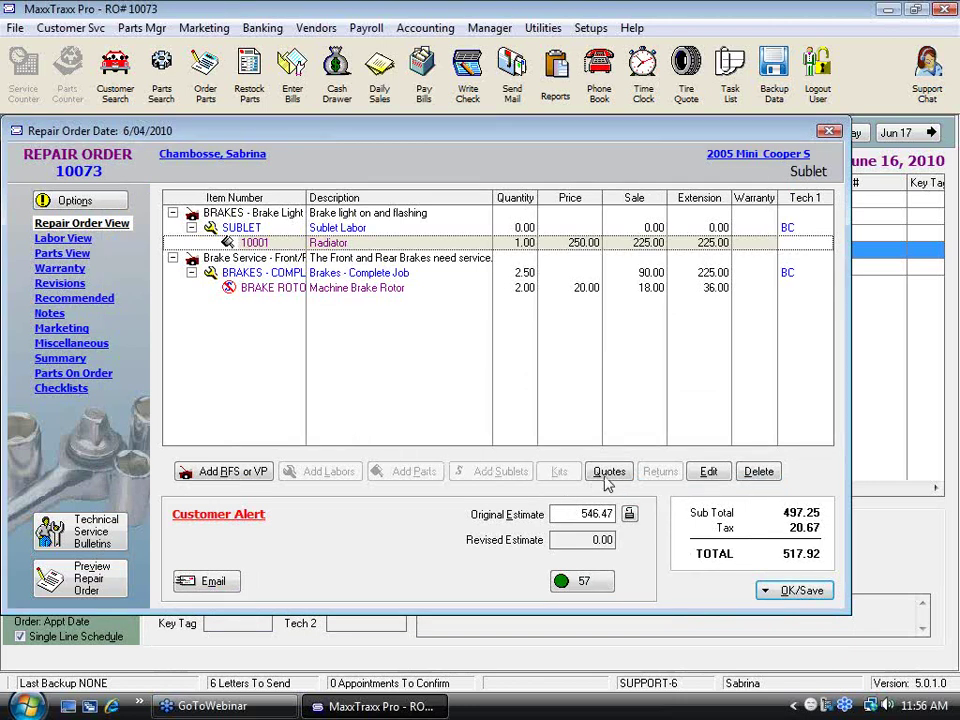
Step: Start paying the Mini Cooper S repair order and set its ending mileage to 146,118
{"action": "left_click", "coordinate": [792, 594]}
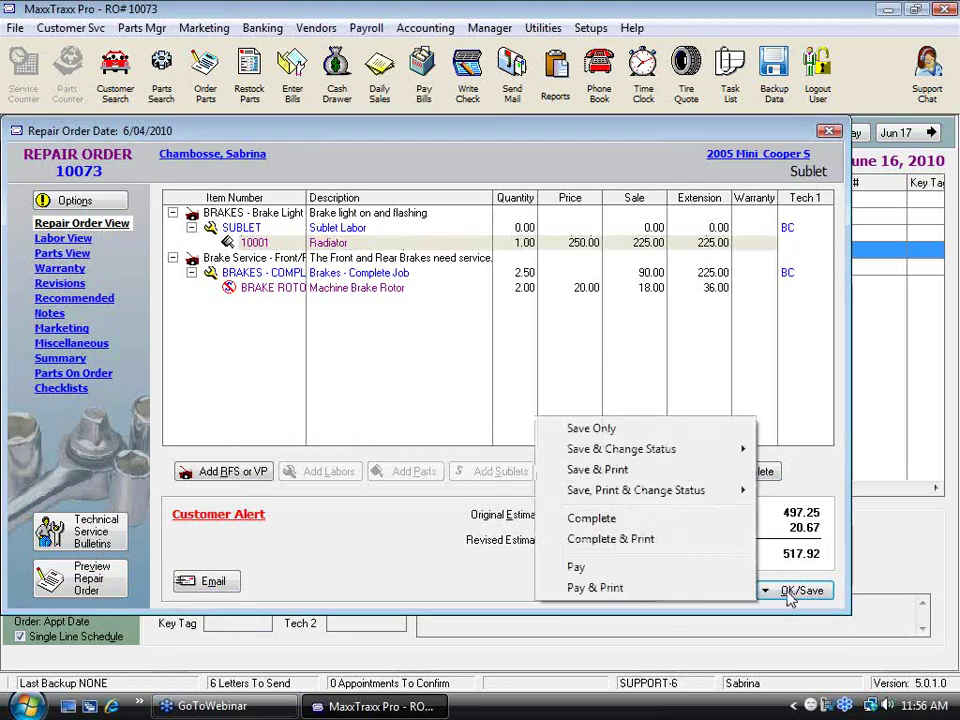
{"action": "left_click", "coordinate": [578, 567]}
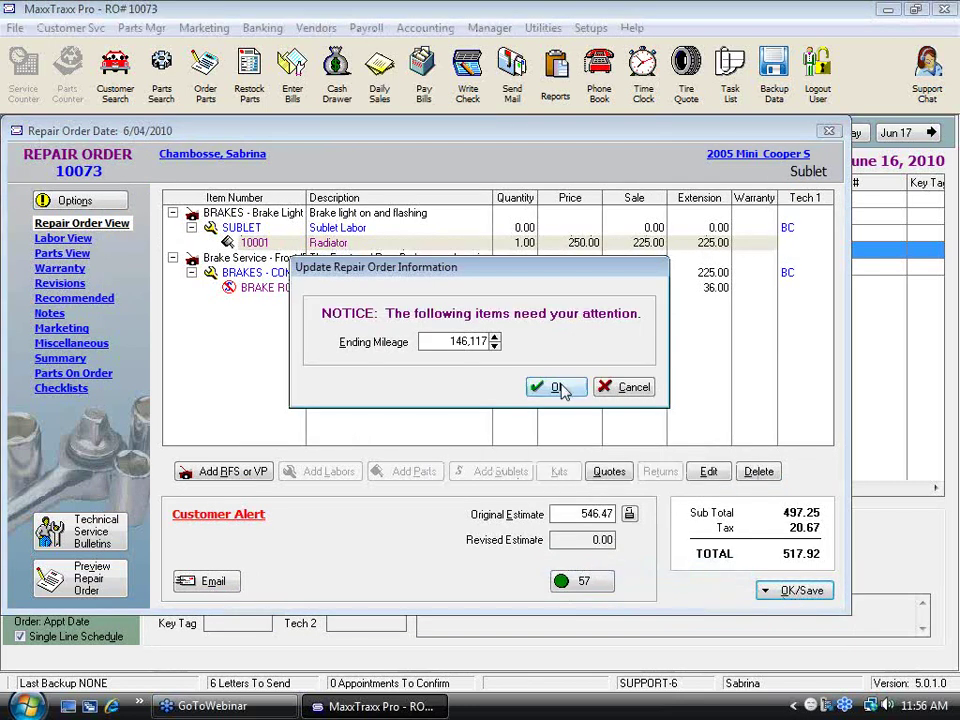
{"action": "left_click", "coordinate": [494, 337]}
{"action": "left_click", "coordinate": [555, 385]}
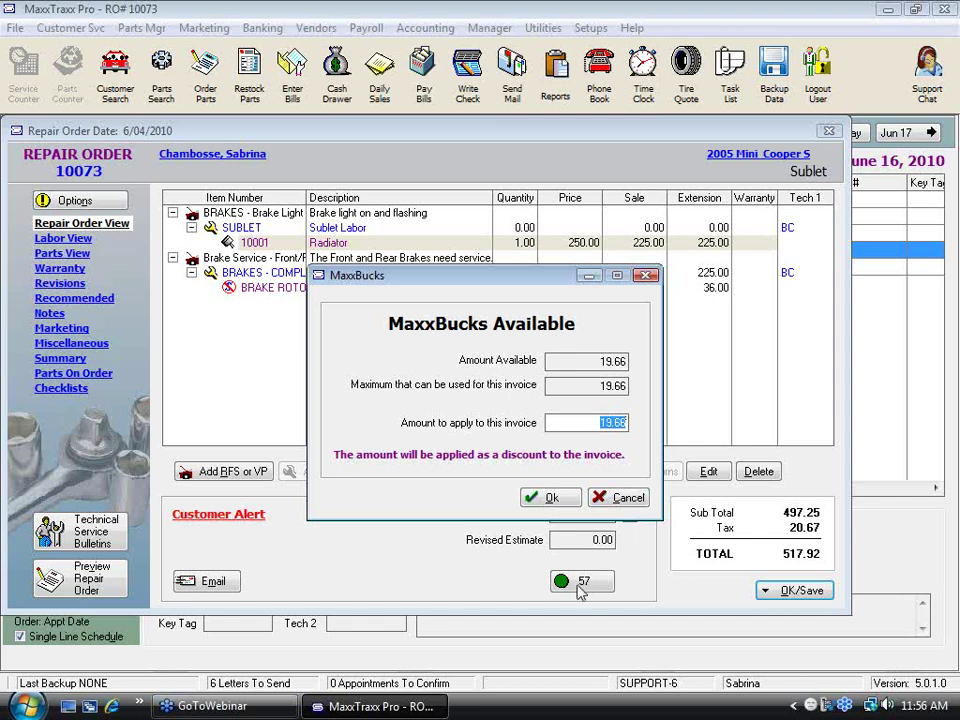
Step: Decline applying MaxxBucks to the invoice and back out of the payment to the repair order
{"action": "left_click", "coordinate": [624, 497]}
{"action": "left_click", "coordinate": [786, 571]}
{"action": "left_click", "coordinate": [560, 438]}
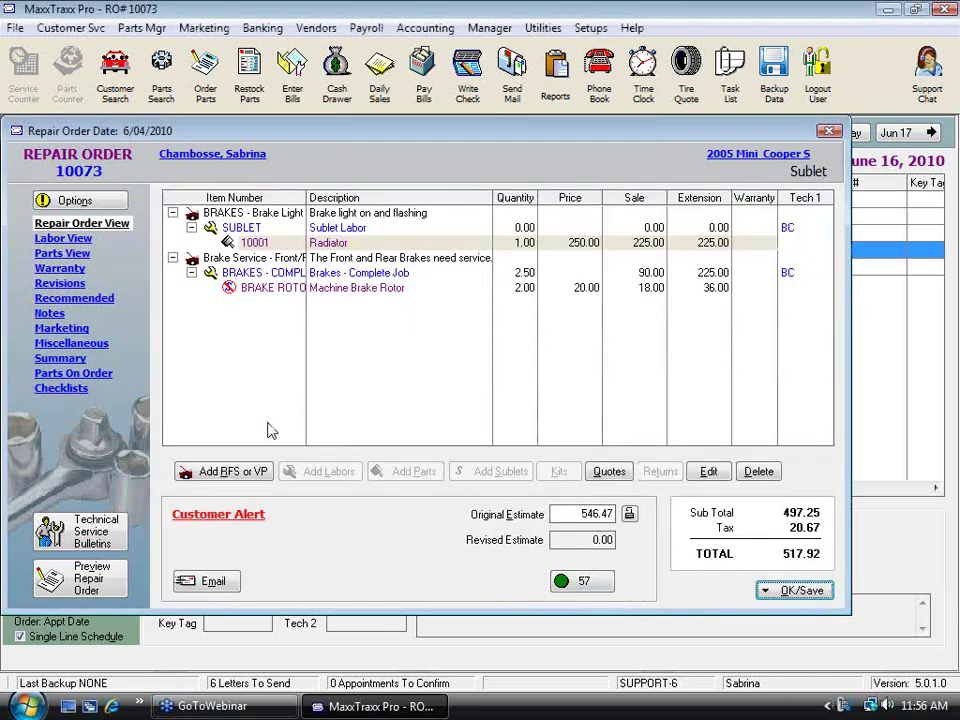
Step: Enter a labor discount of $19.66 in the repair order's miscellaneous settings
{"action": "left_click", "coordinate": [88, 345]}
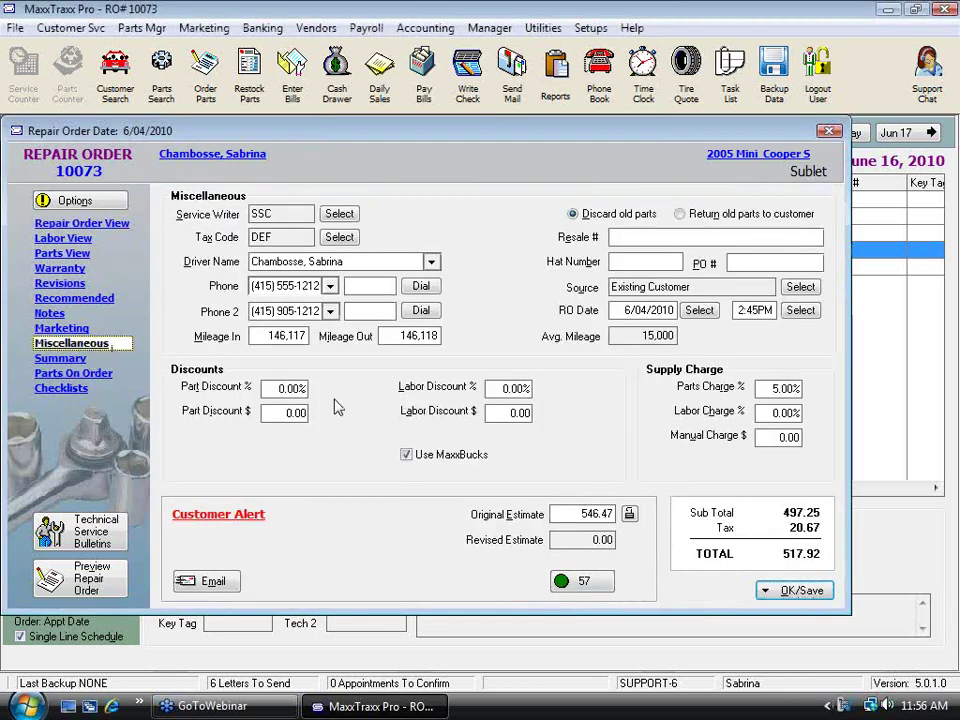
{"action": "left_click", "coordinate": [506, 411]}
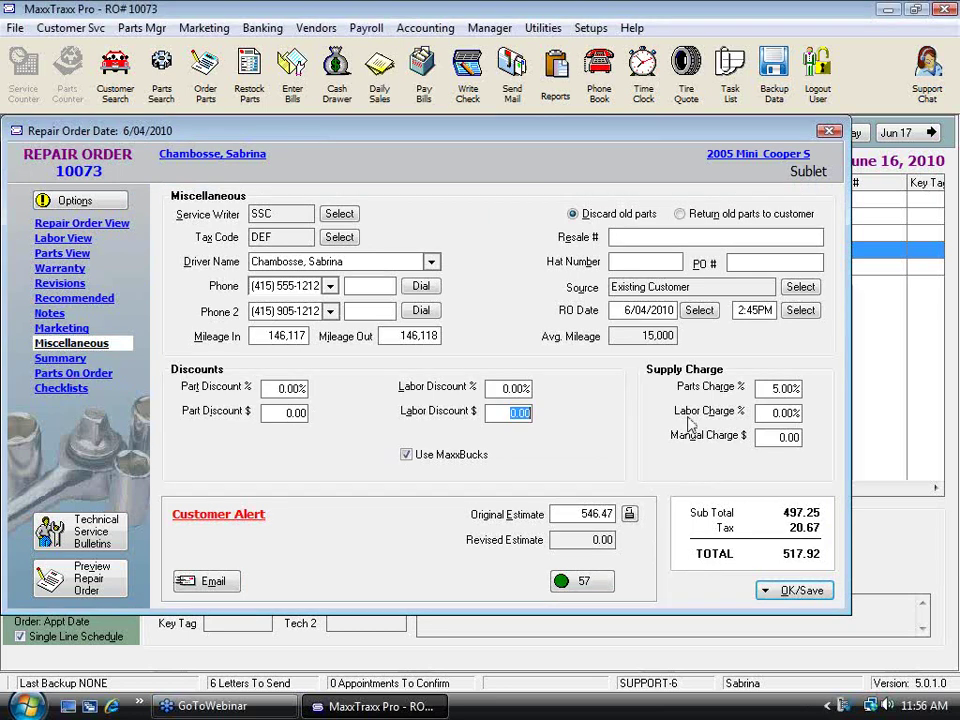
{"action": "type", "text": "19.66"}
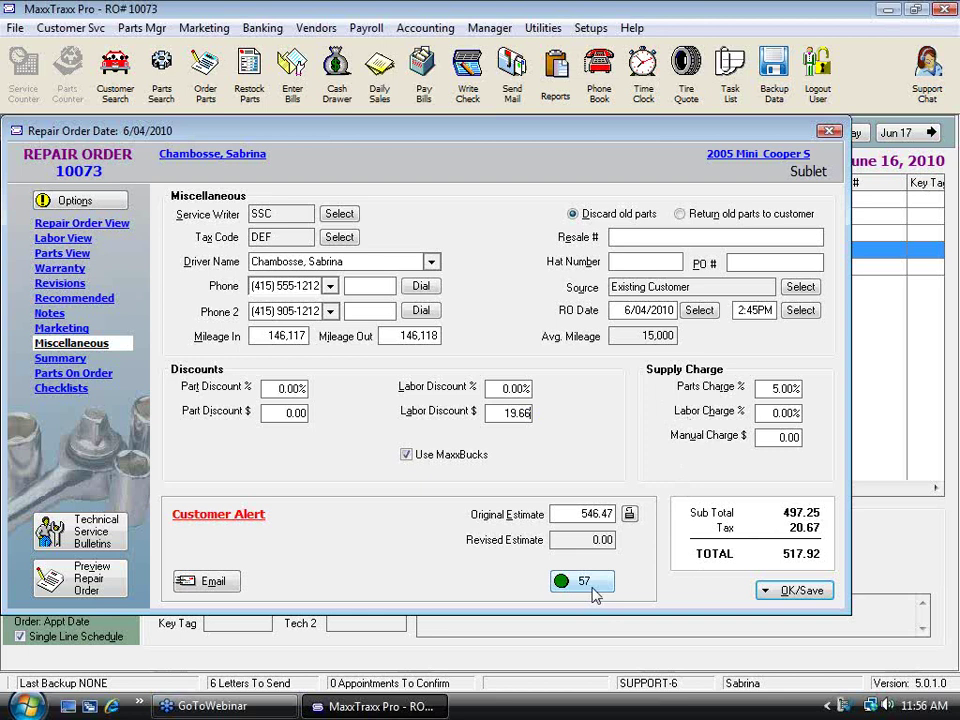
{"action": "key", "text": "Tab"}
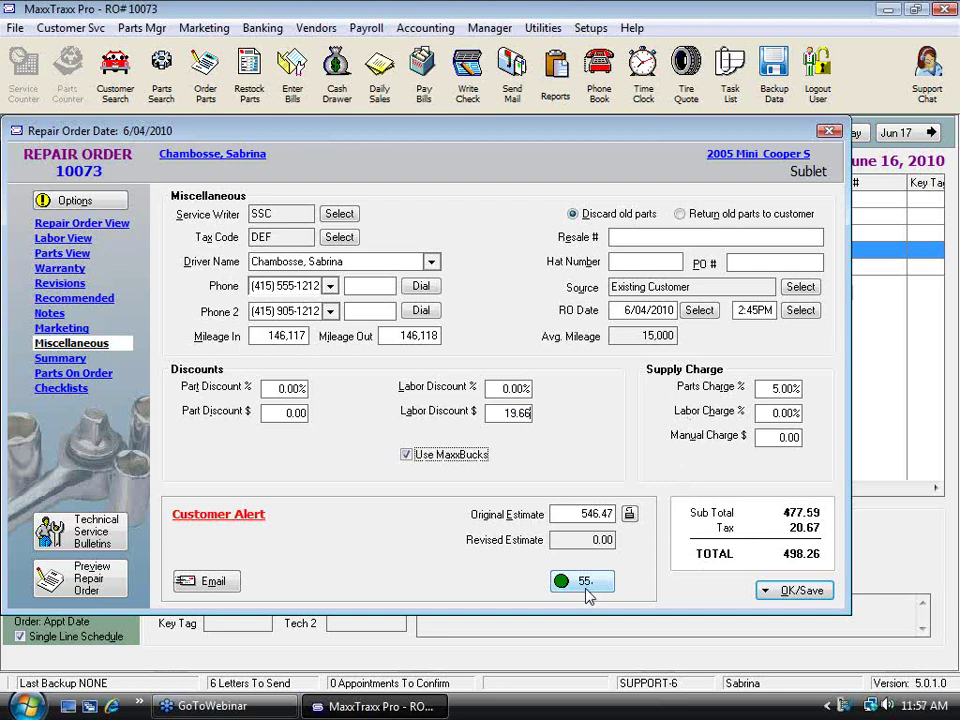
Step: Reset the repair order's dollar labor discount to 0.00
{"action": "key", "text": "shift+Tab"}
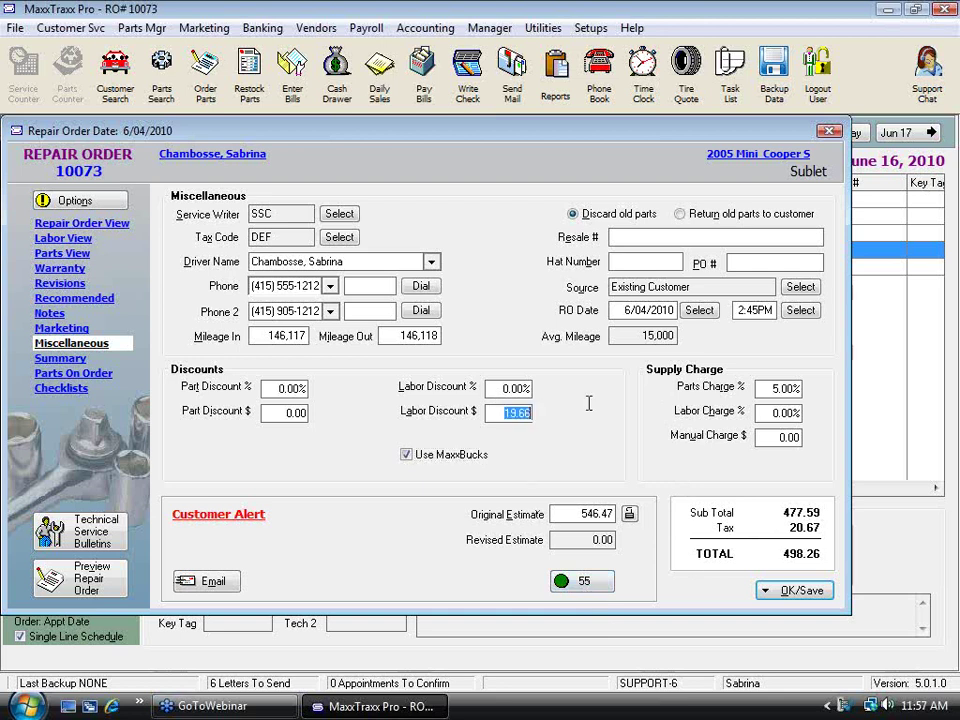
{"action": "type", "text": "0"}
{"action": "key", "text": "Tab"}
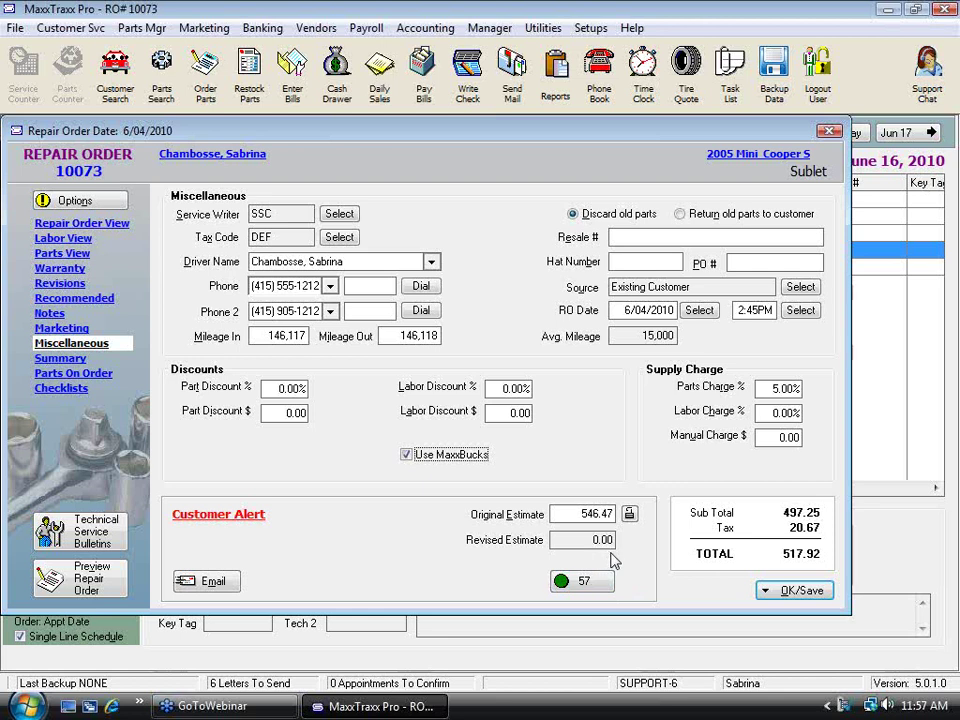
Step: Save the Mini Cooper S repair order without changing its status
{"action": "left_click", "coordinate": [766, 589]}
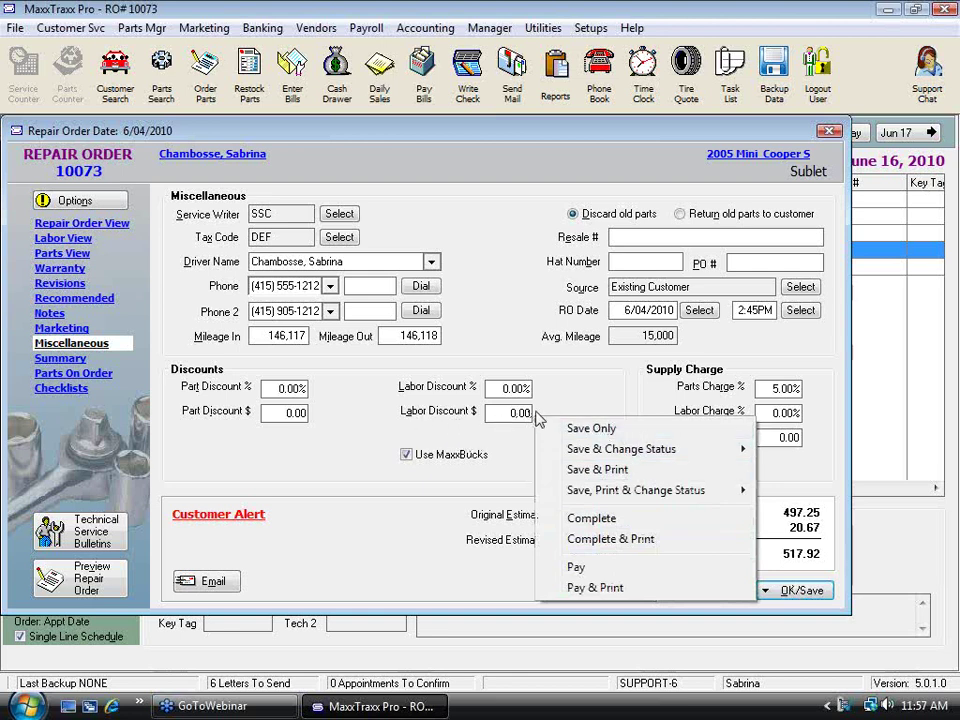
{"action": "left_click", "coordinate": [505, 420]}
{"action": "left_click", "coordinate": [512, 413]}
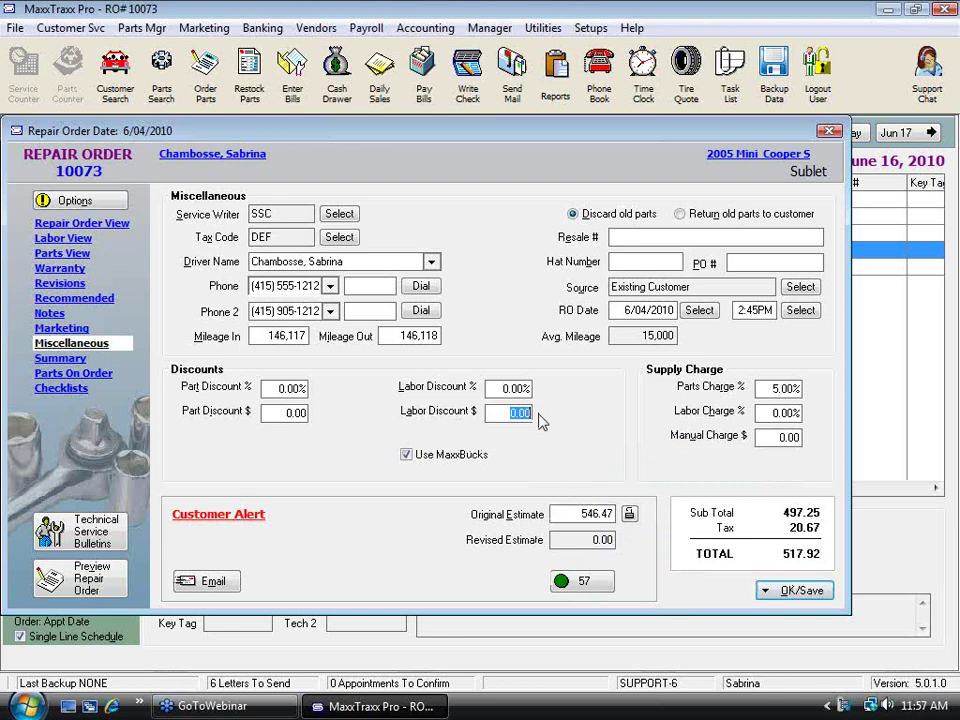
{"action": "left_click", "coordinate": [800, 590]}
{"action": "left_click", "coordinate": [600, 429]}
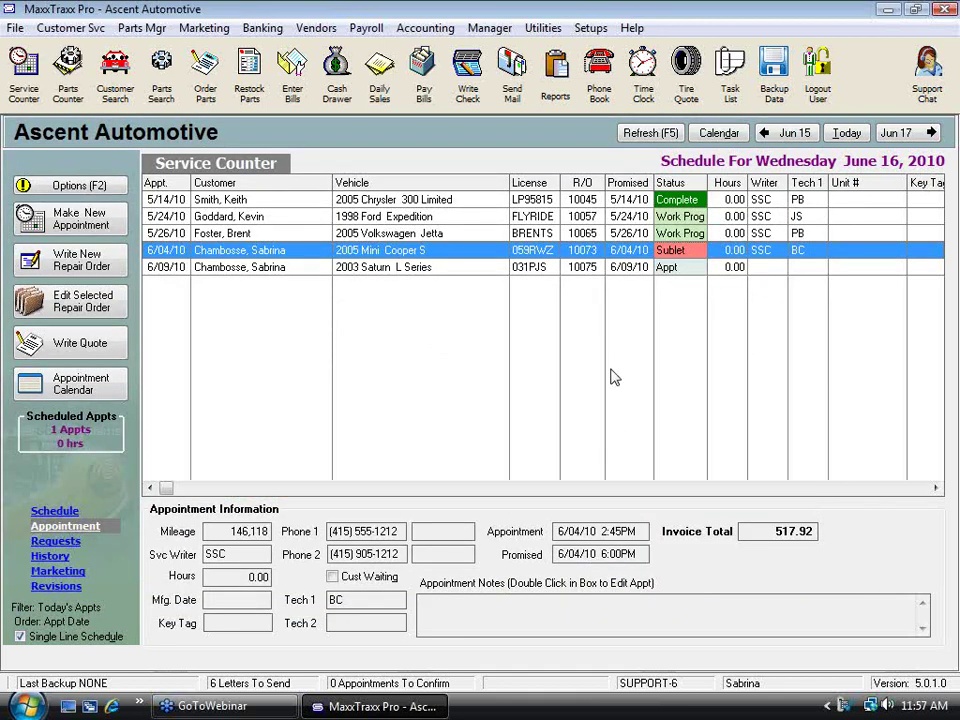
Step: Run the General Ledger Income Statement for 6/01/2010 to 6/16/2010, examine its expense section, and close the reports
{"action": "left_click", "coordinate": [555, 80]}
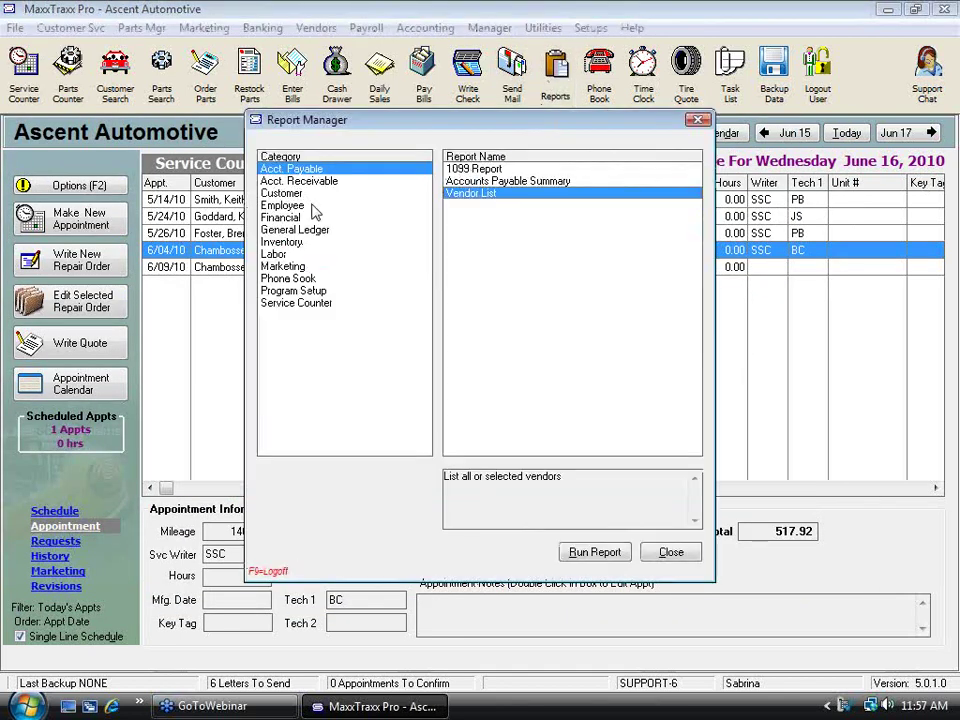
{"action": "left_click", "coordinate": [294, 229]}
{"action": "double_click", "coordinate": [500, 205]}
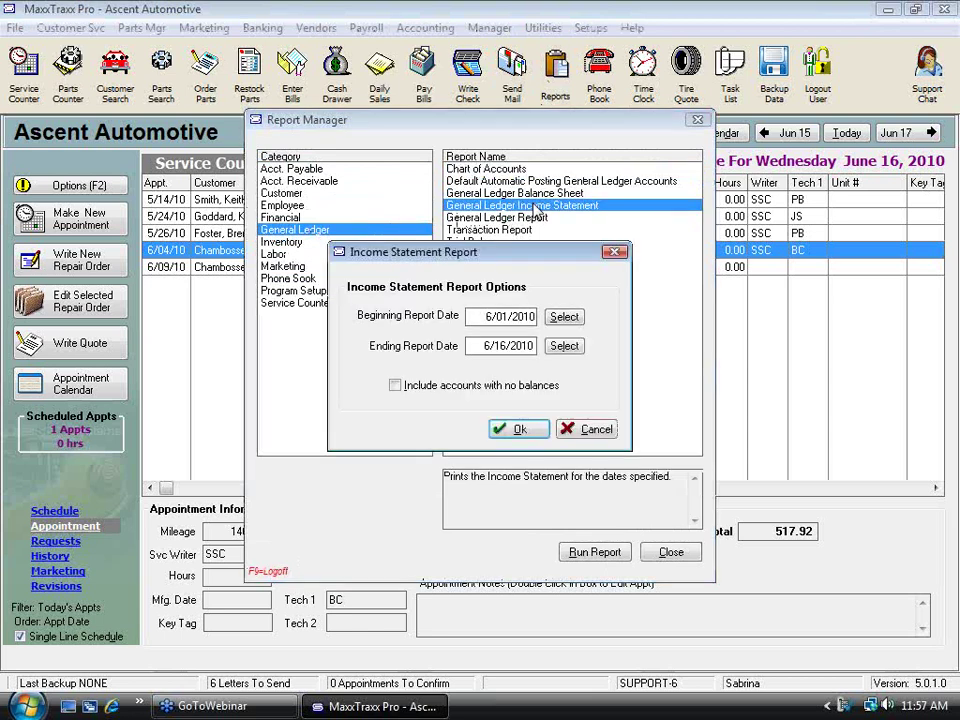
{"action": "left_click", "coordinate": [520, 429]}
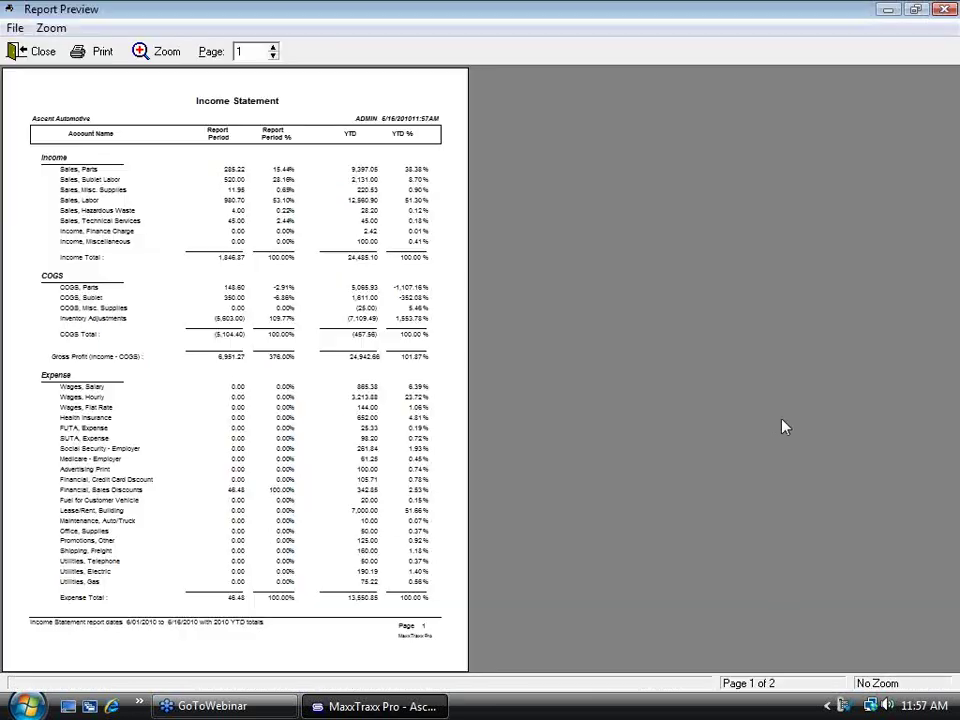
{"action": "left_click", "coordinate": [237, 473]}
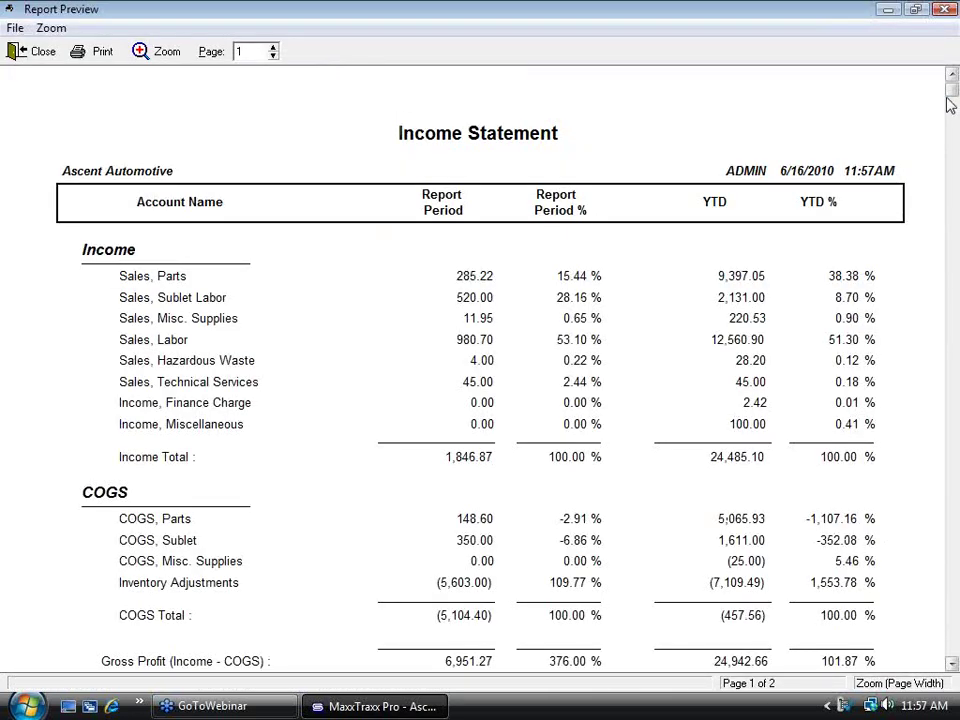
{"action": "left_click_drag", "start_coordinate": [951, 97], "coordinate": [951, 554]}
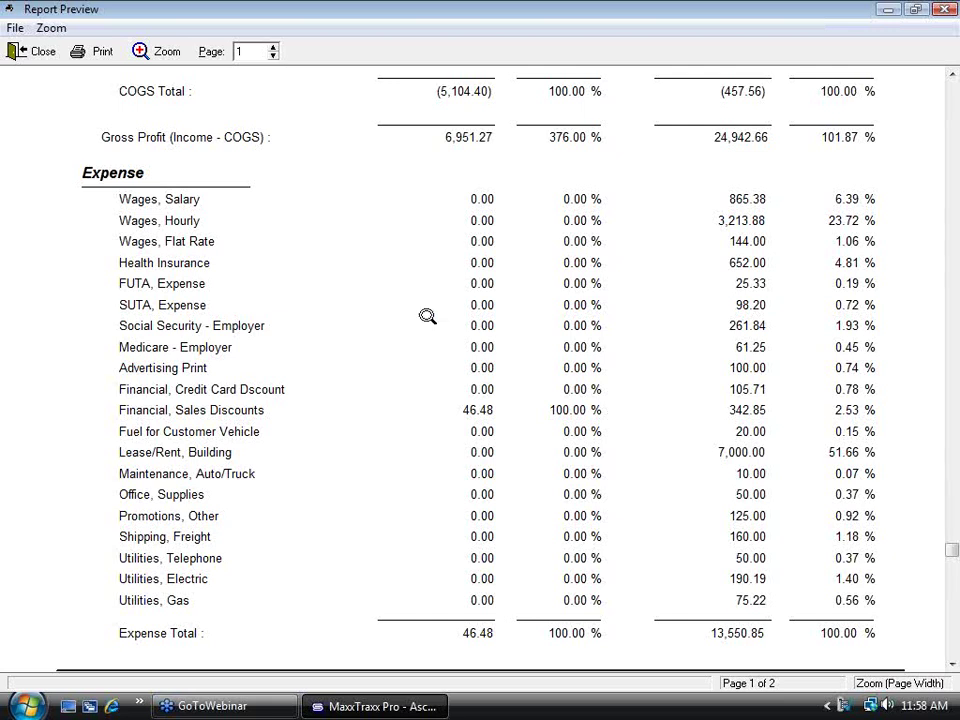
{"action": "left_click", "coordinate": [35, 51]}
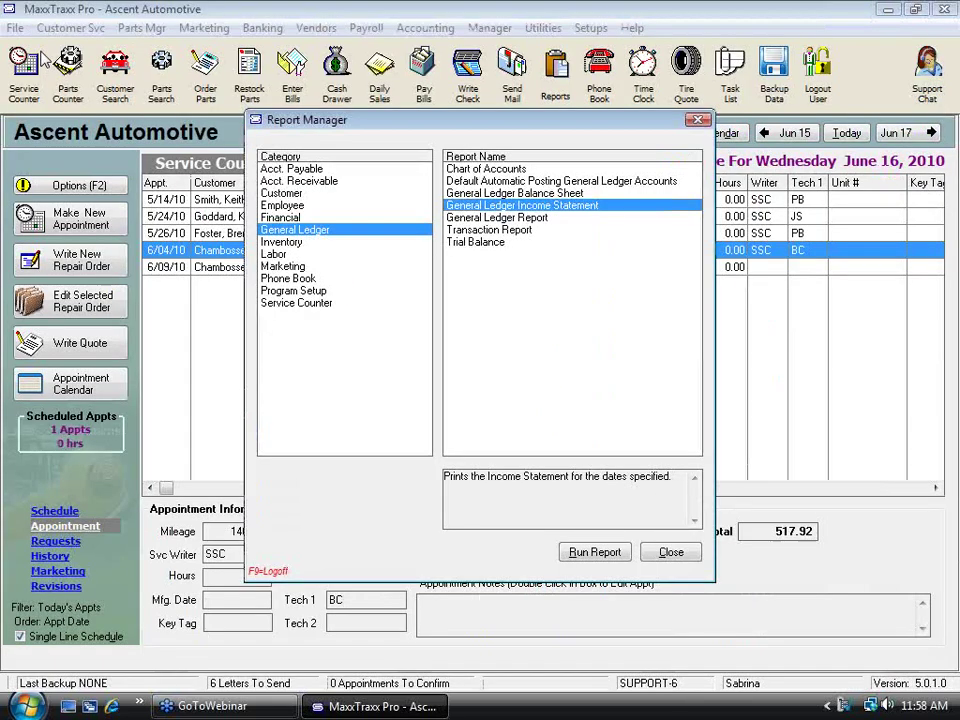
{"action": "left_click", "coordinate": [669, 553]}
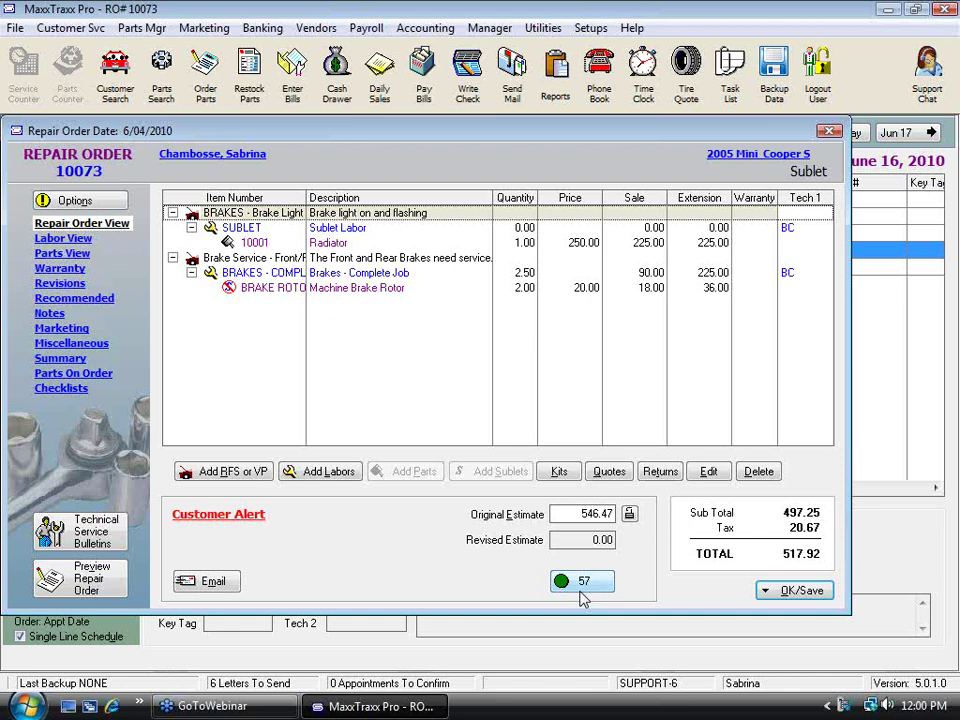
Step: Enter a dollar labor discount of 19.66 in the Mini Cooper S repair order's miscellaneous settings
{"action": "left_click", "coordinate": [68, 343]}
{"action": "left_click", "coordinate": [515, 412]}
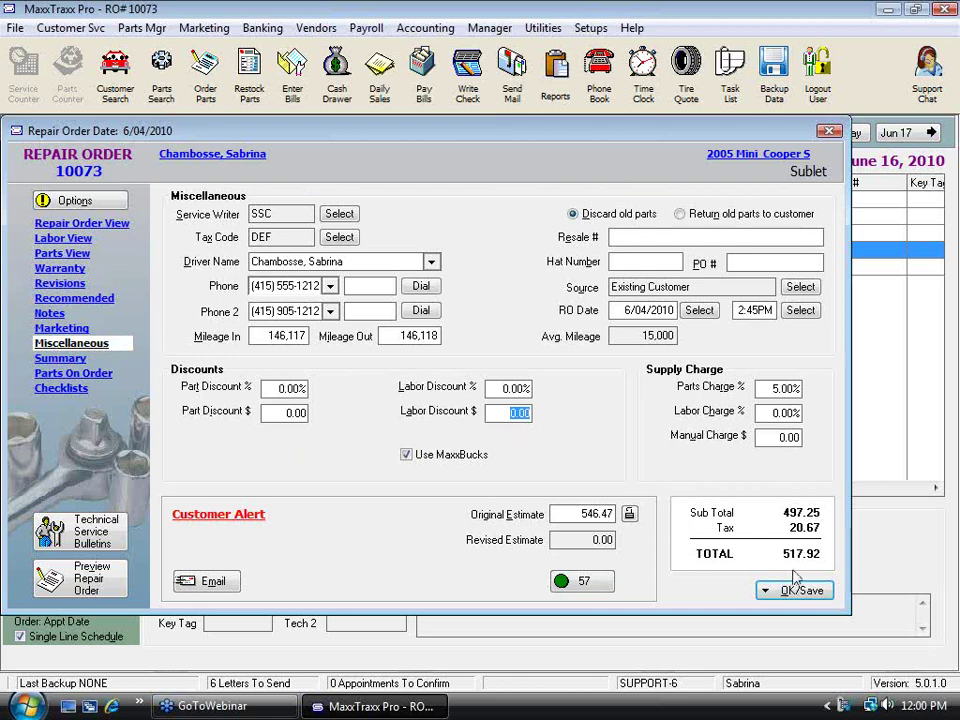
{"action": "type", "text": "19.66"}
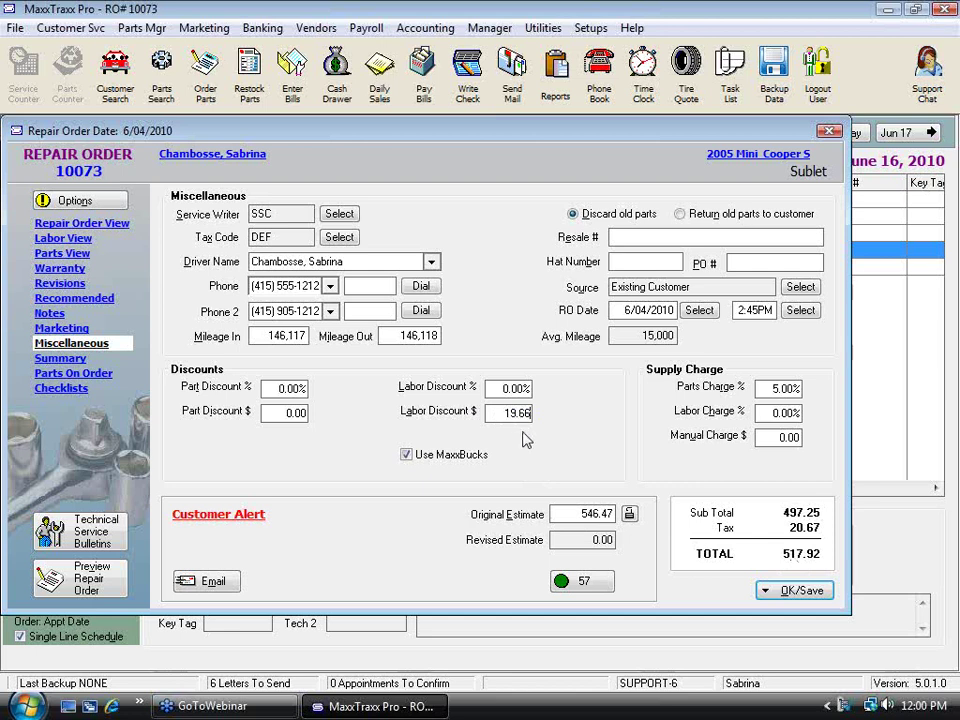
{"action": "key", "text": "Tab"}
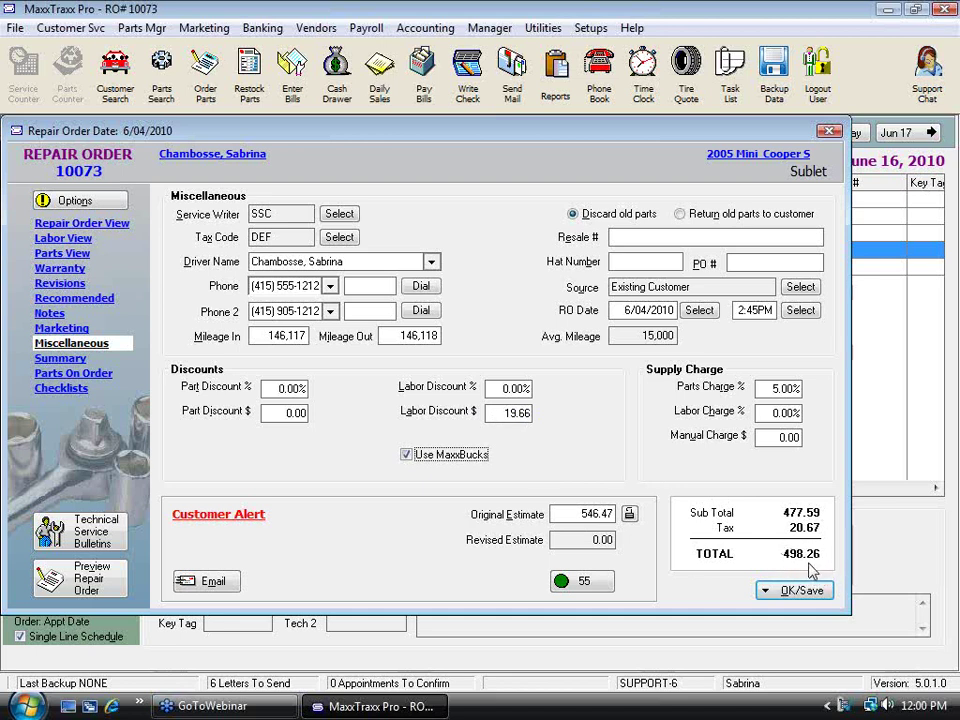
Step: Set the repair order's dollar labor discount back to 0
{"action": "key", "text": "shift+Tab"}
{"action": "type", "text": "0"}
{"action": "key", "text": "Tab"}
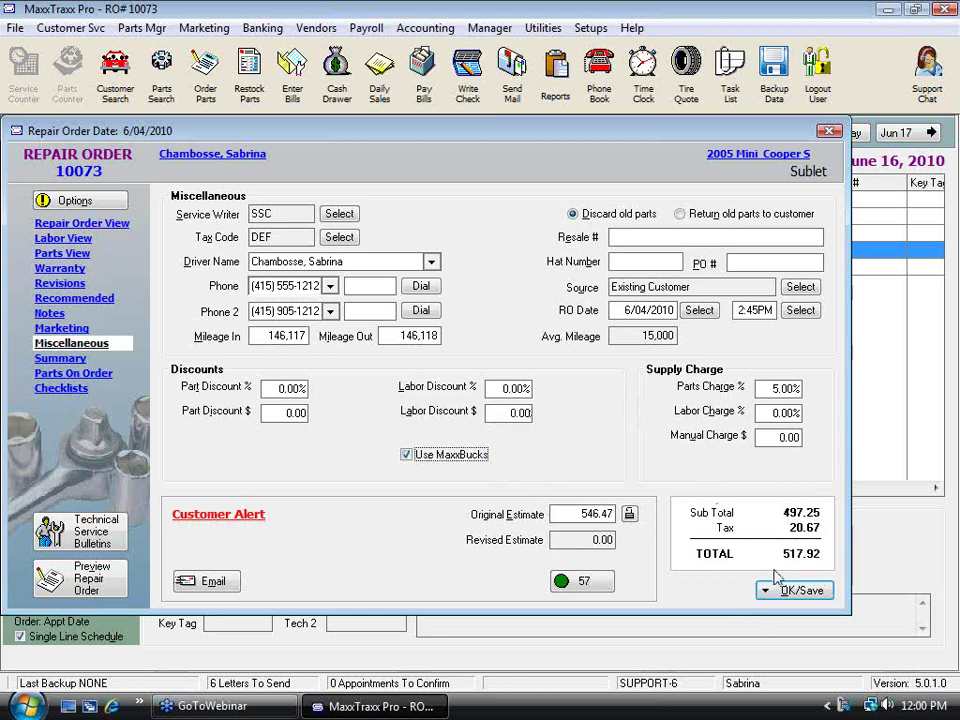
Step: Start paying the repair order with 19.66 MaxxBucks applied to the invoice, then cancel the payment
{"action": "left_click", "coordinate": [765, 590]}
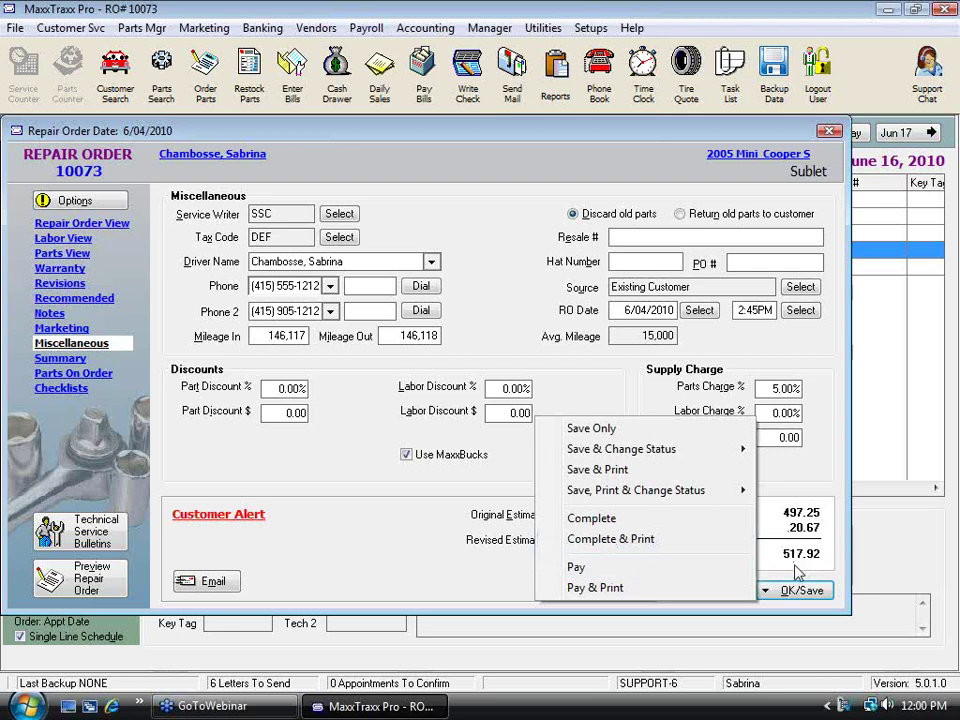
{"action": "left_click", "coordinate": [572, 567]}
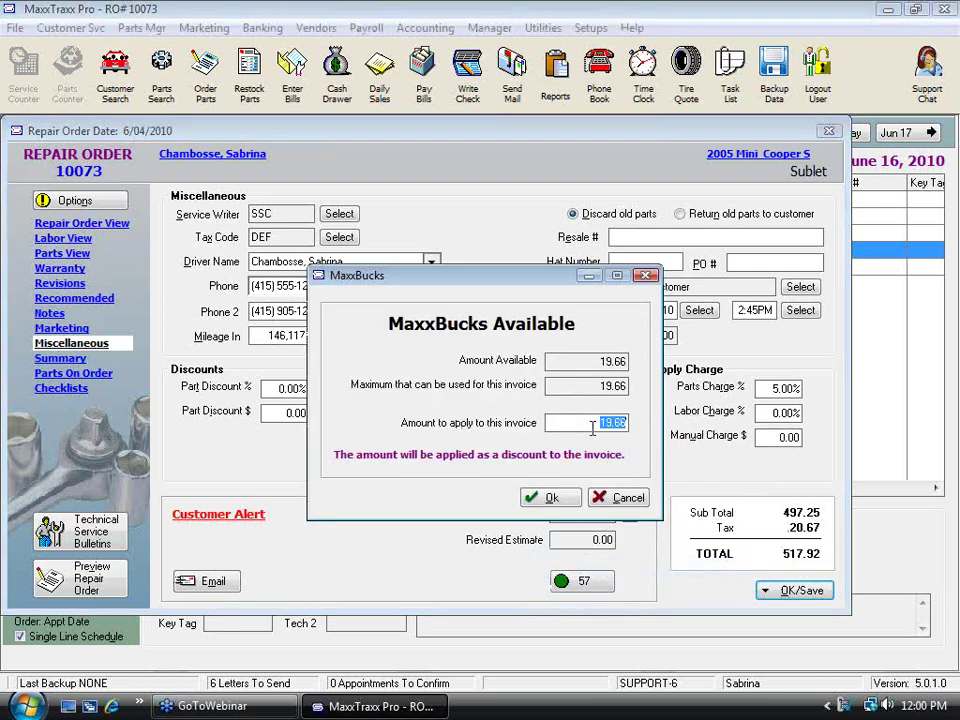
{"action": "left_click", "coordinate": [553, 501]}
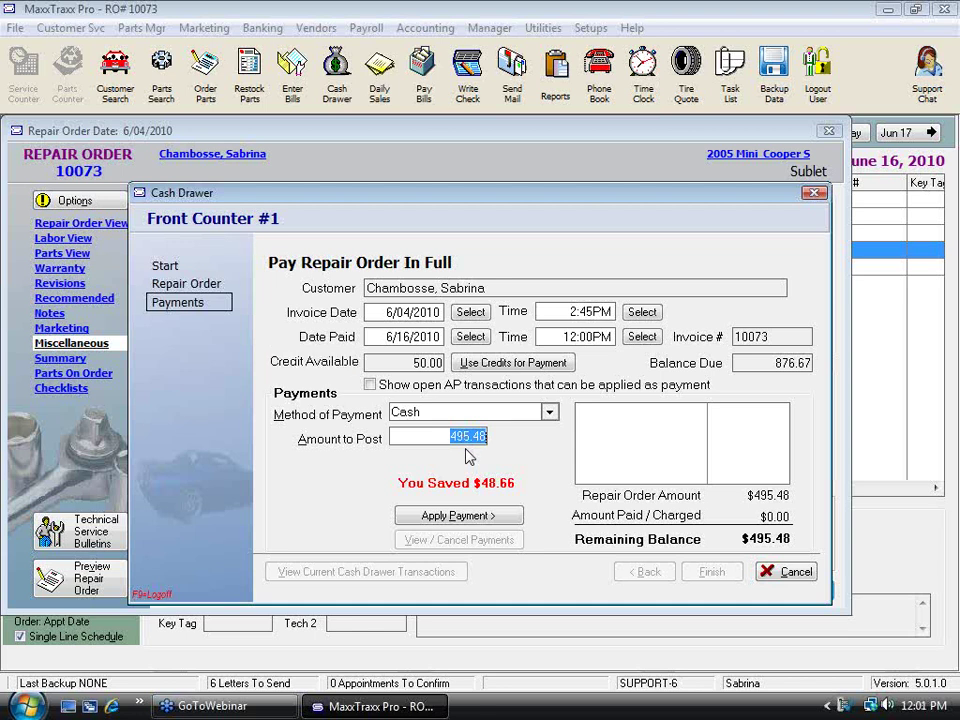
{"action": "left_click", "coordinate": [794, 576]}
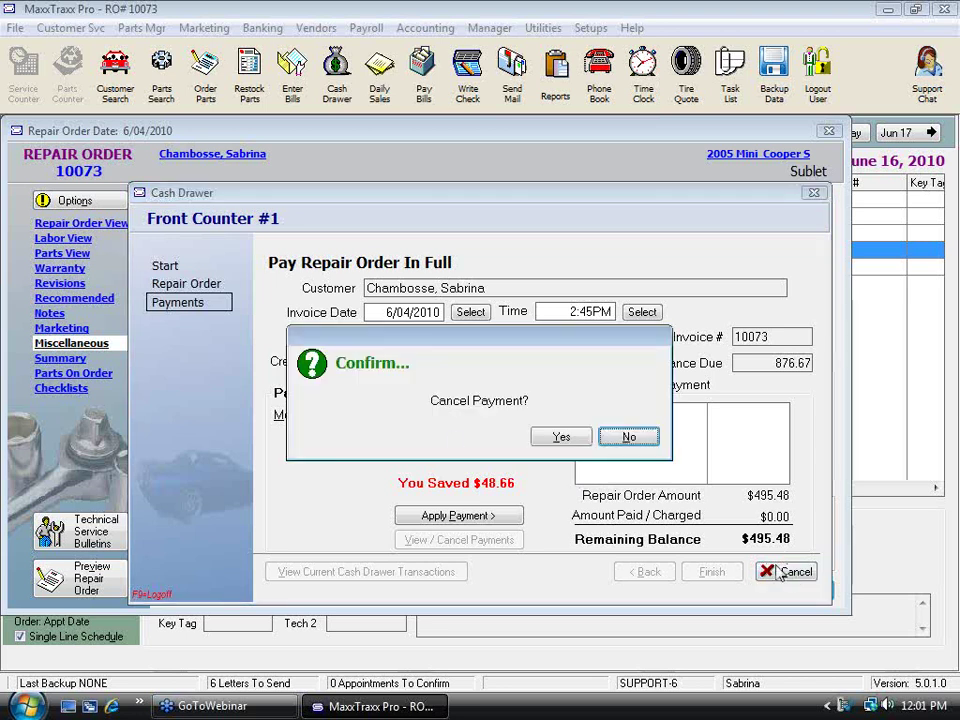
{"action": "left_click", "coordinate": [561, 437]}
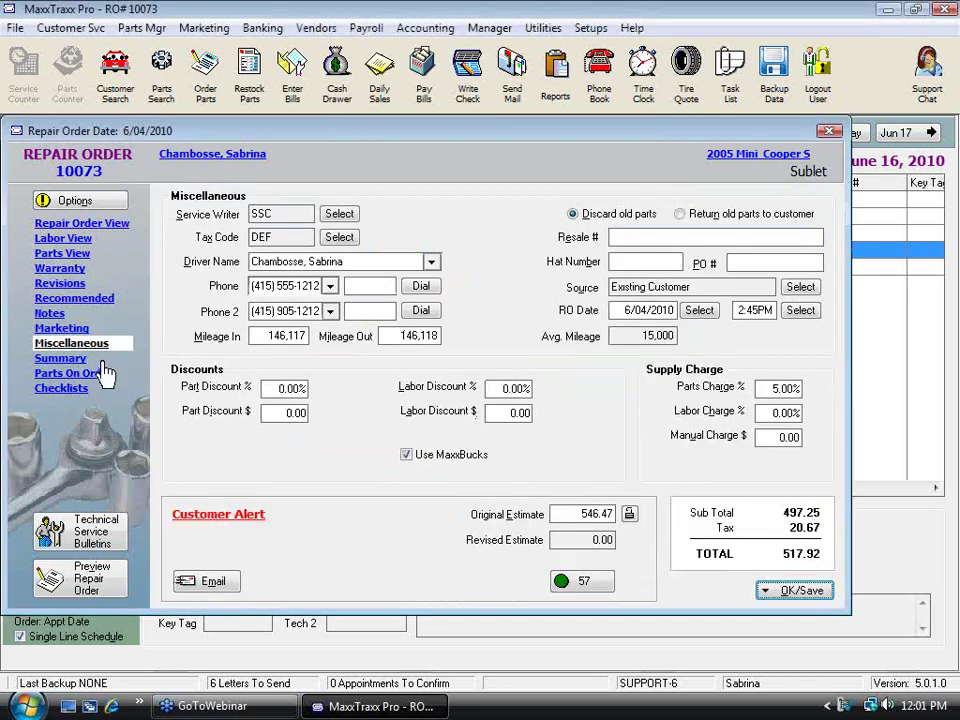
Step: Enter a dollar part discount of 19.66 for the repair order
{"action": "left_click", "coordinate": [515, 412]}
{"action": "left_click", "coordinate": [290, 413]}
{"action": "type", "text": "19.66"}
{"action": "key", "text": "Tab"}
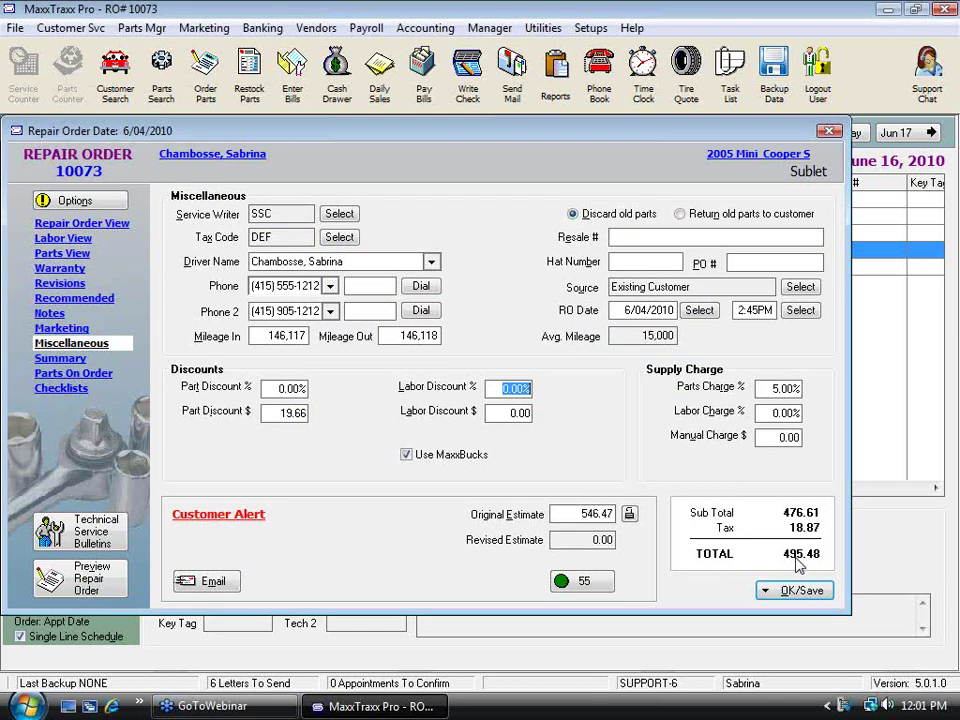
Step: Set the repair order's dollar labor discount to 19.66 and clear its dollar part discount
{"action": "left_click", "coordinate": [505, 412]}
{"action": "type", "text": "19.66"}
{"action": "left_click_drag", "start_coordinate": [306, 413], "coordinate": [206, 306]}
{"action": "key", "text": "BackSpace"}
{"action": "key", "text": "Tab"}
Step: Check the discounts in the repair order's summary and save the repair order without changing its status
{"action": "left_click", "coordinate": [62, 360]}
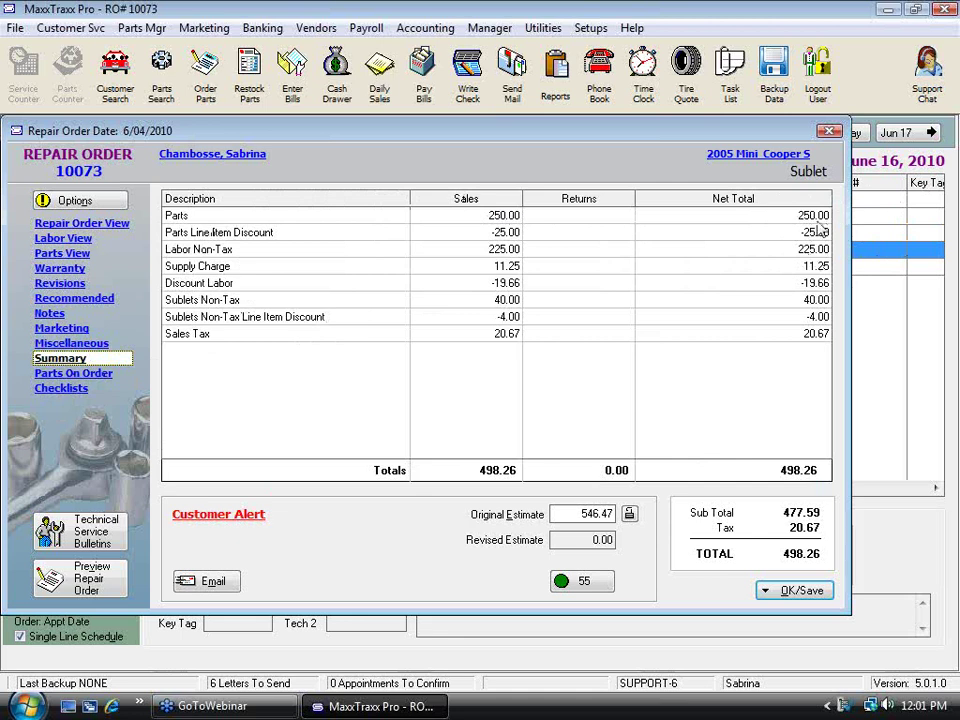
{"action": "left_click", "coordinate": [114, 226]}
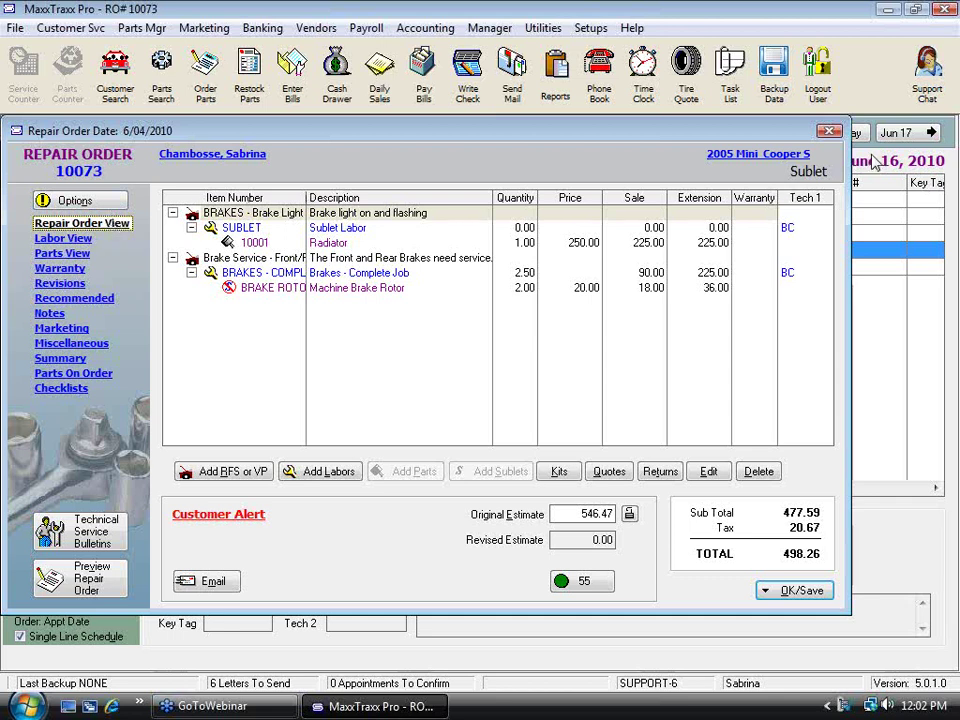
{"action": "left_click", "coordinate": [814, 598]}
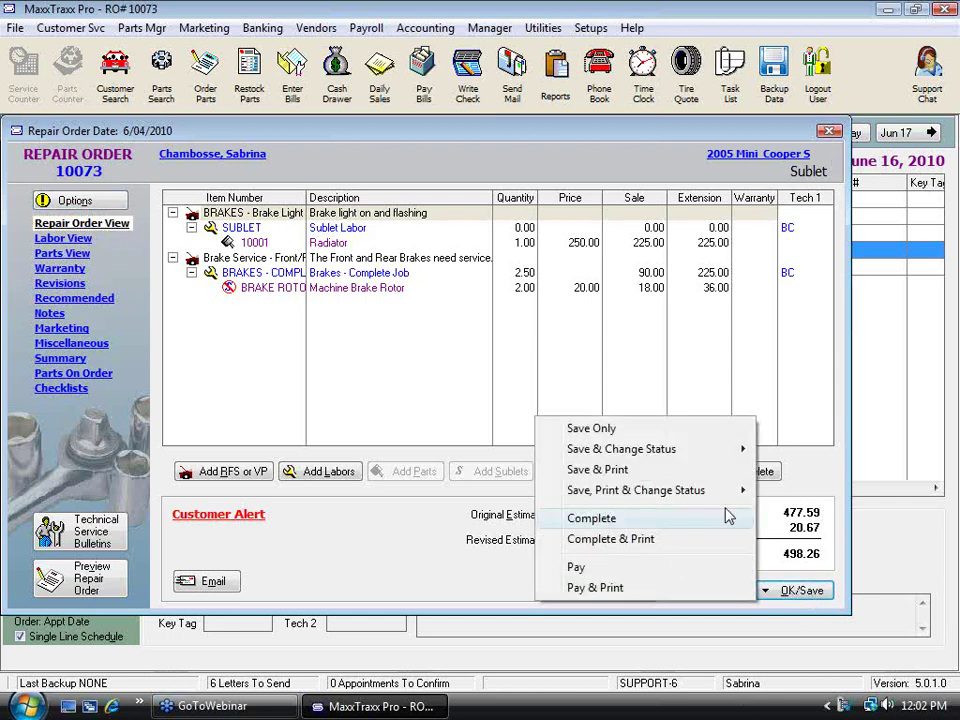
{"action": "left_click", "coordinate": [700, 429]}
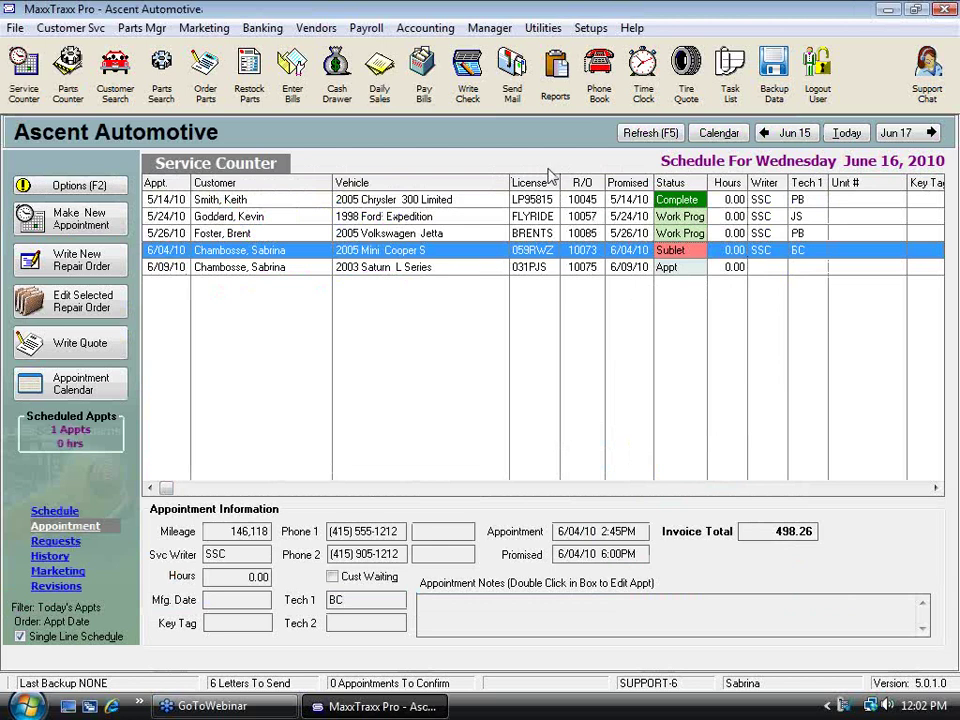
Step: Rerun the General Ledger Income Statement and check its Financial, Sales Discounts expense line, closing the reports when done
{"action": "left_click", "coordinate": [555, 80]}
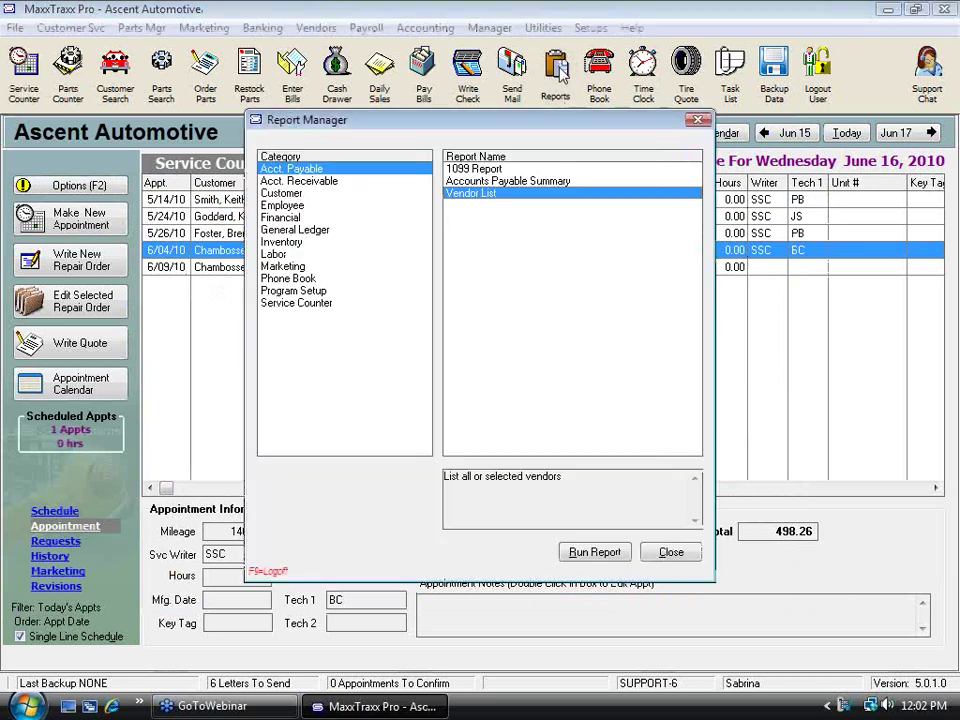
{"action": "left_click", "coordinate": [292, 229]}
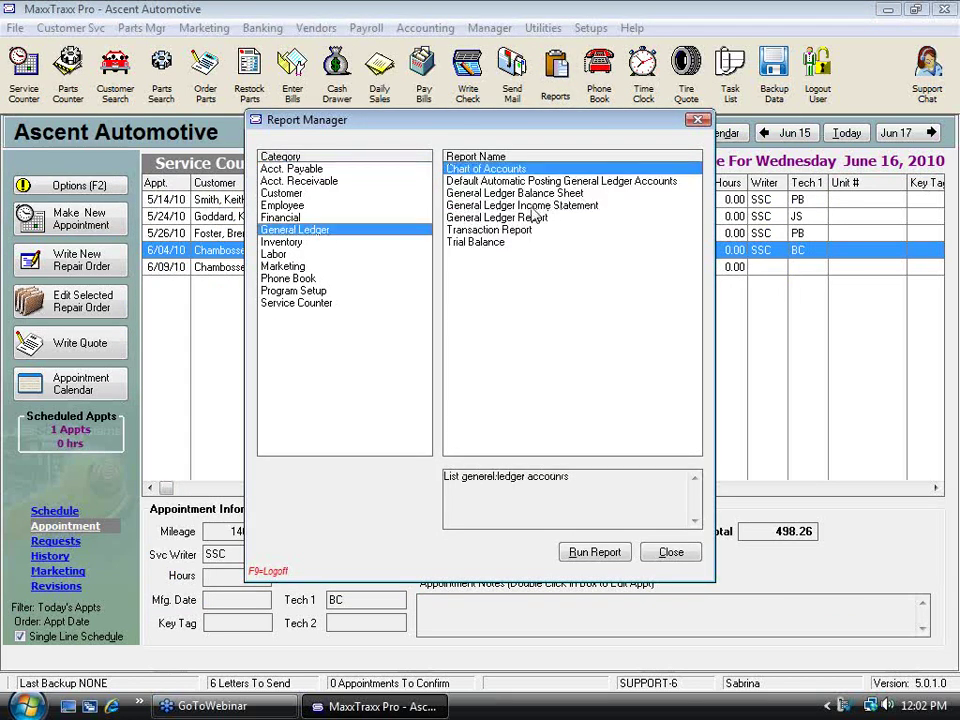
{"action": "double_click", "coordinate": [533, 207]}
{"action": "left_click", "coordinate": [519, 430]}
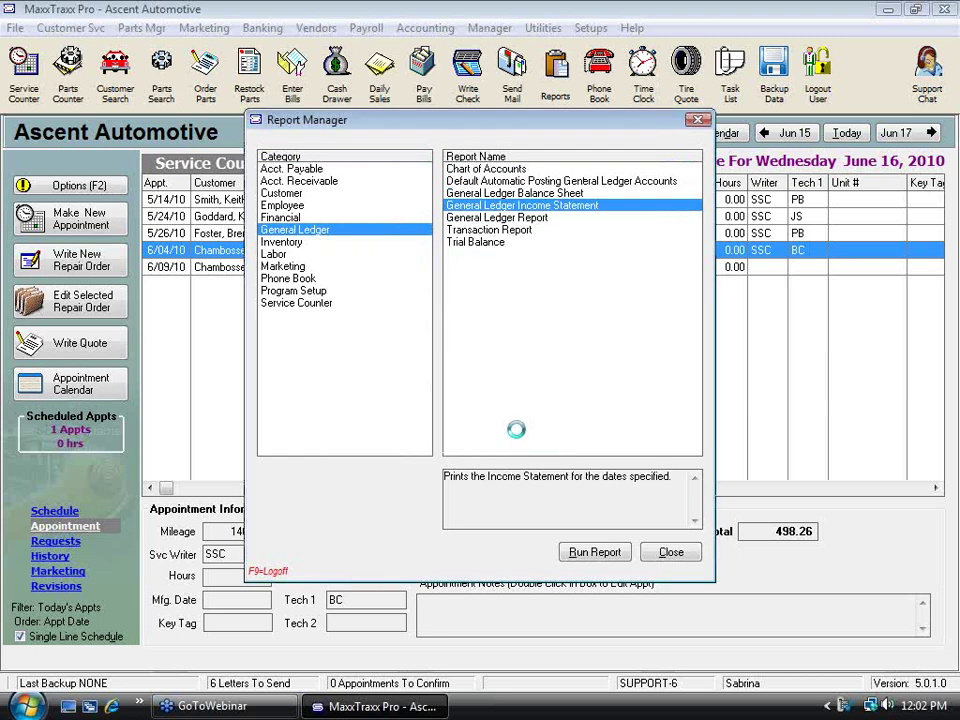
{"action": "left_click", "coordinate": [277, 566]}
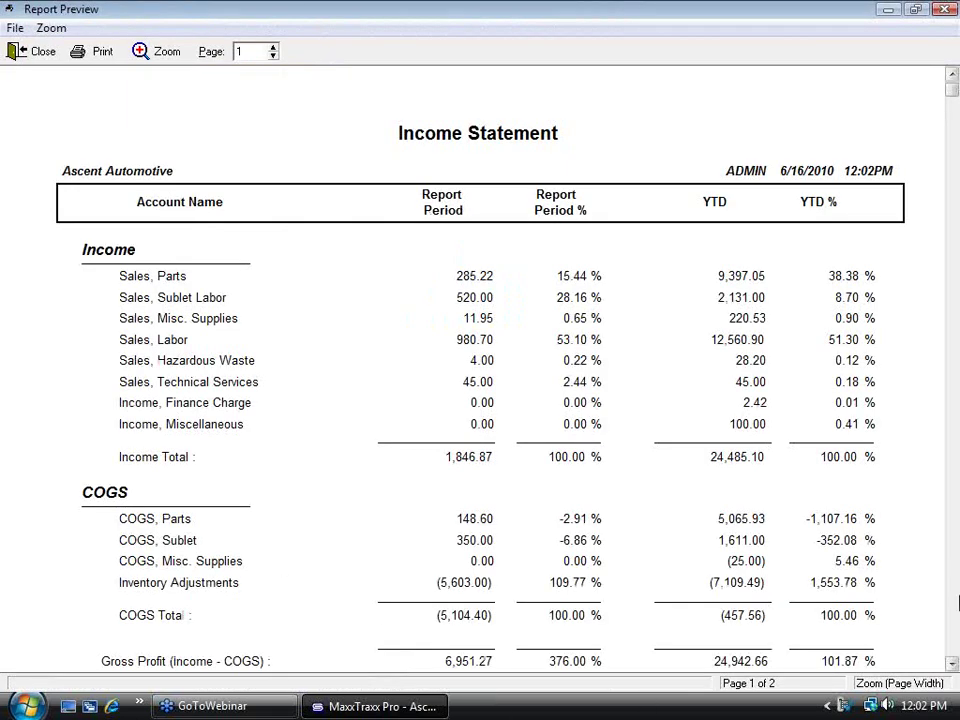
{"action": "scroll", "coordinate": [277, 566], "scroll_direction": "down", "scroll_amount": 5}
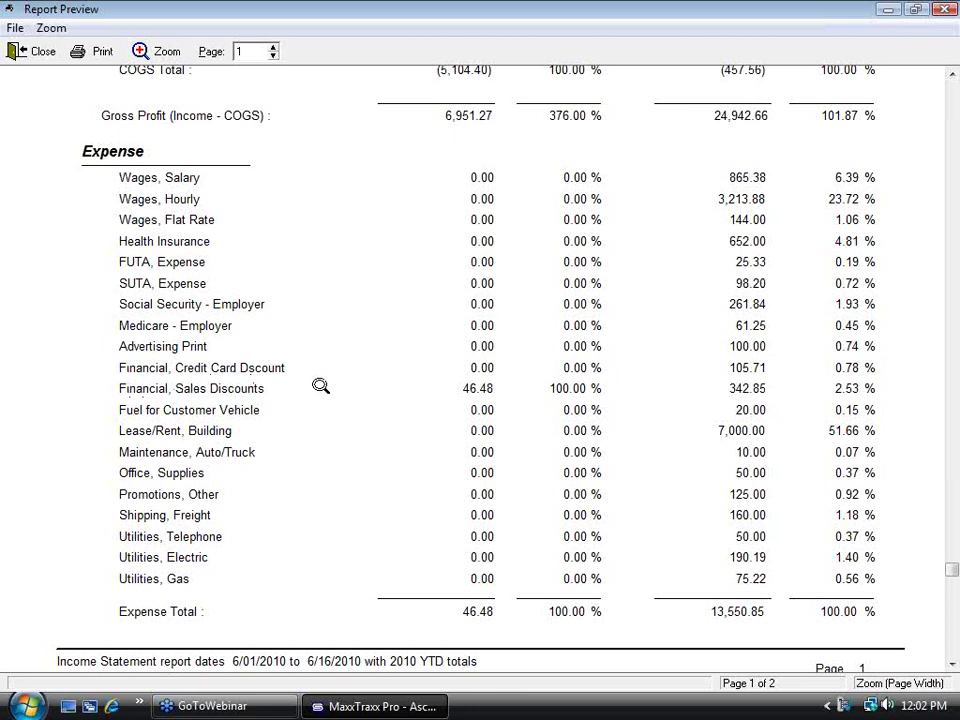
{"action": "left_click", "coordinate": [22, 51]}
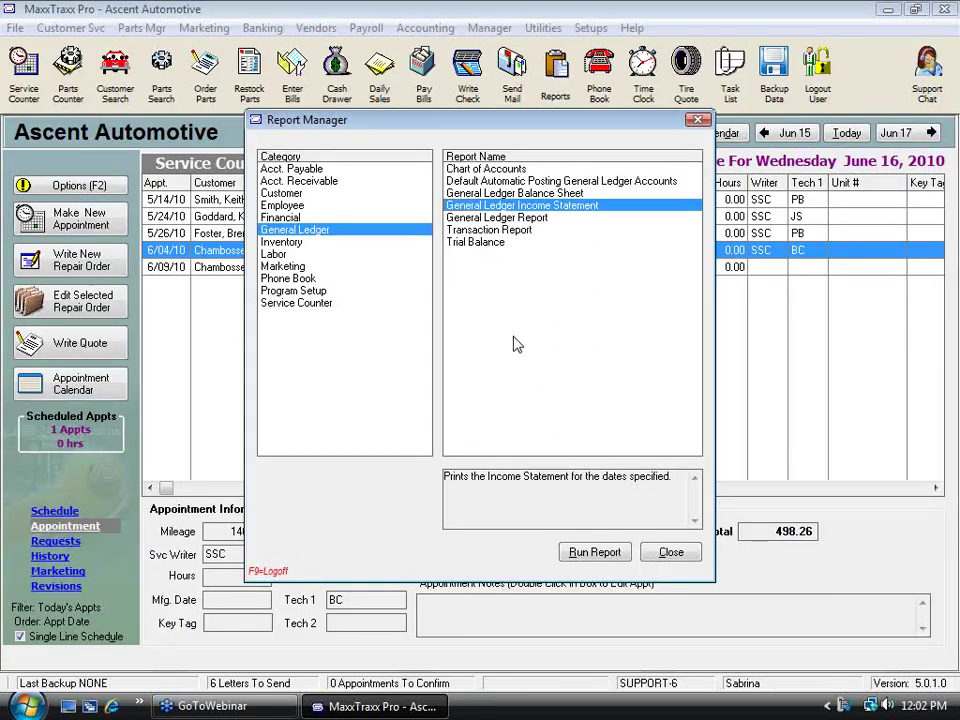
{"action": "left_click", "coordinate": [671, 552]}
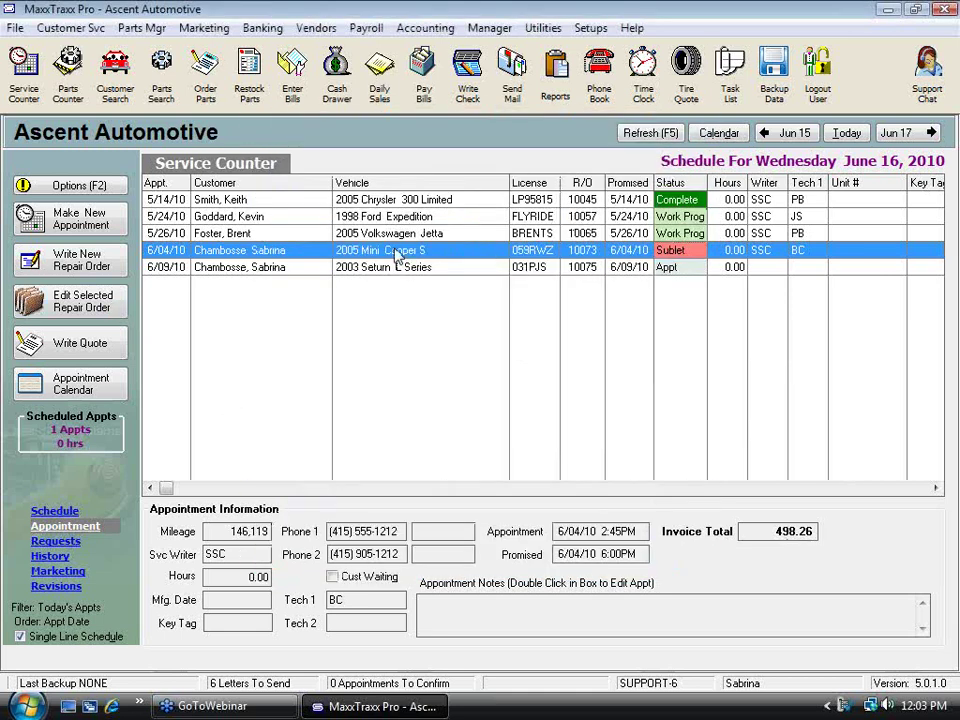
Step: Open the 2005 Mini Cooper S repair order and apply a 100% warranty discount to the Brakes - Complete Job labor
{"action": "double_click", "coordinate": [398, 255]}
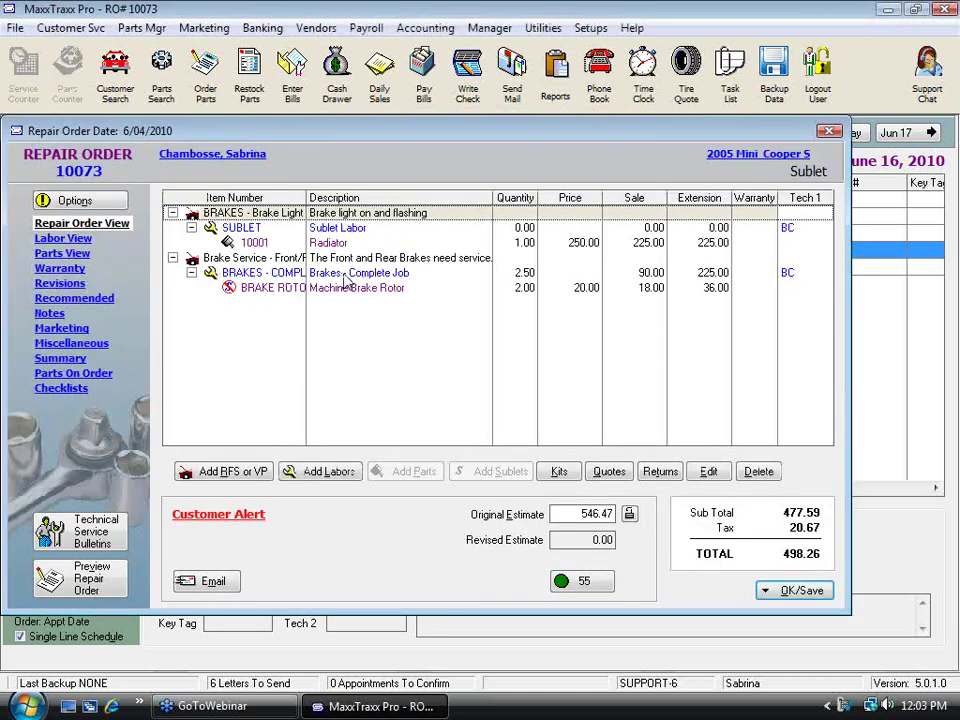
{"action": "double_click", "coordinate": [340, 284]}
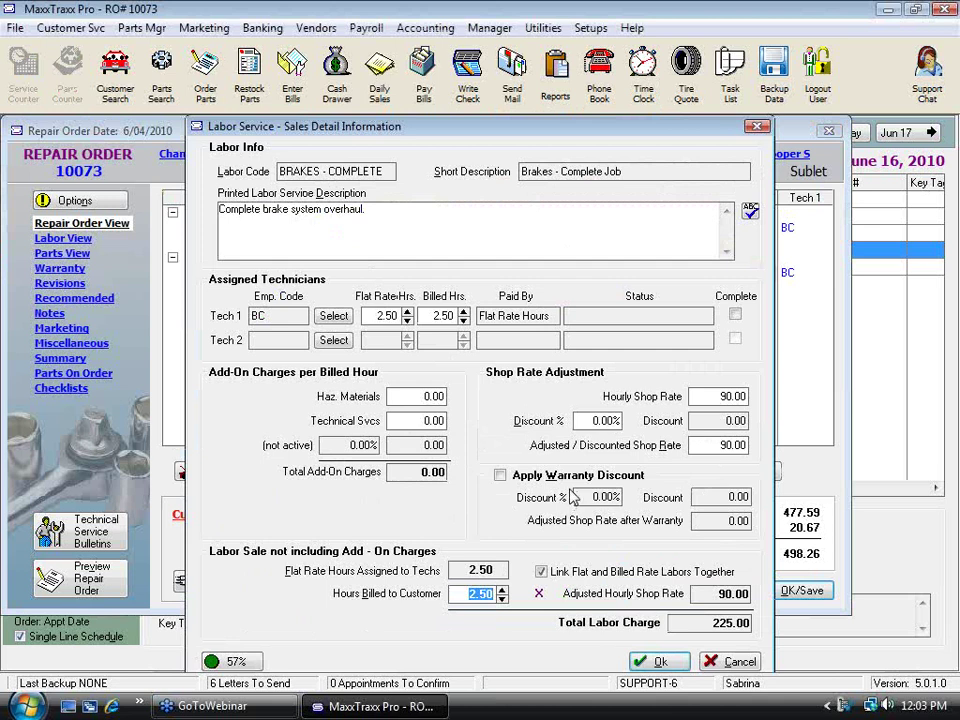
{"action": "left_click", "coordinate": [500, 477]}
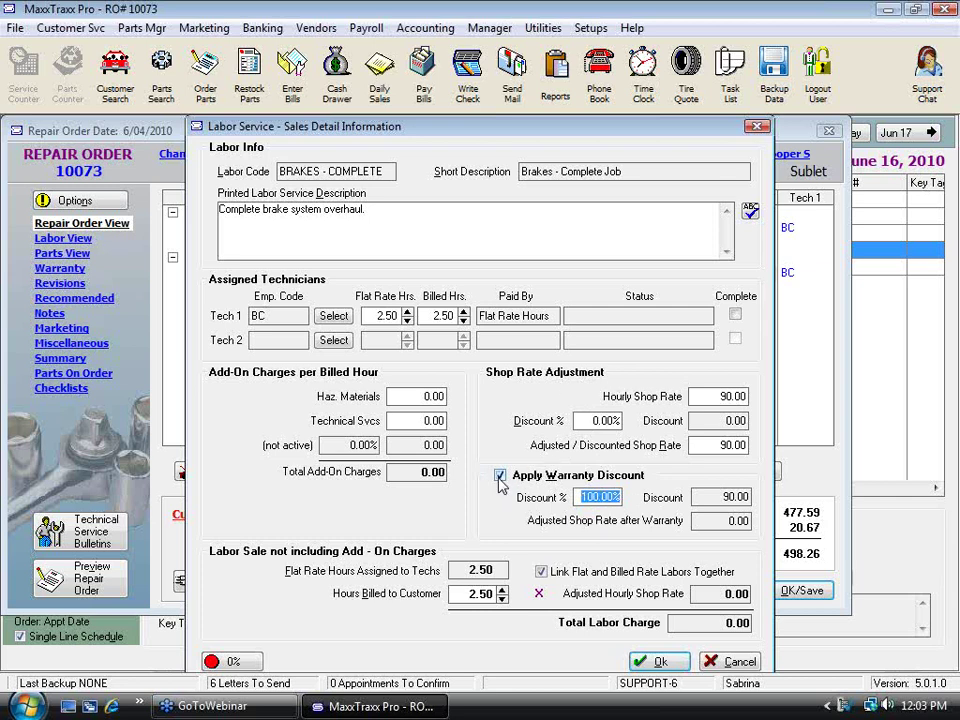
{"action": "left_click", "coordinate": [660, 662]}
Step: Save the repair order as paid in full with cash and decline creating a new appointment for the customer
{"action": "left_click", "coordinate": [802, 590]}
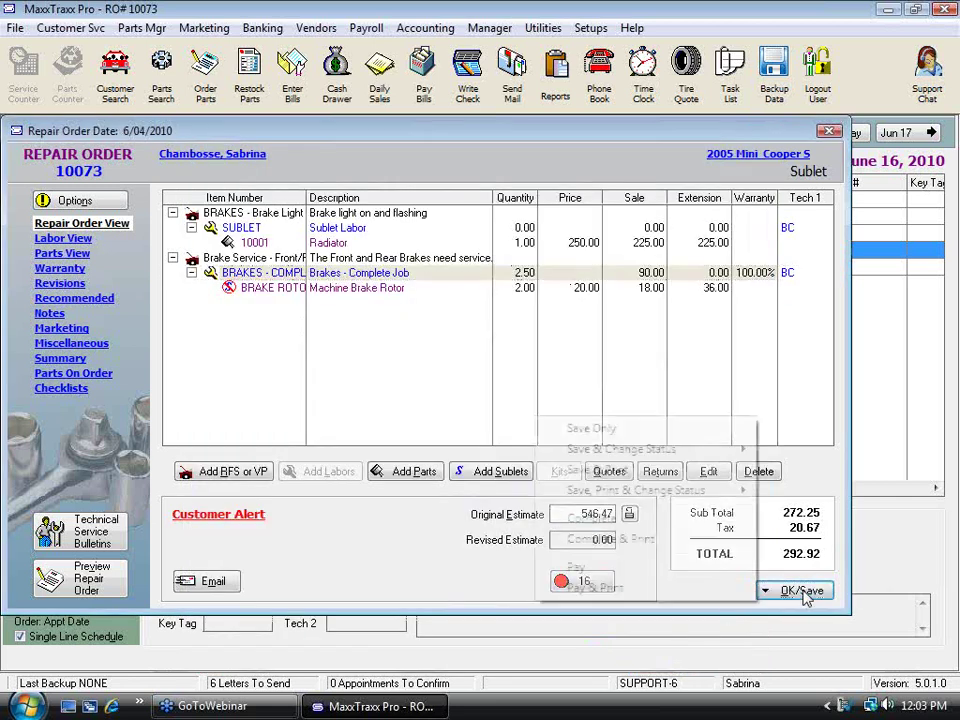
{"action": "left_click", "coordinate": [590, 566]}
{"action": "left_click", "coordinate": [553, 498]}
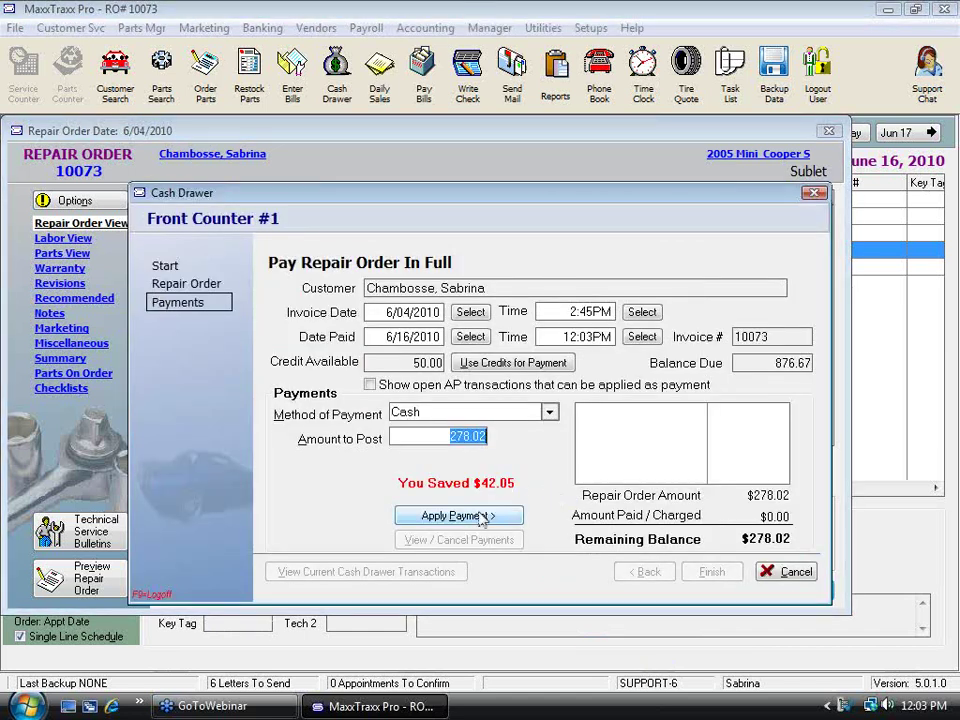
{"action": "left_click", "coordinate": [487, 515]}
{"action": "left_click", "coordinate": [716, 577]}
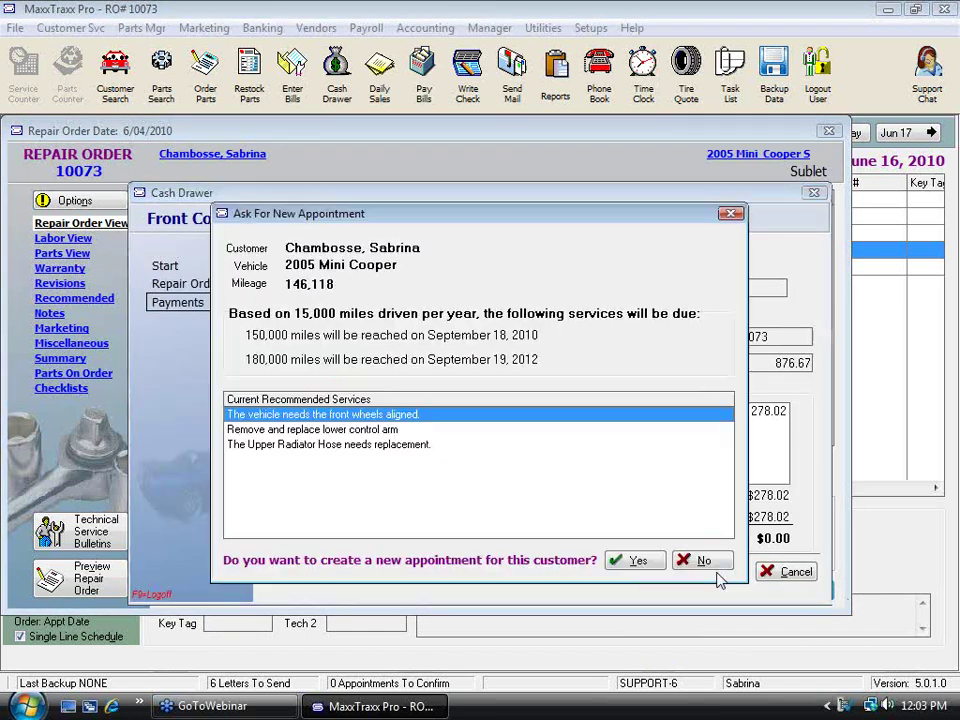
{"action": "left_click", "coordinate": [692, 561]}
{"action": "left_click", "coordinate": [745, 496]}
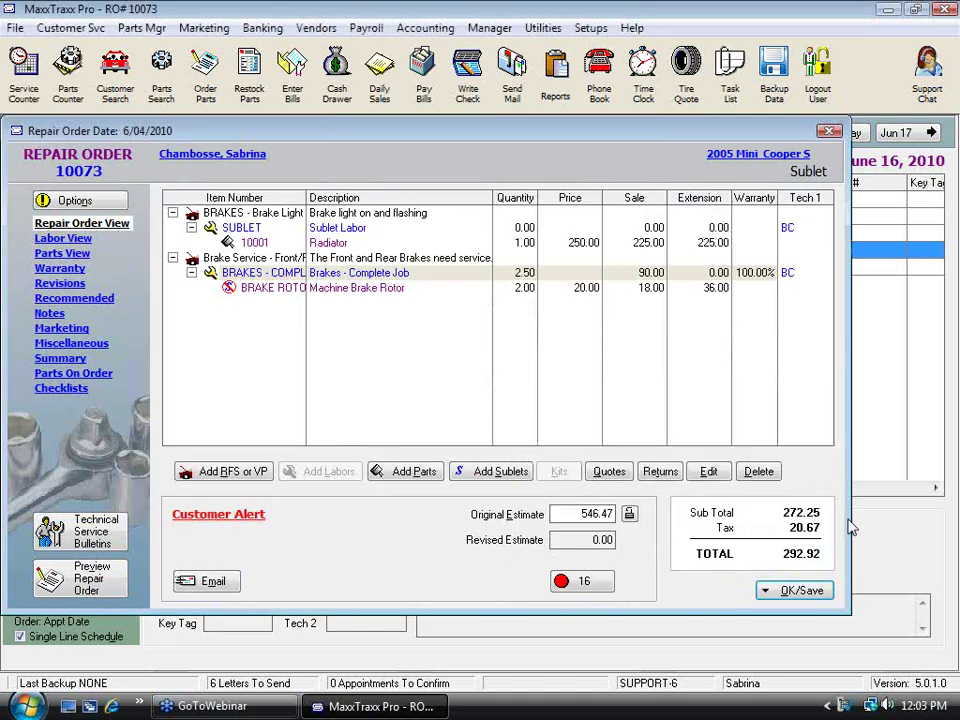
Step: Run the General Ledger Income Statement for 6/01/2010 to 6/16/2010, check the Financial, Warranty Discounts expense line, and close the reports
{"action": "left_click", "coordinate": [555, 80]}
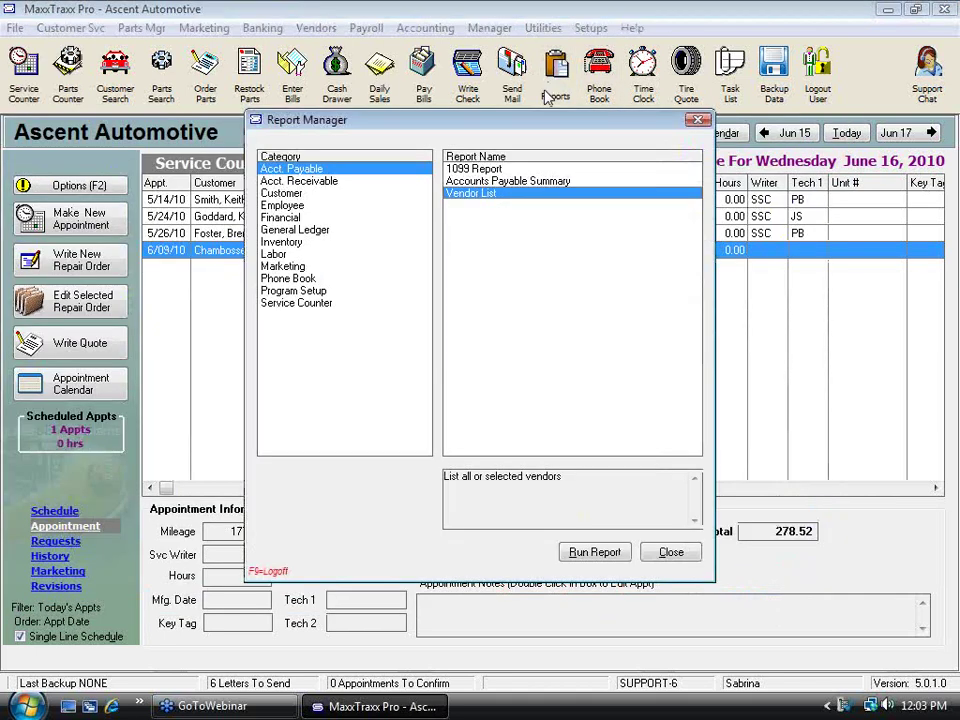
{"action": "left_click", "coordinate": [295, 229]}
{"action": "left_click", "coordinate": [553, 206]}
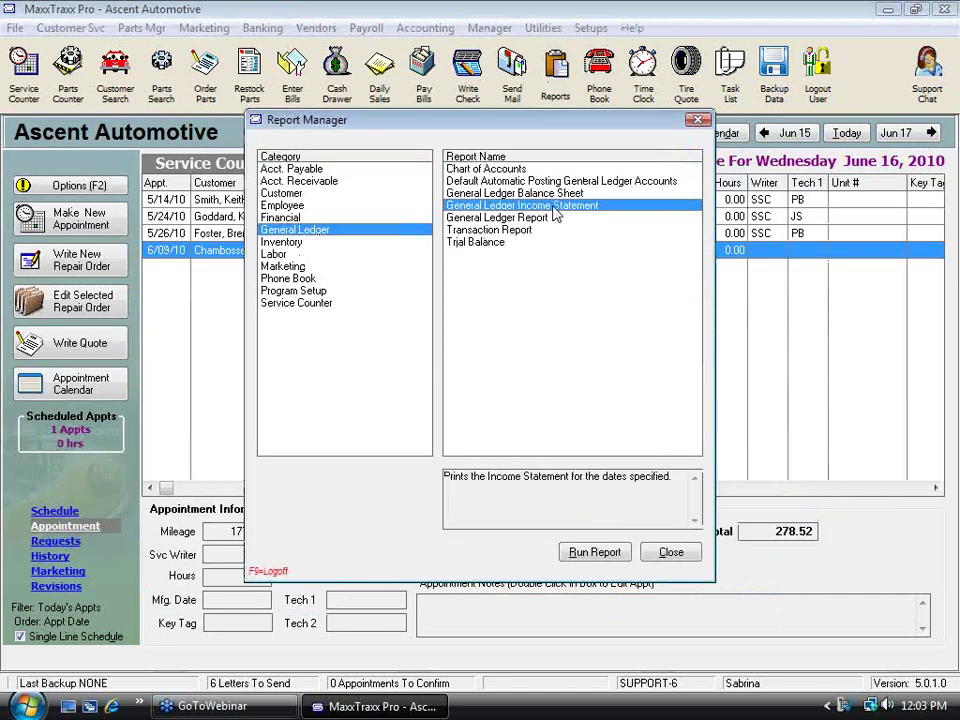
{"action": "left_click", "coordinate": [605, 553]}
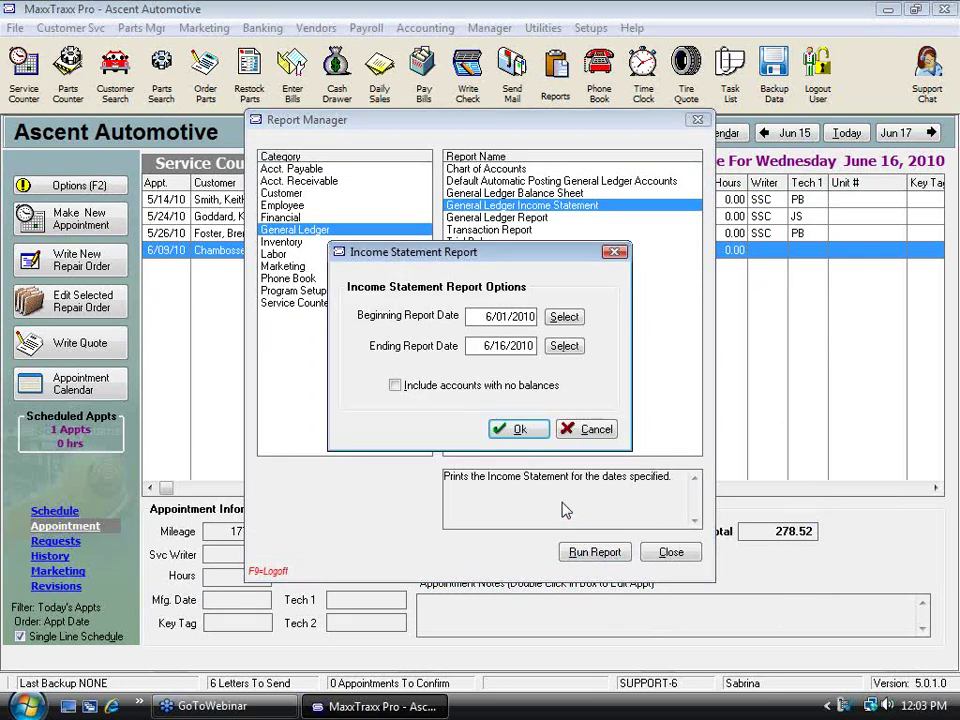
{"action": "left_click", "coordinate": [516, 428]}
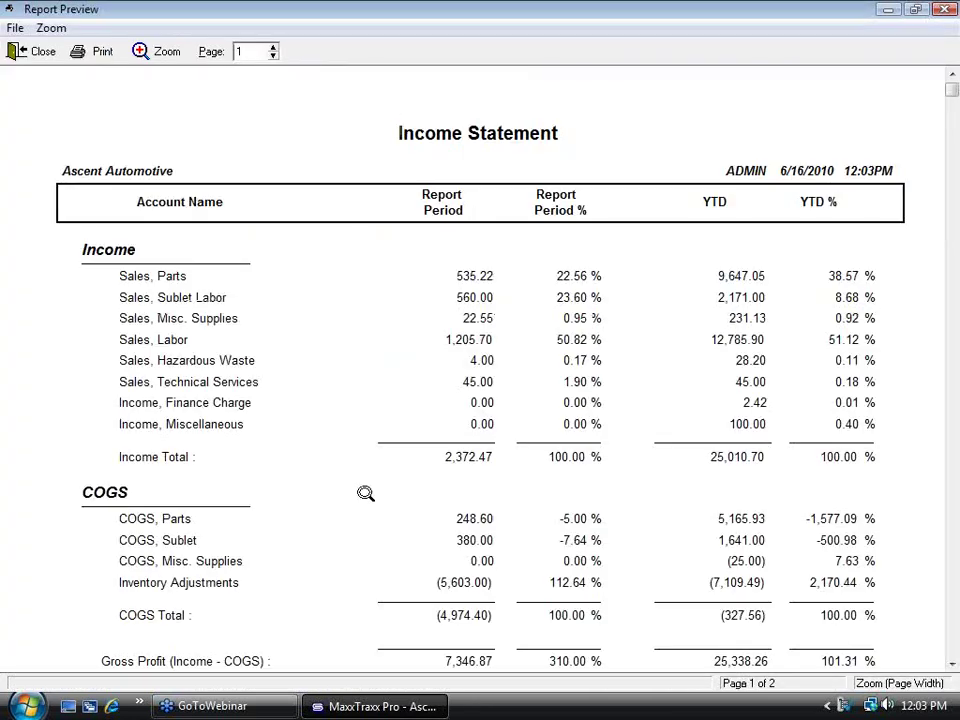
{"action": "scroll", "coordinate": [91, 368], "scroll_direction": "down", "scroll_amount": 5}
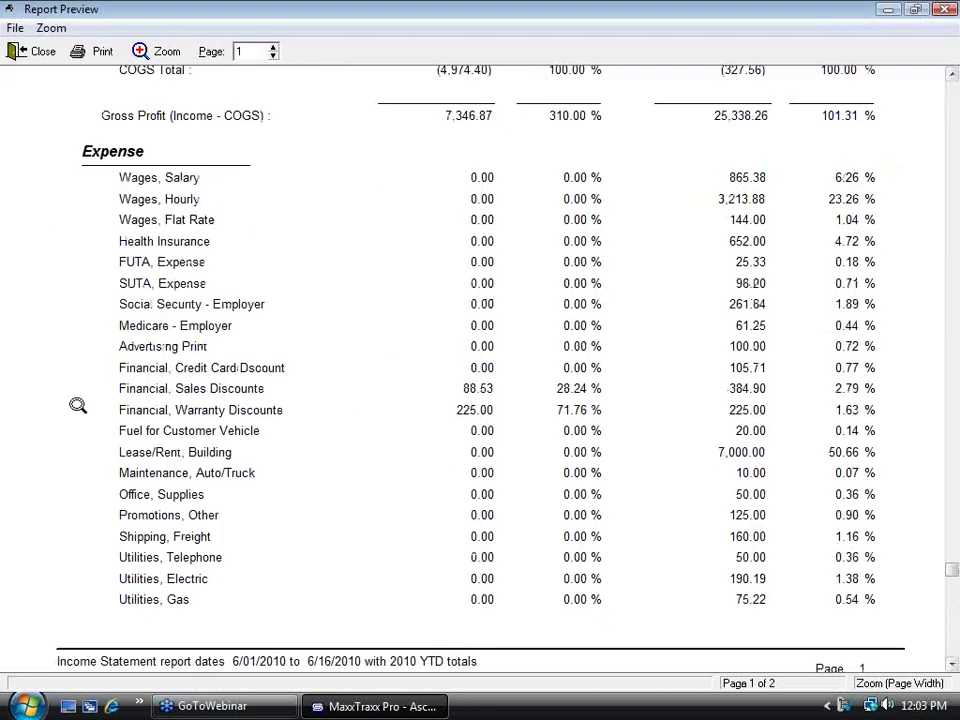
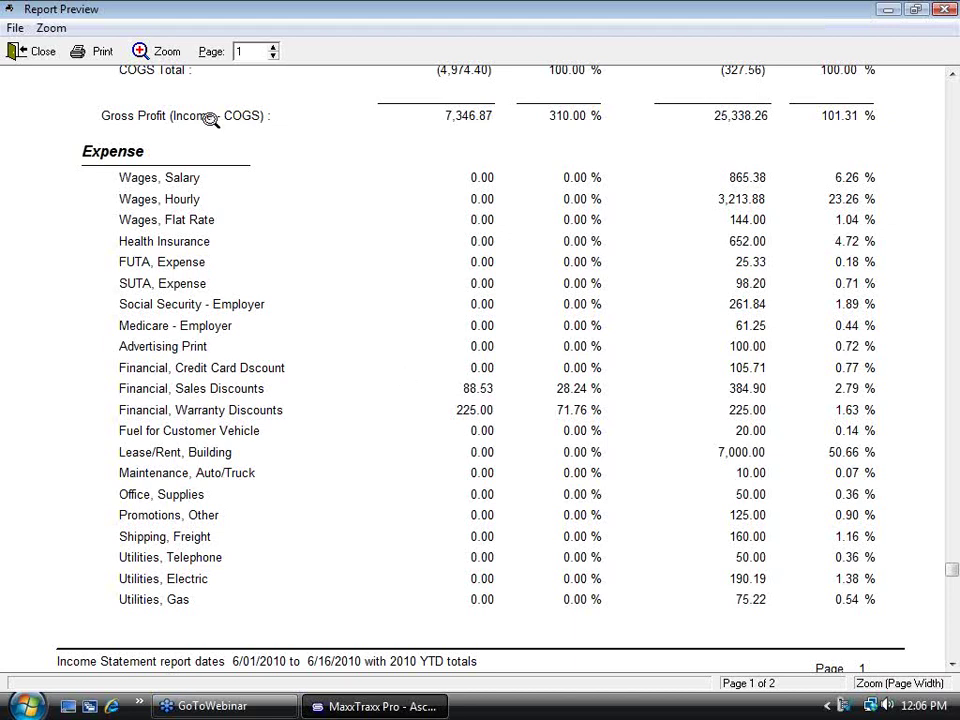
{"action": "left_click", "coordinate": [32, 50]}
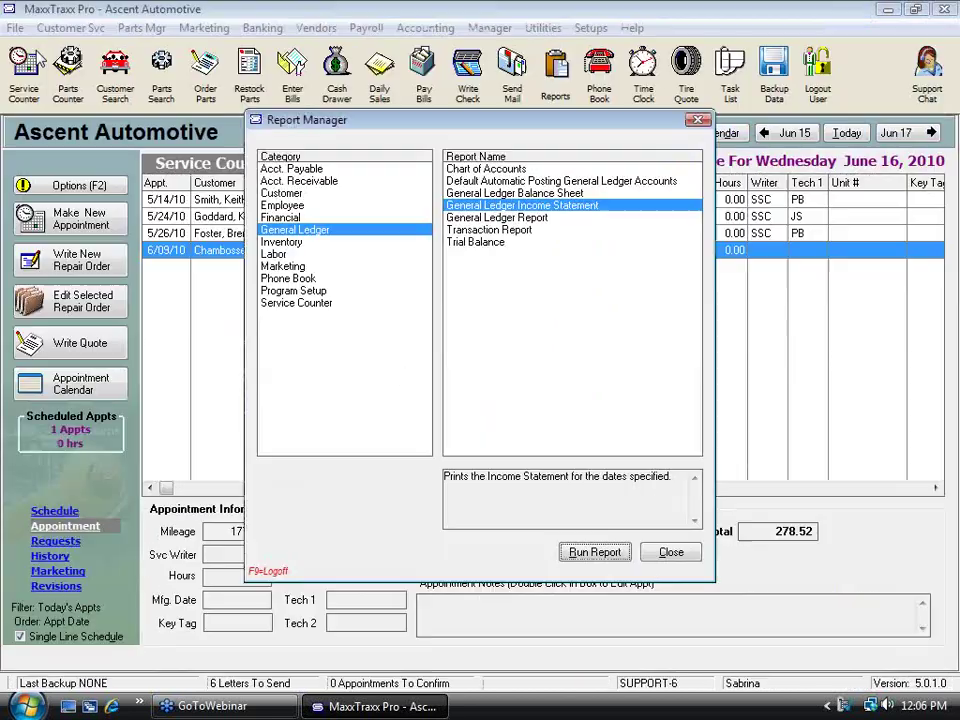
{"action": "left_click", "coordinate": [671, 552]}
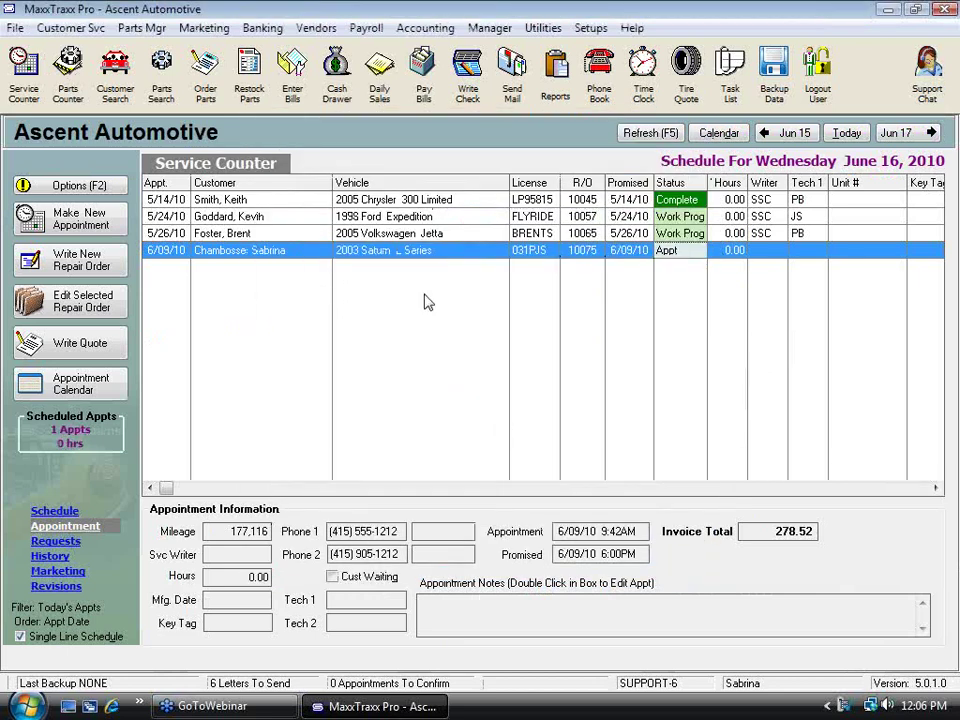
Step: Examine the G/L account choices for a Non Invoiced Cash In transaction in the cash drawer and cancel it
{"action": "left_click", "coordinate": [336, 75]}
{"action": "double_click", "coordinate": [470, 378]}
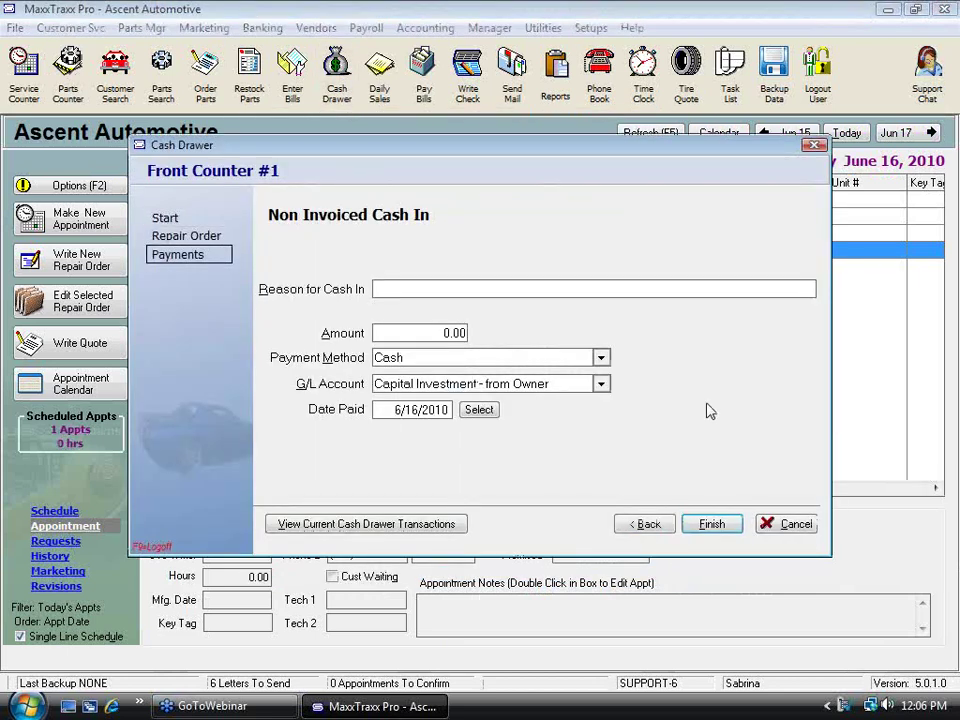
{"action": "left_click", "coordinate": [600, 383]}
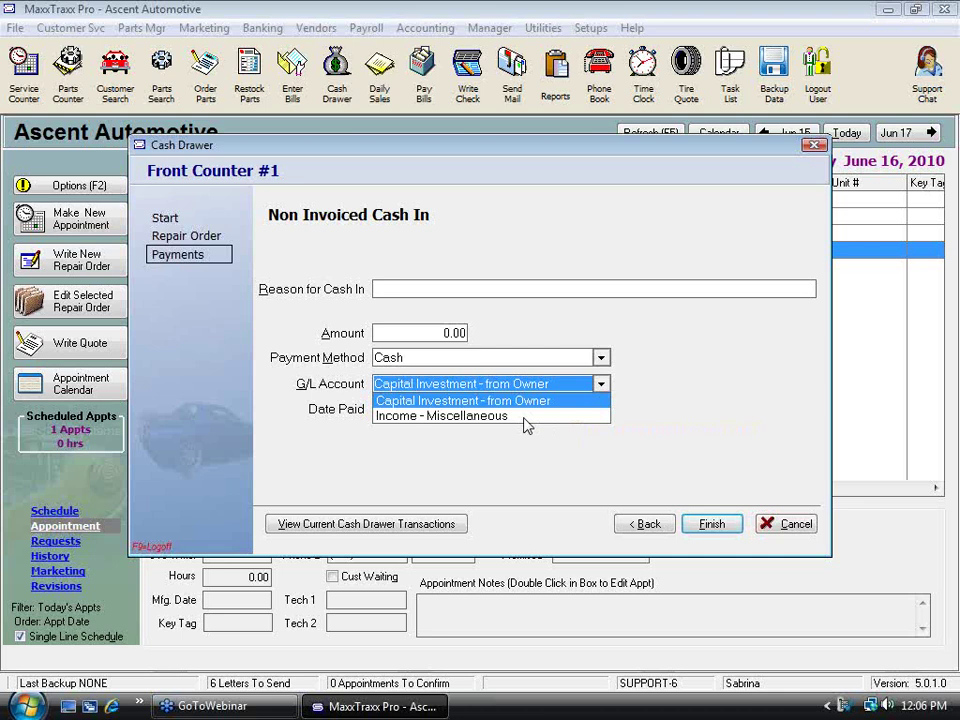
{"action": "left_click", "coordinate": [793, 528]}
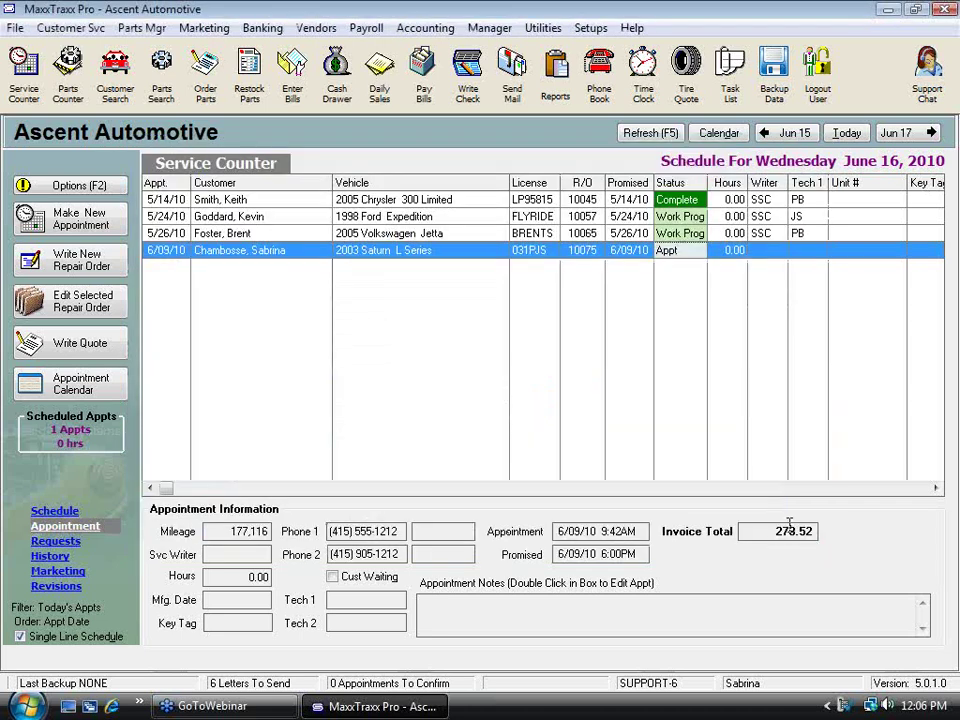
Step: Open the vendor Factory Motor Parts and start a new A/P credit with an amount of 100.00
{"action": "left_click", "coordinate": [318, 30]}
{"action": "left_click", "coordinate": [345, 49]}
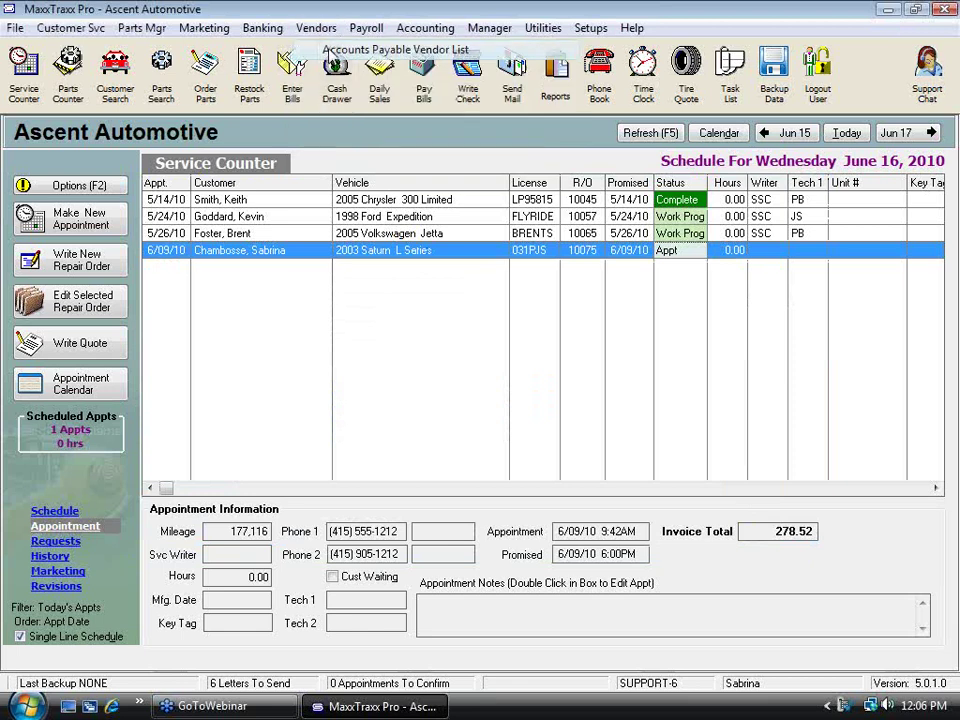
{"action": "type", "text": "F"}
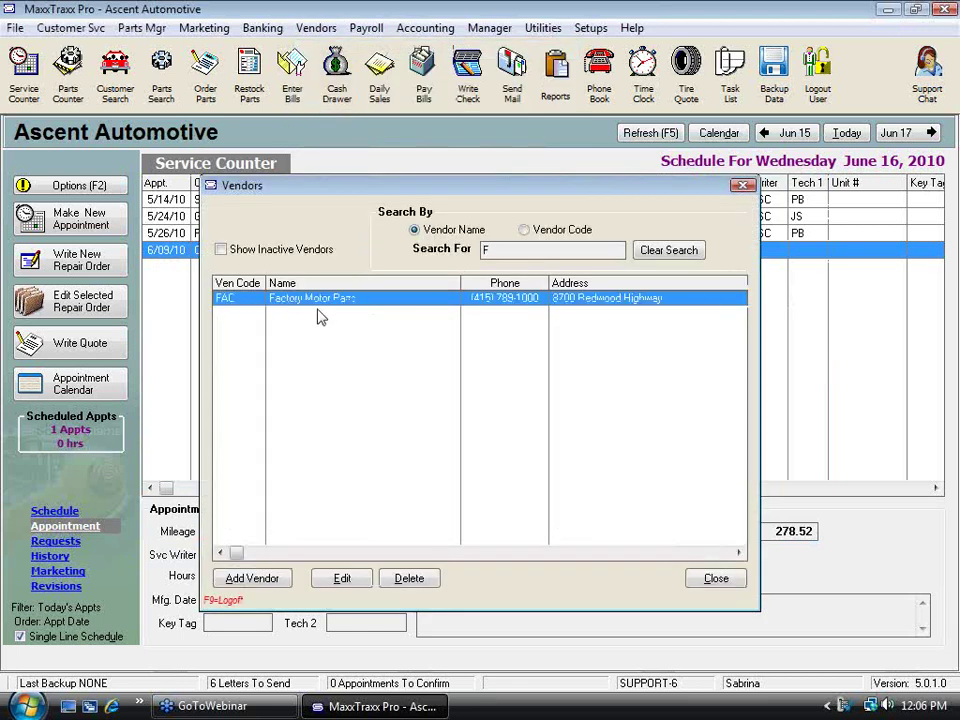
{"action": "double_click", "coordinate": [332, 302]}
{"action": "left_click", "coordinate": [192, 266]}
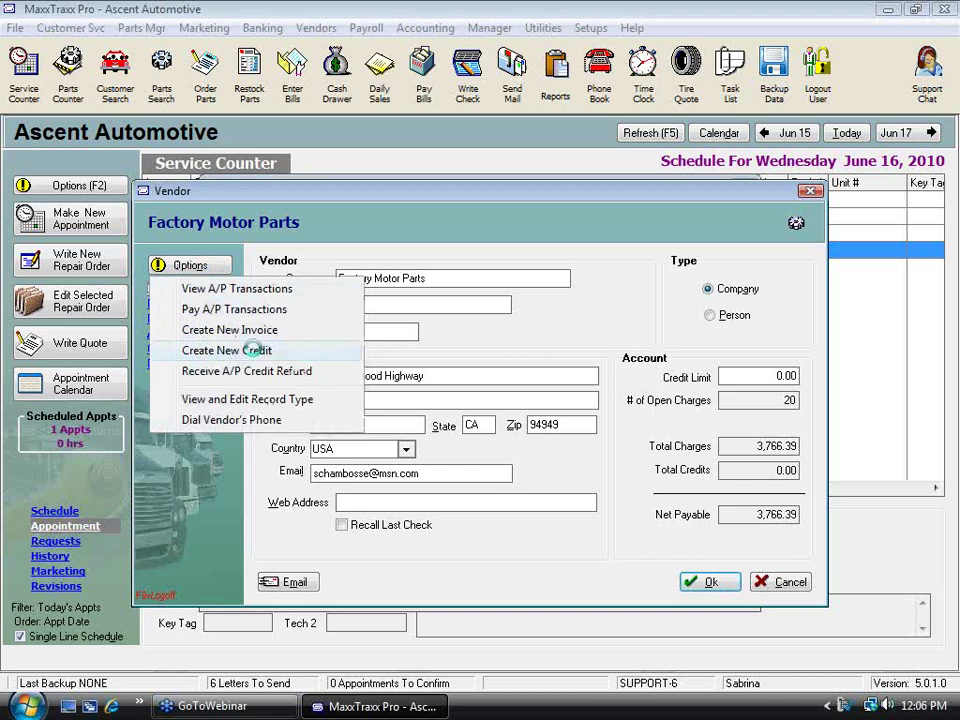
{"action": "left_click", "coordinate": [250, 350]}
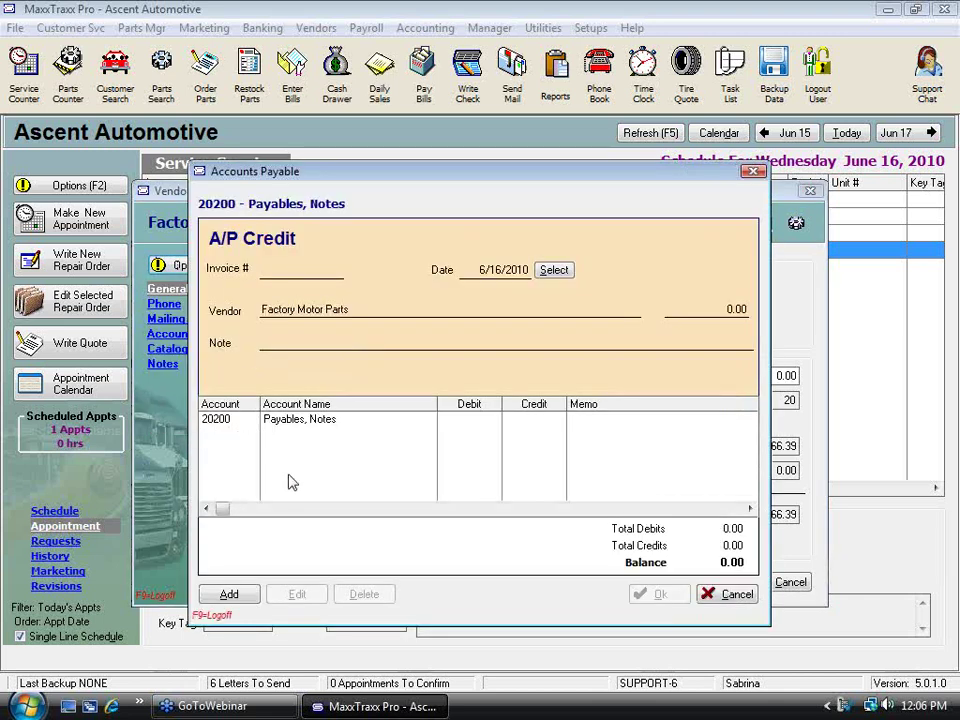
{"action": "left_click", "coordinate": [235, 596]}
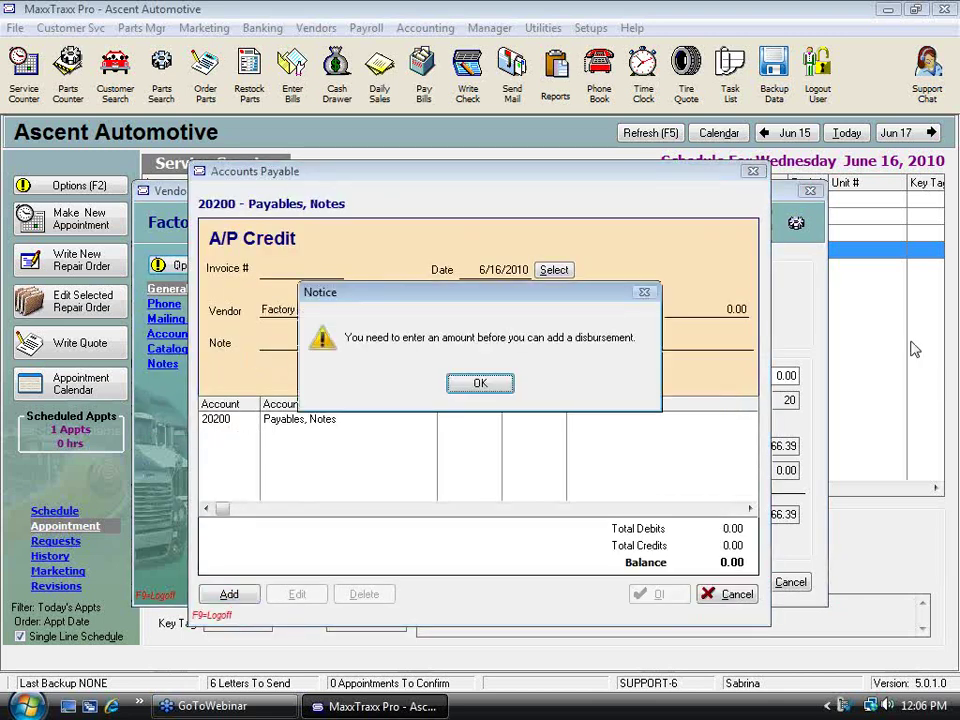
{"action": "left_click", "coordinate": [458, 383]}
{"action": "type", "text": "100"}
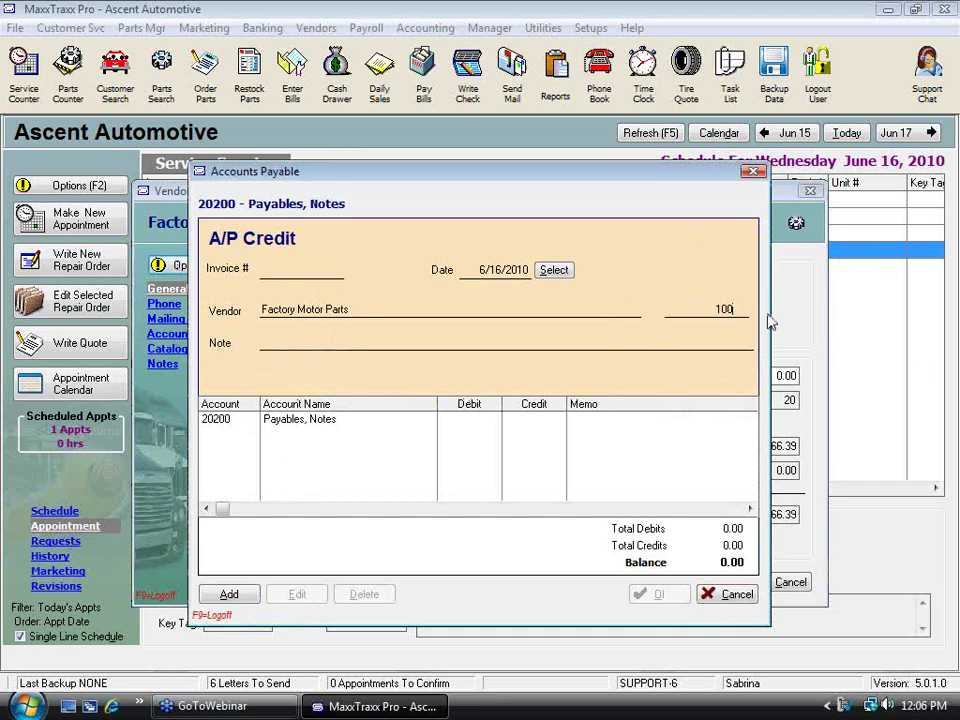
{"action": "key", "text": "Tab"}
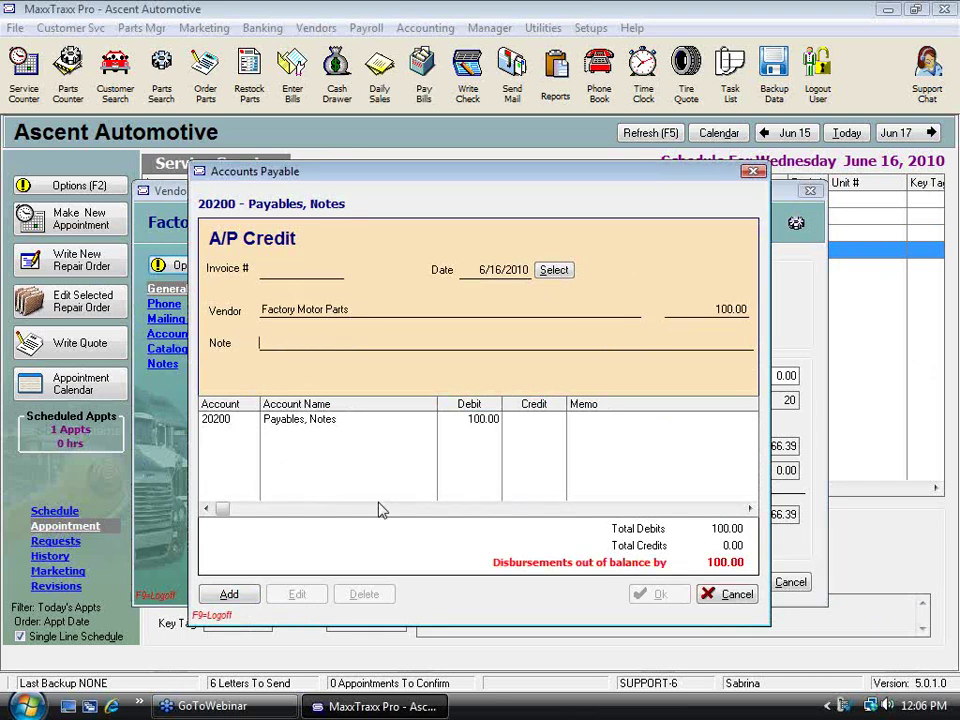
Step: Disburse the 100.00 credit to account 63410 Financial, Warranty Discounts, then save and close the A/P credit
{"action": "left_click", "coordinate": [232, 594]}
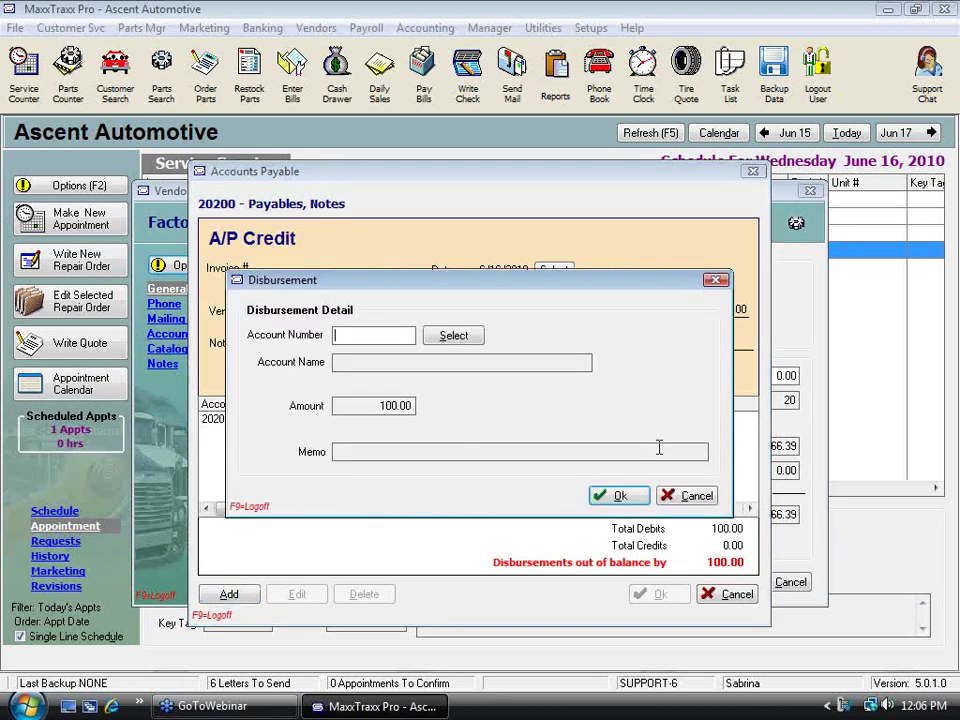
{"action": "left_click", "coordinate": [472, 336]}
{"action": "key", "text": "3"}
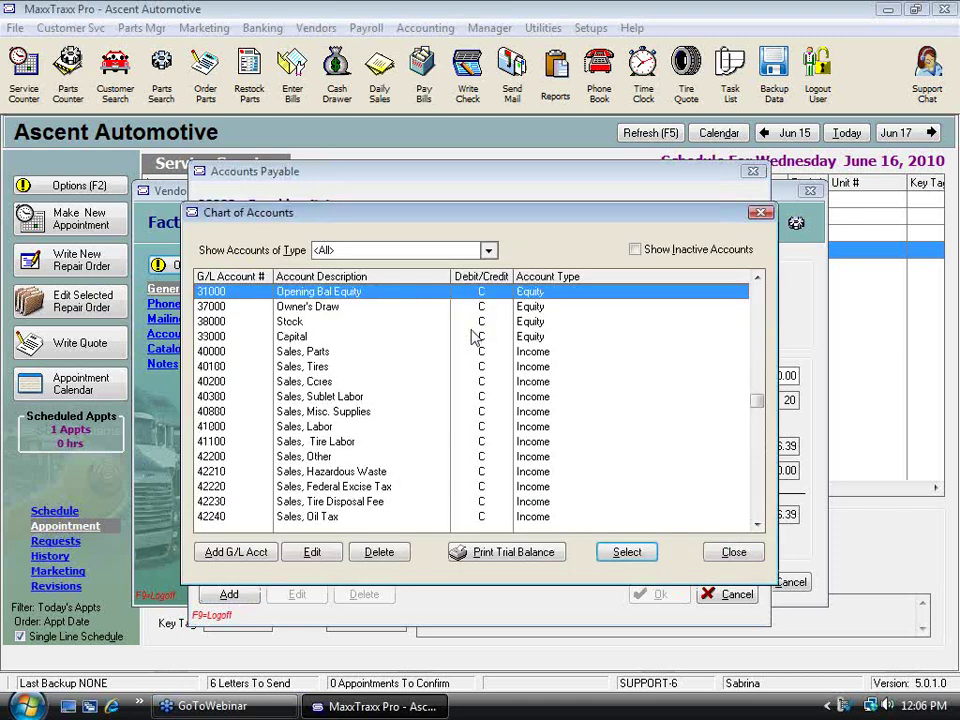
{"action": "key", "text": "7"}
{"action": "key", "text": "BackSpace"}
{"action": "key", "text": "BackSpace"}
{"action": "key", "text": "6"}
{"action": "left_click", "coordinate": [760, 470]}
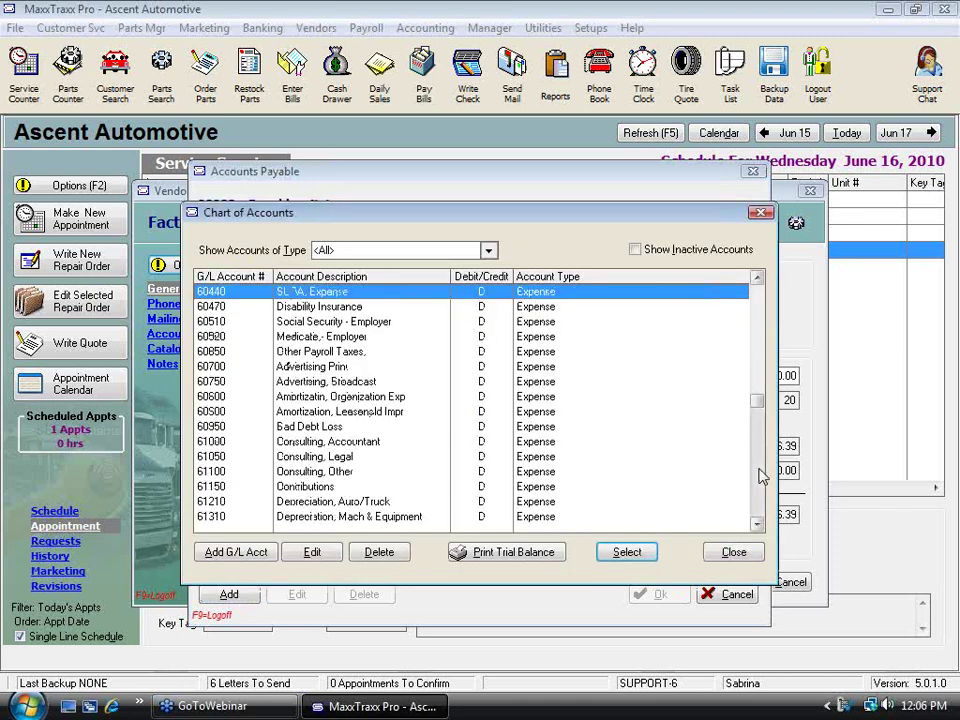
{"action": "left_click", "coordinate": [760, 470]}
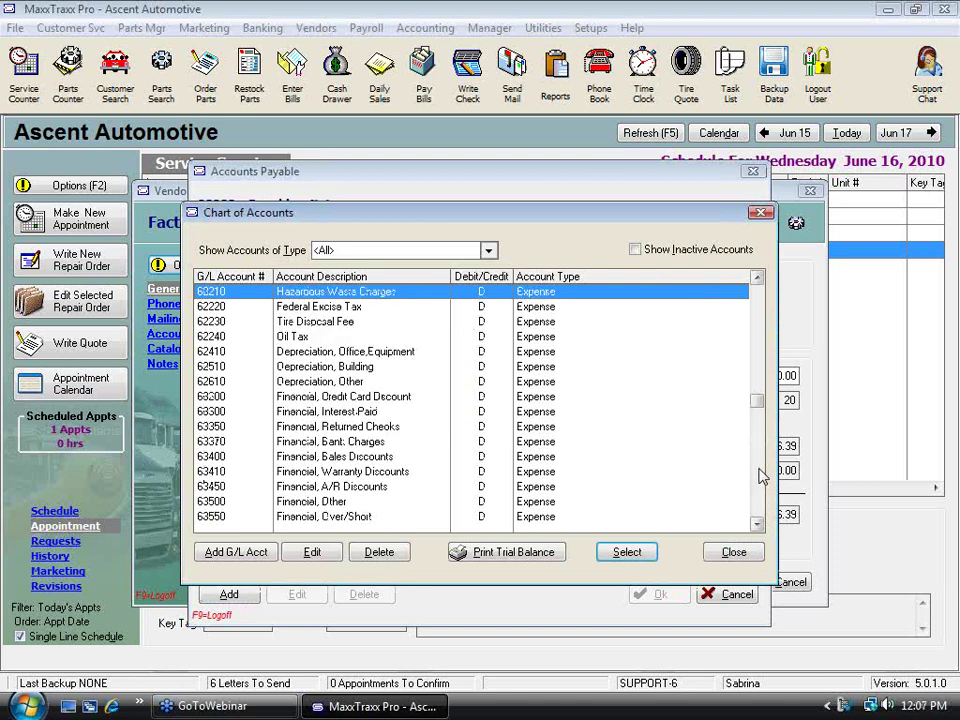
{"action": "left_click", "coordinate": [390, 473]}
{"action": "left_click", "coordinate": [632, 553]}
{"action": "left_click", "coordinate": [608, 496]}
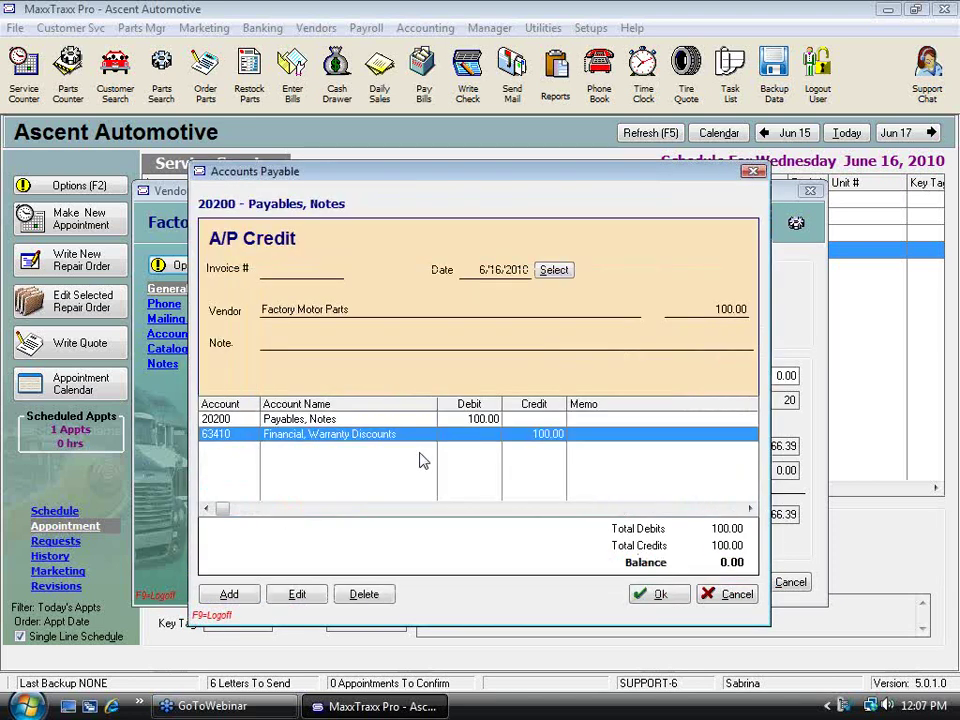
{"action": "left_click", "coordinate": [664, 596]}
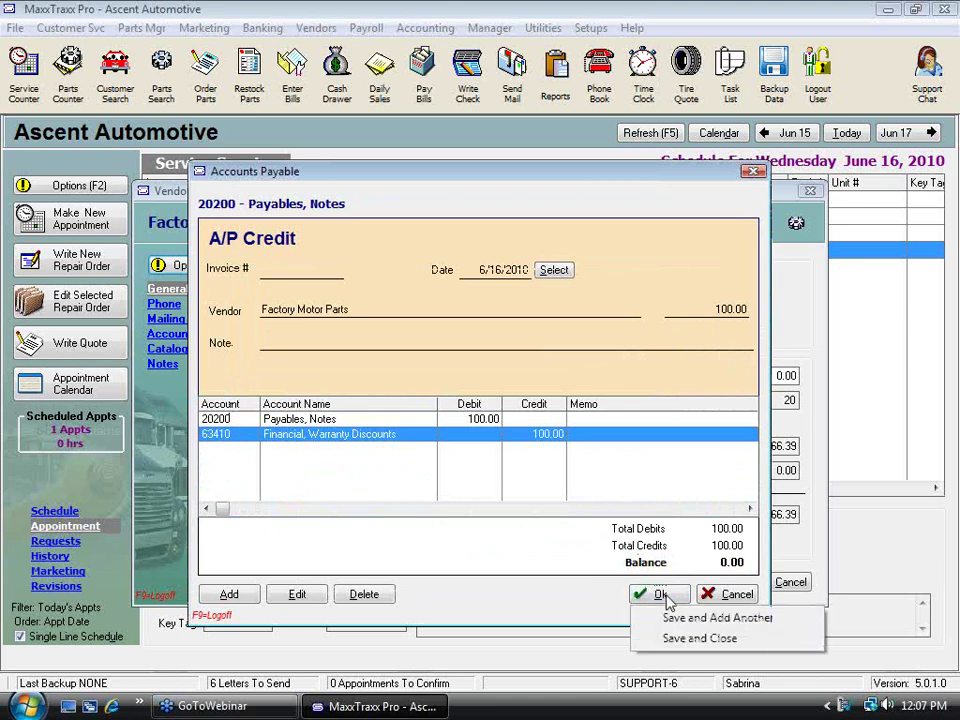
{"action": "left_click", "coordinate": [722, 638]}
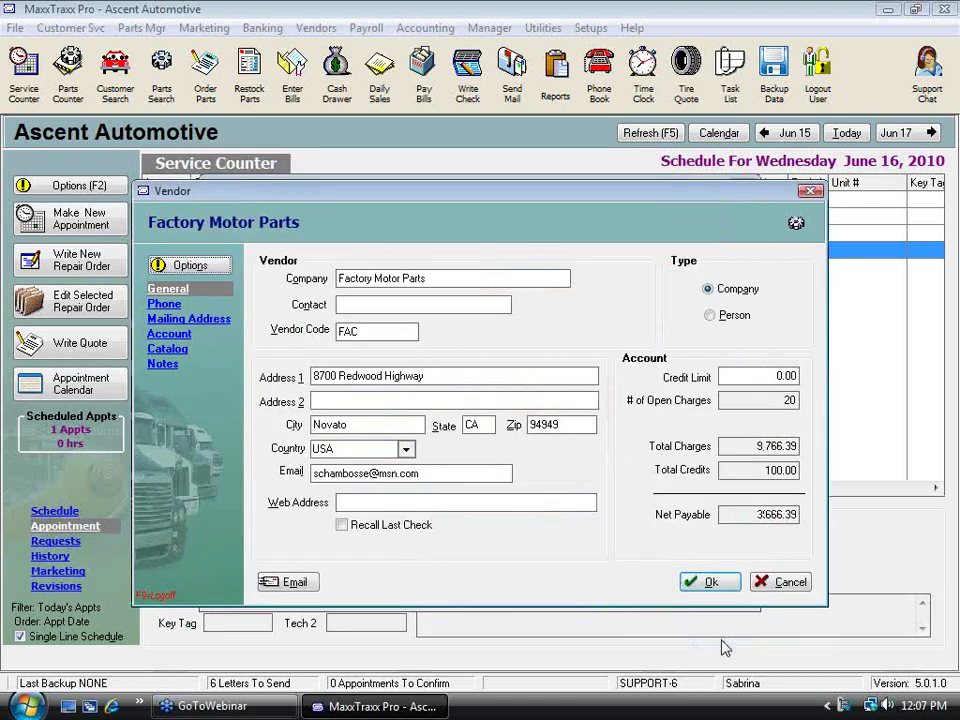
Step: Start paying Factory Motor Parts' A/P transactions and tag the 100.00 credit plus the 613.07, 96.48, 136.69 and 900.00 charges
{"action": "left_click", "coordinate": [187, 268]}
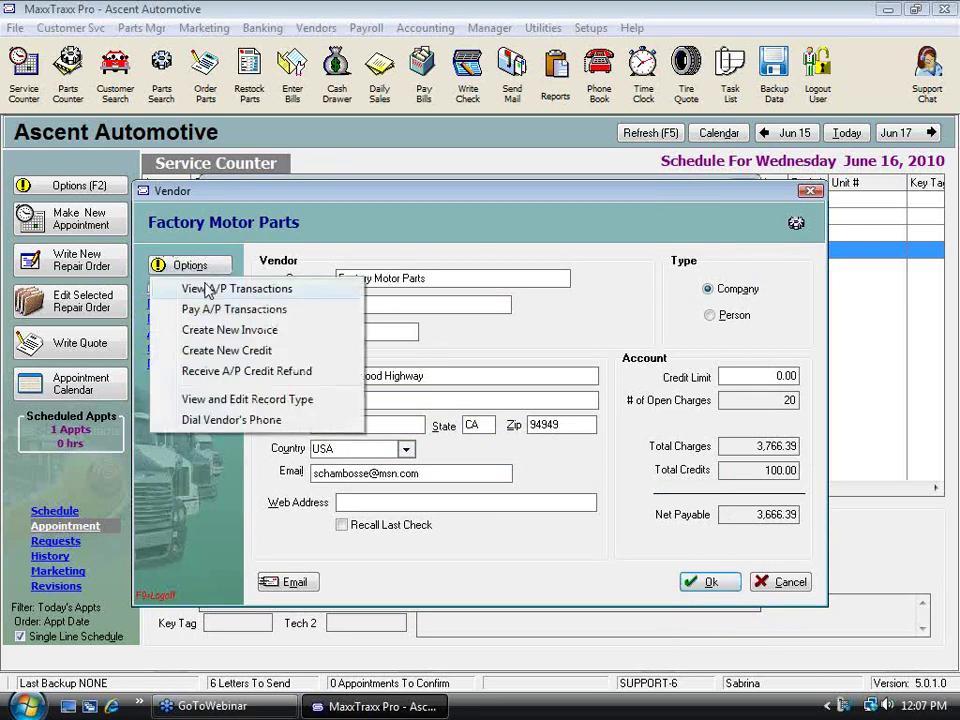
{"action": "left_click", "coordinate": [175, 309]}
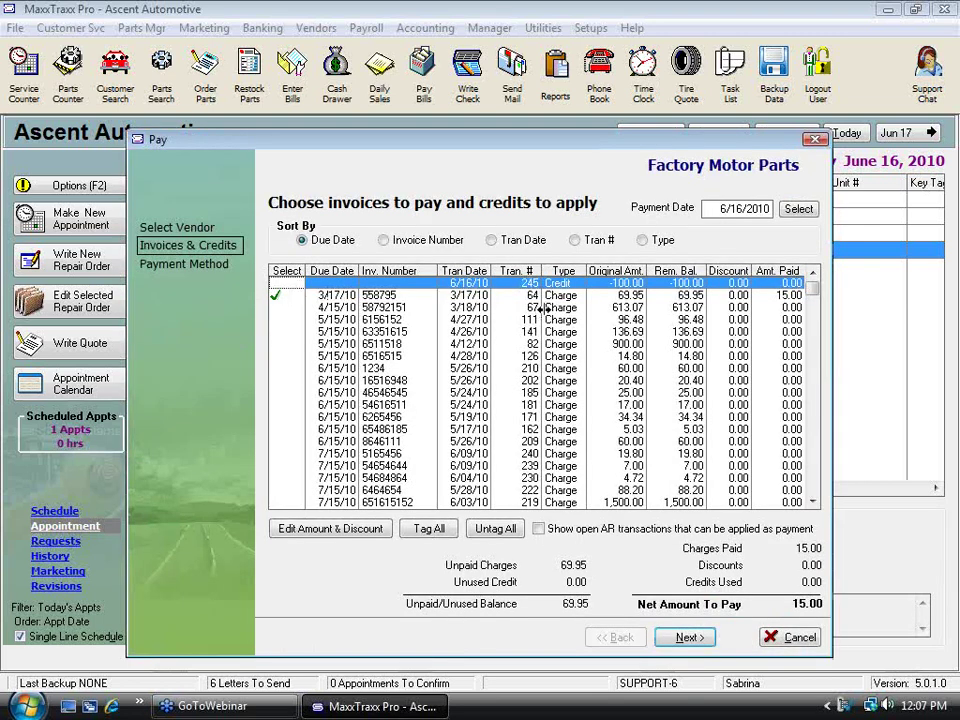
{"action": "left_click", "coordinate": [284, 284]}
{"action": "left_click", "coordinate": [281, 307]}
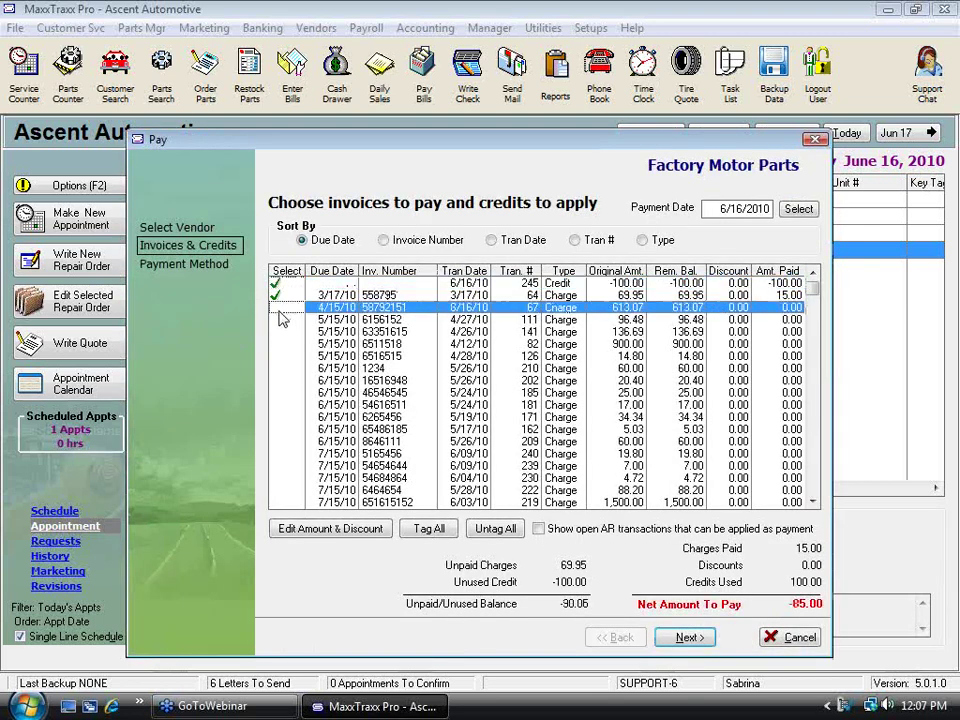
{"action": "left_click", "coordinate": [281, 319]}
{"action": "left_click", "coordinate": [281, 343]}
{"action": "left_click", "coordinate": [280, 331]}
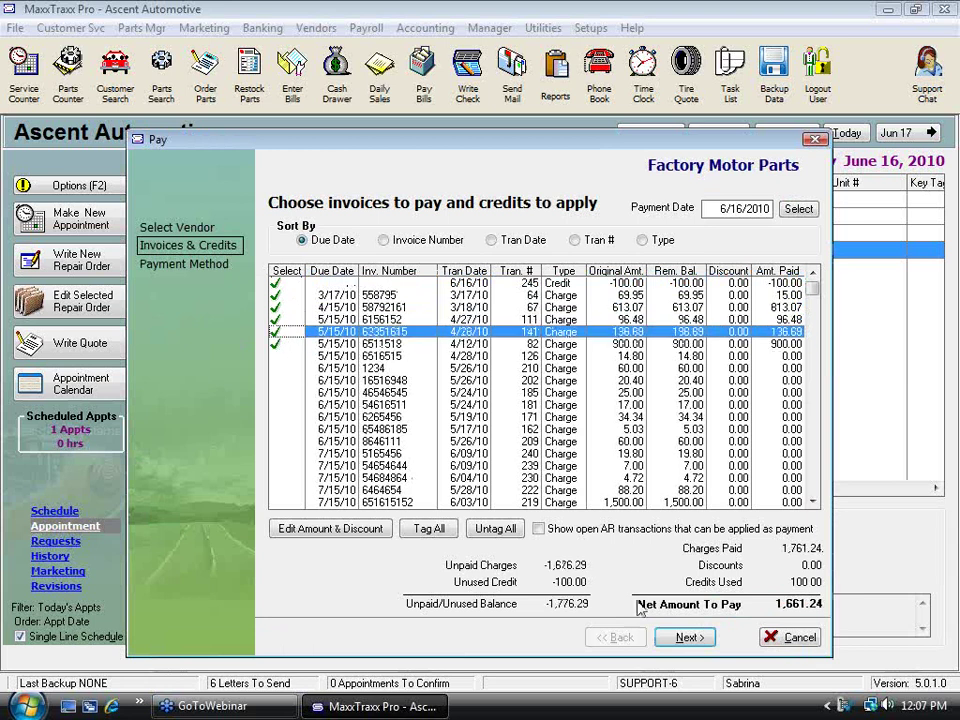
Step: Leave the vendor payment, saving the tagged selections for next time, and close the vendor record and vendor list
{"action": "left_click", "coordinate": [800, 638]}
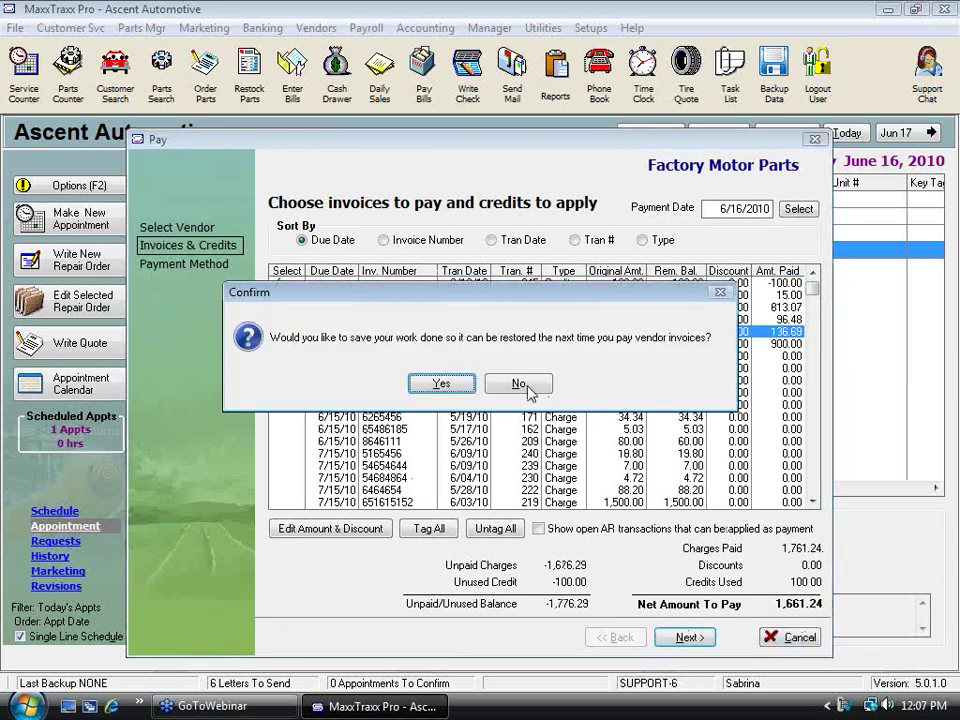
{"action": "left_click", "coordinate": [400, 385]}
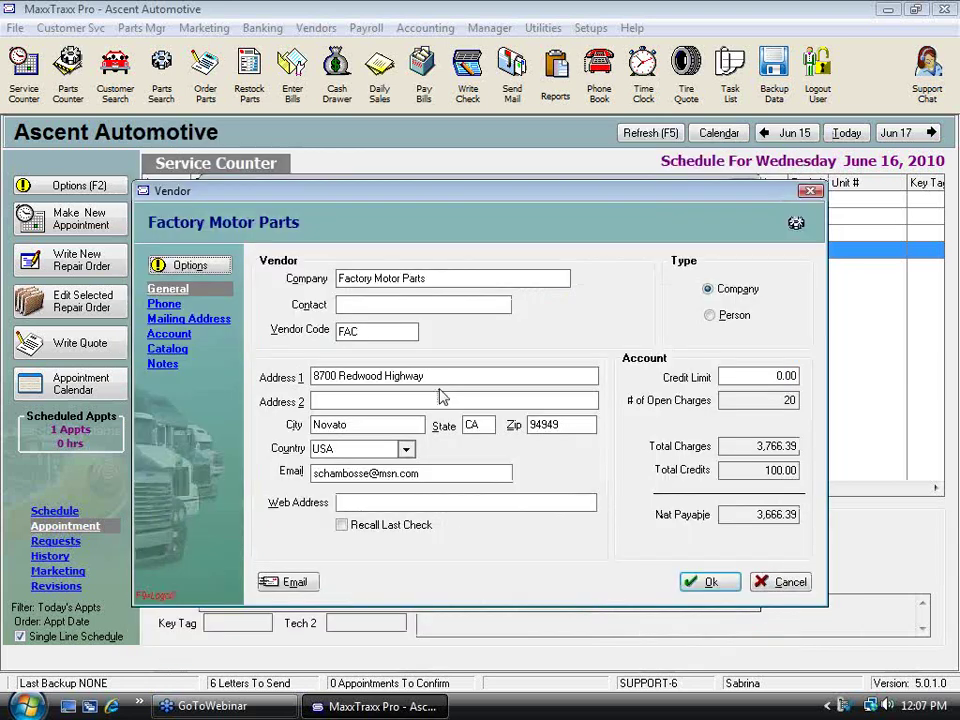
{"action": "left_click", "coordinate": [791, 583]}
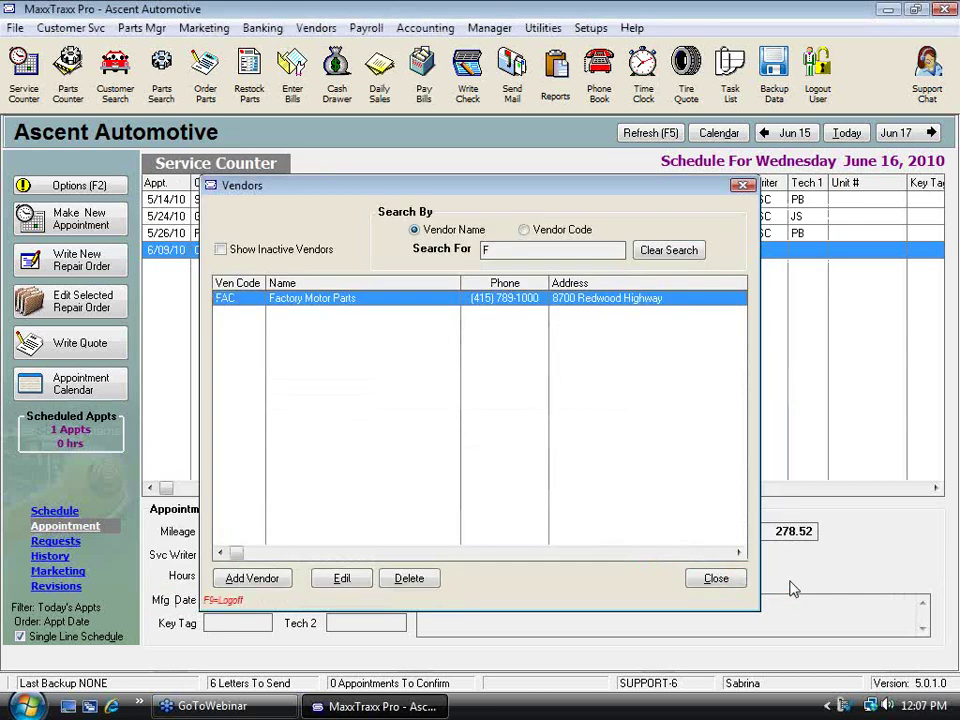
{"action": "left_click", "coordinate": [716, 579]}
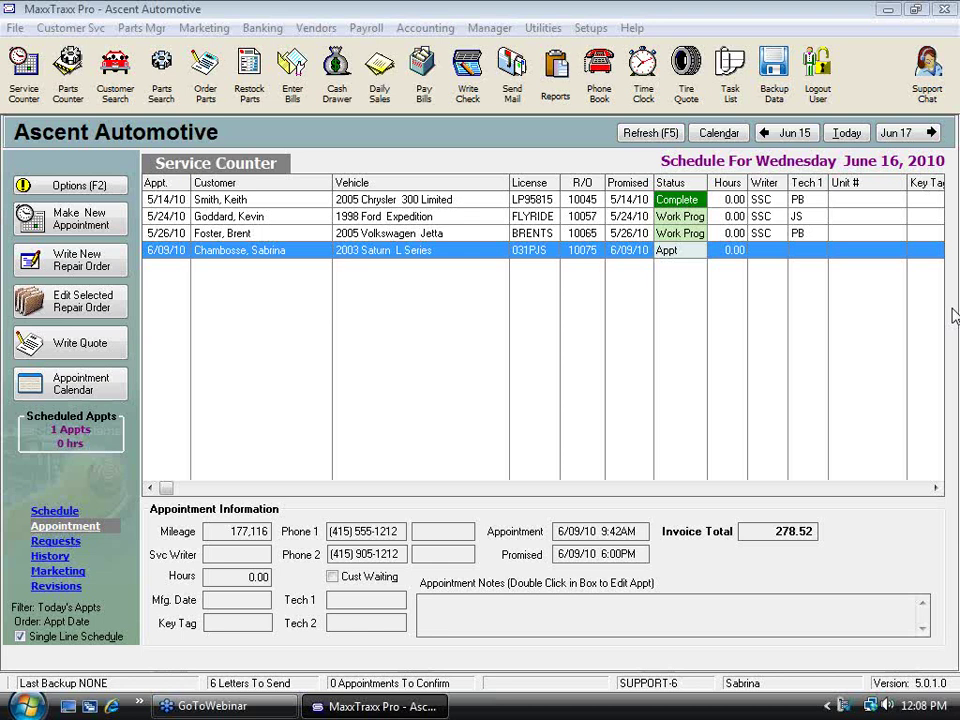
Step: In the RO and Part Invoice Setup defaults, include Sublets in the invoice profit calculation and save the record
{"action": "left_click", "coordinate": [589, 28]}
{"action": "left_click", "coordinate": [610, 70]}
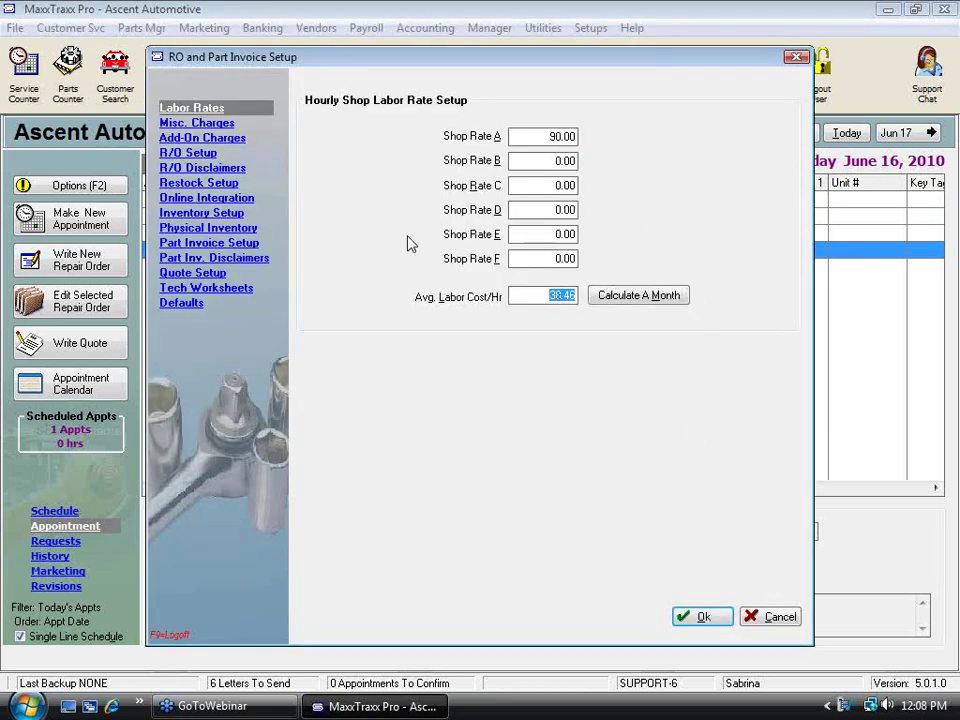
{"action": "left_click", "coordinate": [200, 289]}
{"action": "left_click", "coordinate": [181, 305]}
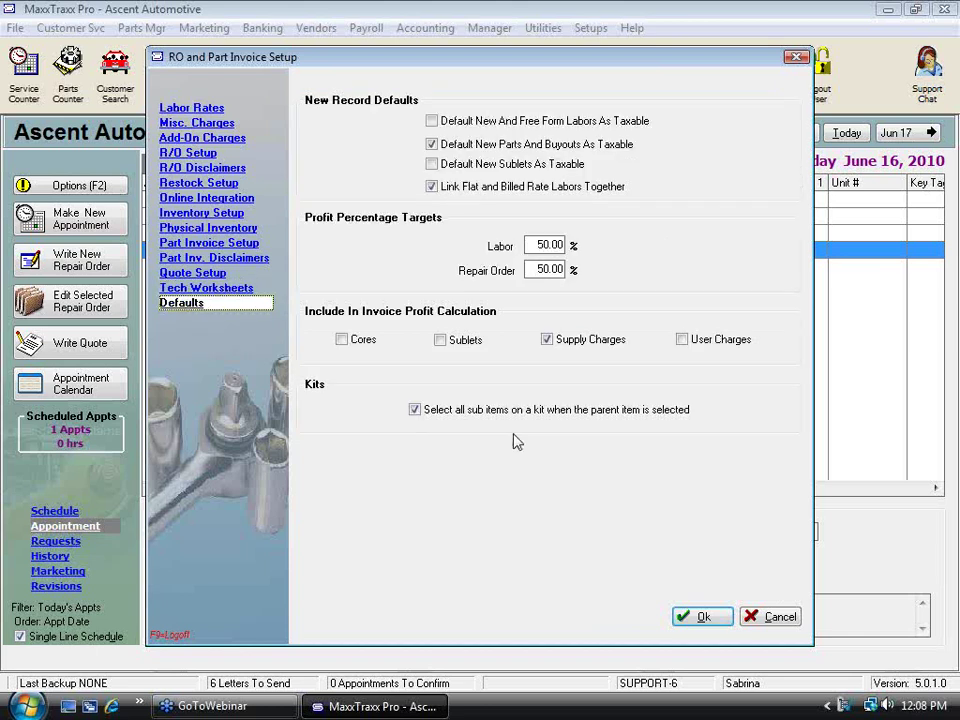
{"action": "left_click", "coordinate": [443, 343]}
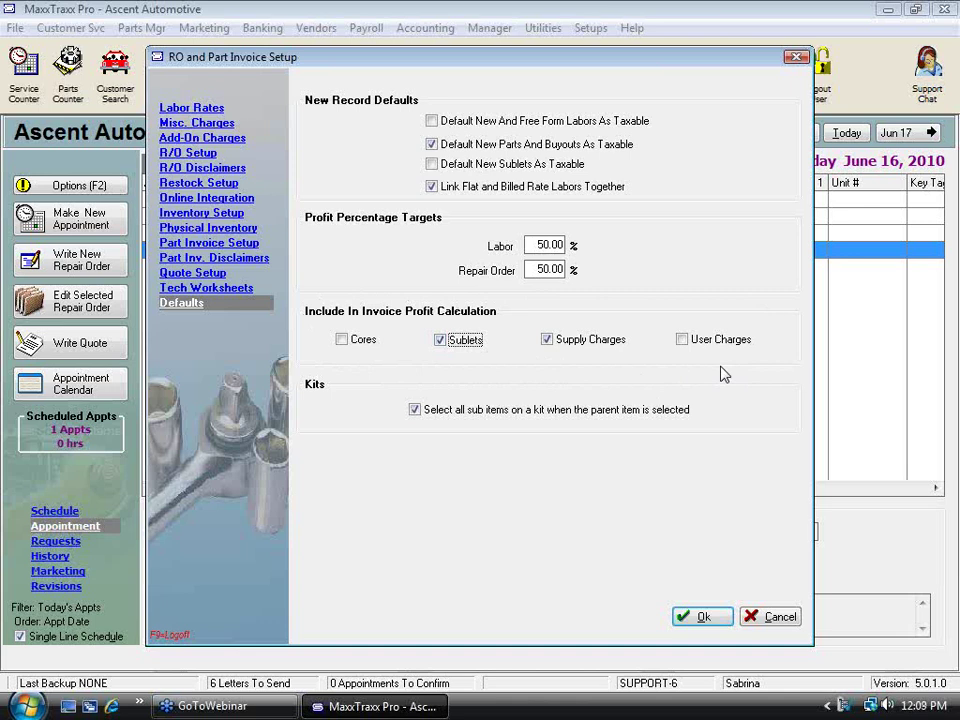
{"action": "left_click", "coordinate": [780, 617]}
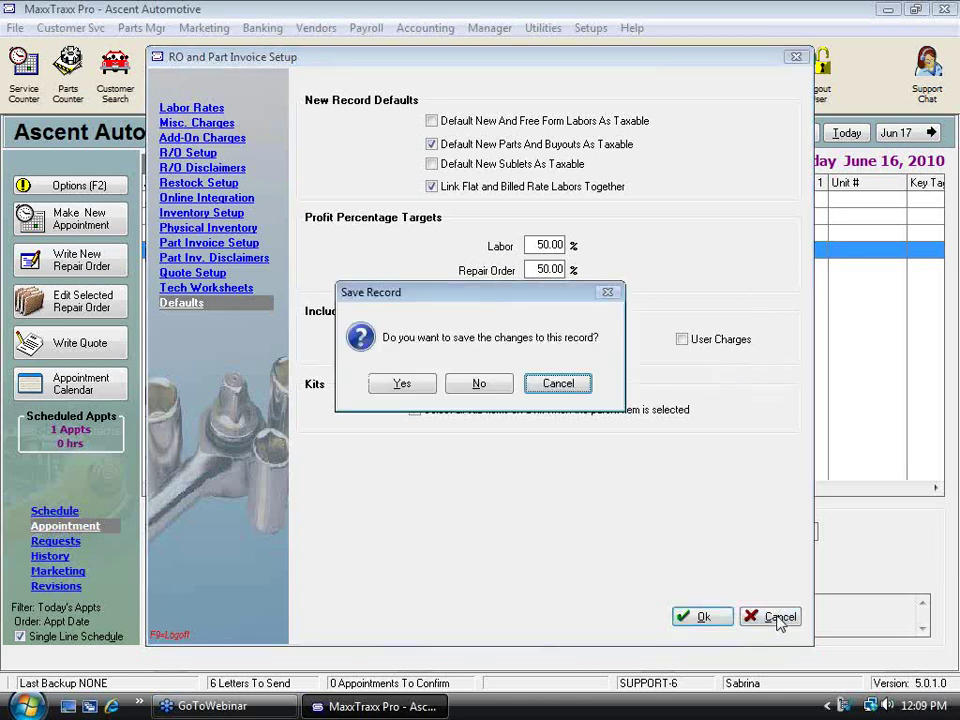
{"action": "left_click", "coordinate": [420, 386]}
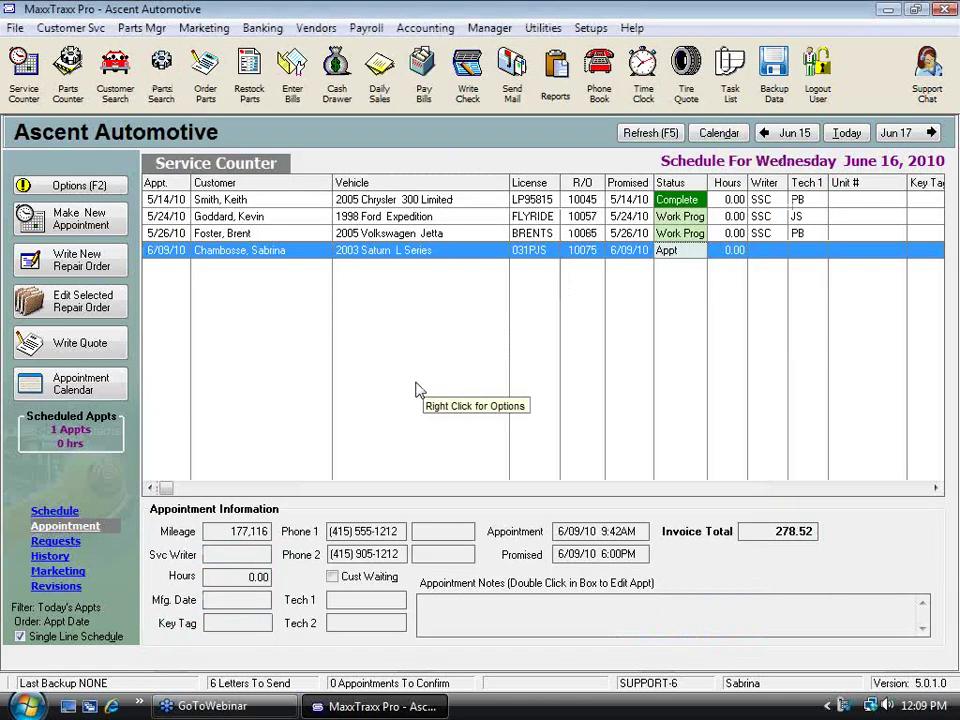